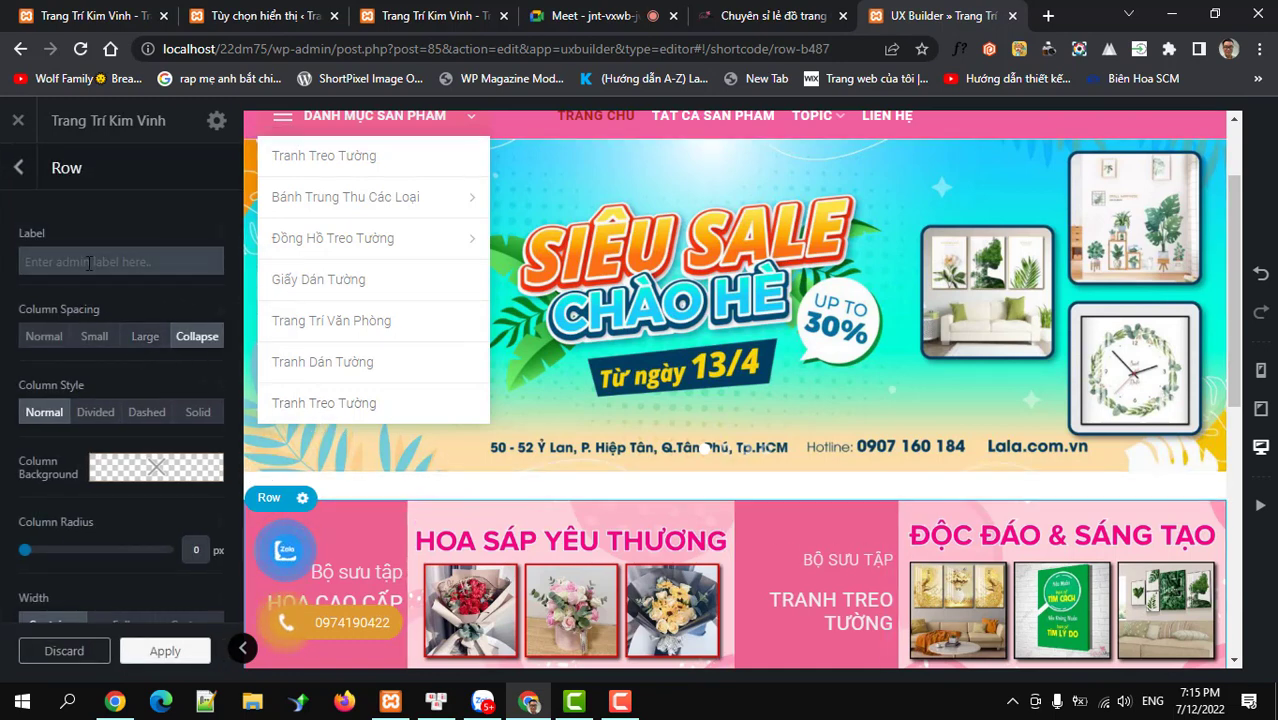
- Label the collection banner row "Banner bộ sưu tập" and apply the row options
text(Bann)
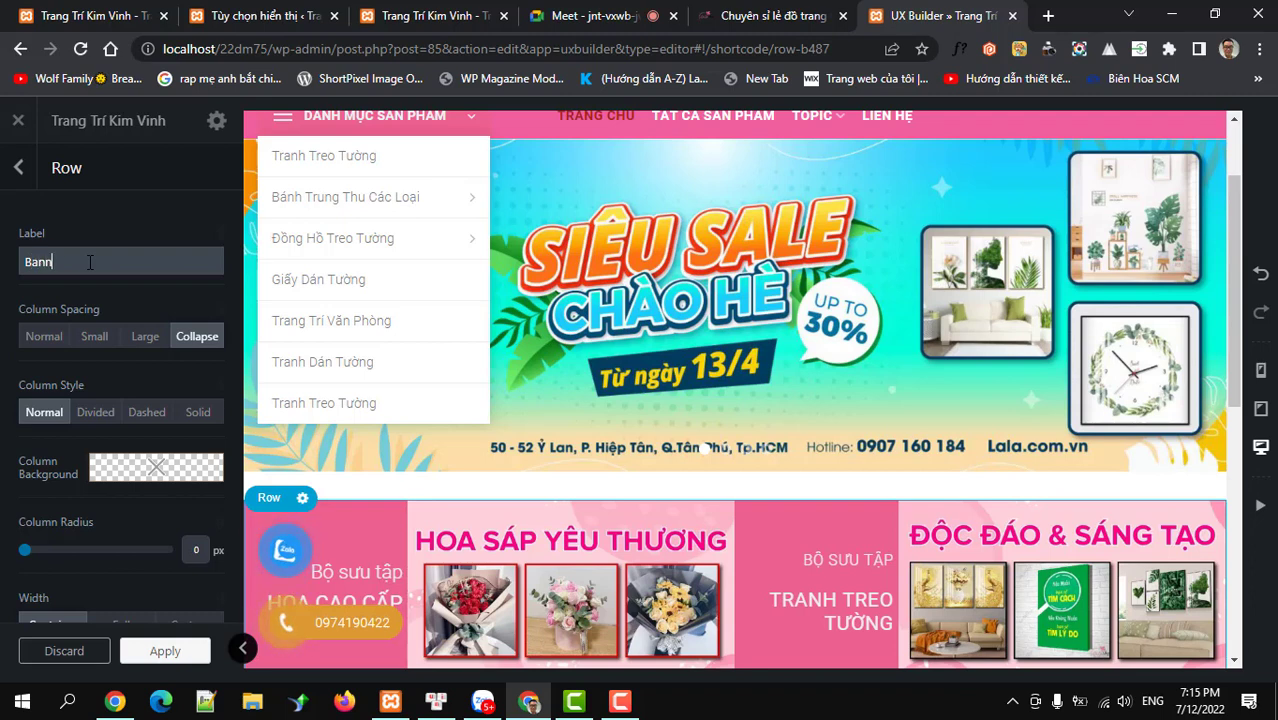
text(er bộ sưu)
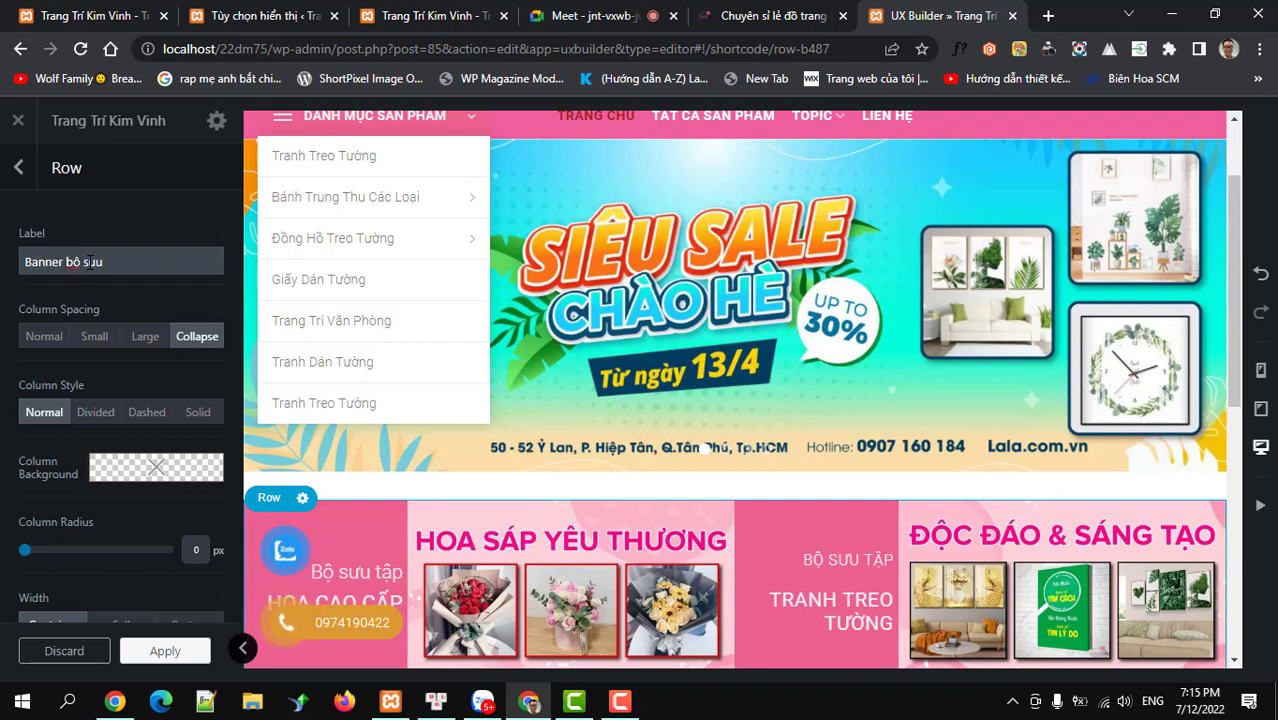
text( tap)
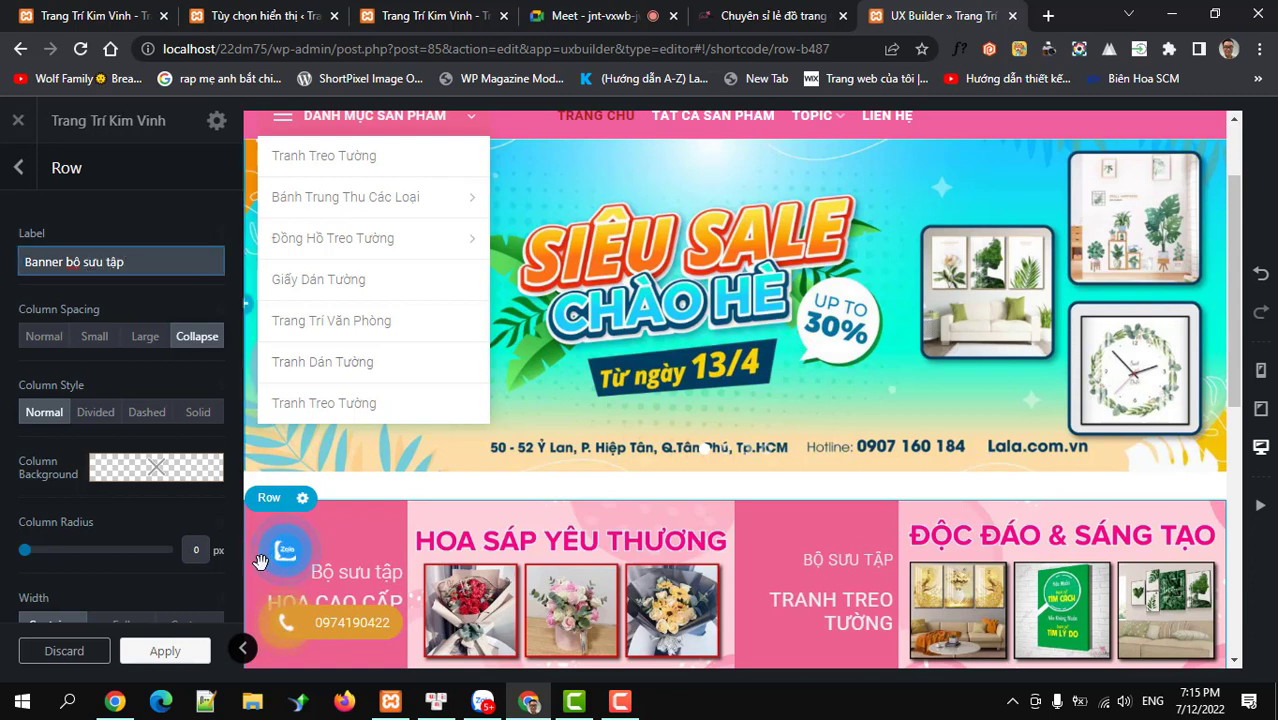
click(152, 654)
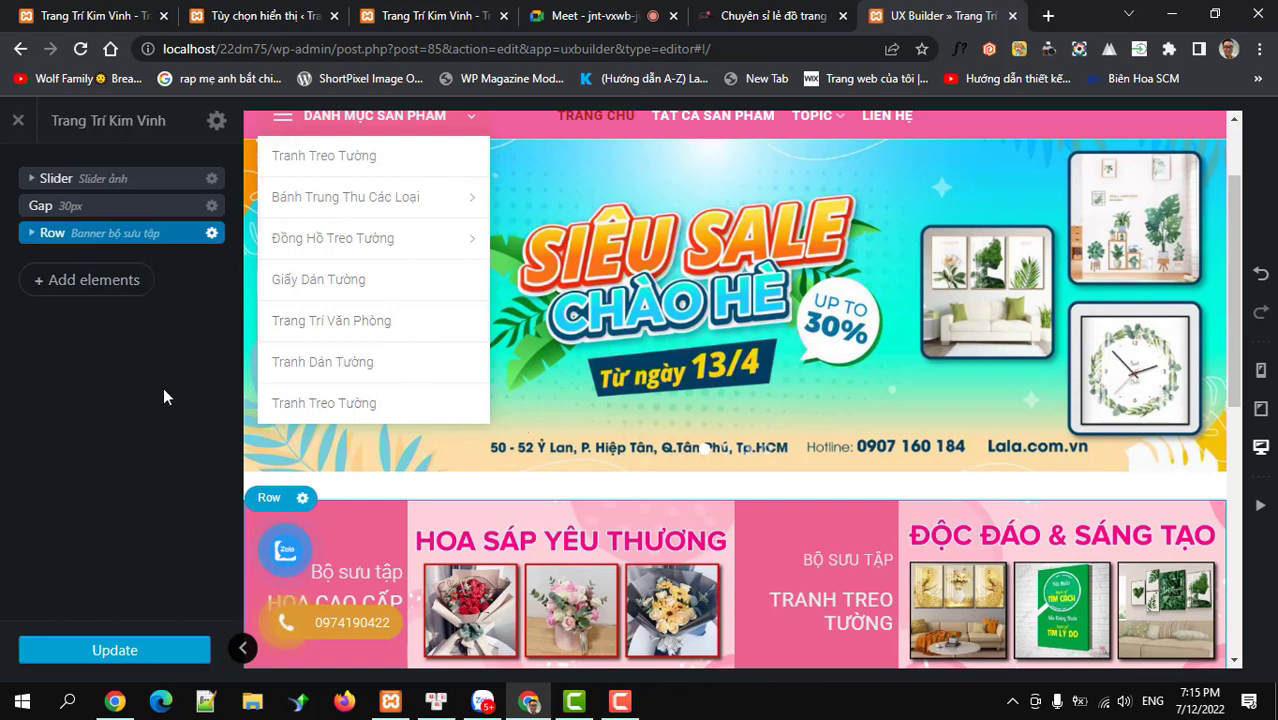
- Add a new row with the one-column preset "Một cột" below the collection banner row
scroll(546, 399, down, 1)
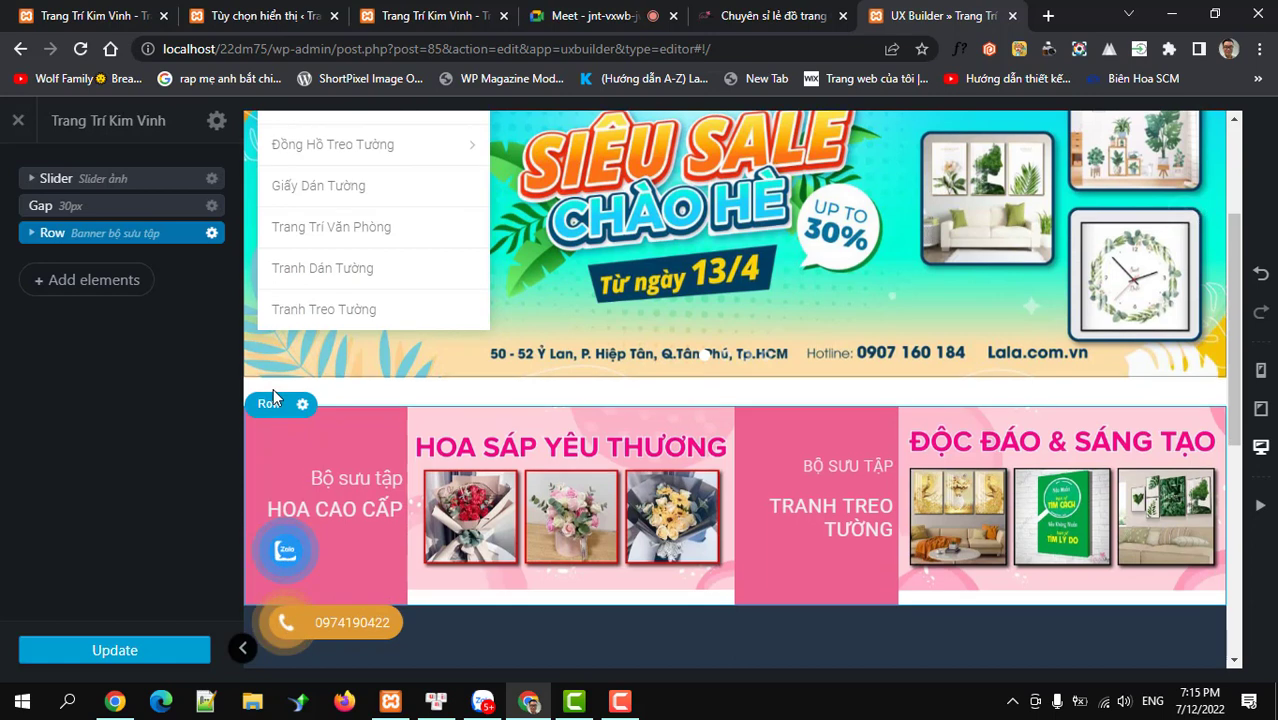
click(112, 284)
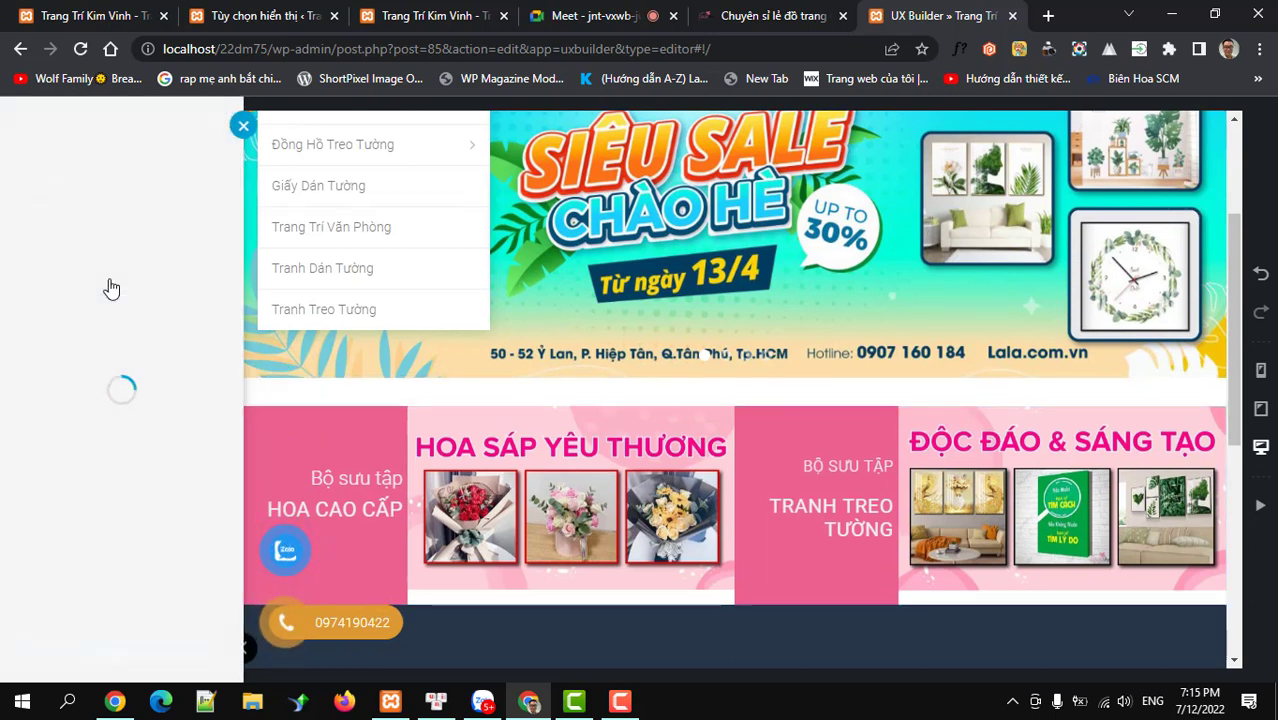
click(83, 387)
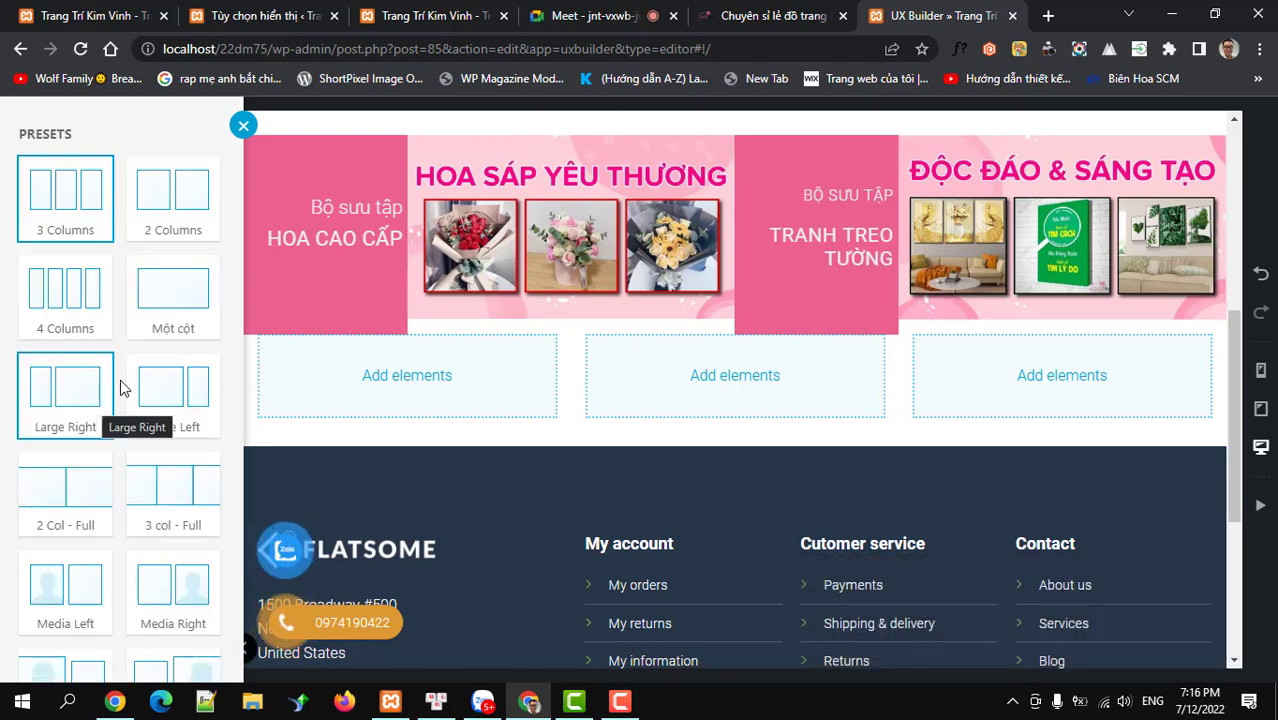
click(173, 290)
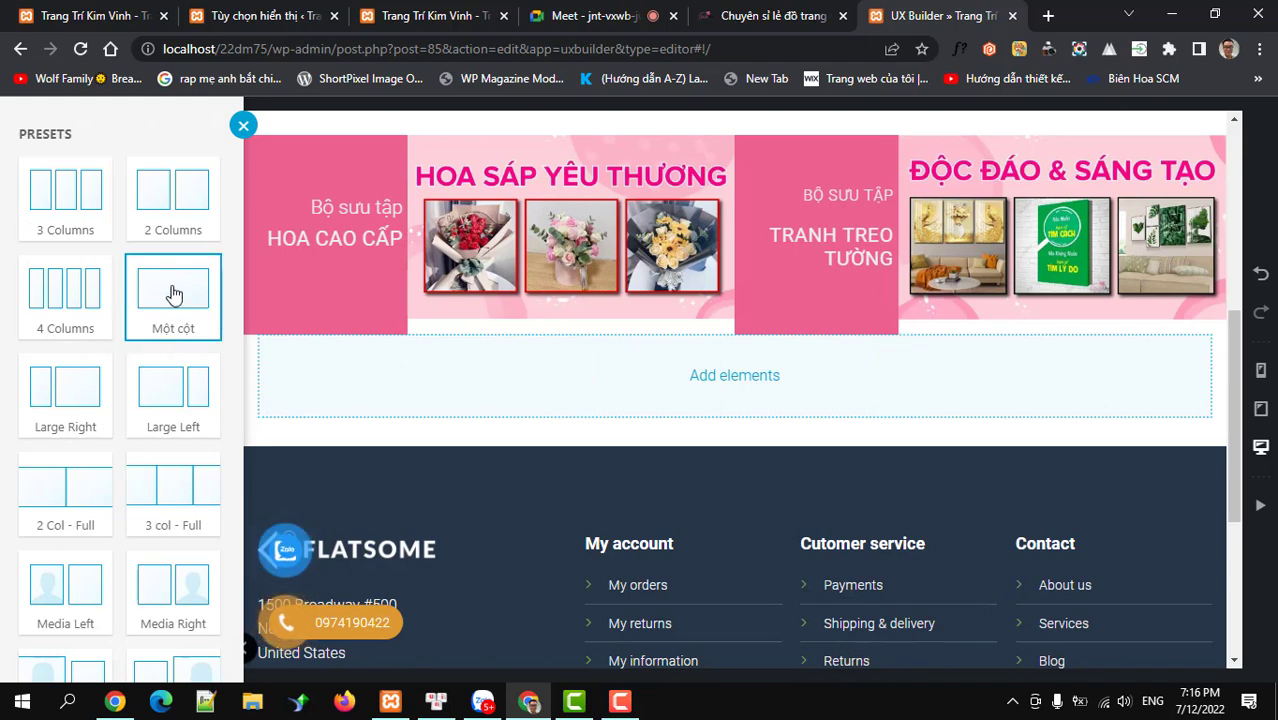
scroll(150, 470, down, 5)
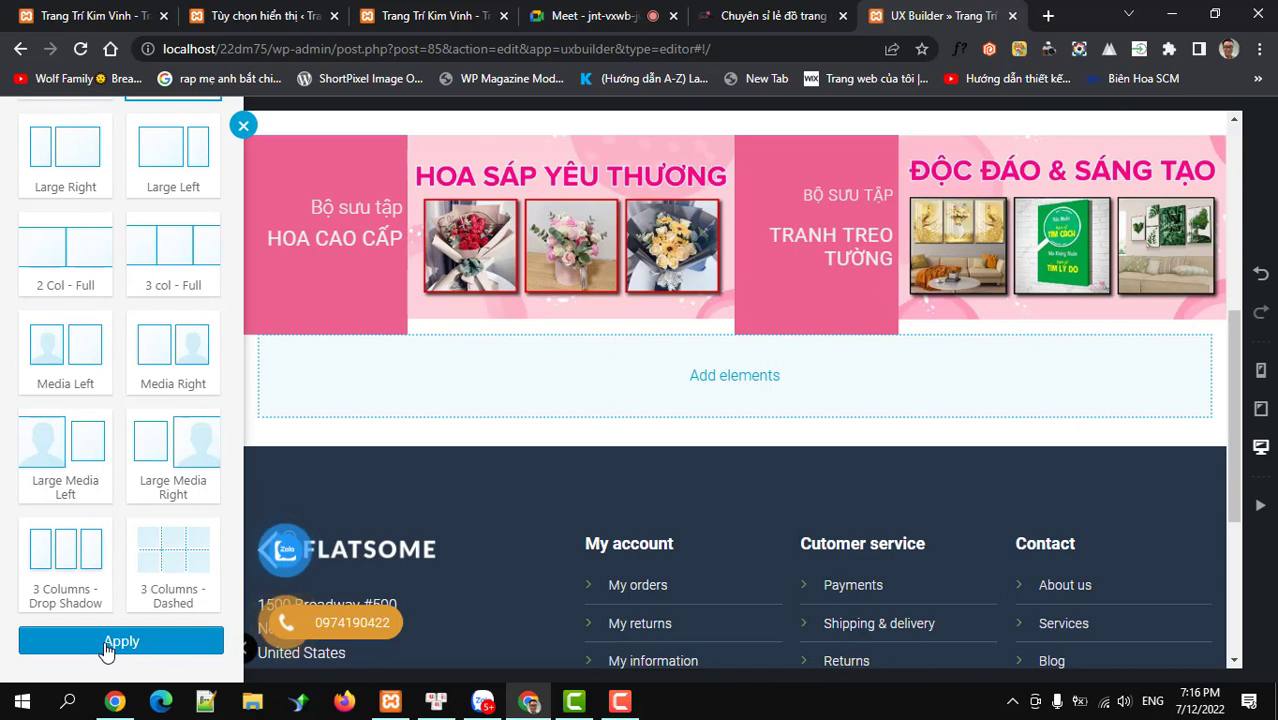
click(117, 645)
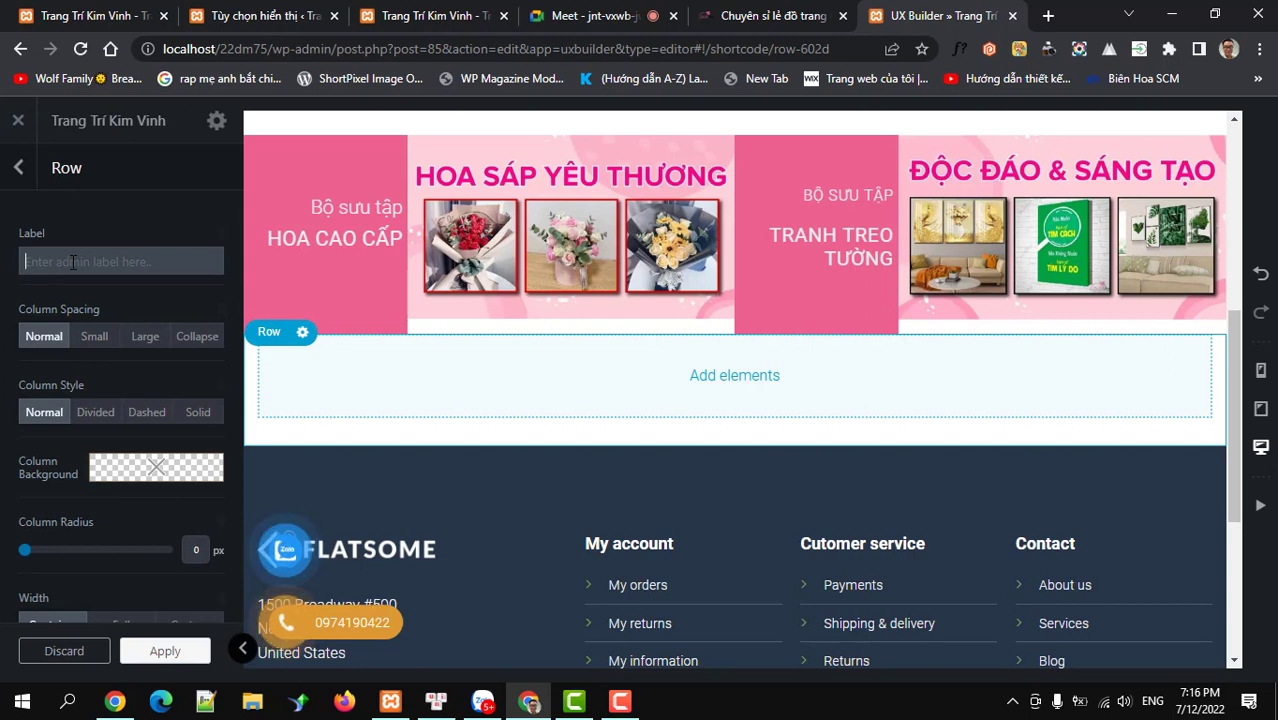
- Label the new row "Tab sản phẩm tranh", consulting the product tabs on the lala.com.vn reference site, and update the page
text(Tab sa)
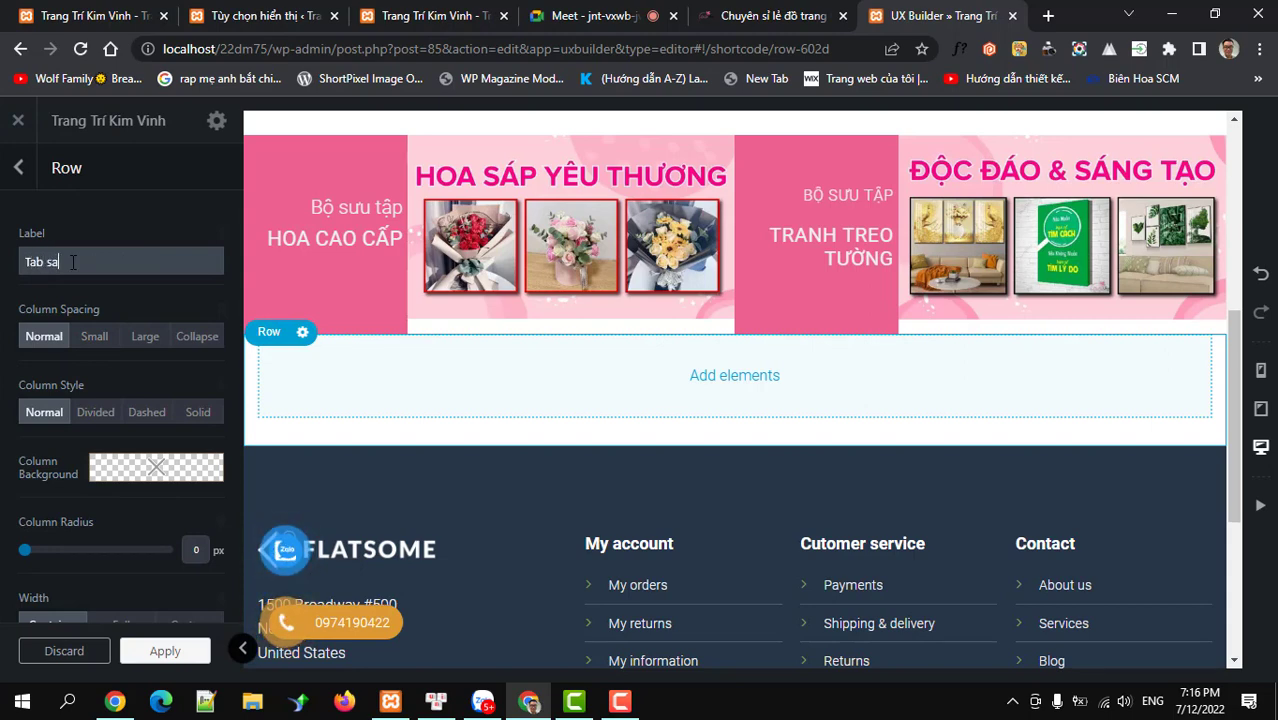
text(nr pham)
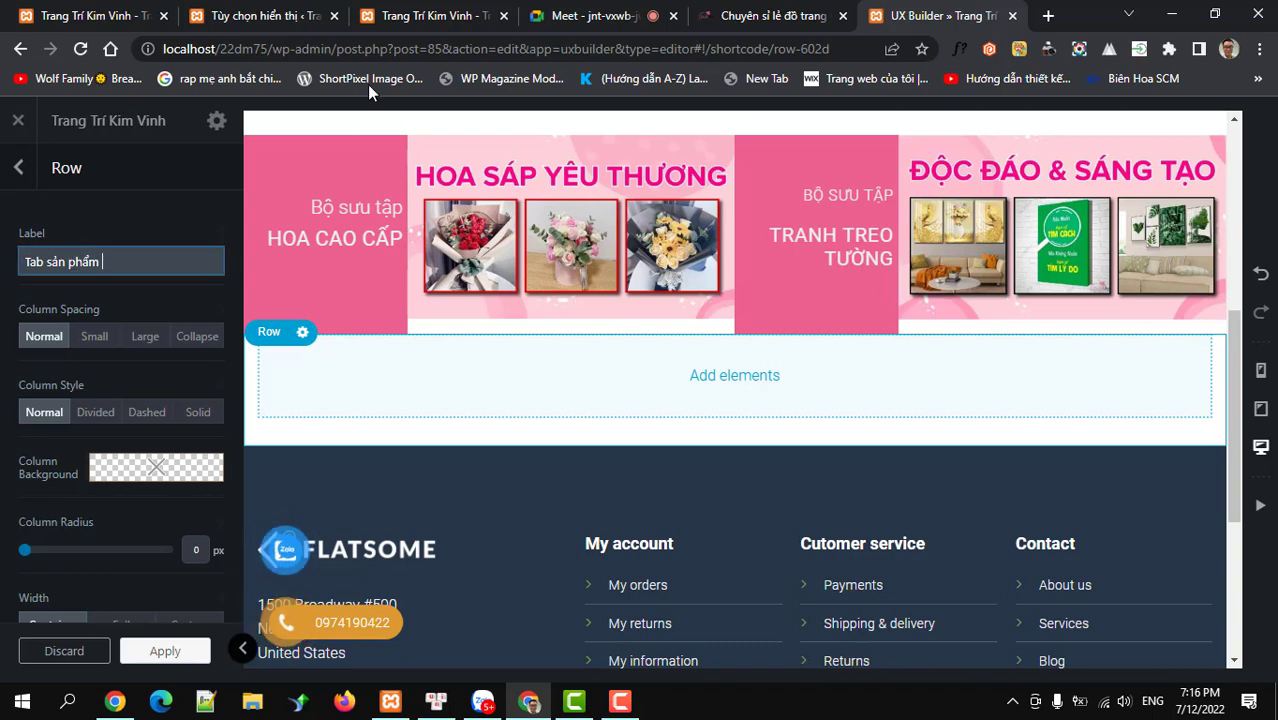
click(760, 16)
scroll(242, 205, up, 1)
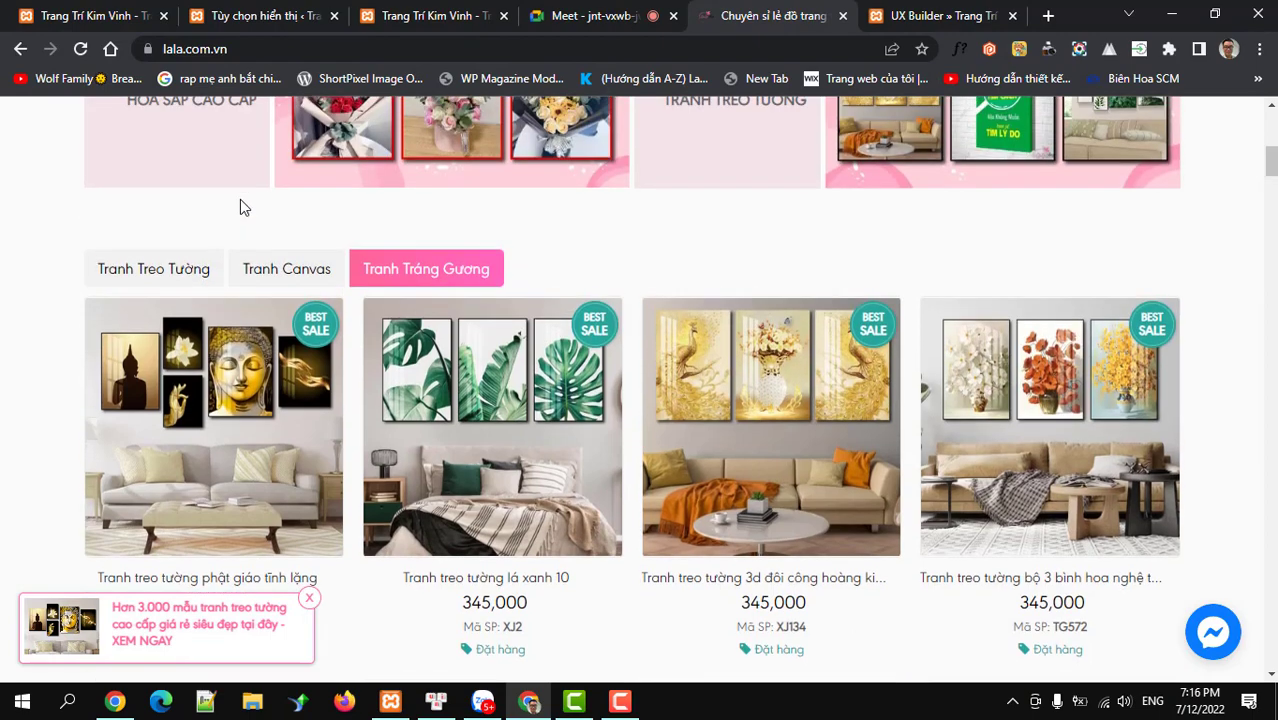
scroll(248, 295, down, 8)
scroll(249, 302, down, 1)
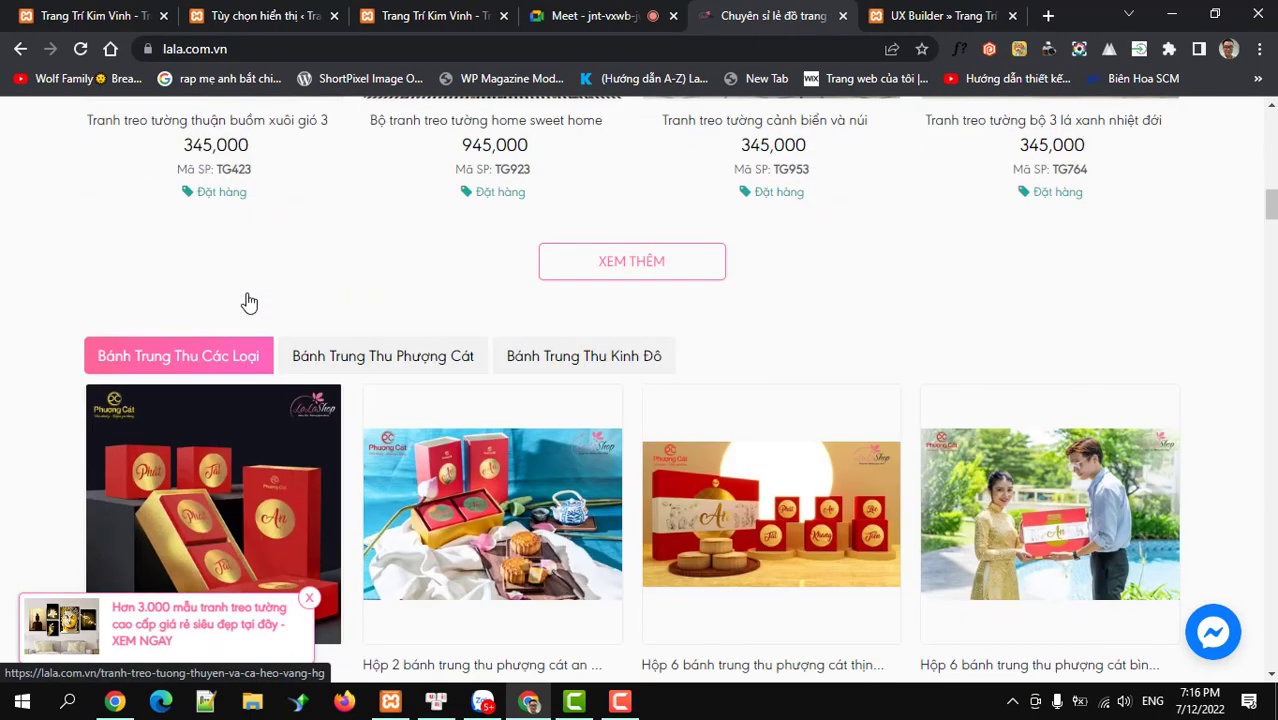
click(920, 16)
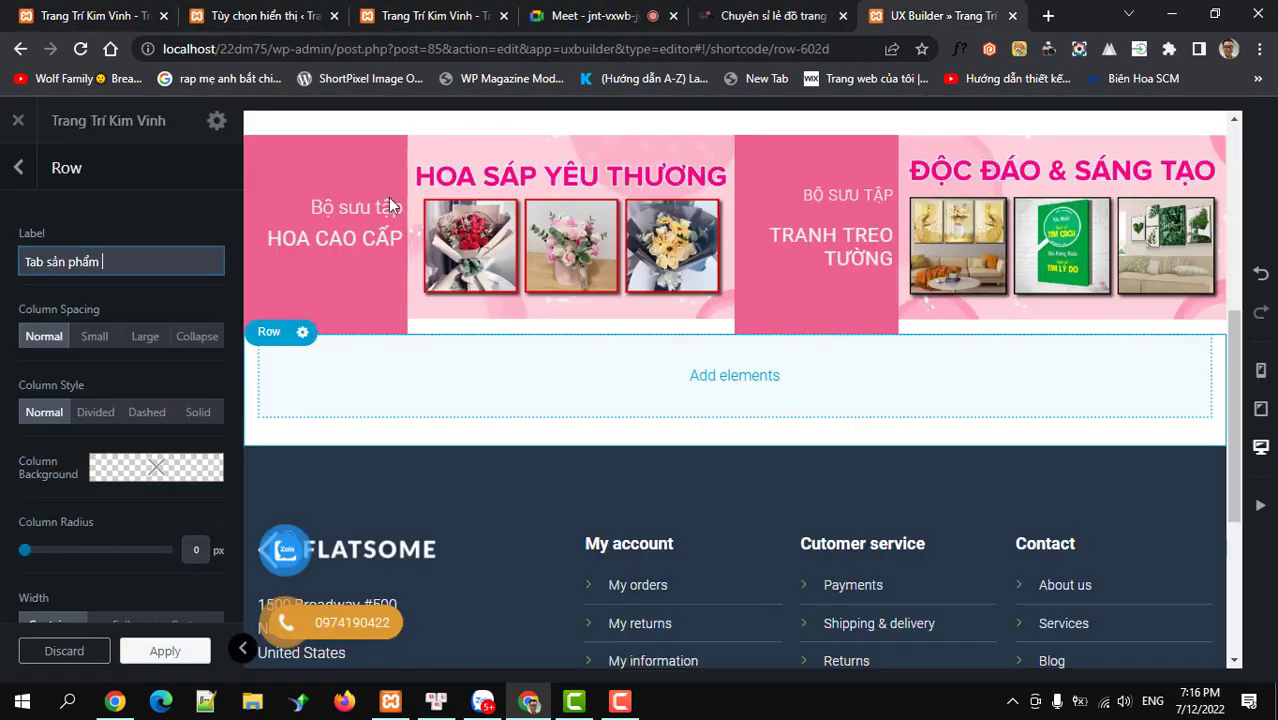
text(tranh)
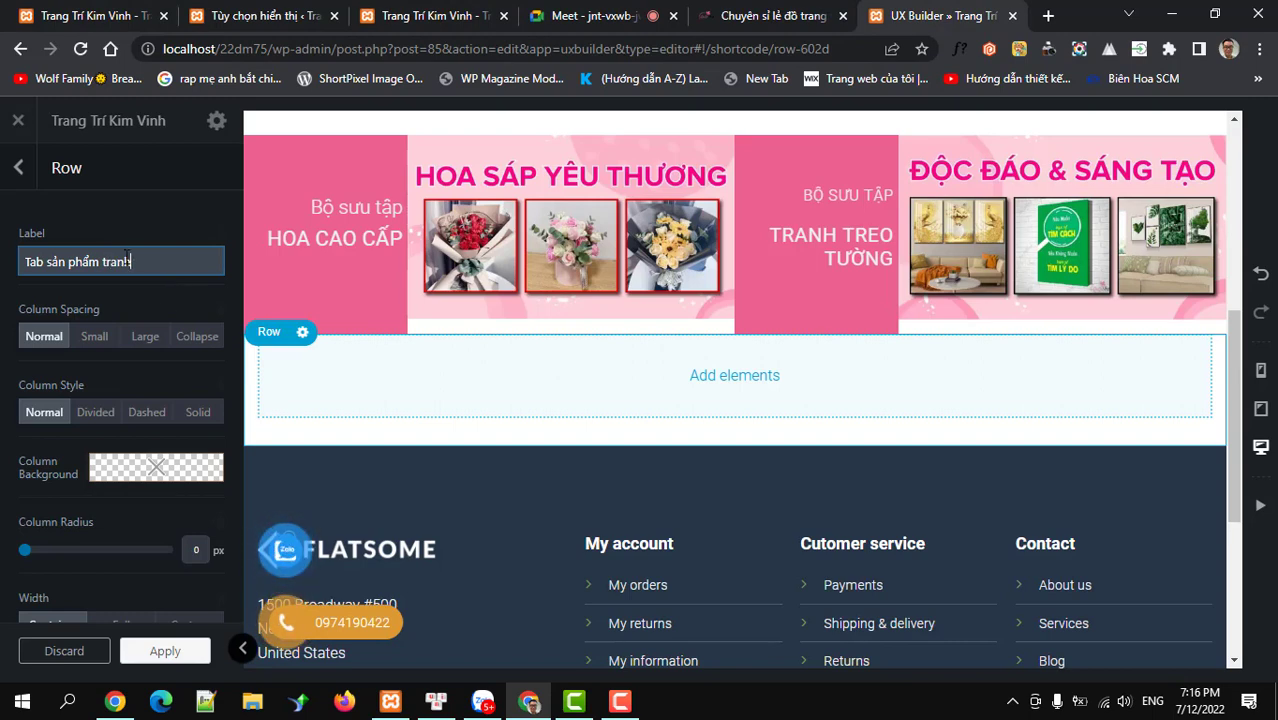
click(157, 652)
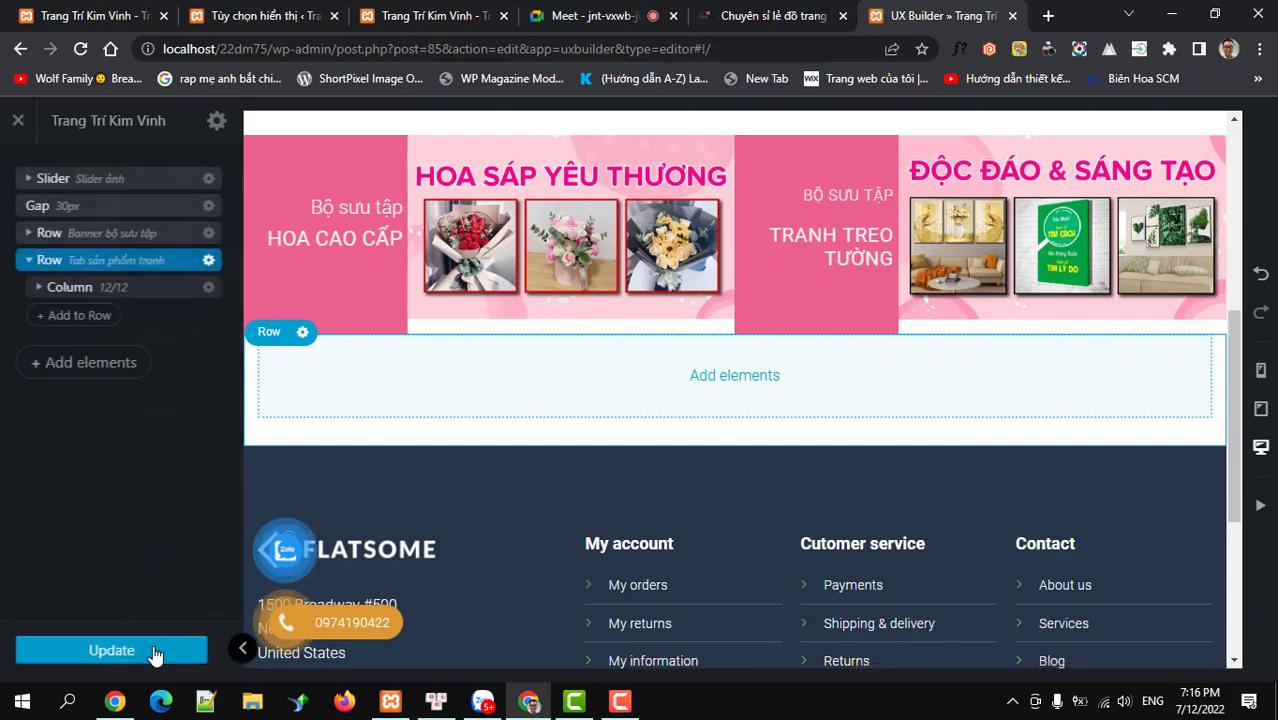
click(136, 652)
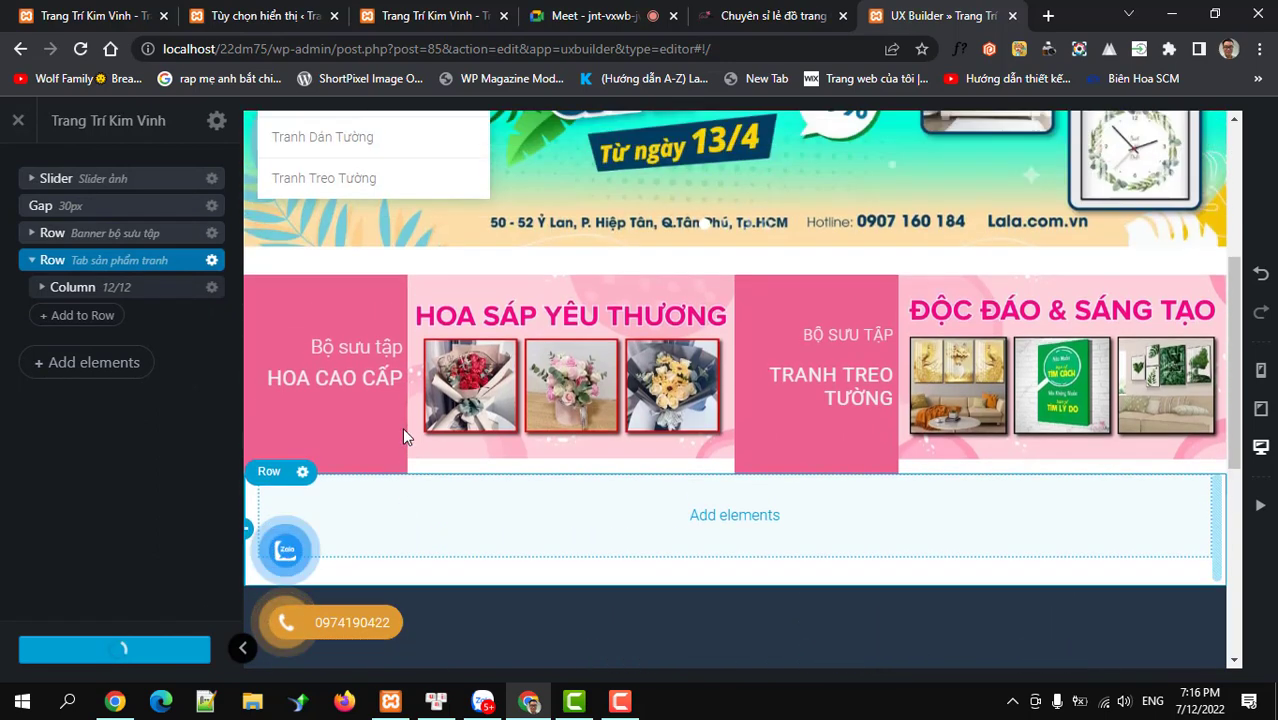
- Check the spacing below the banners on lala.com.vn, and place a duplicate of the 30px gap between the banner row and product tab row
scroll(404, 436, up, 2)
scroll(404, 434, down, 2)
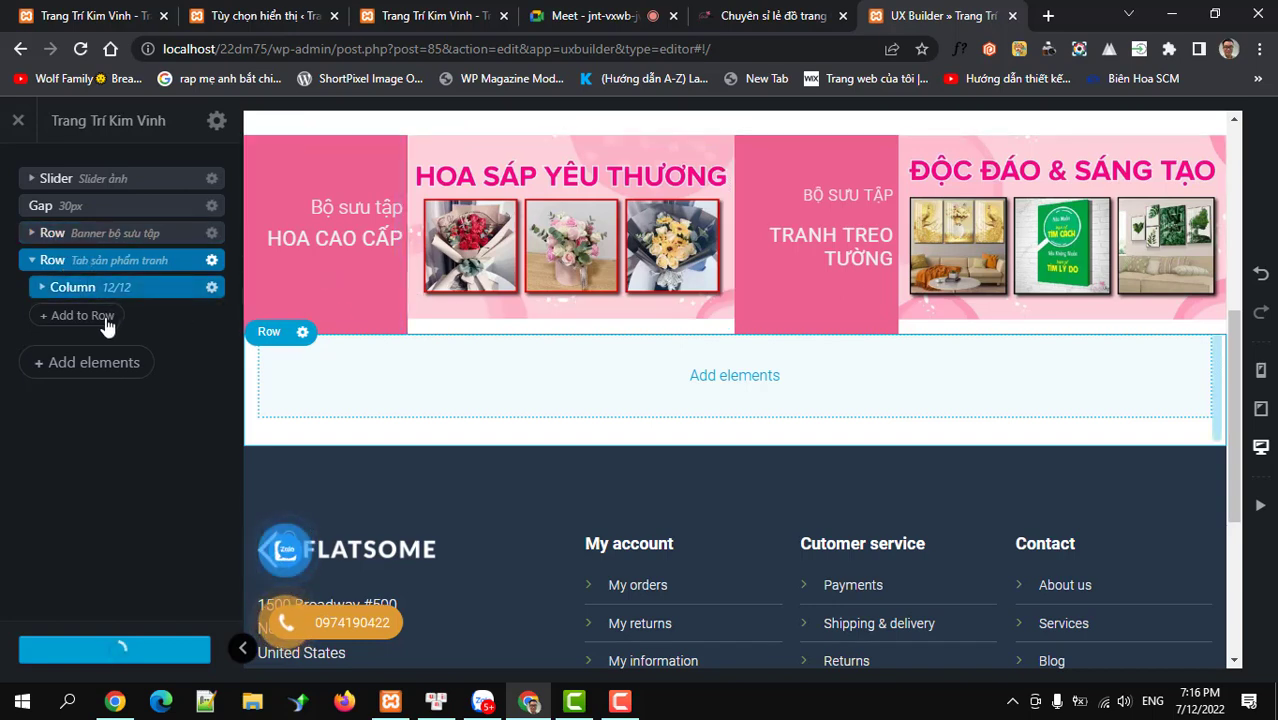
click(725, 22)
scroll(530, 316, up, 10)
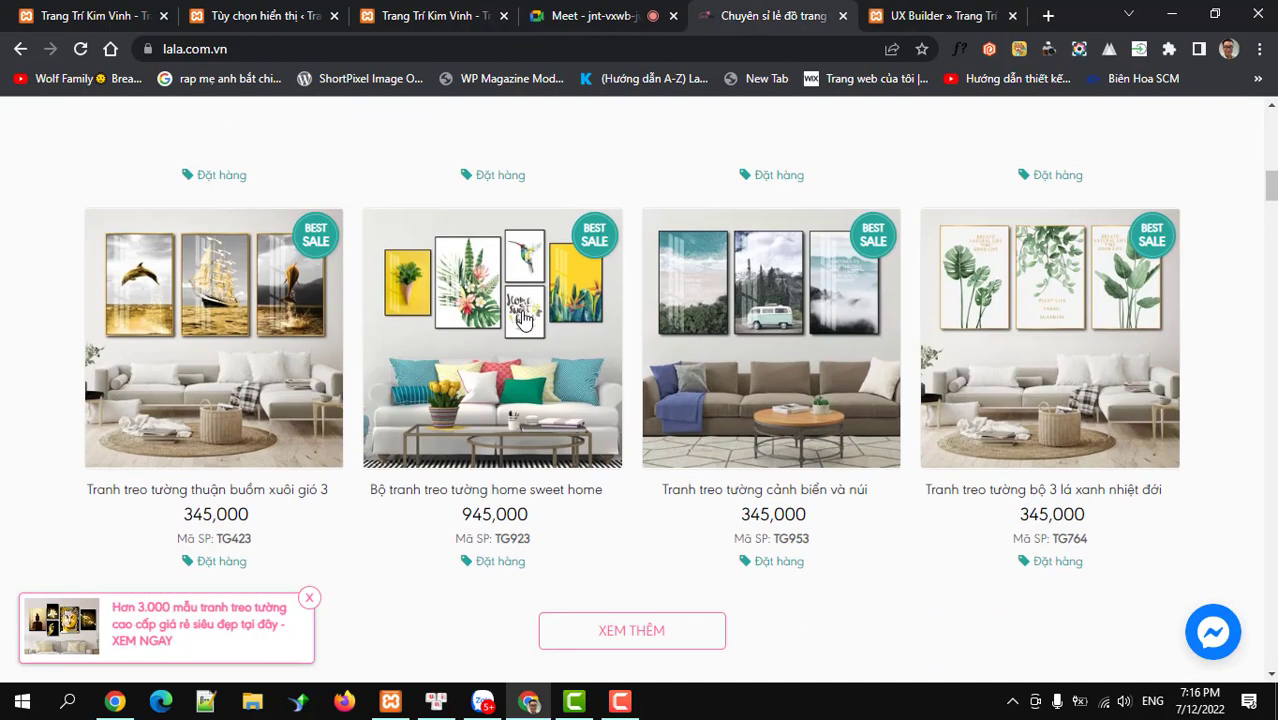
scroll(521, 318, up, 3)
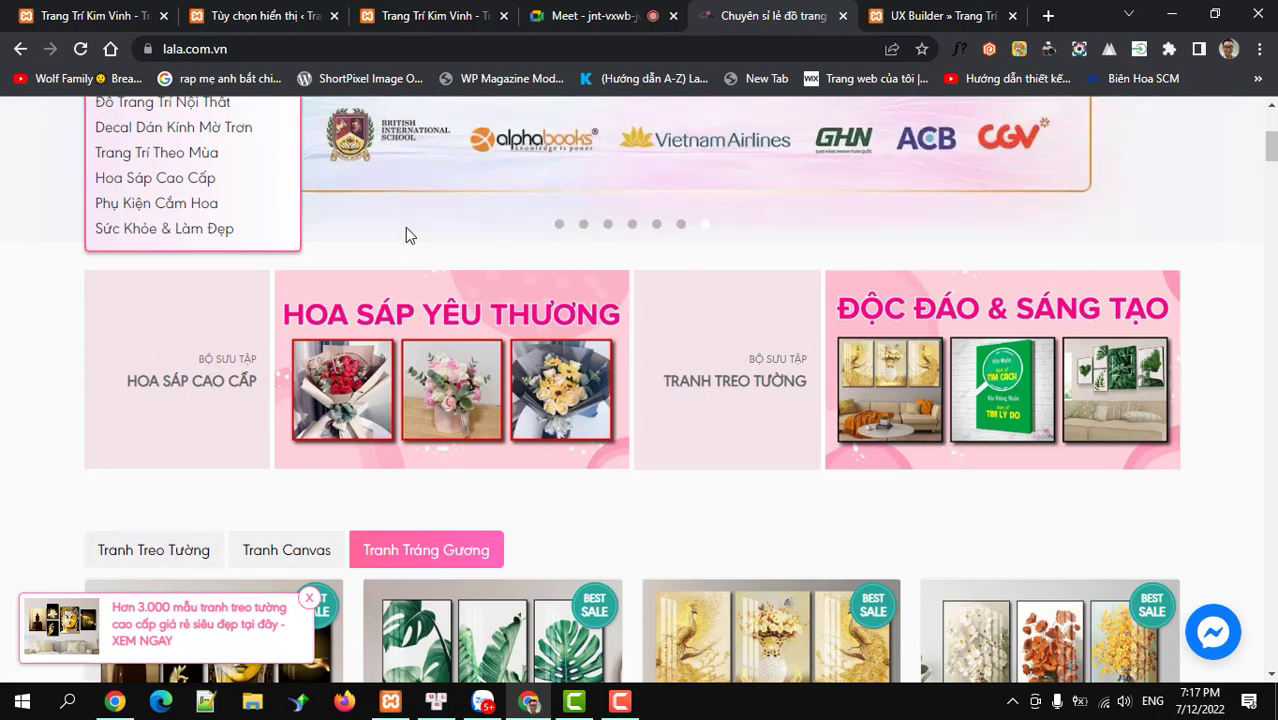
click(926, 20)
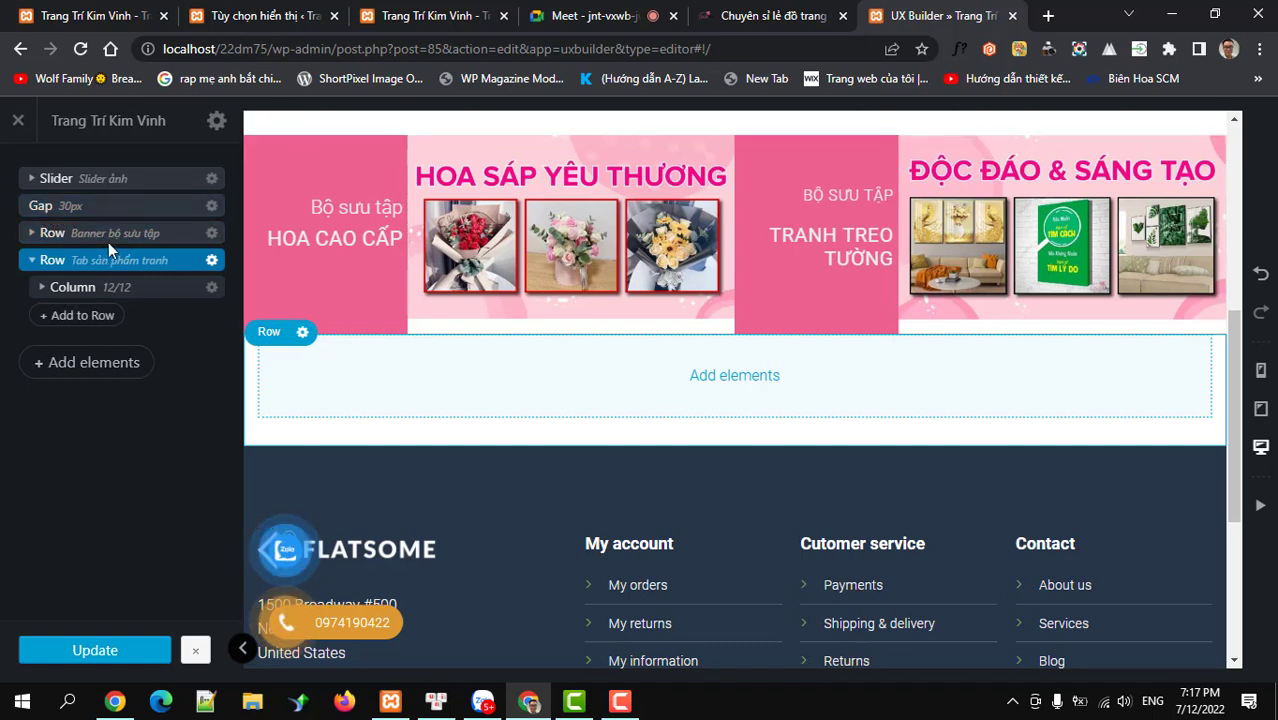
right_click(104, 208)
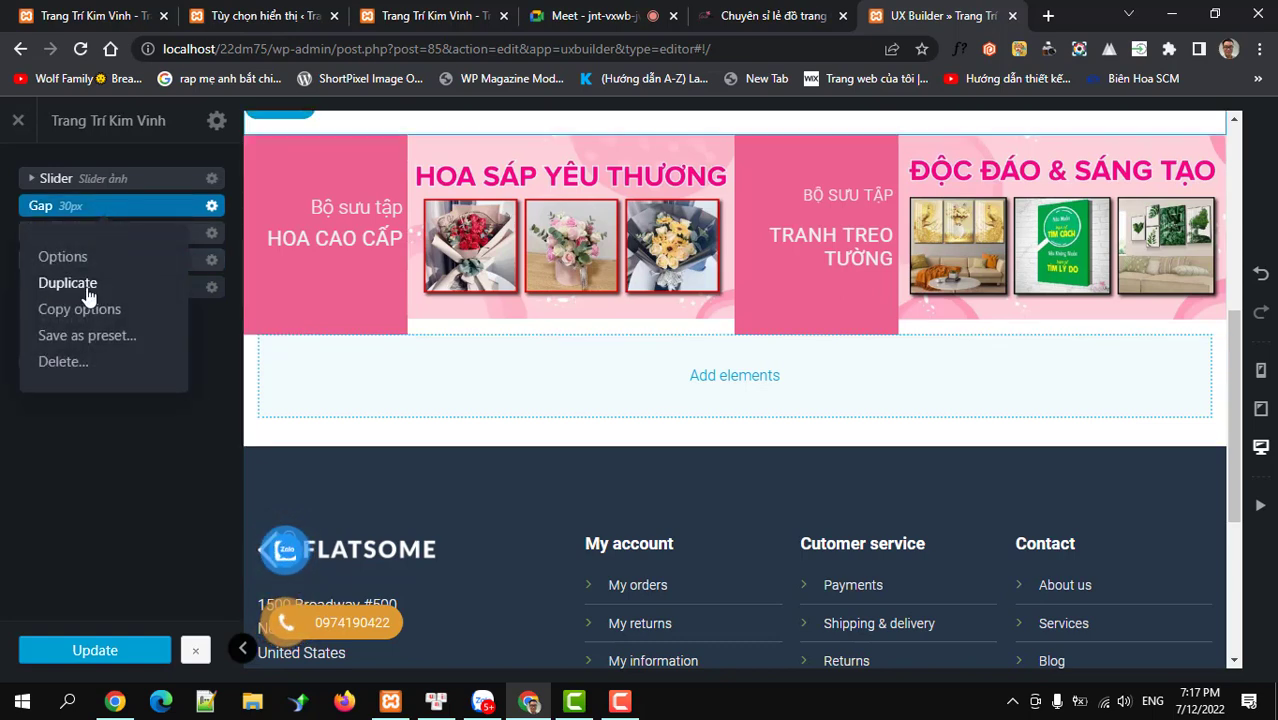
click(85, 284)
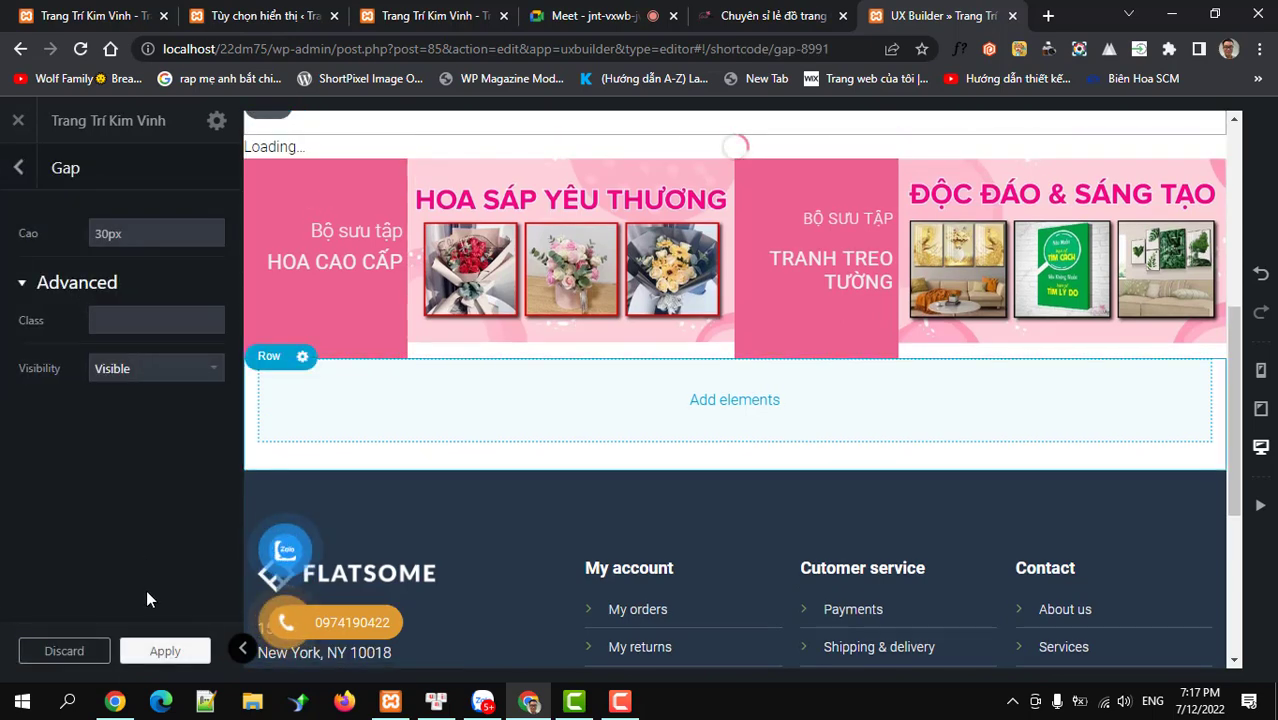
click(165, 650)
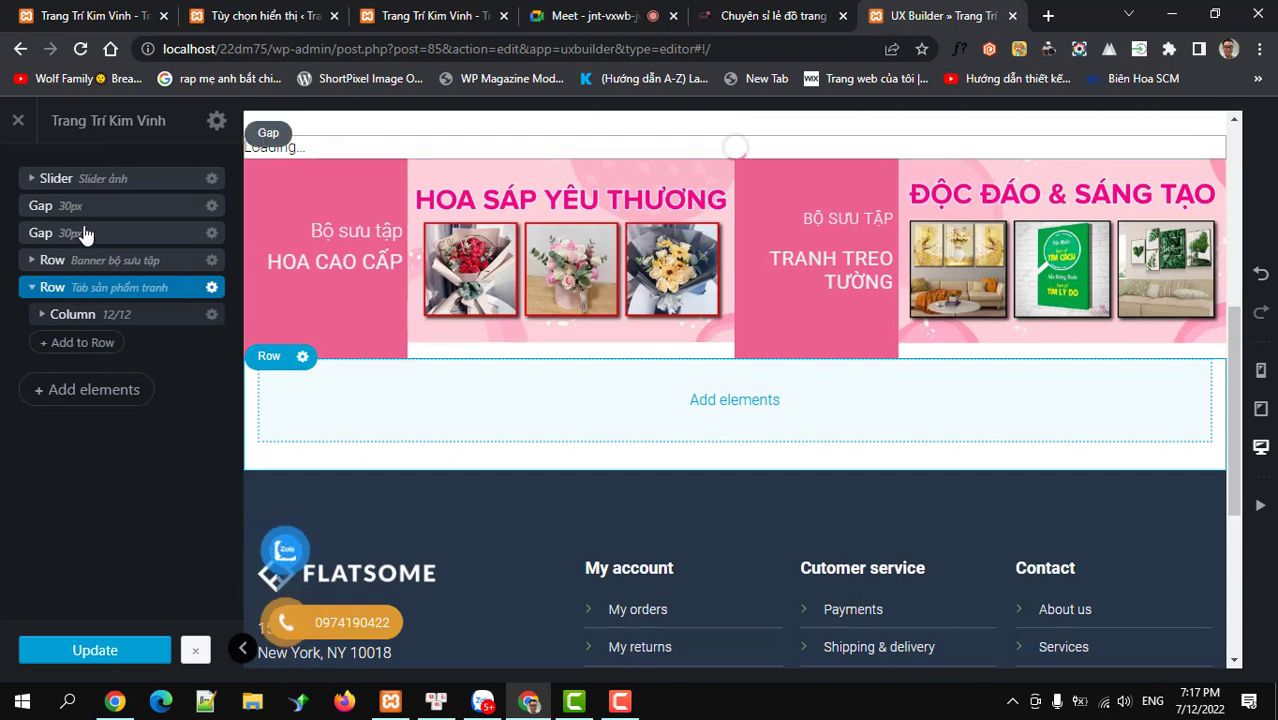
drag(85, 236, 86, 276)
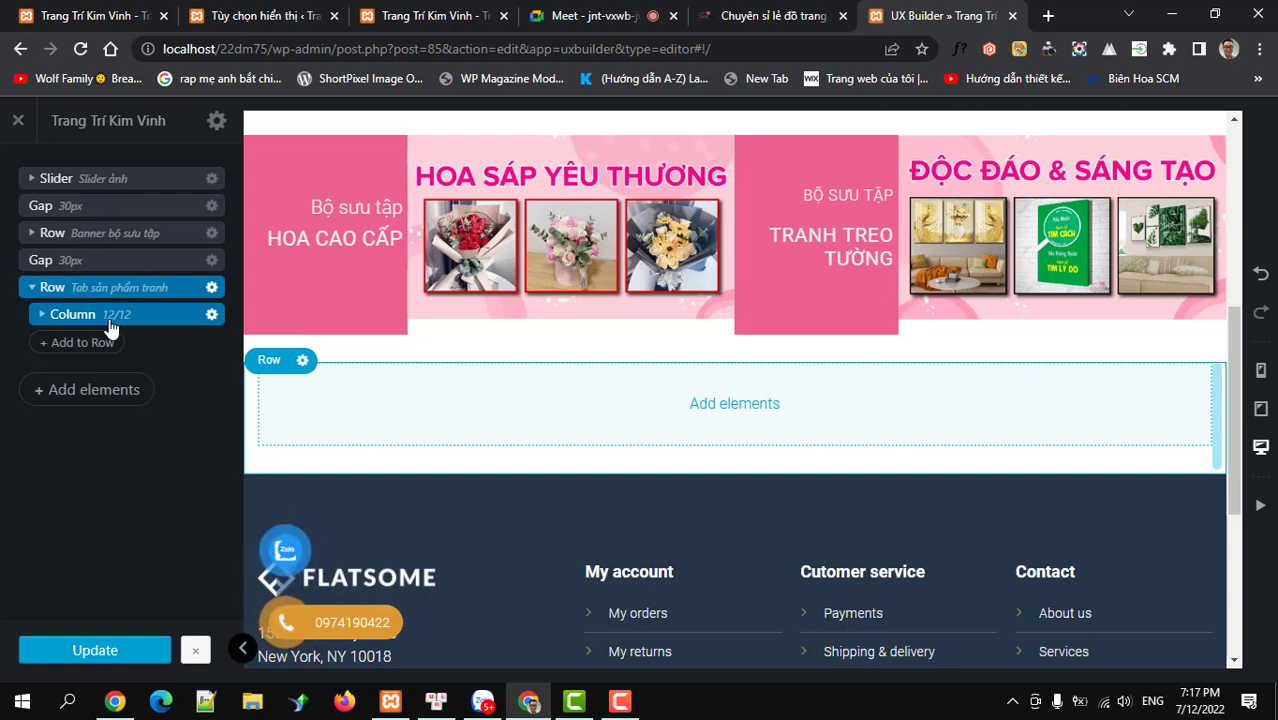
- Search the elements for "tab" and add a Tabs element to the column of the "Tab sản phẩm tranh" row
click(41, 316)
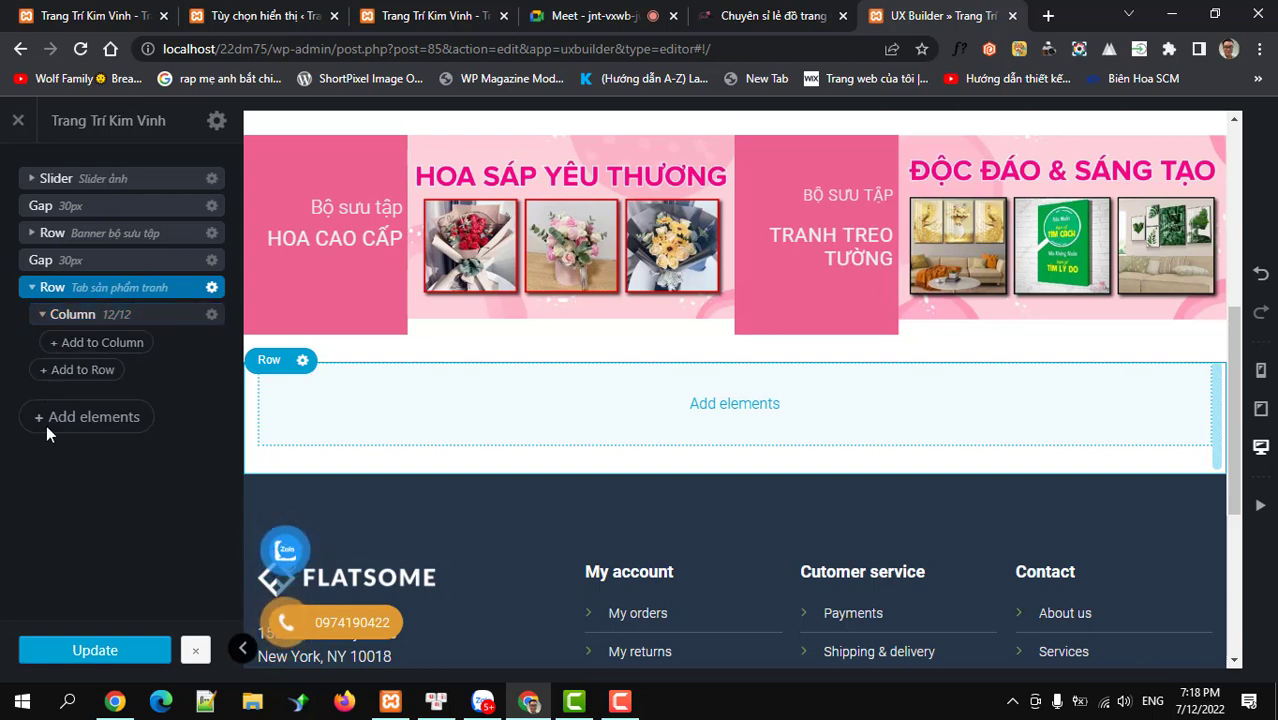
click(41, 316)
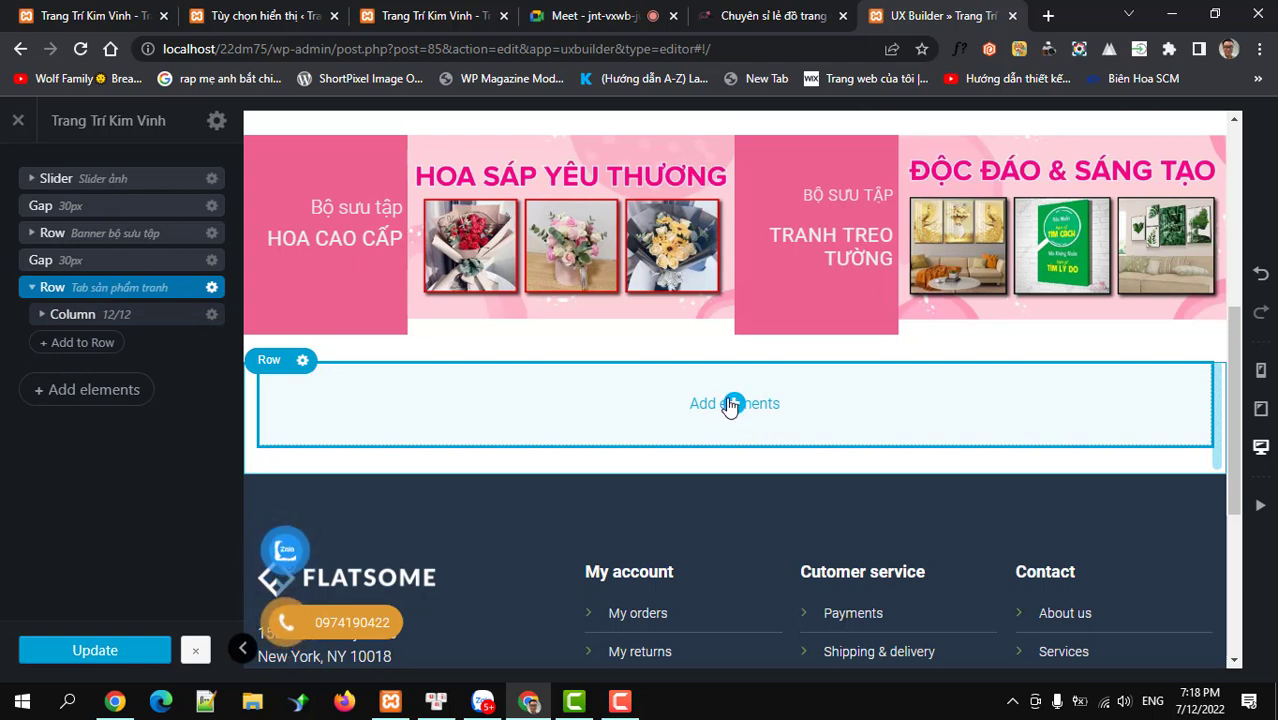
click(44, 314)
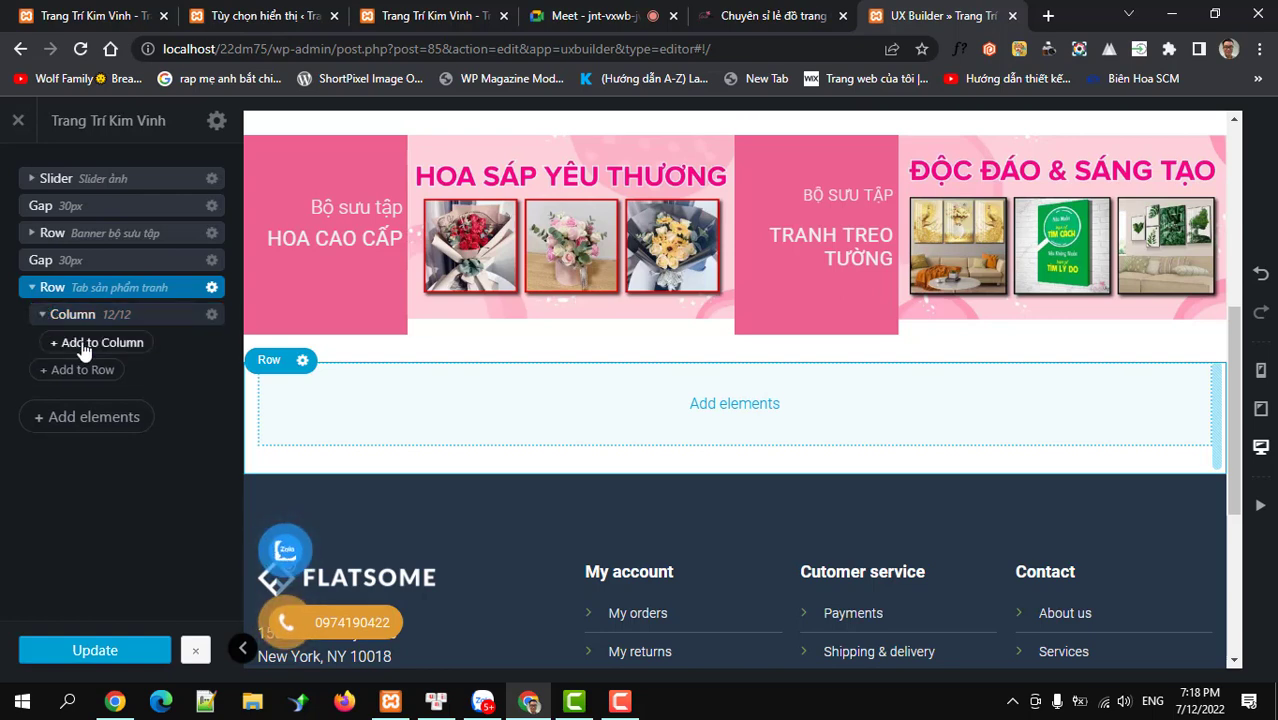
click(84, 345)
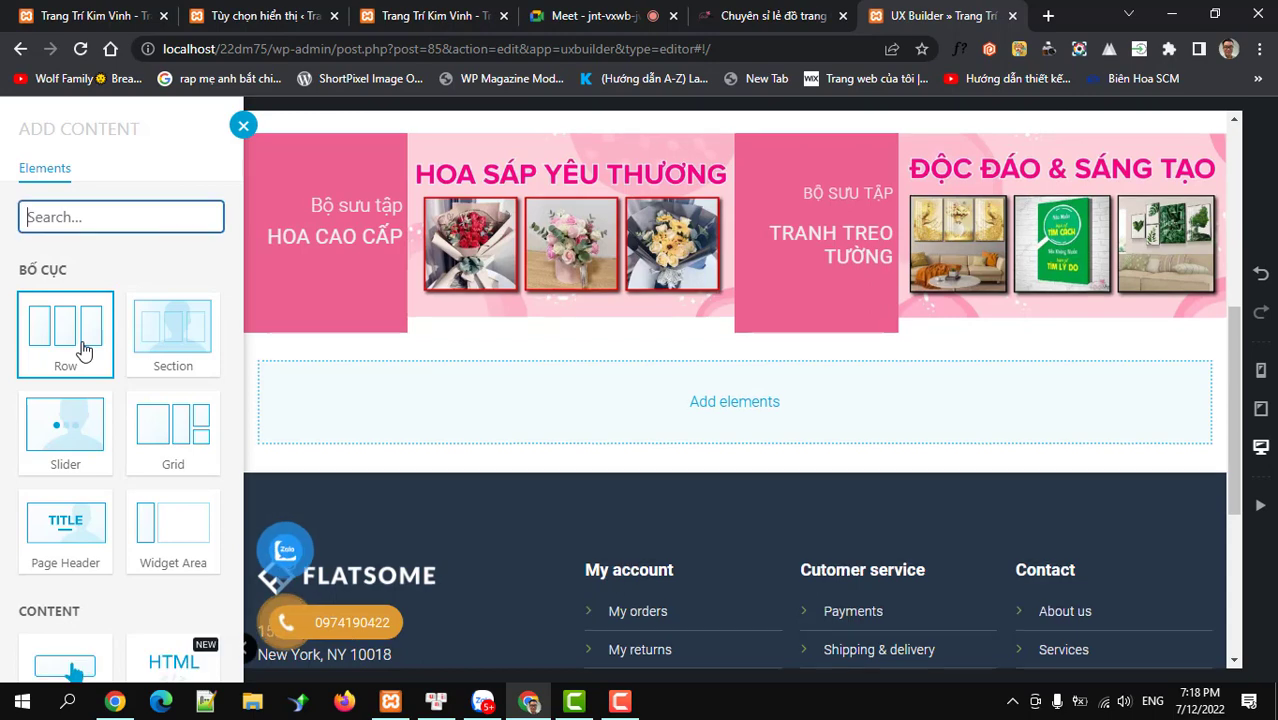
scroll(85, 350, down, 2)
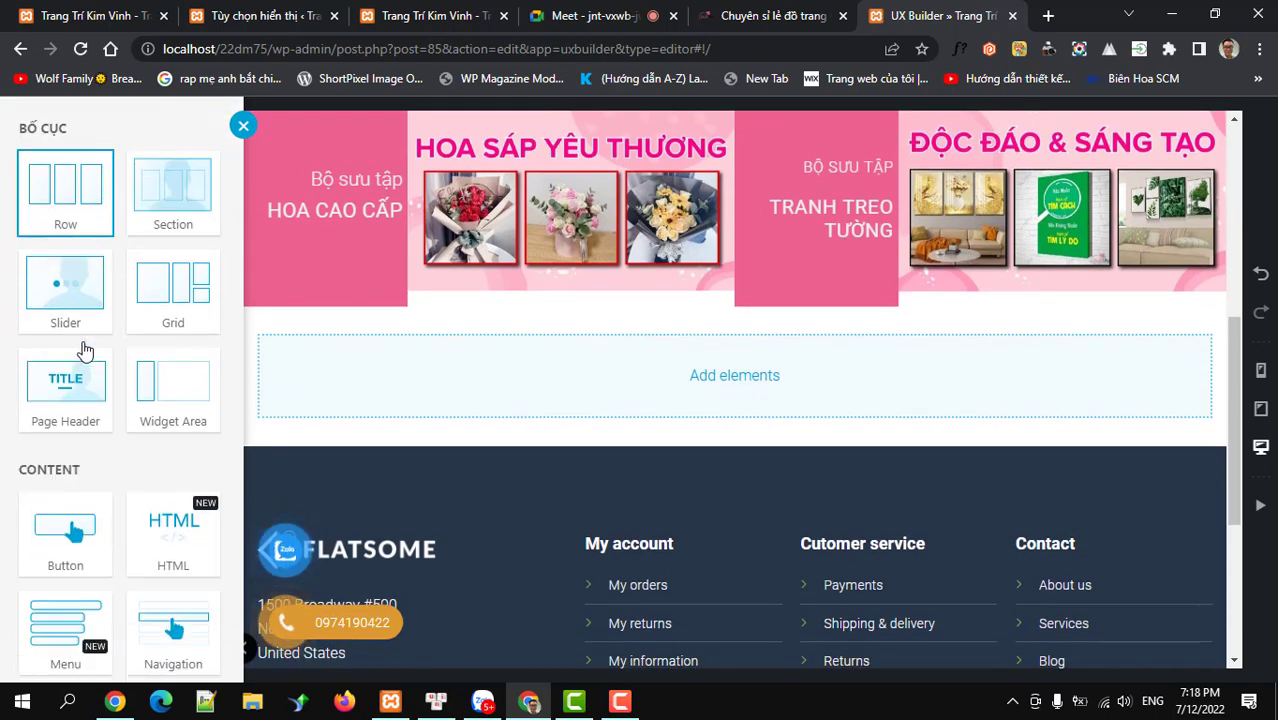
scroll(85, 350, up, 2)
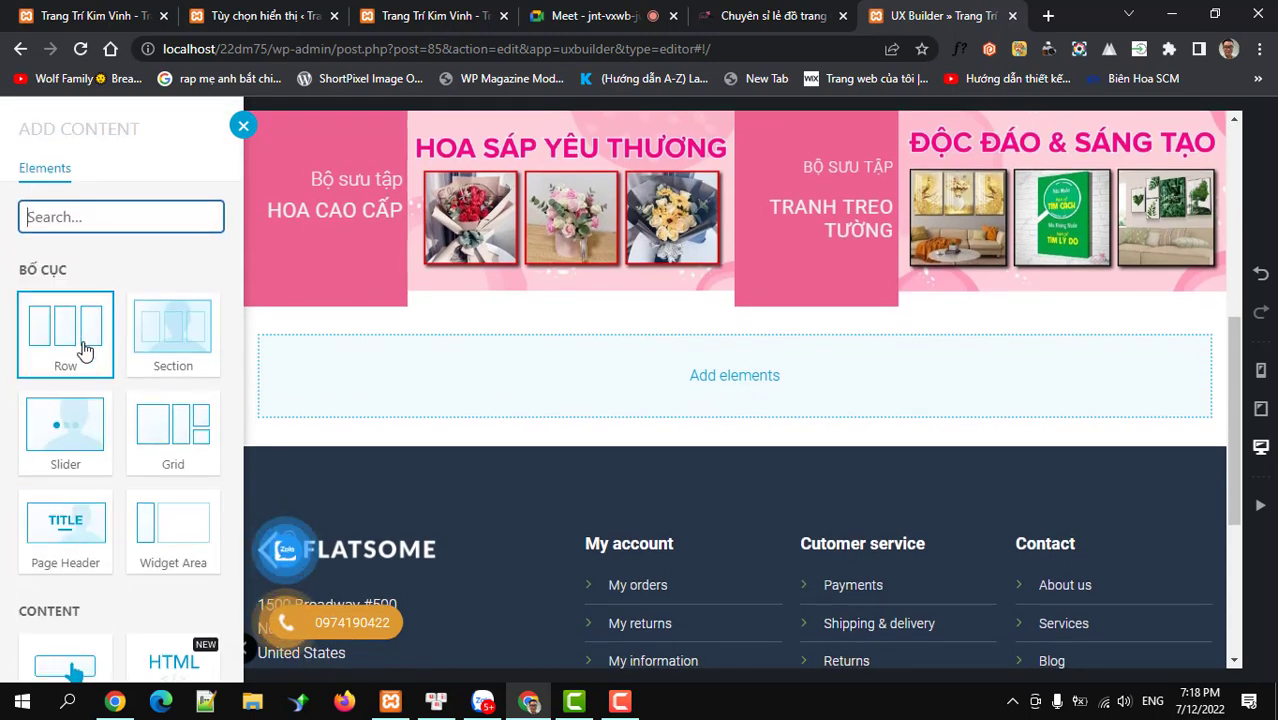
text(tab)
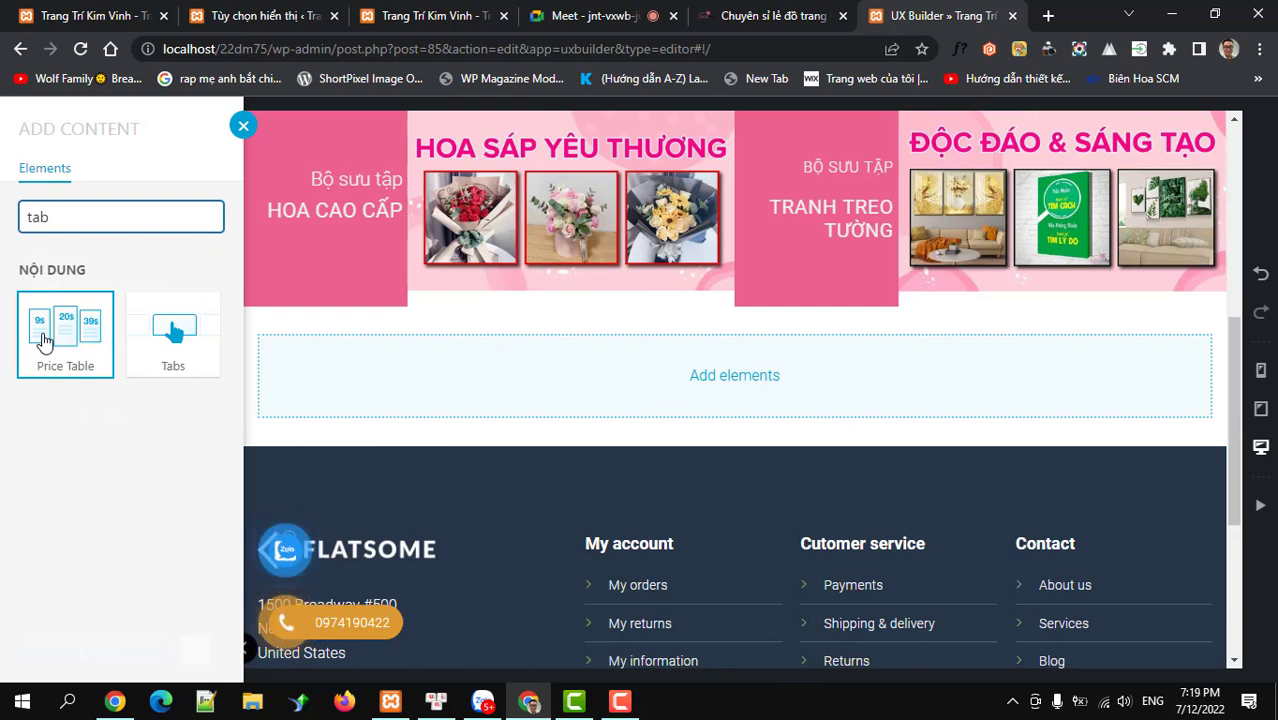
click(167, 328)
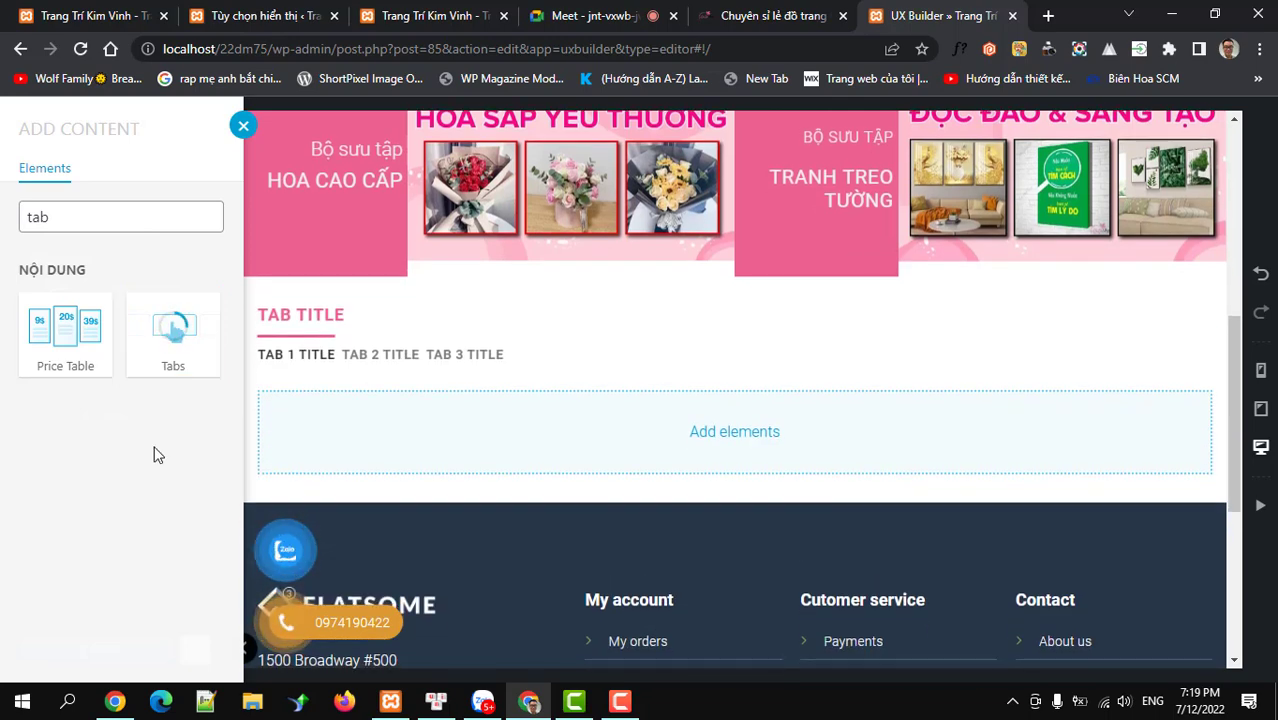
click(162, 350)
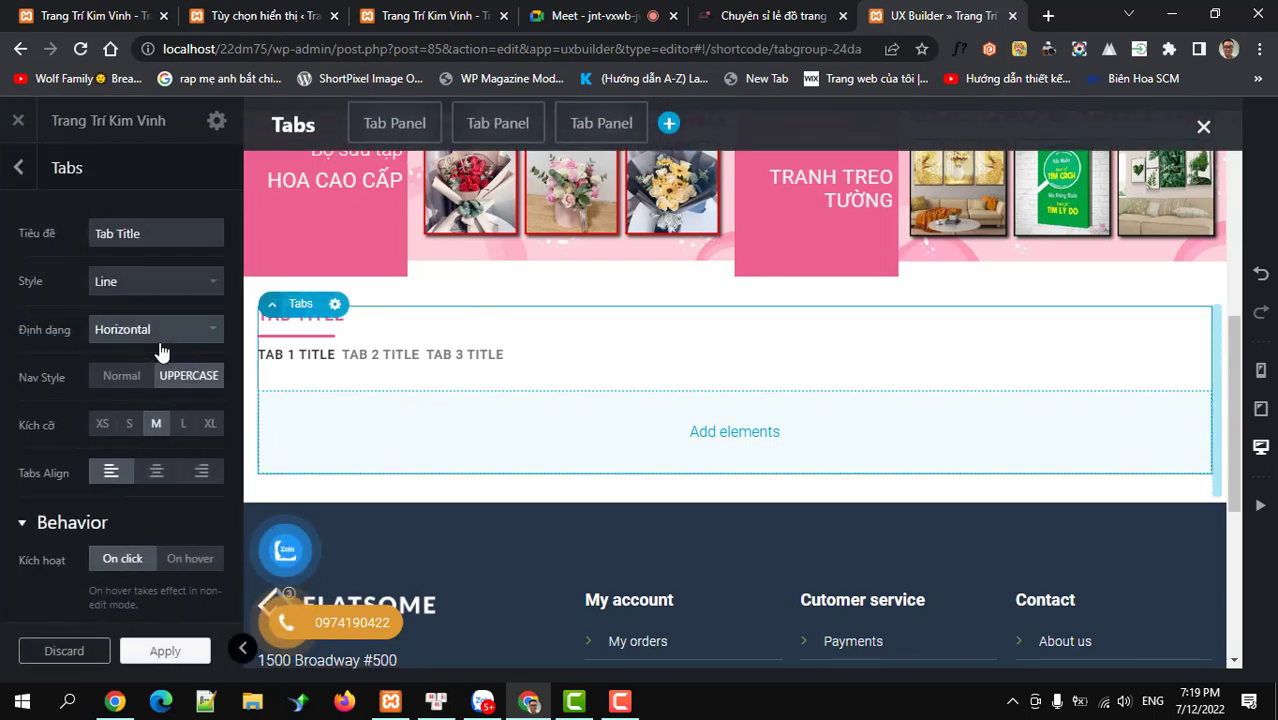
- Clear the Tabs element's title, set its style to Simple with size M, and apply the options
drag(145, 233, 79, 231)
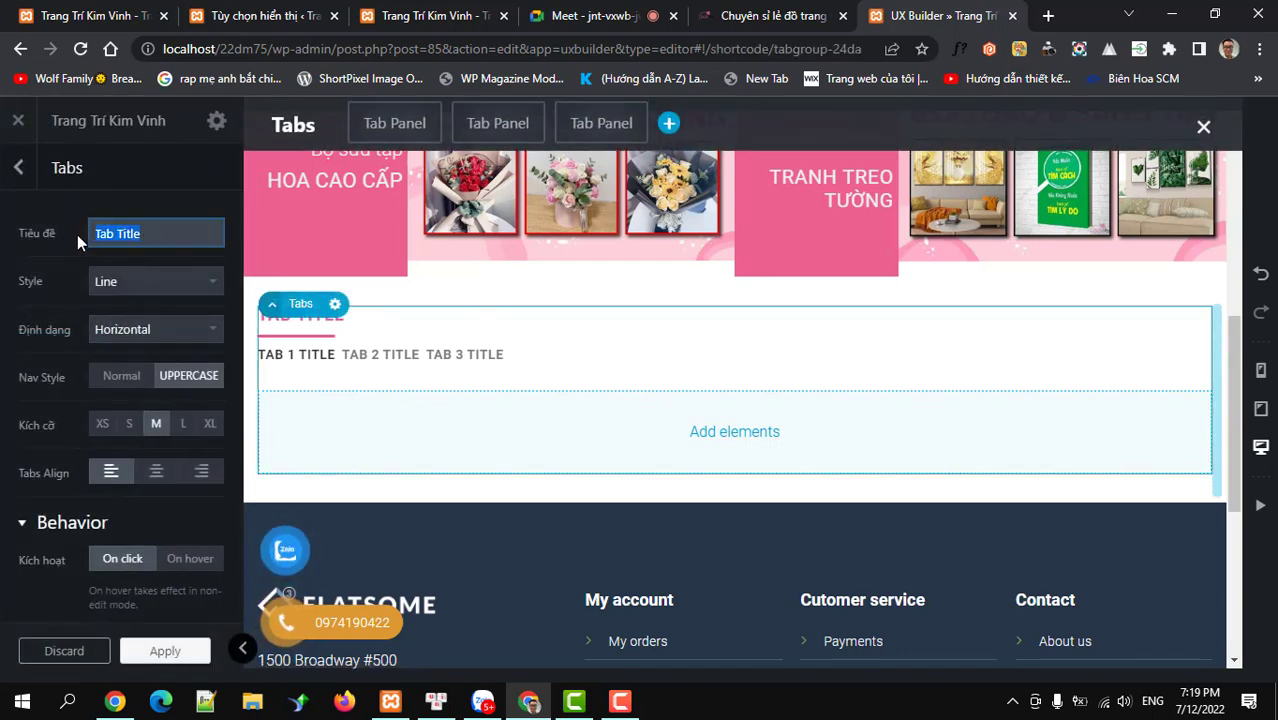
key(BackSpace)
click(143, 278)
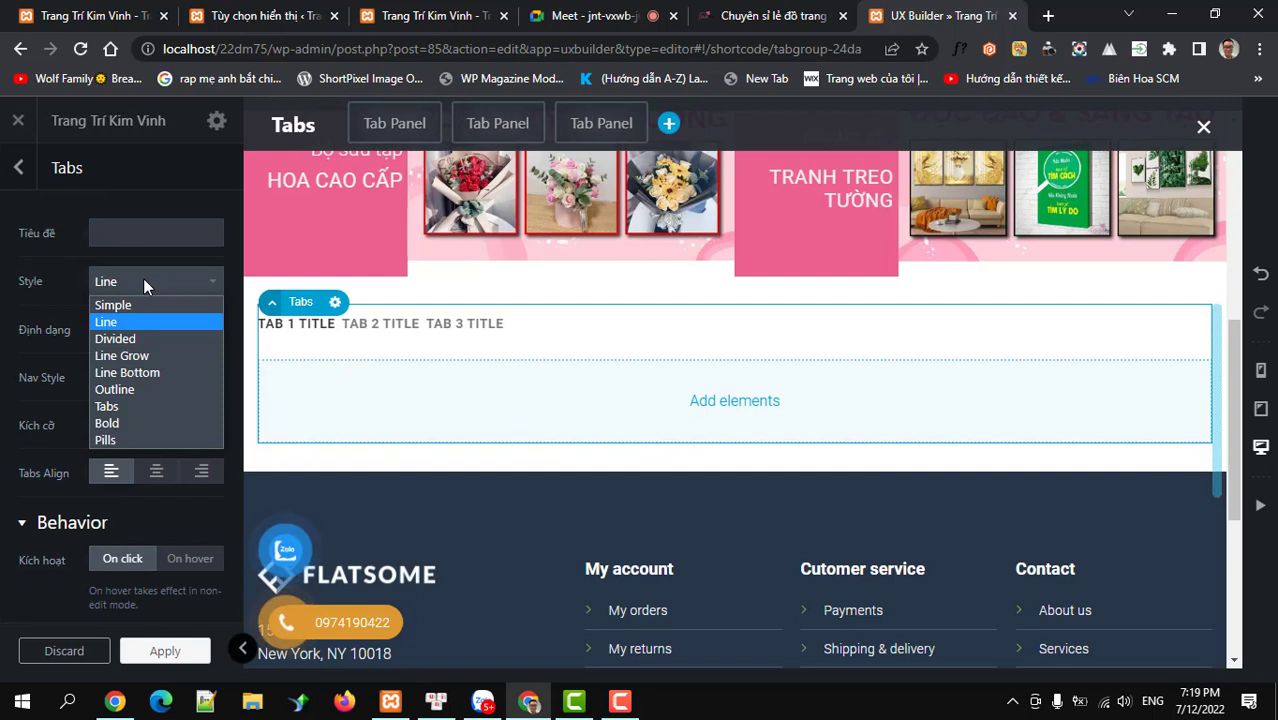
click(138, 301)
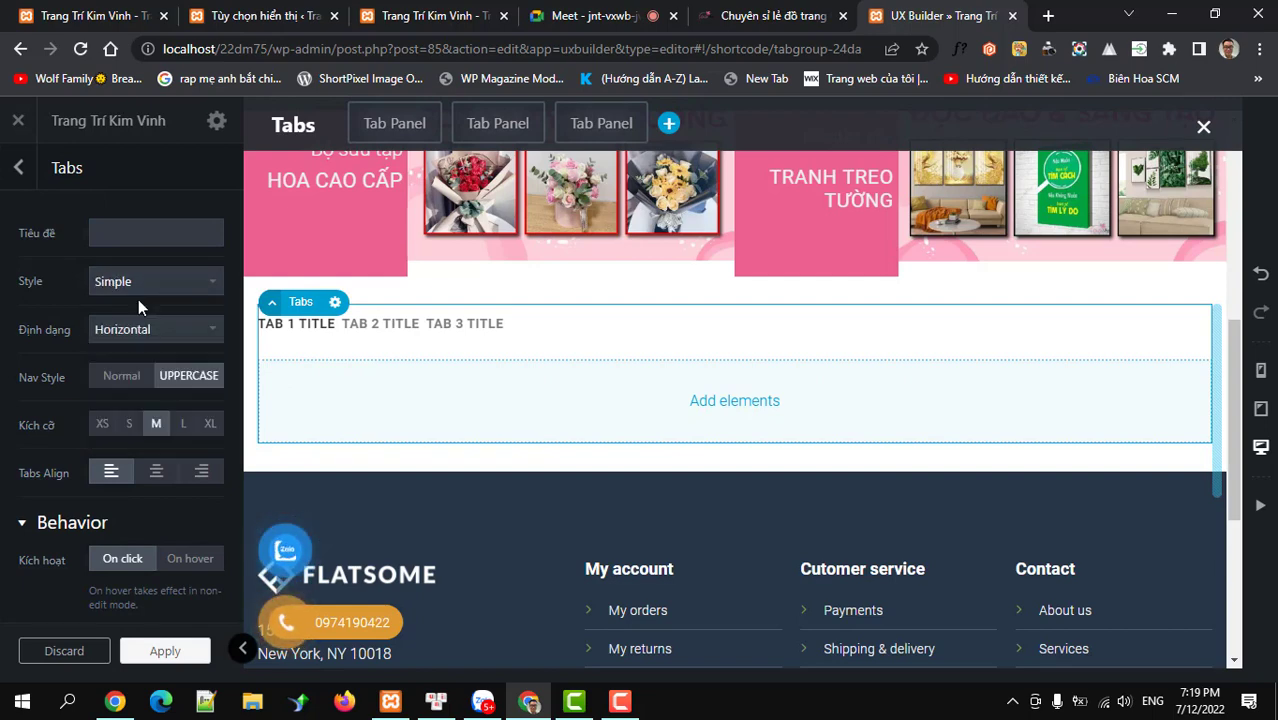
click(183, 425)
click(156, 424)
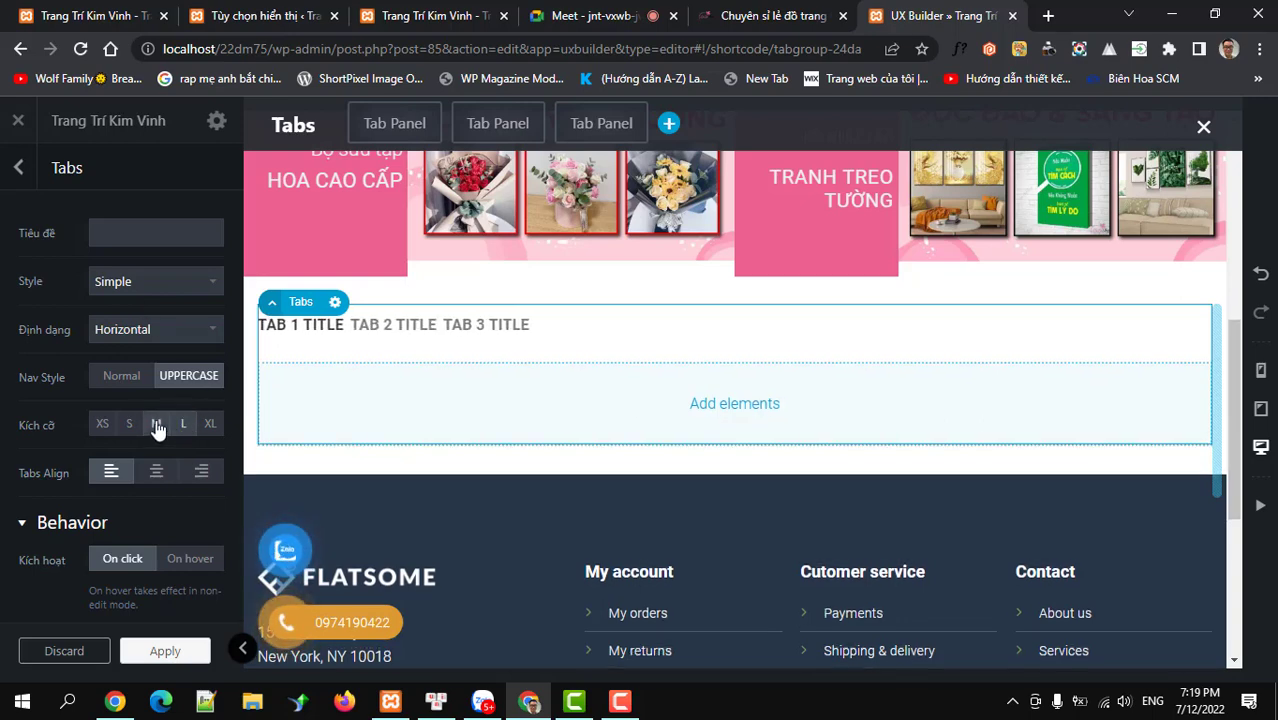
click(162, 651)
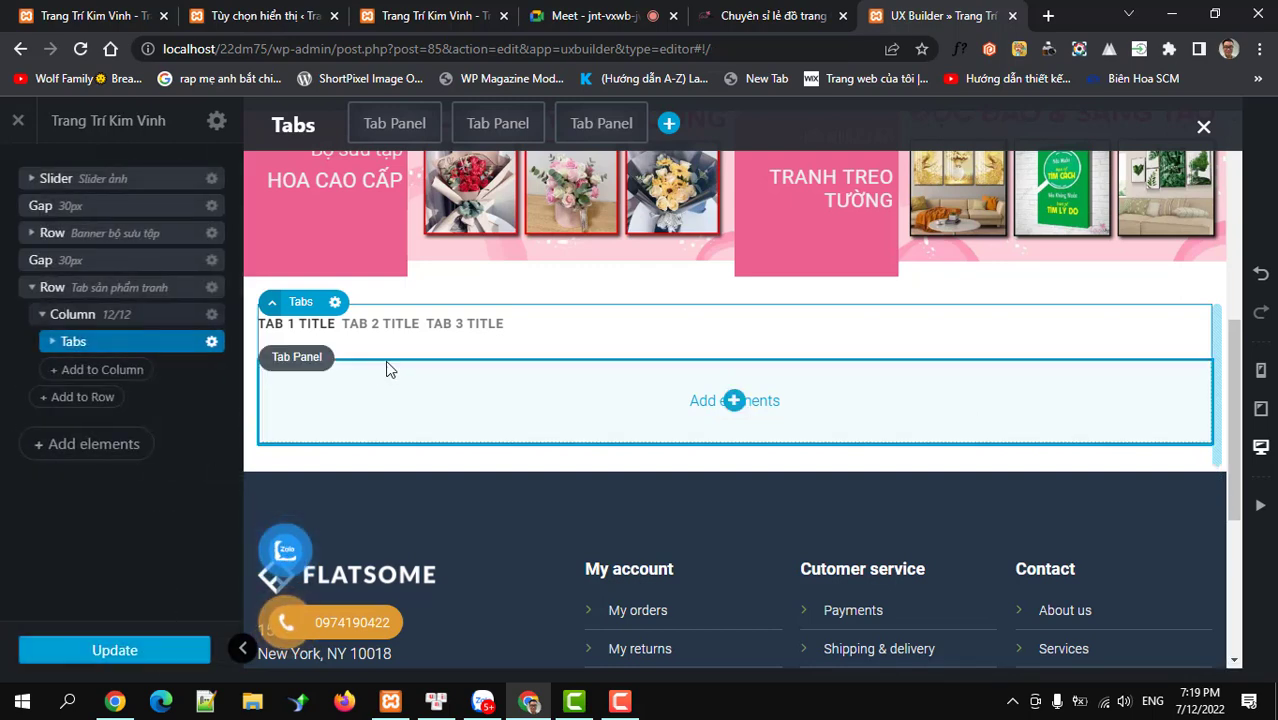
- Title the first tab panel "Tranh Treo Tường", consulting the product tab names on lala.com.vn, and apply it
click(54, 342)
click(99, 369)
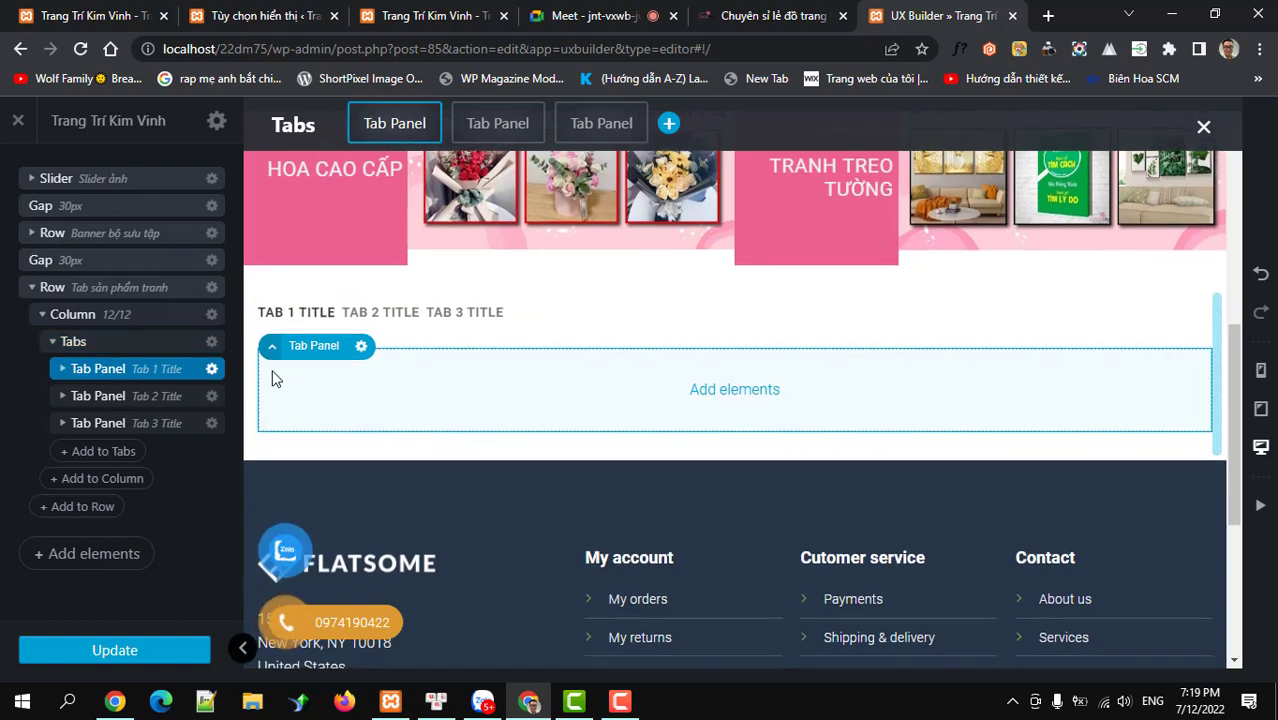
click(211, 369)
click(185, 424)
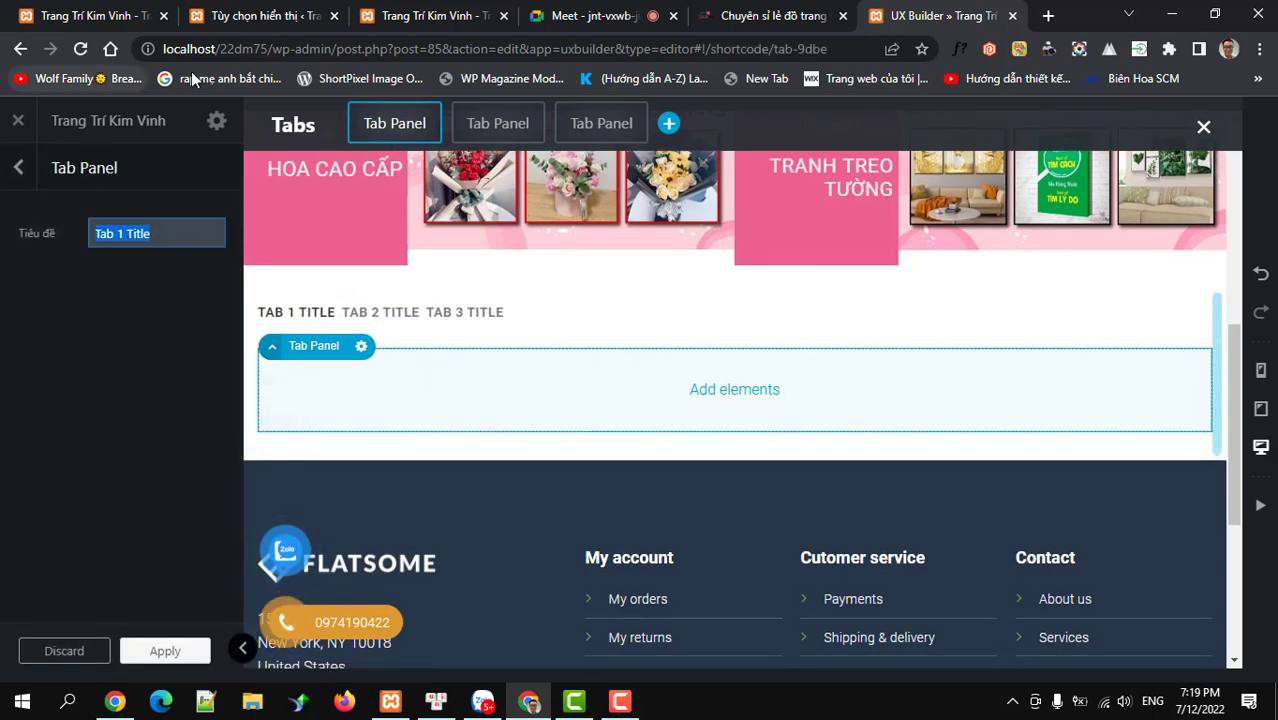
click(695, 16)
scroll(200, 410, down, 2)
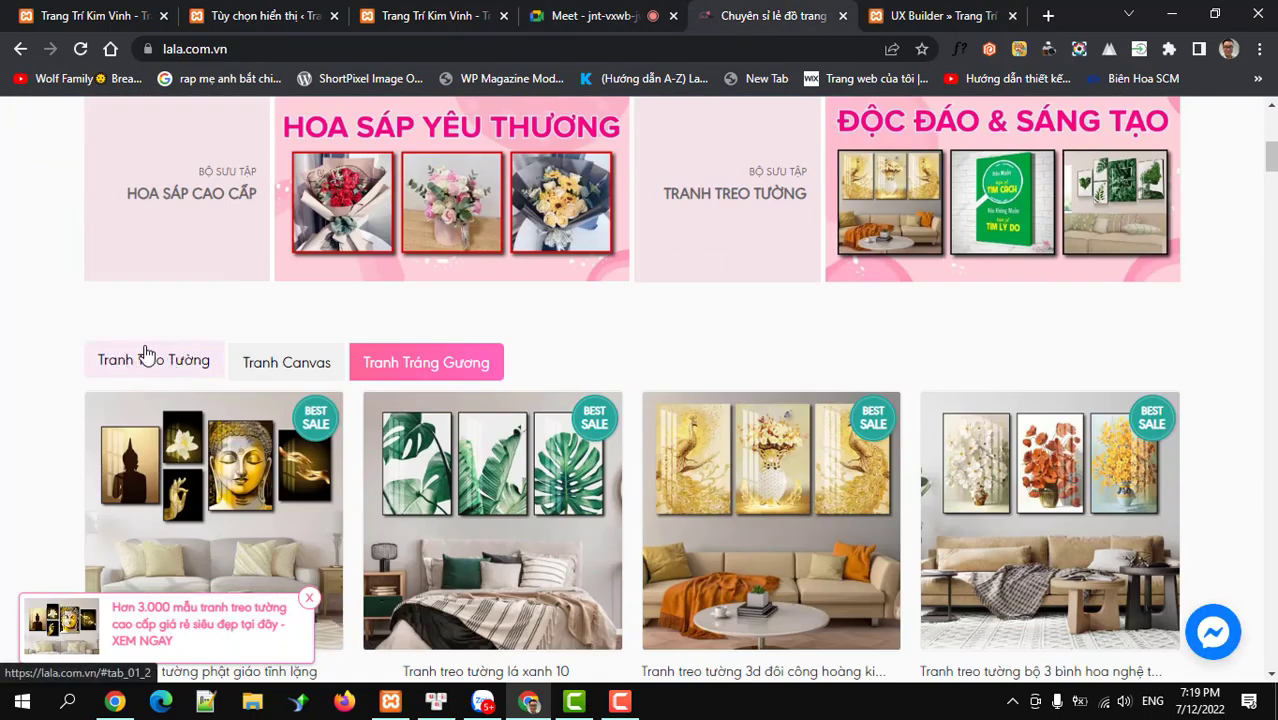
click(900, 16)
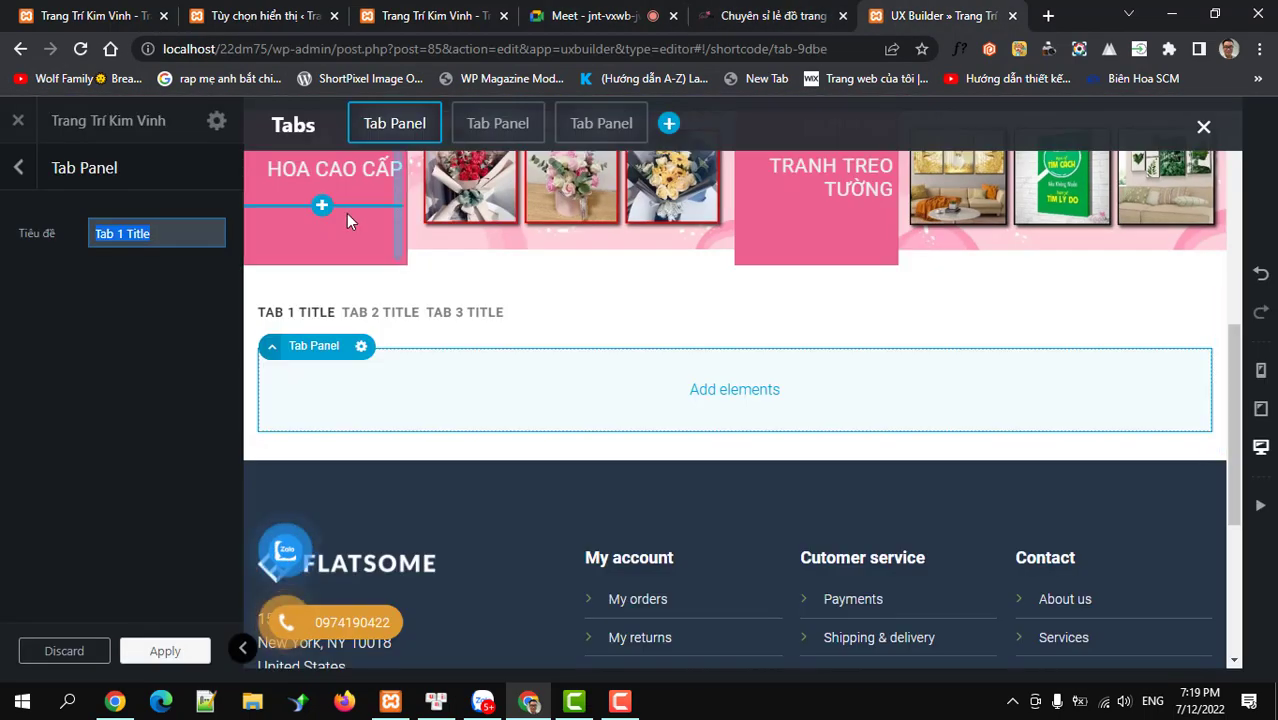
text(Tranh)
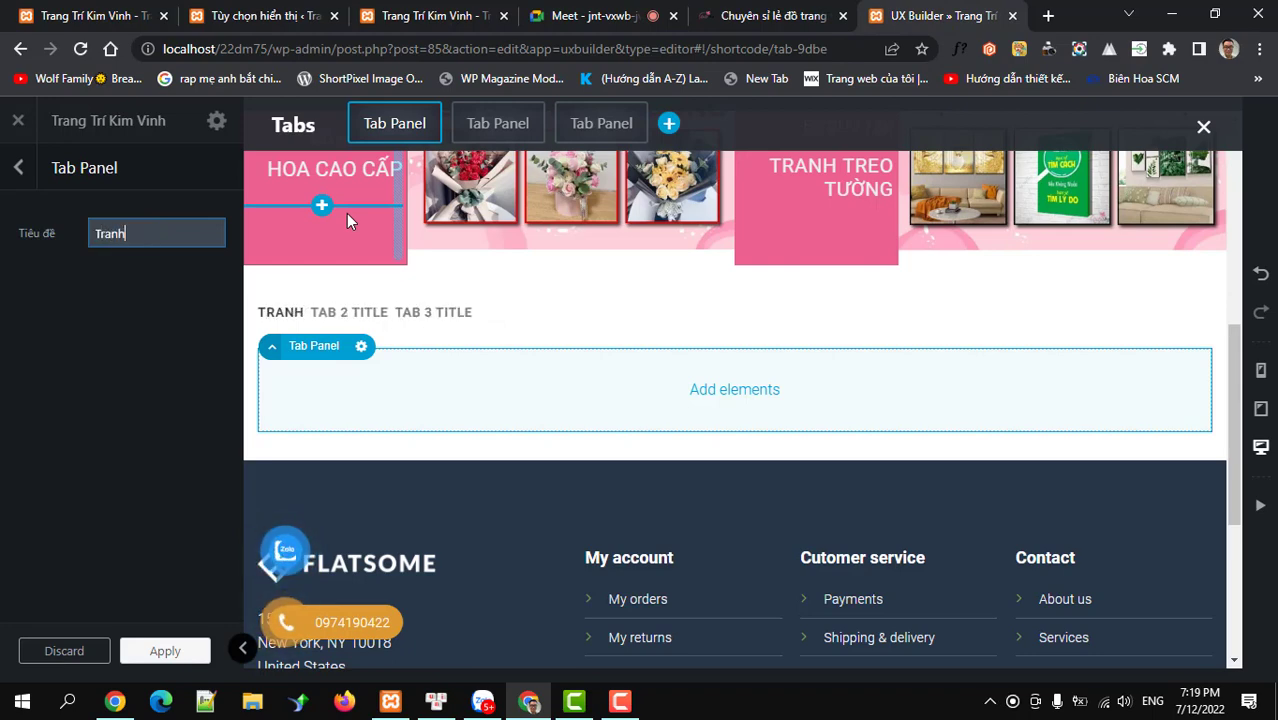
text( TEO)
key(BackSpace)
key(BackSpace)
text(R)
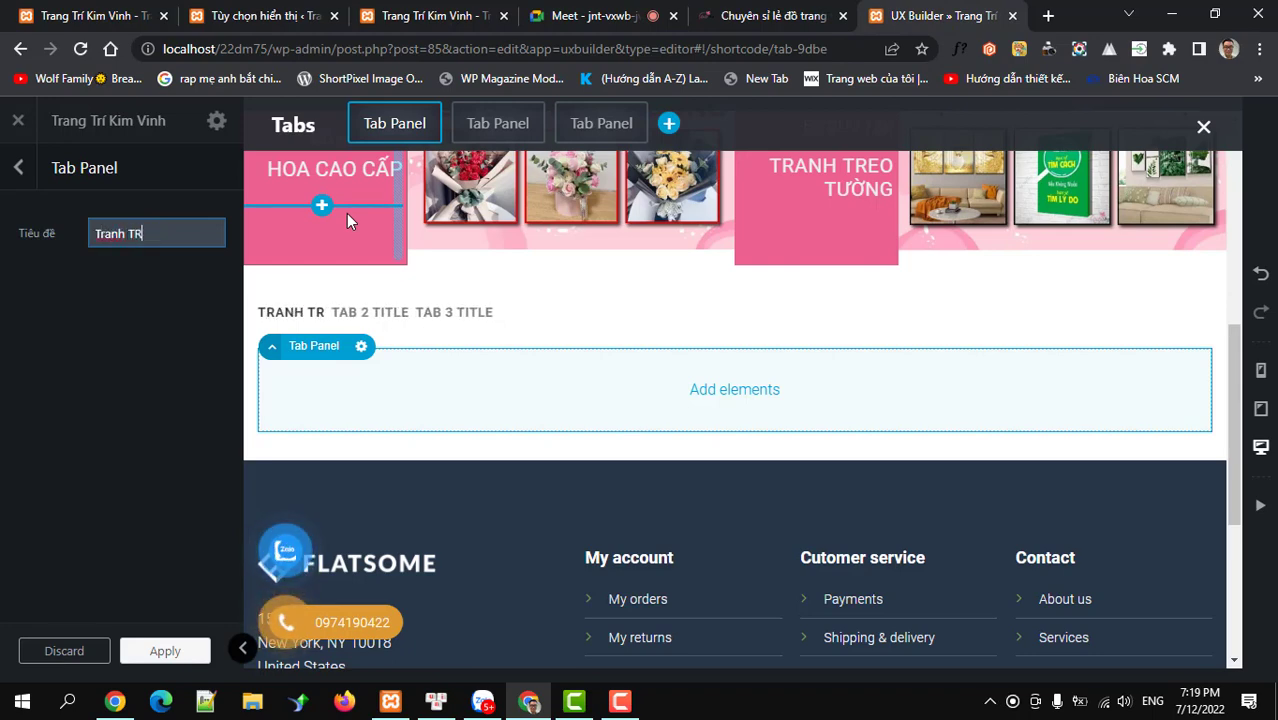
key(BackSpace)
text(reo)
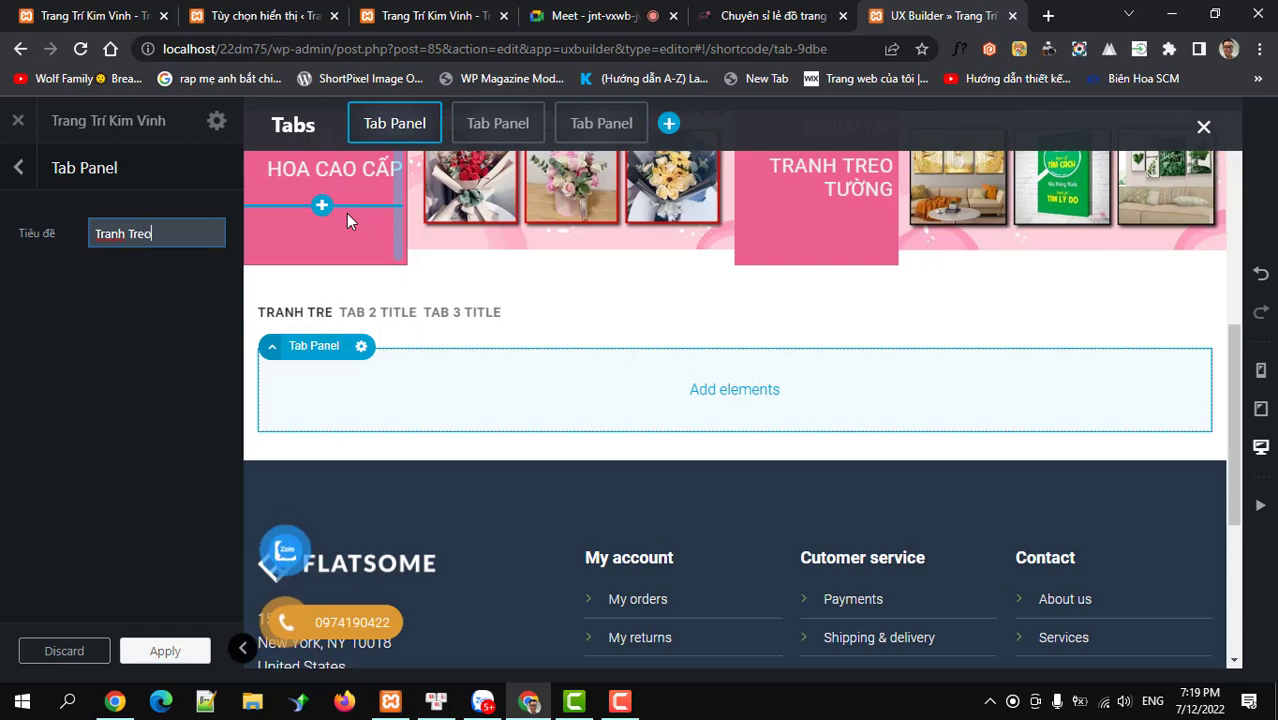
text( Tường)
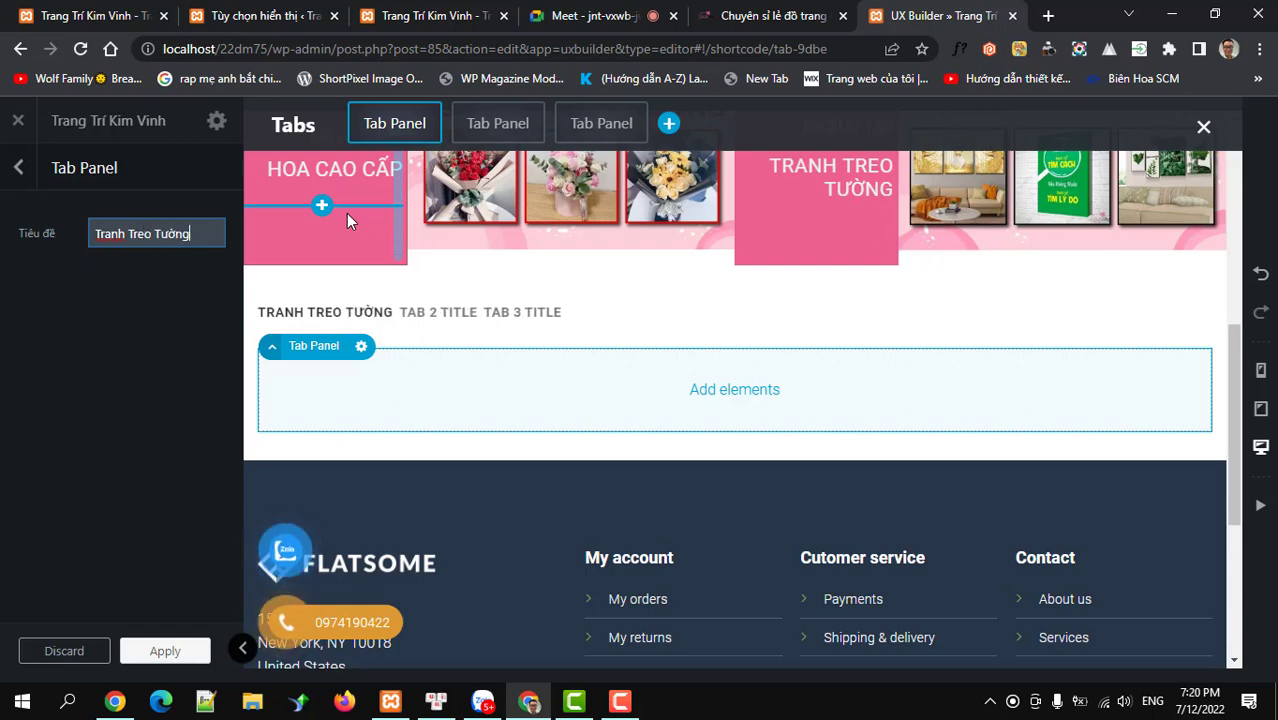
click(137, 642)
- Title the second tab panel "Tranh Canvas", checking the matching tab name on lala.com.vn, and apply it
click(183, 405)
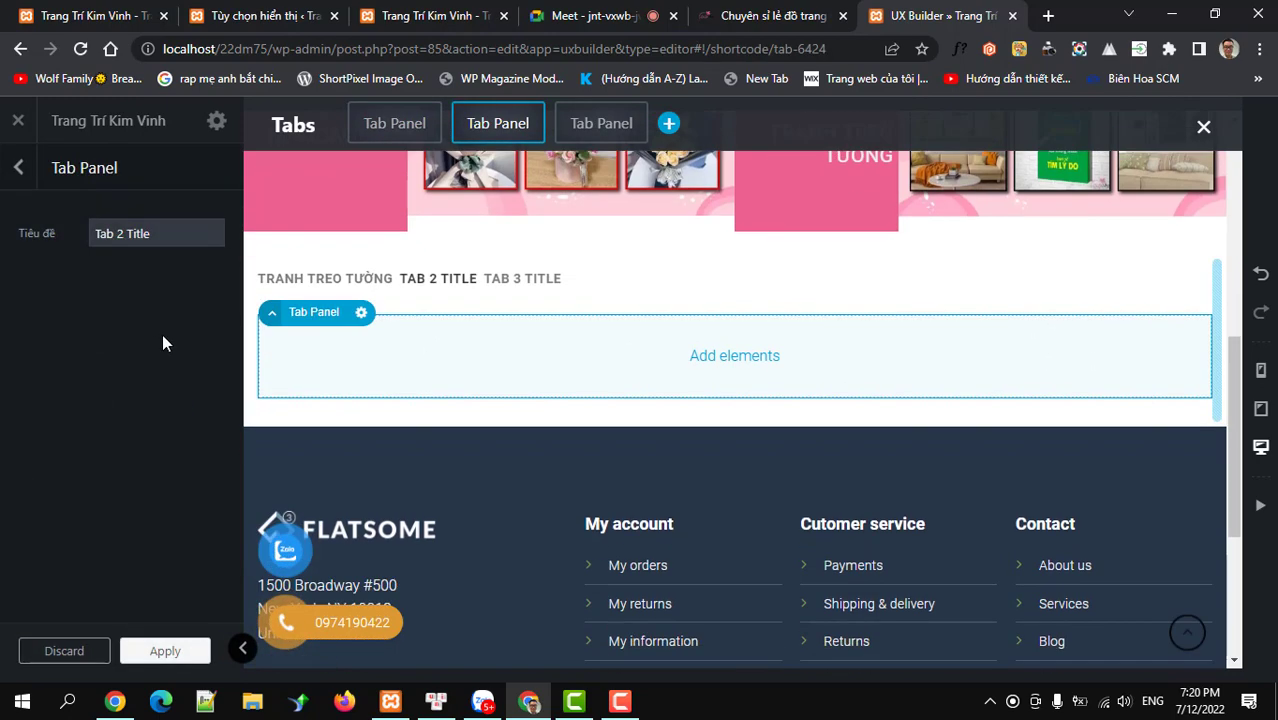
triple_click(140, 234)
click(741, 14)
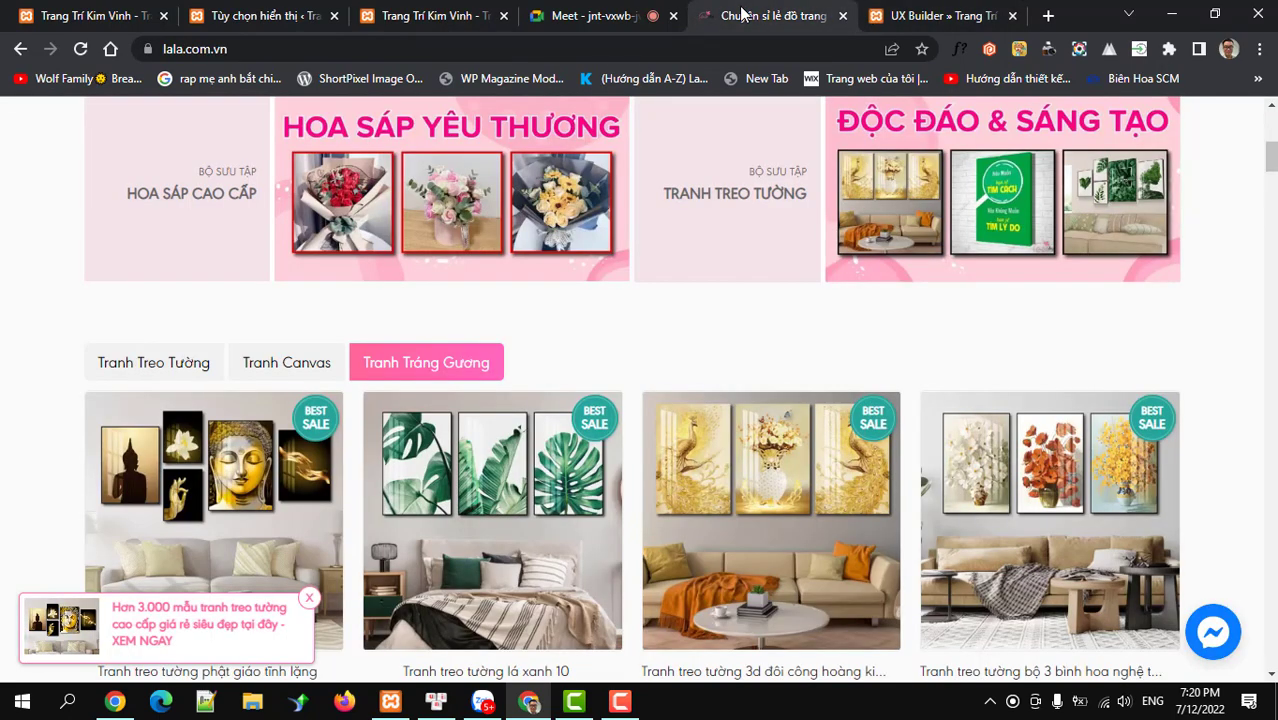
click(910, 16)
text(T)
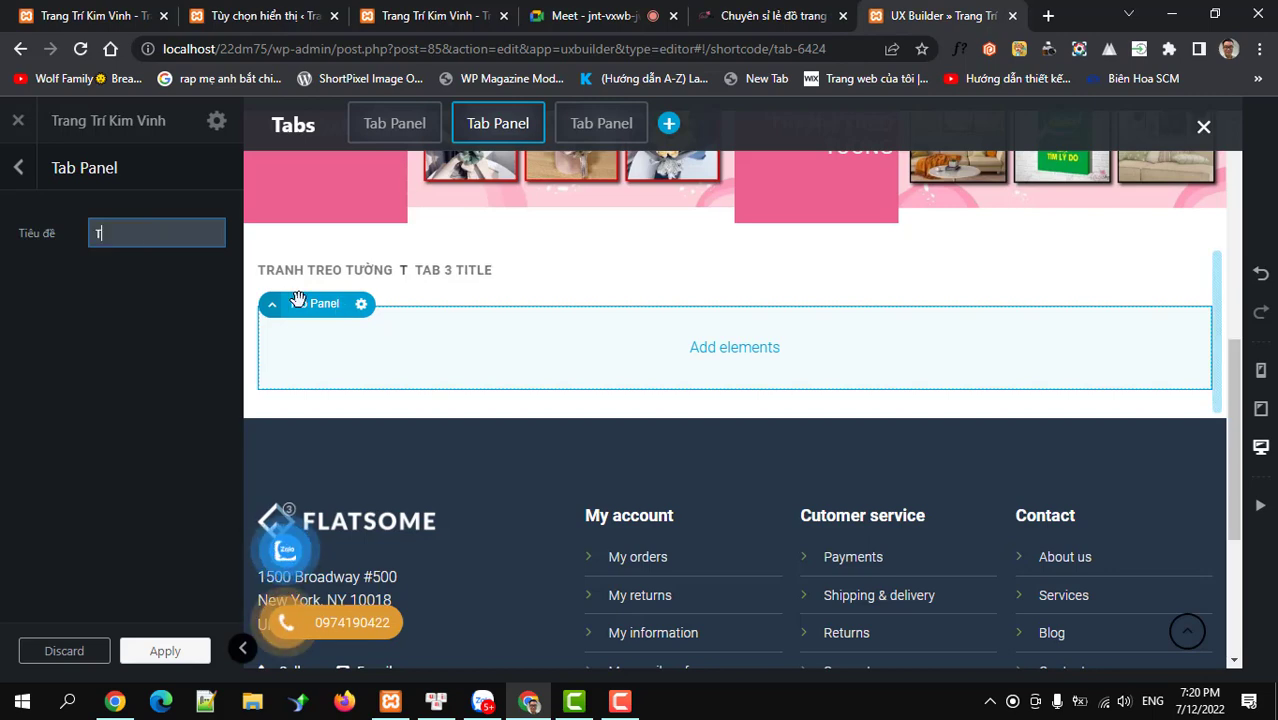
text(ranh )
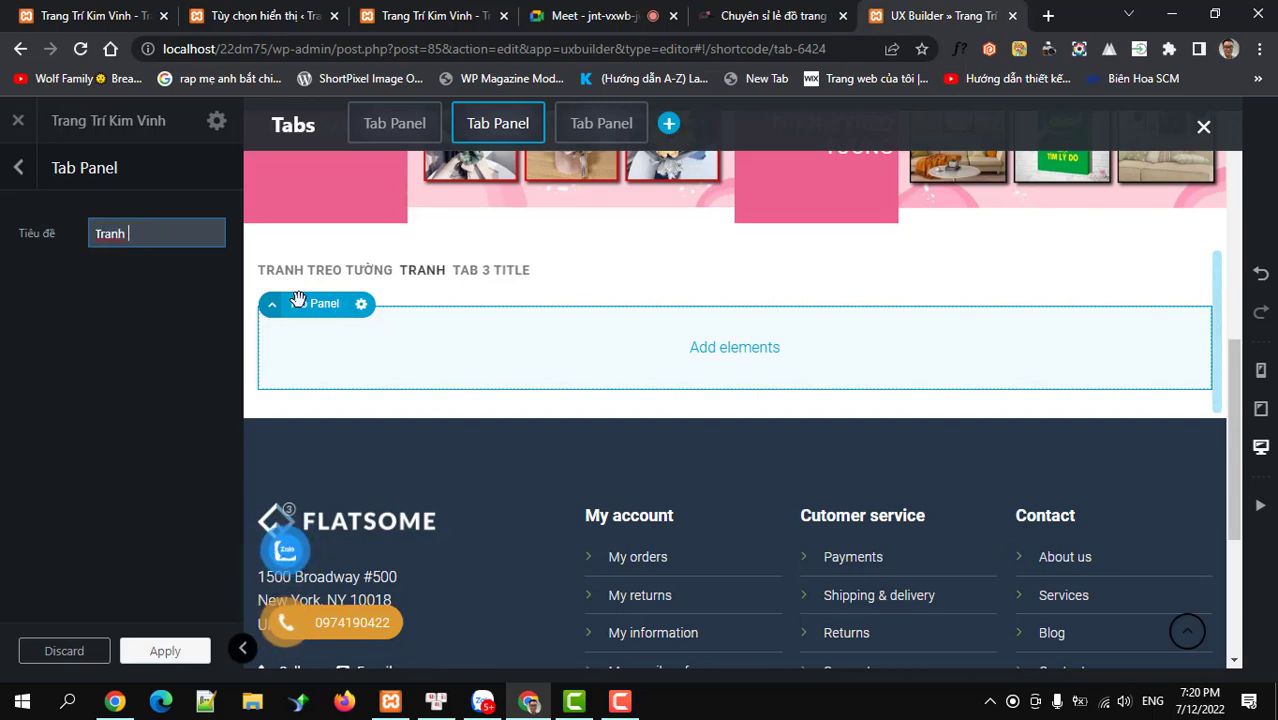
text(Canvs)
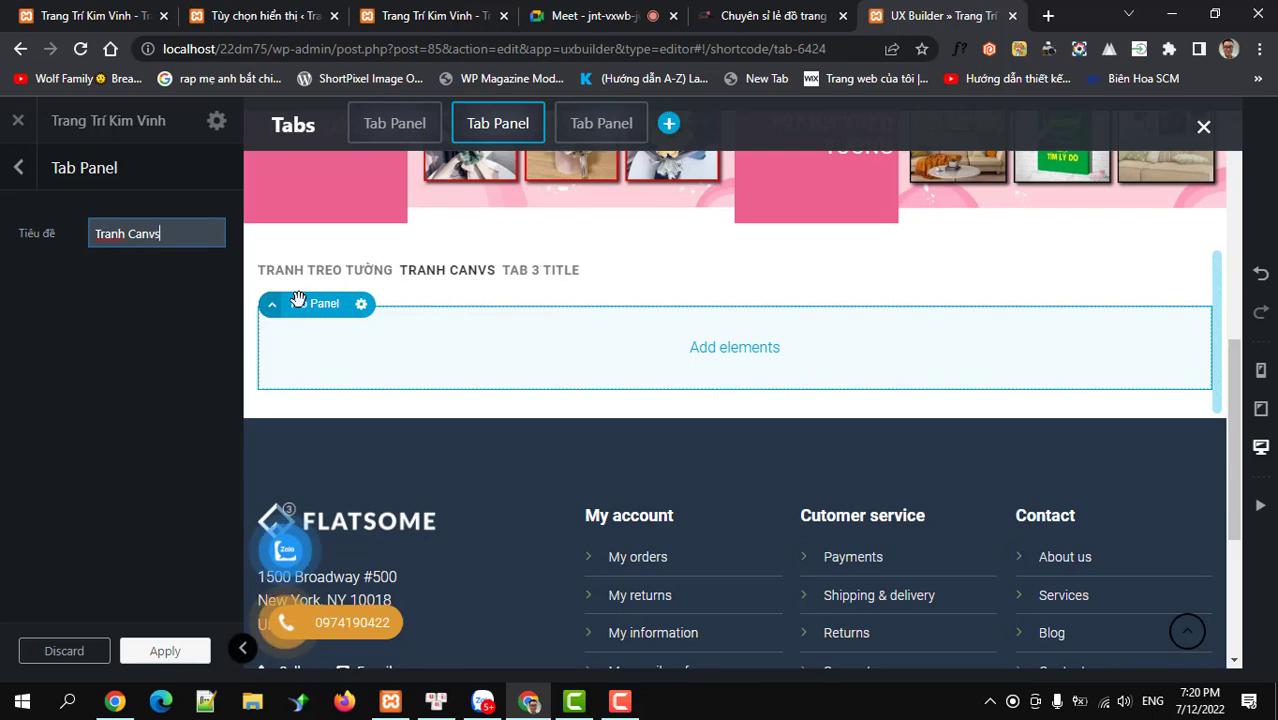
key(BackSpace)
text(as)
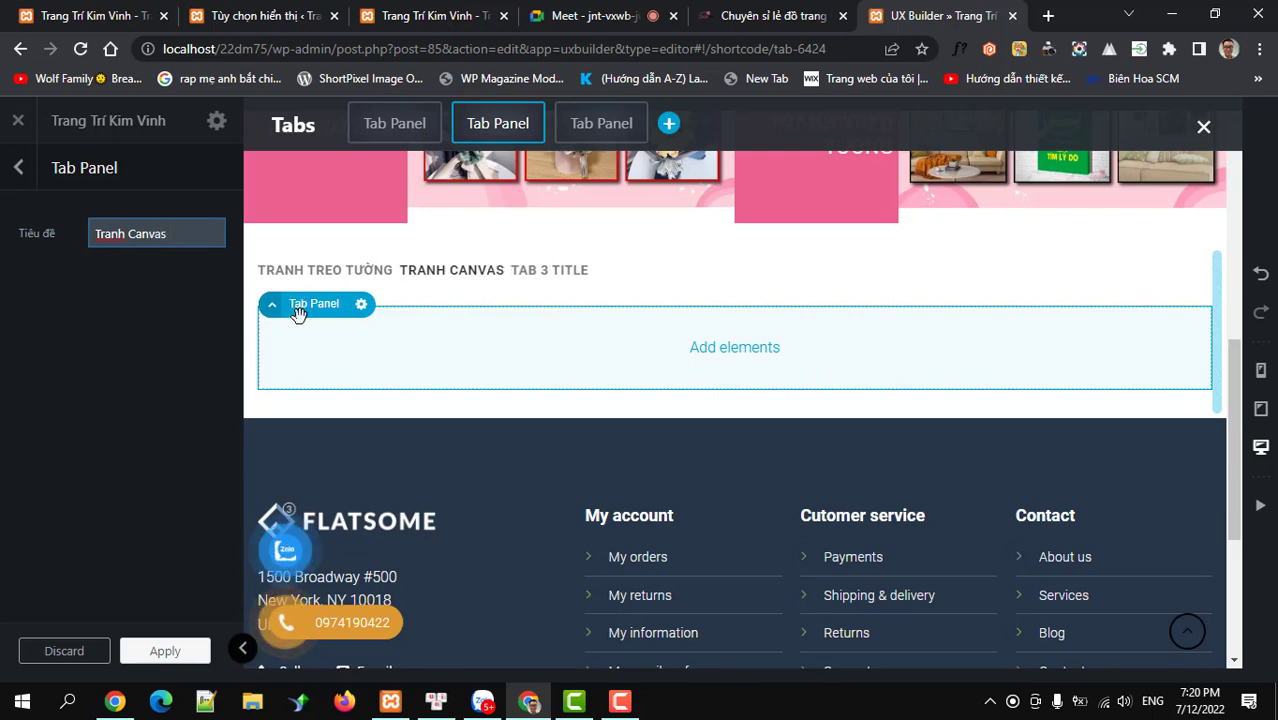
click(205, 579)
- Title the third tab panel "Tranh Tráng Gương" after rechecking lala.com.vn, apply it and update the page
click(753, 17)
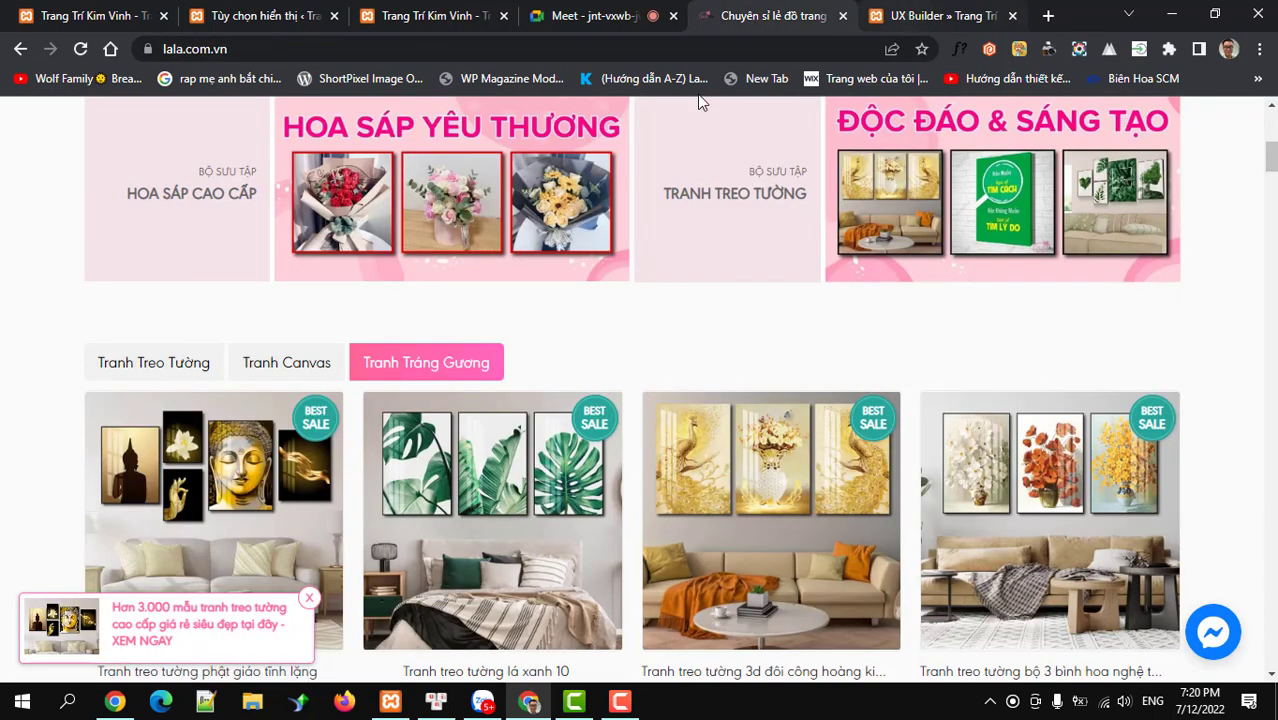
click(940, 15)
click(197, 430)
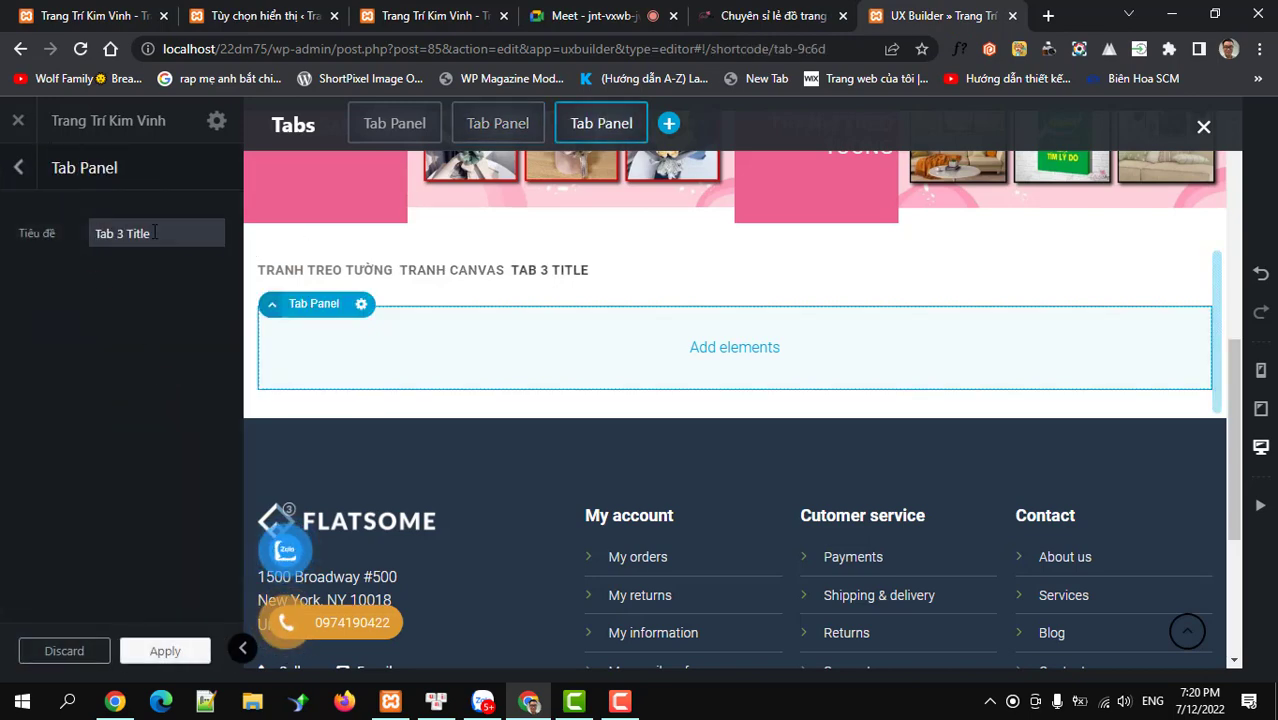
triple_click(214, 228)
text(T)
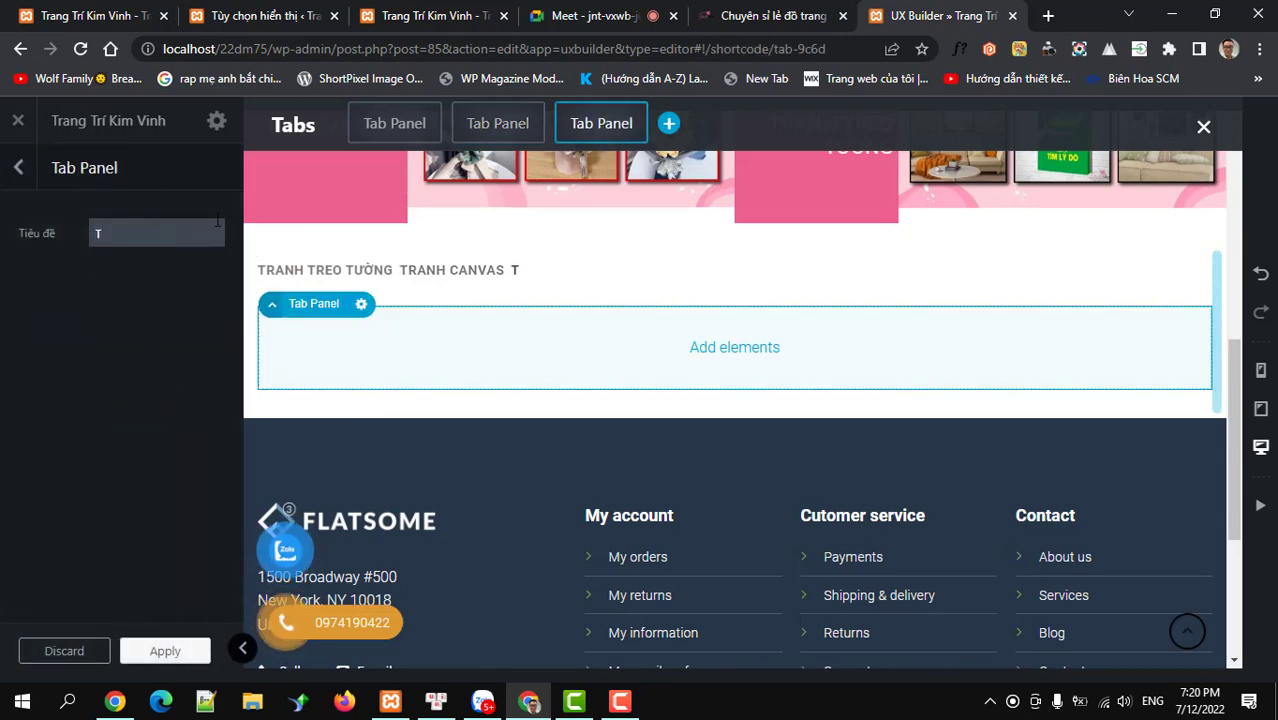
text(ran)
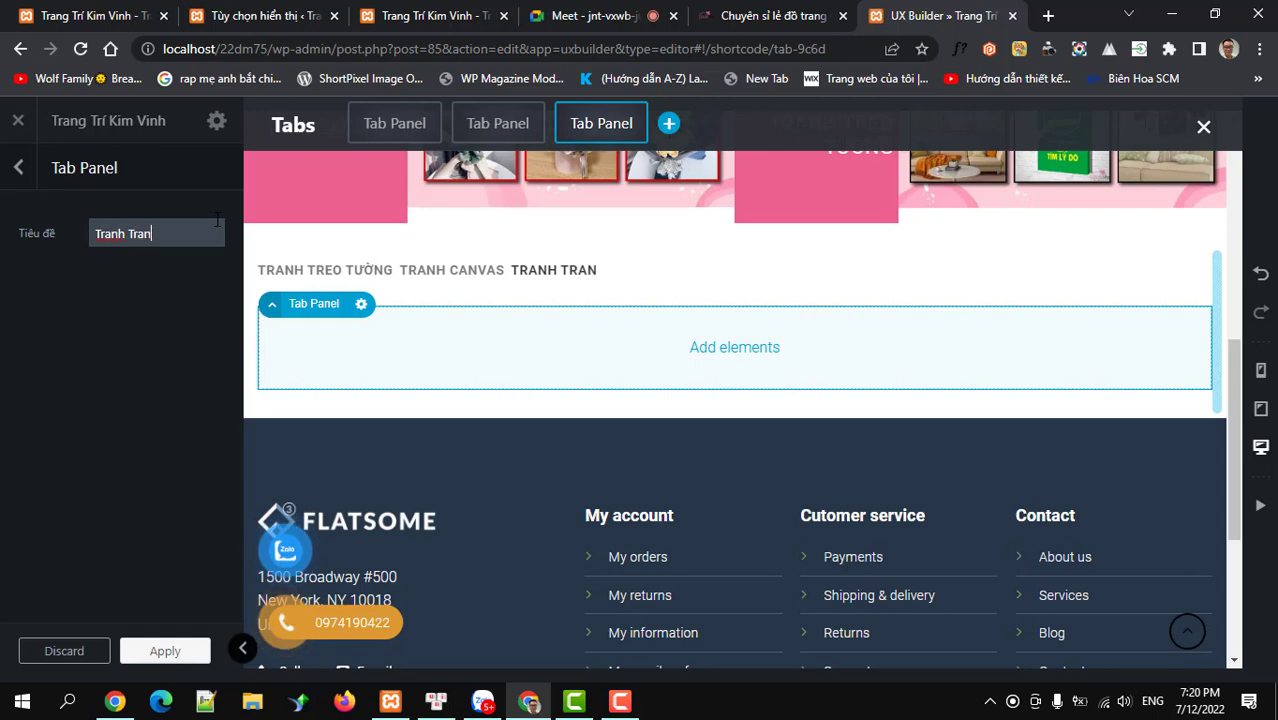
text(h Tráng Gương)
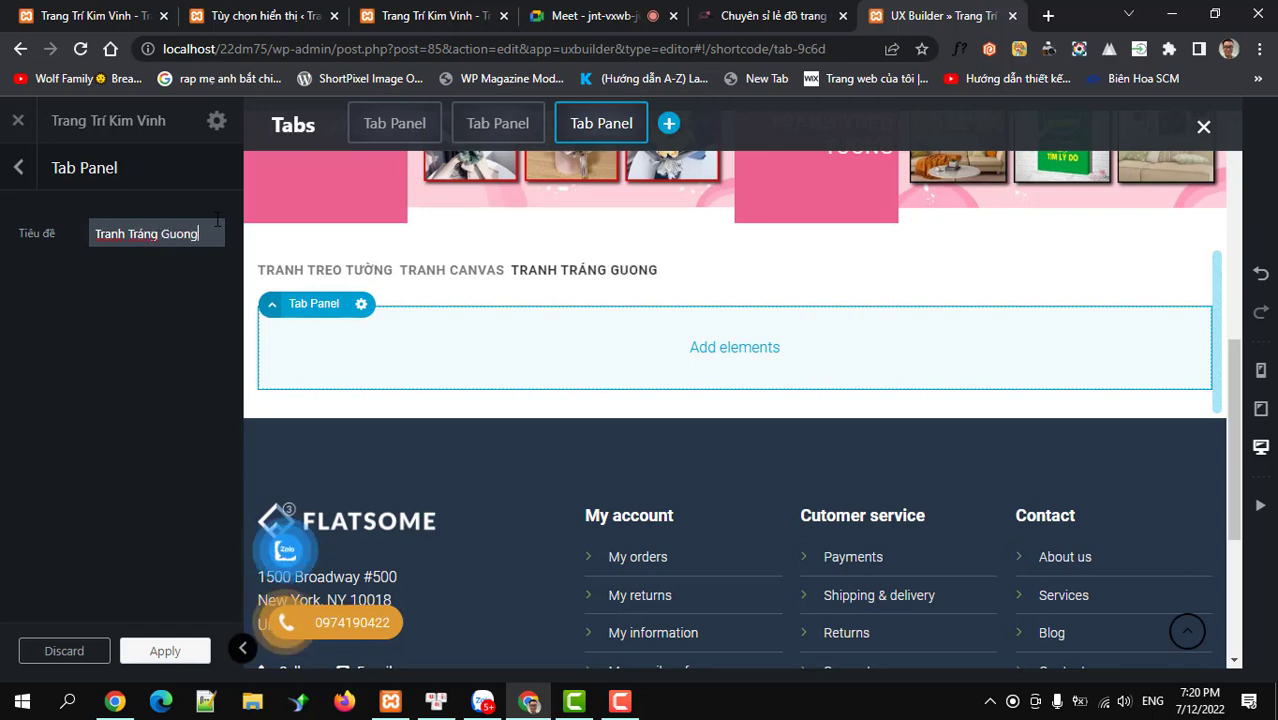
click(163, 651)
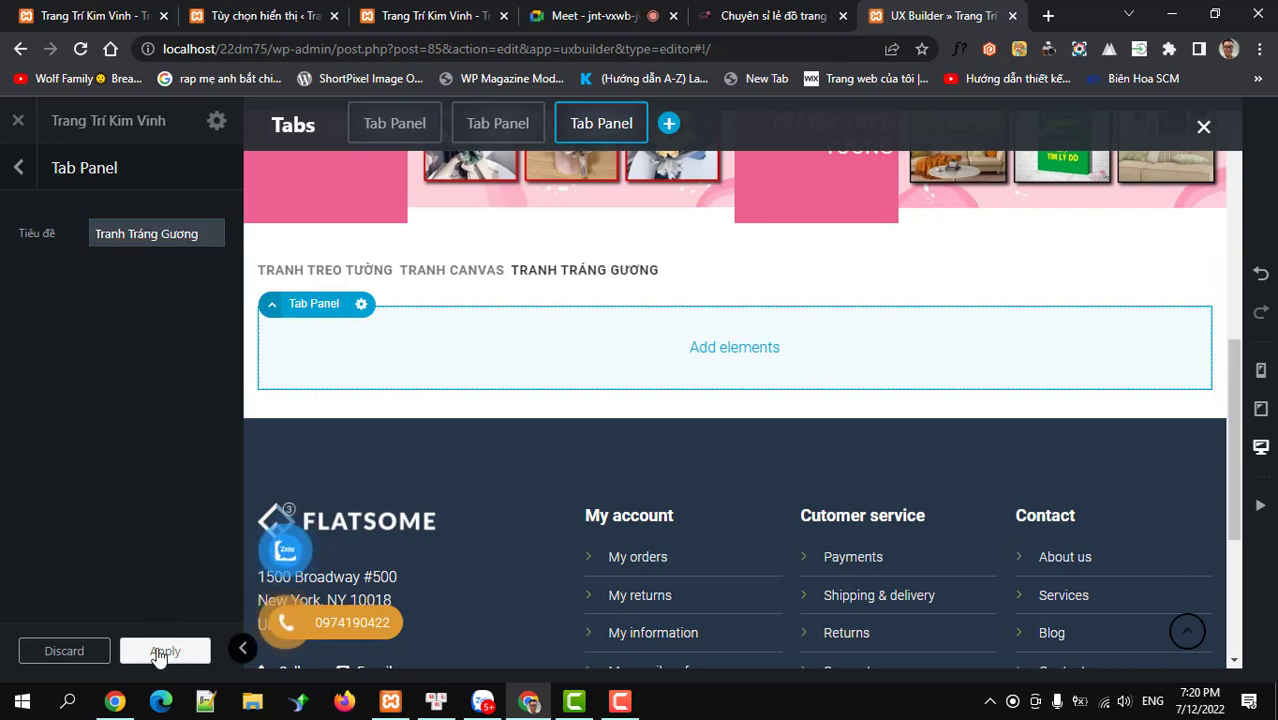
click(155, 652)
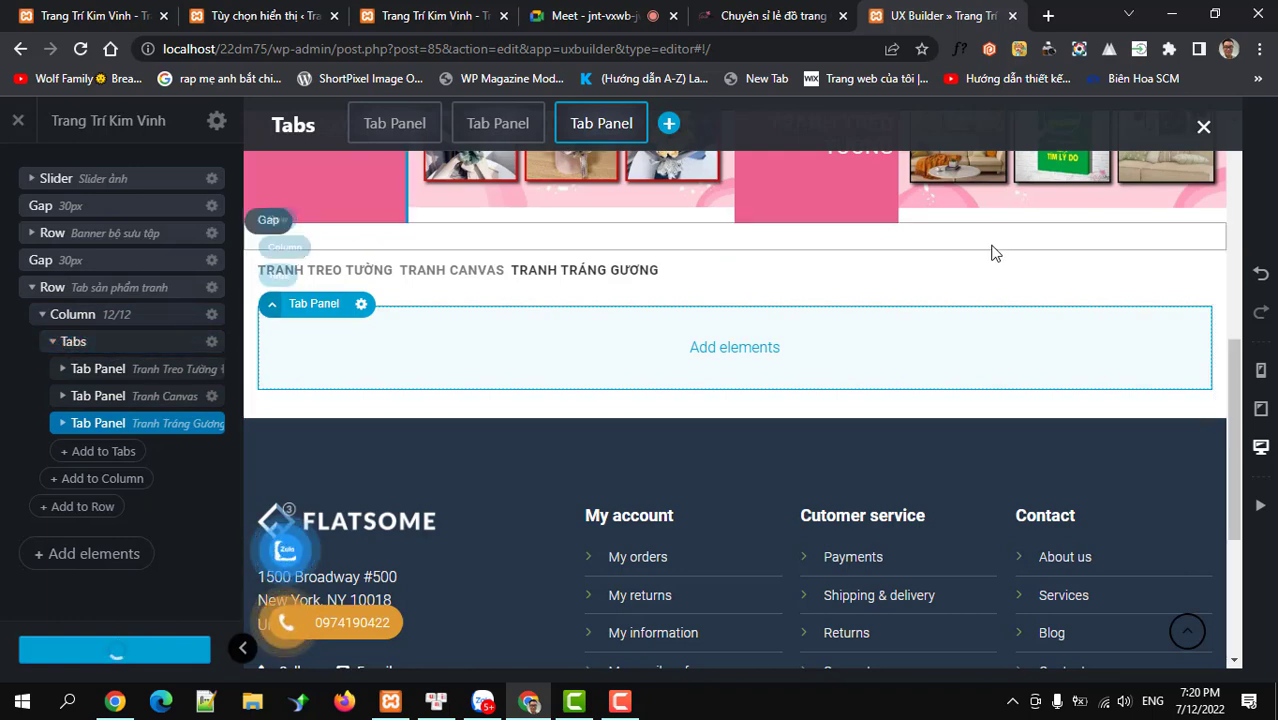
- Open the options of the Tabs element that holds the three picture tab panels
right_click(85, 432)
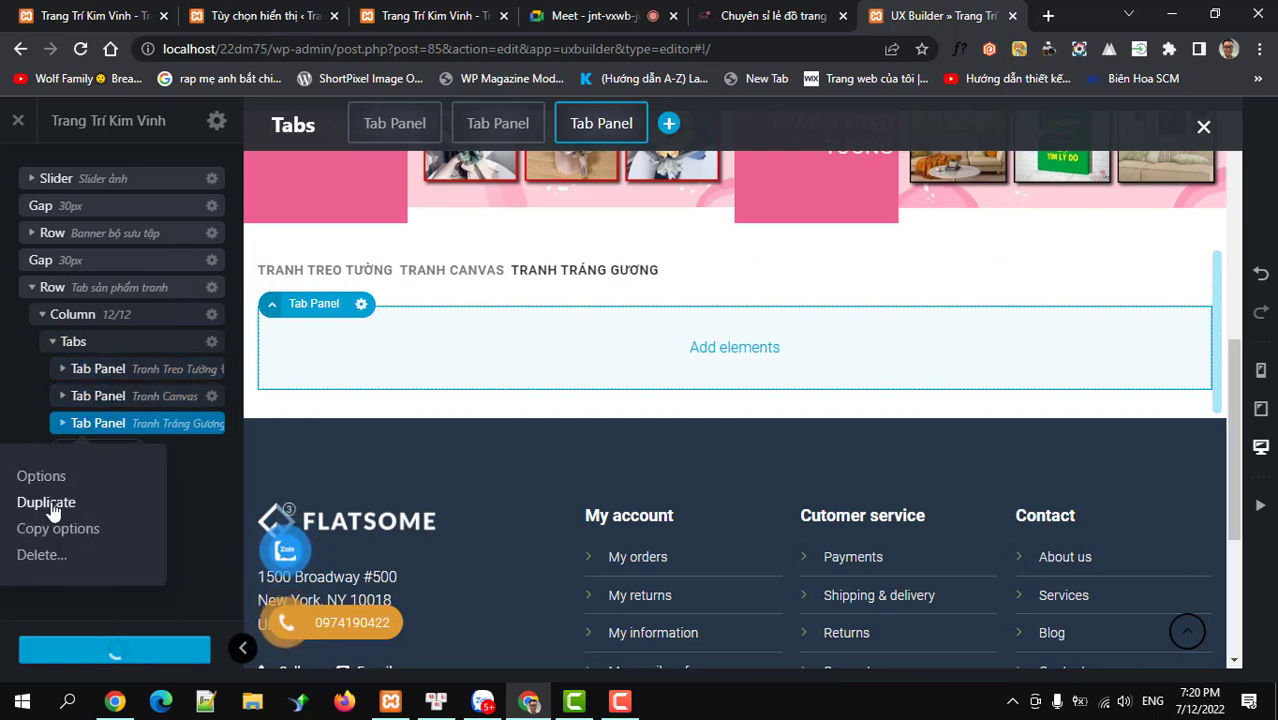
click(21, 381)
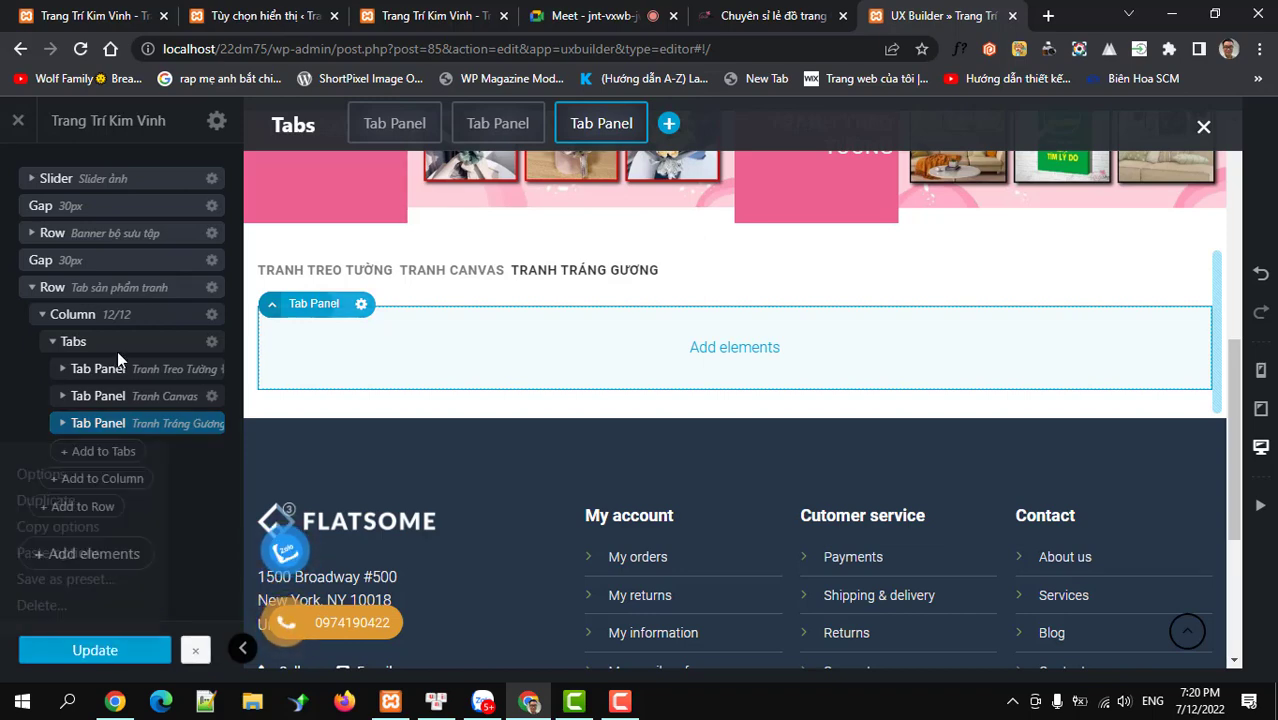
click(212, 344)
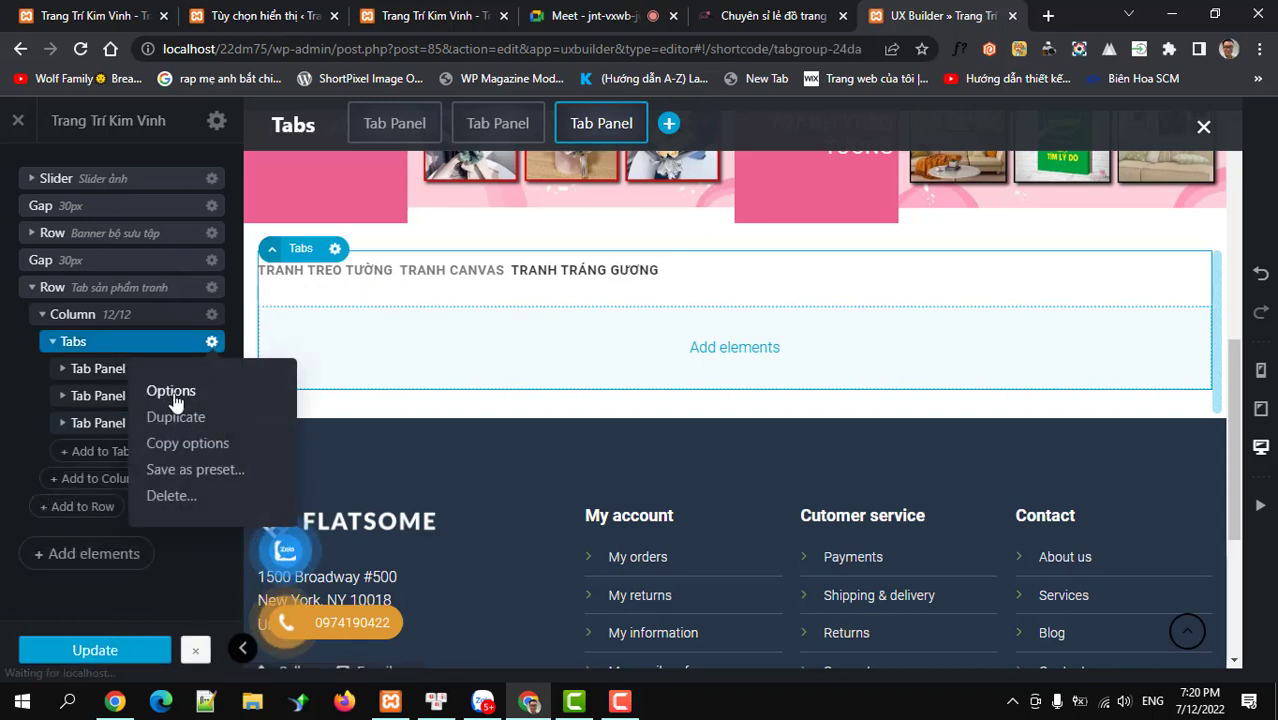
click(175, 399)
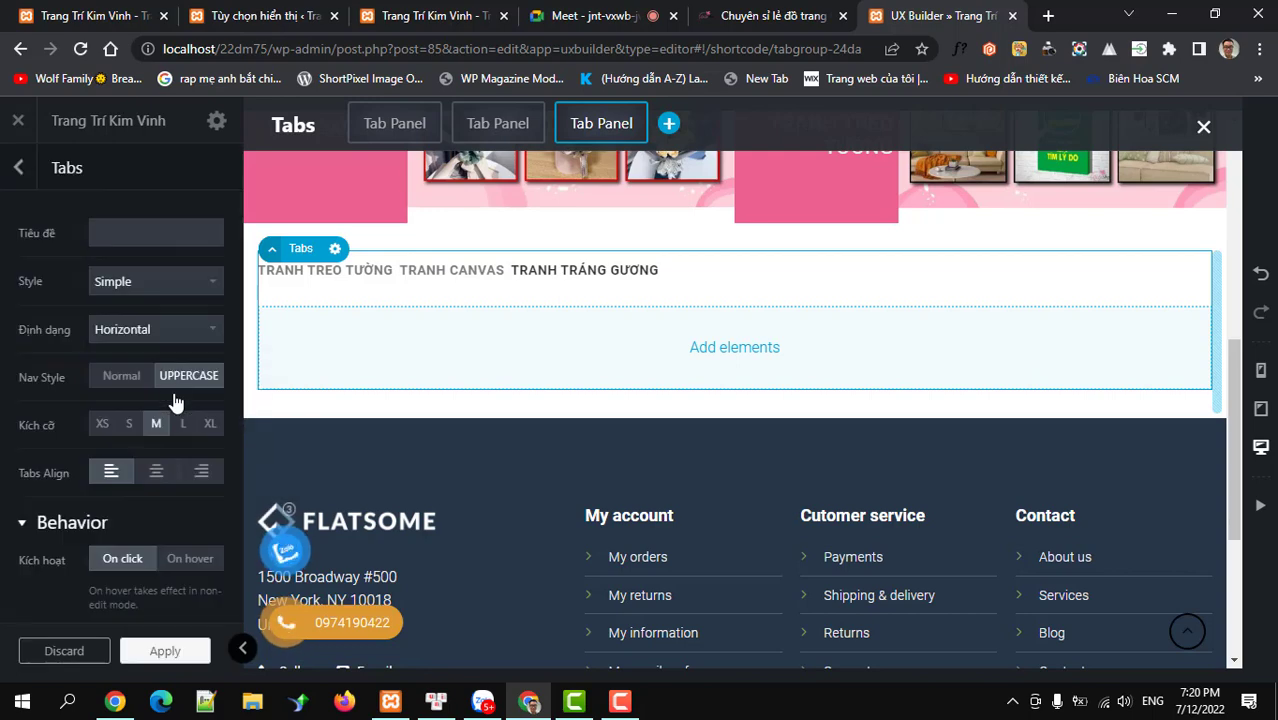
- Try the Divided, Line Grow and Line Bottom styles on the Tabs element, checking each in the preview
click(146, 286)
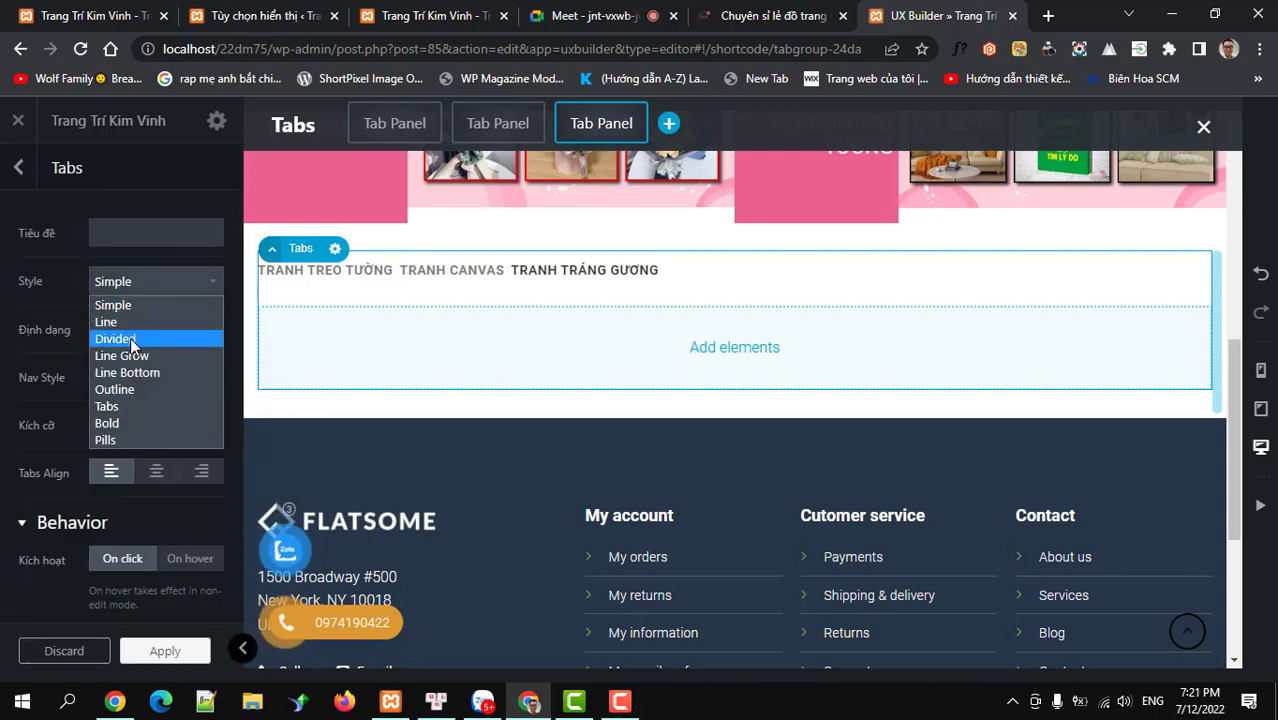
click(130, 337)
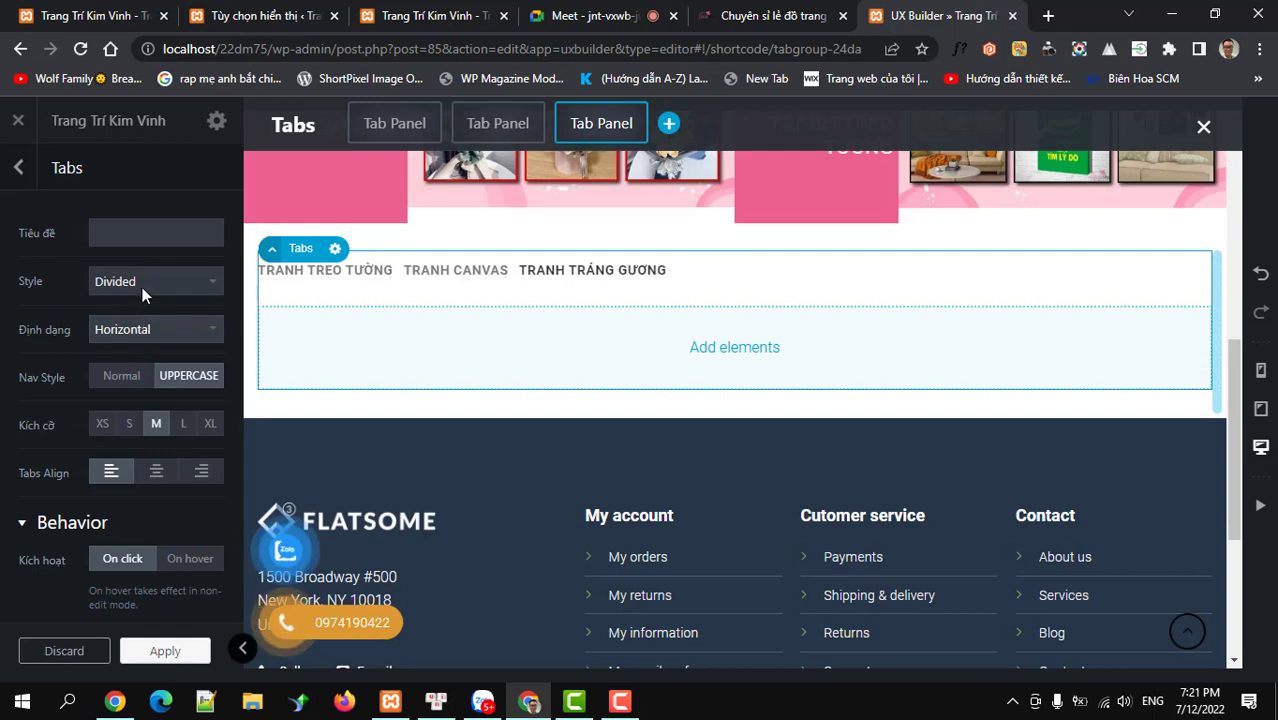
click(142, 285)
click(125, 357)
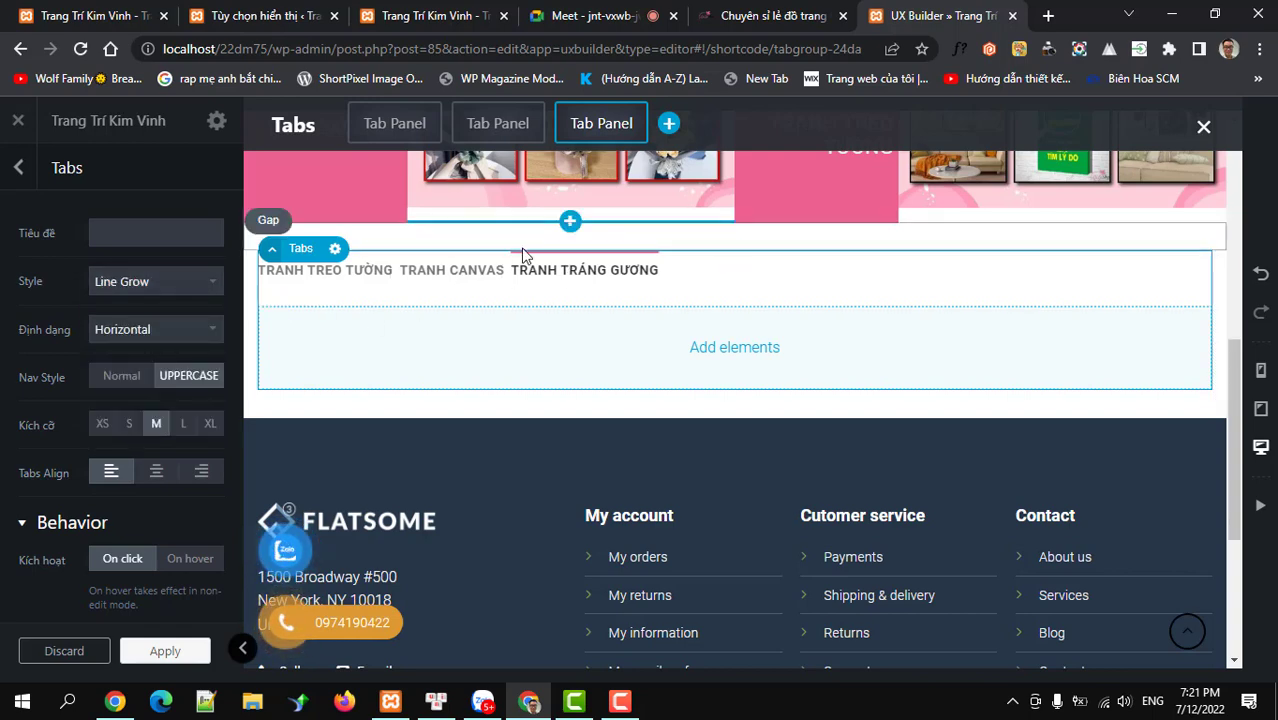
click(191, 285)
click(137, 372)
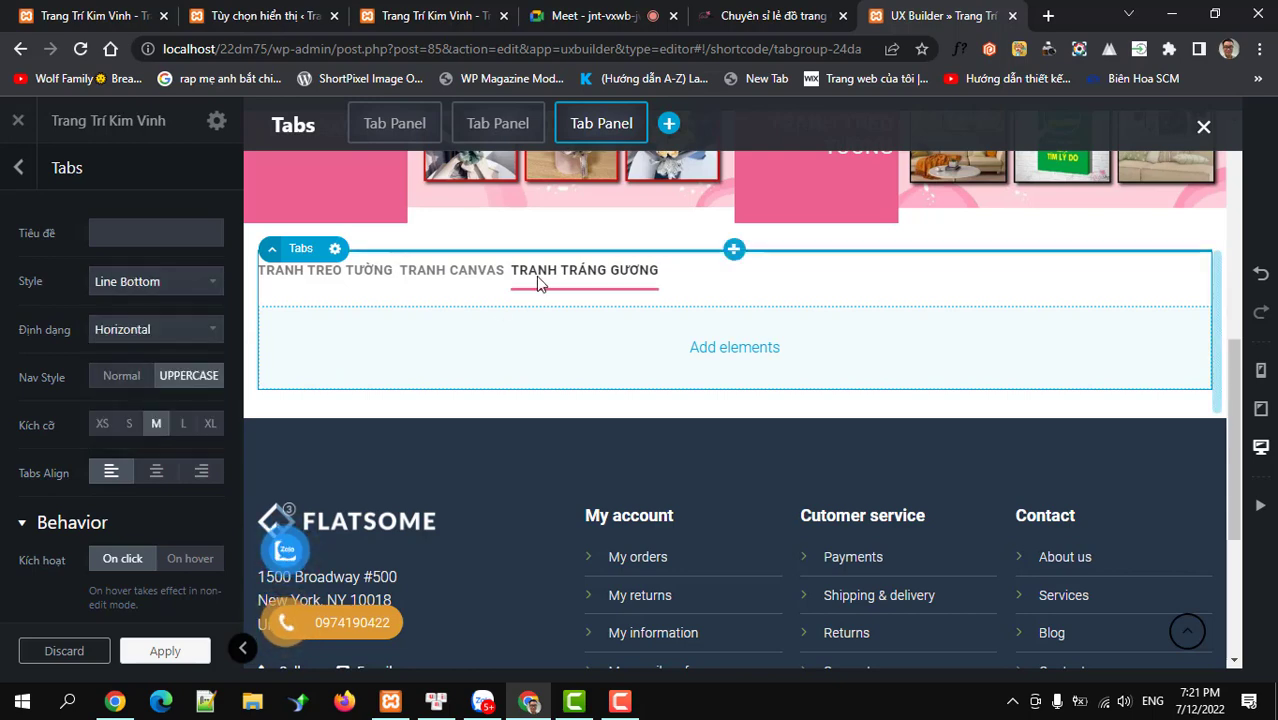
click(446, 273)
click(336, 285)
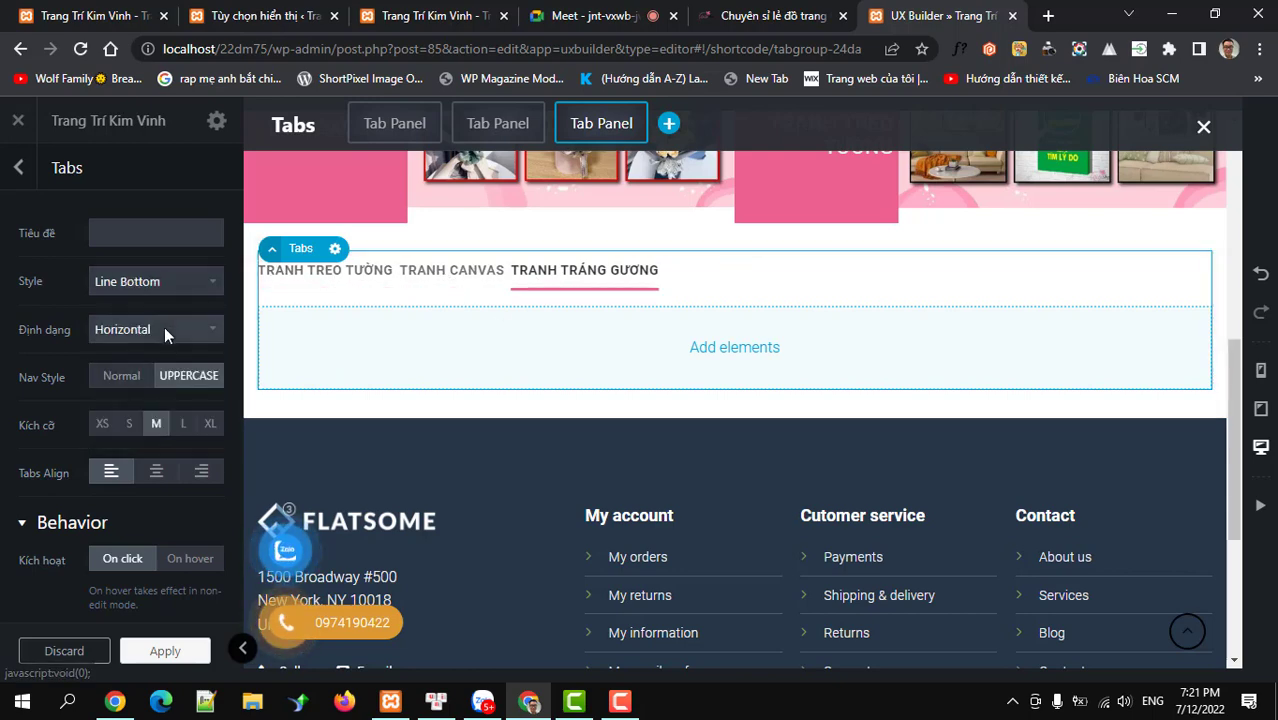
- Try the Outline, Tabs and Bold styles on the Tabs element, comparing their look in the preview
click(157, 284)
click(133, 389)
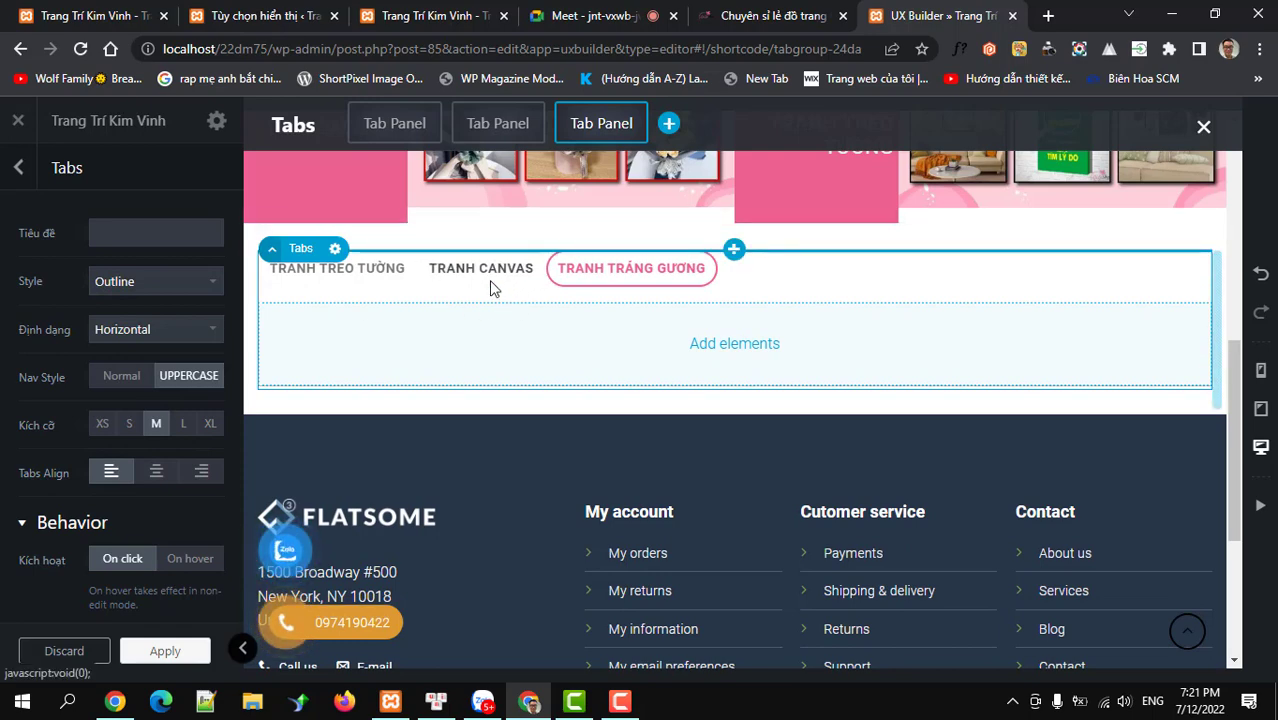
click(181, 325)
click(181, 324)
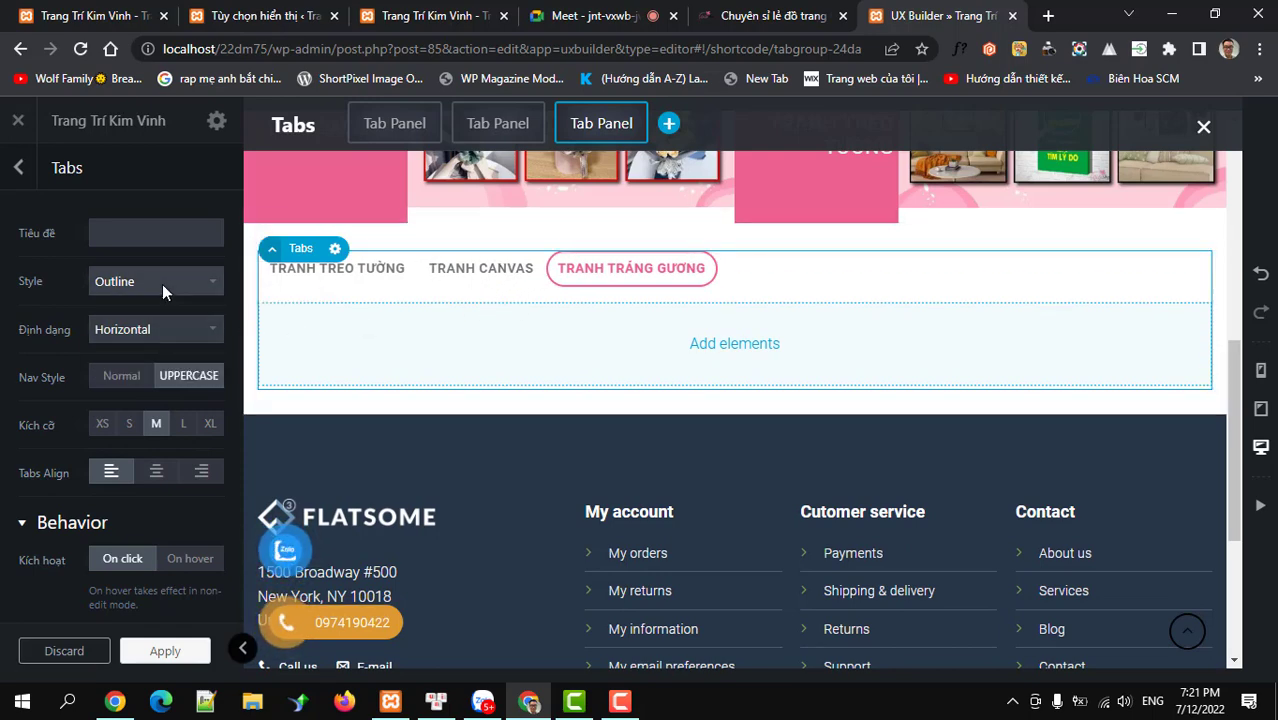
click(162, 284)
click(127, 404)
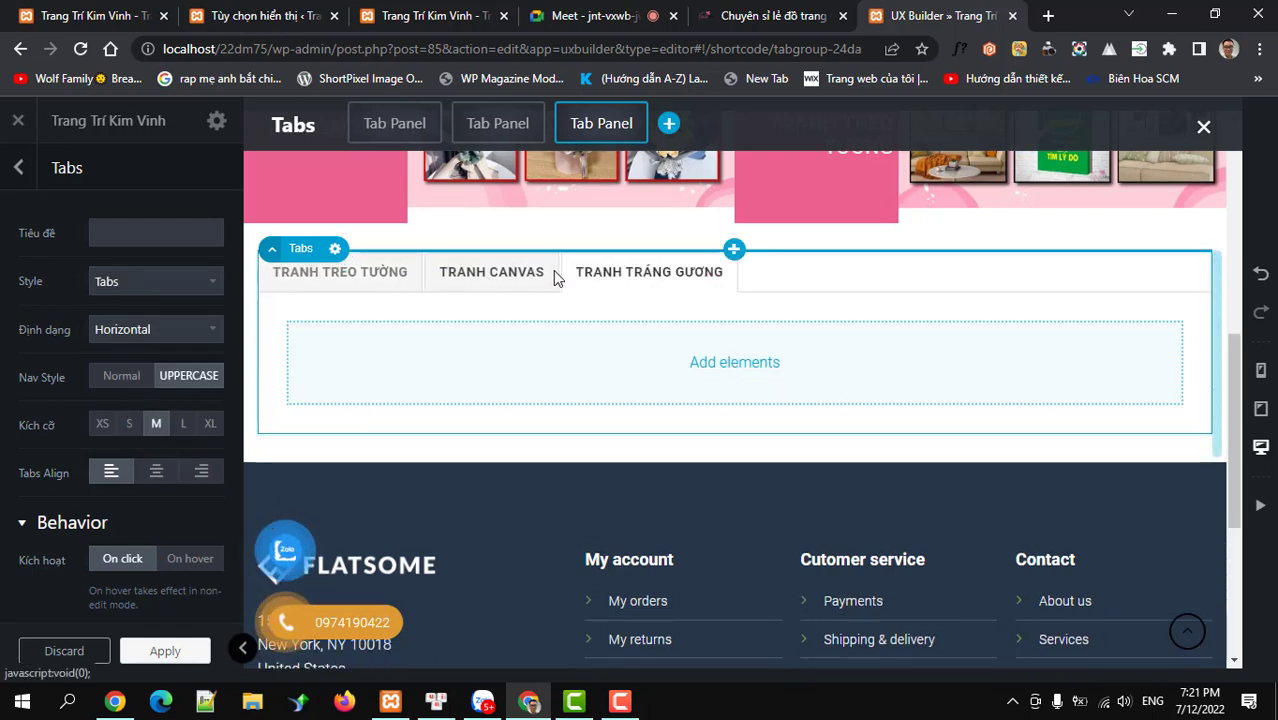
click(142, 288)
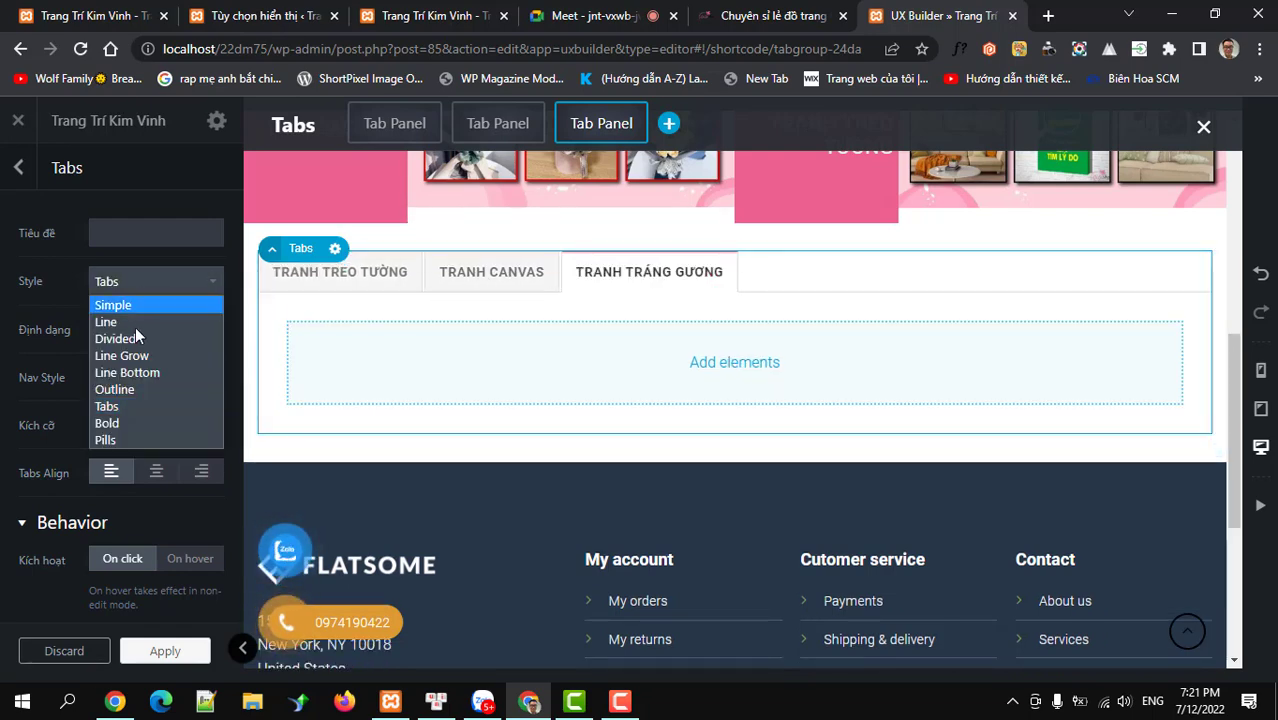
click(108, 422)
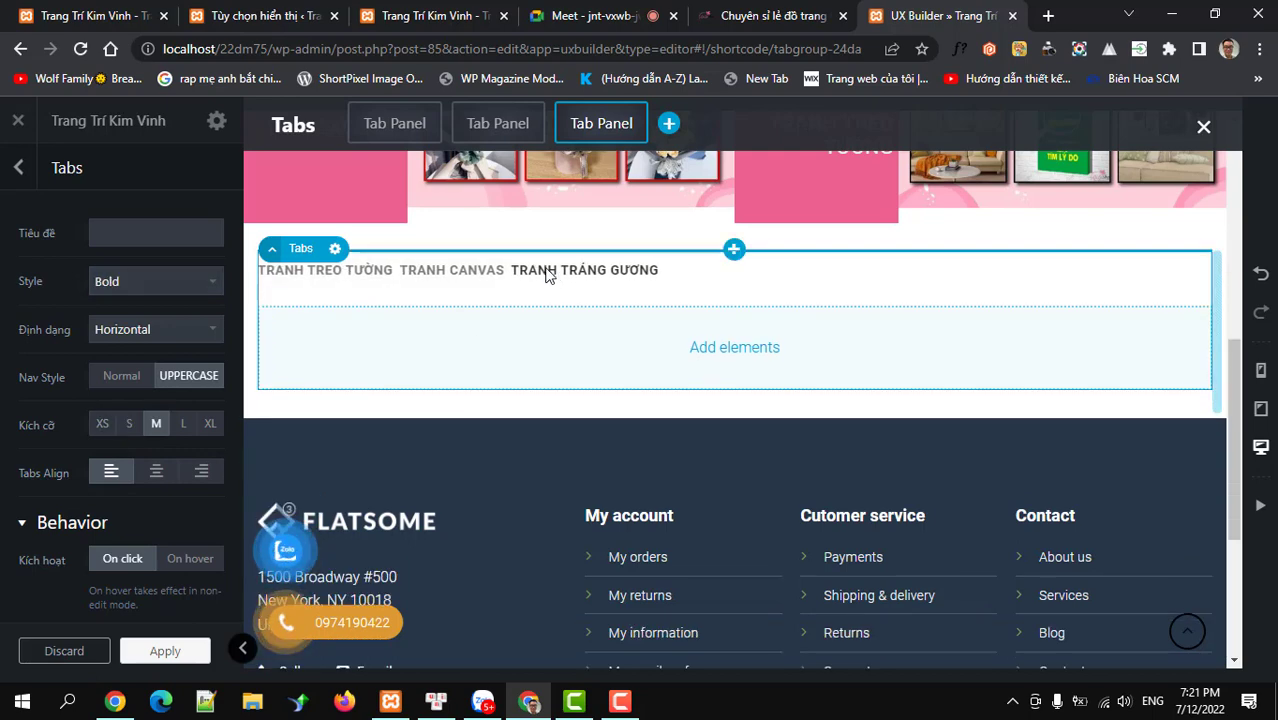
- Set the Tabs element's style to Pills and its nav style to Normal
click(140, 284)
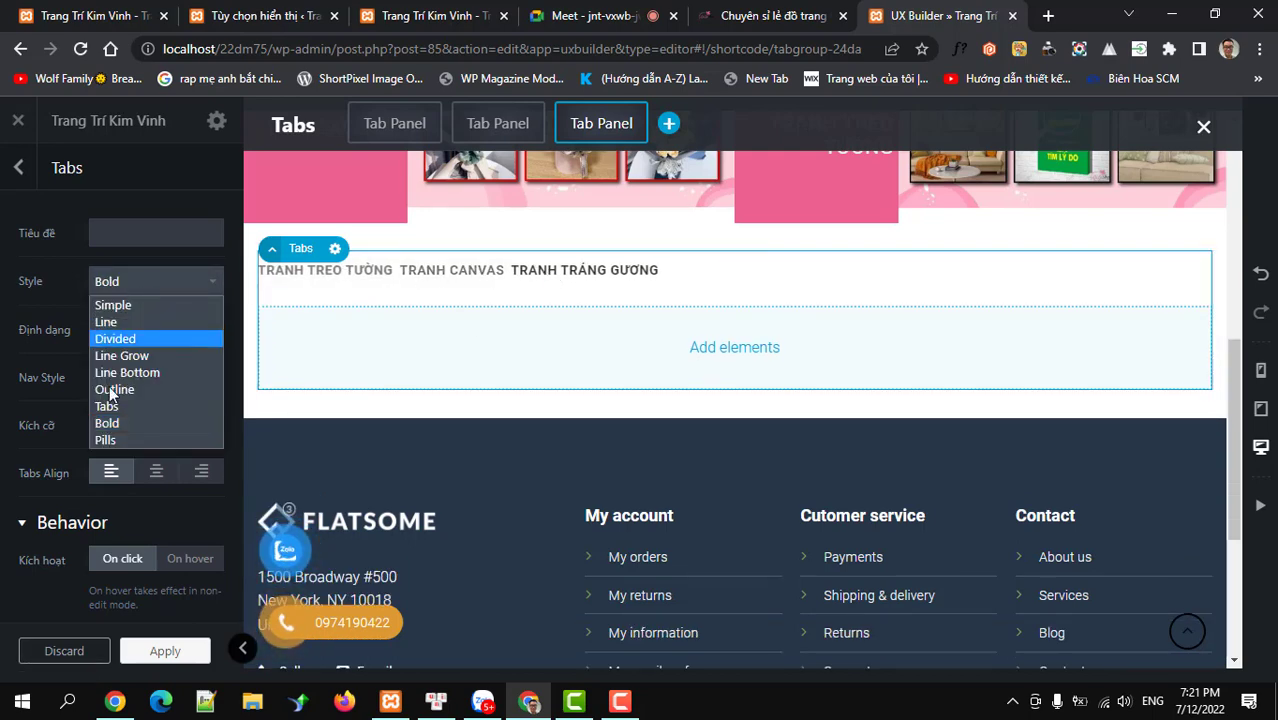
click(106, 440)
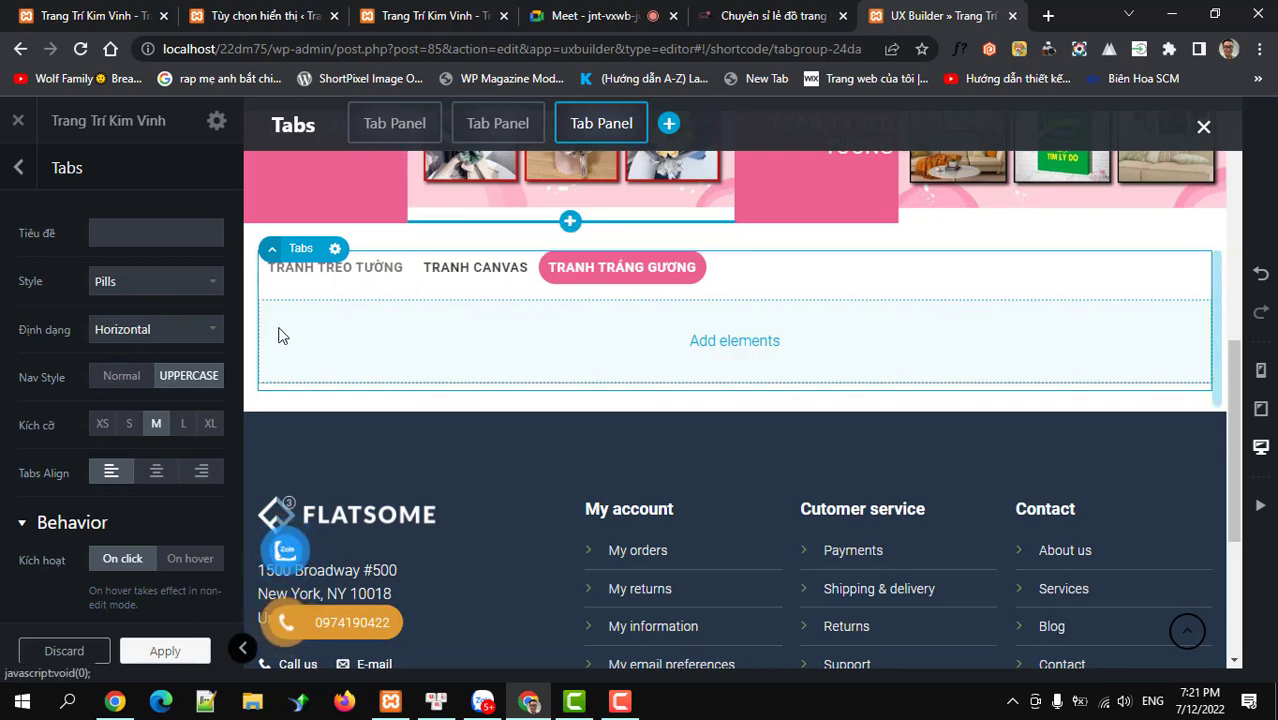
click(121, 376)
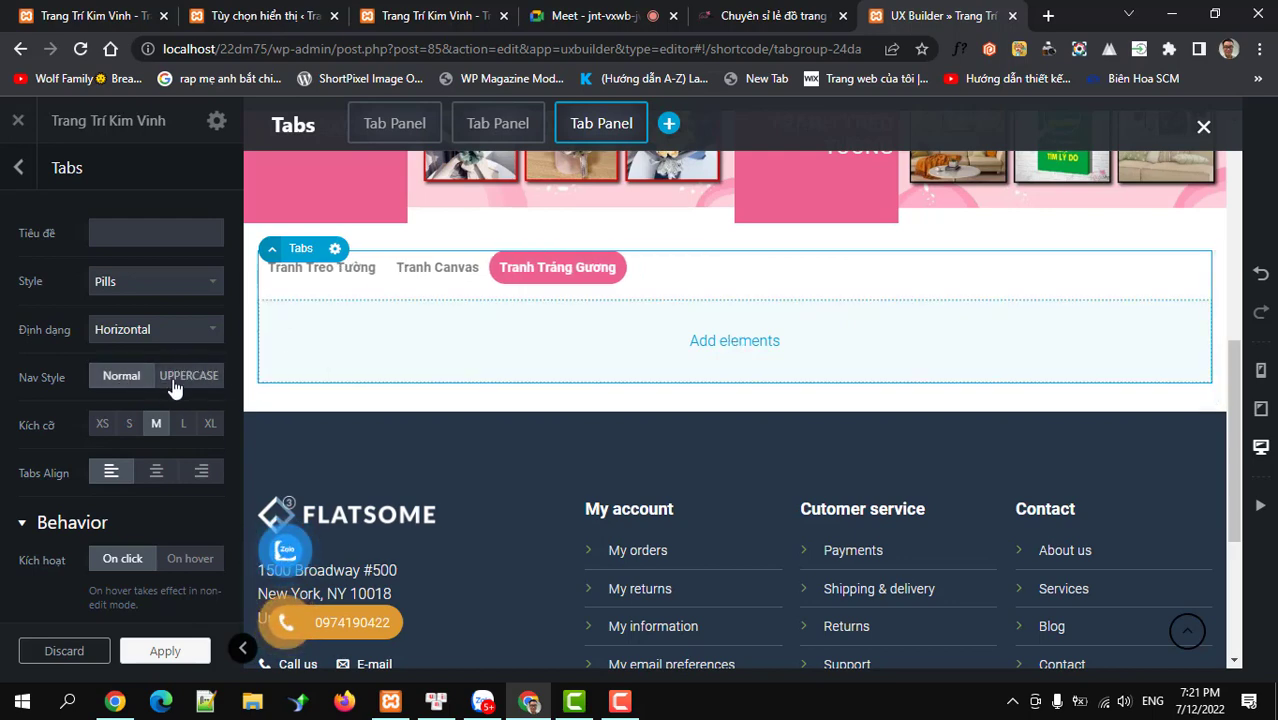
- Try centred tab alignment and On hover activation, restoring left alignment and On click
click(156, 478)
click(108, 475)
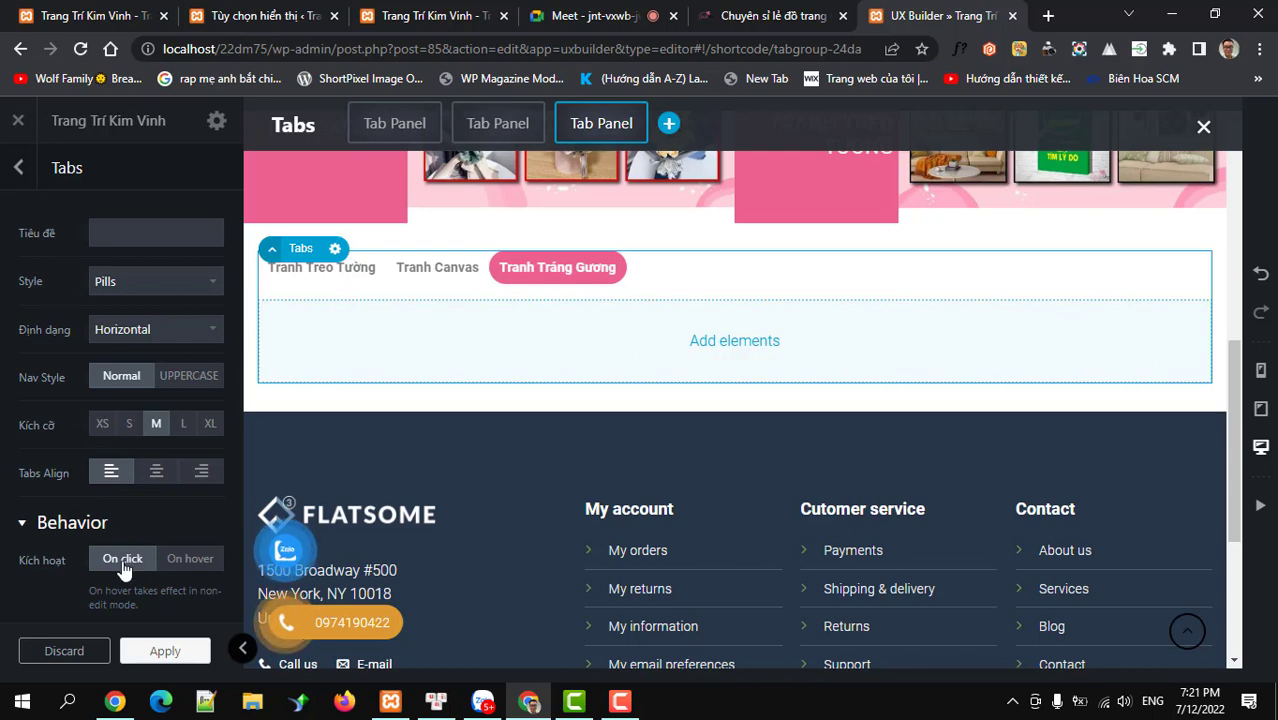
click(198, 565)
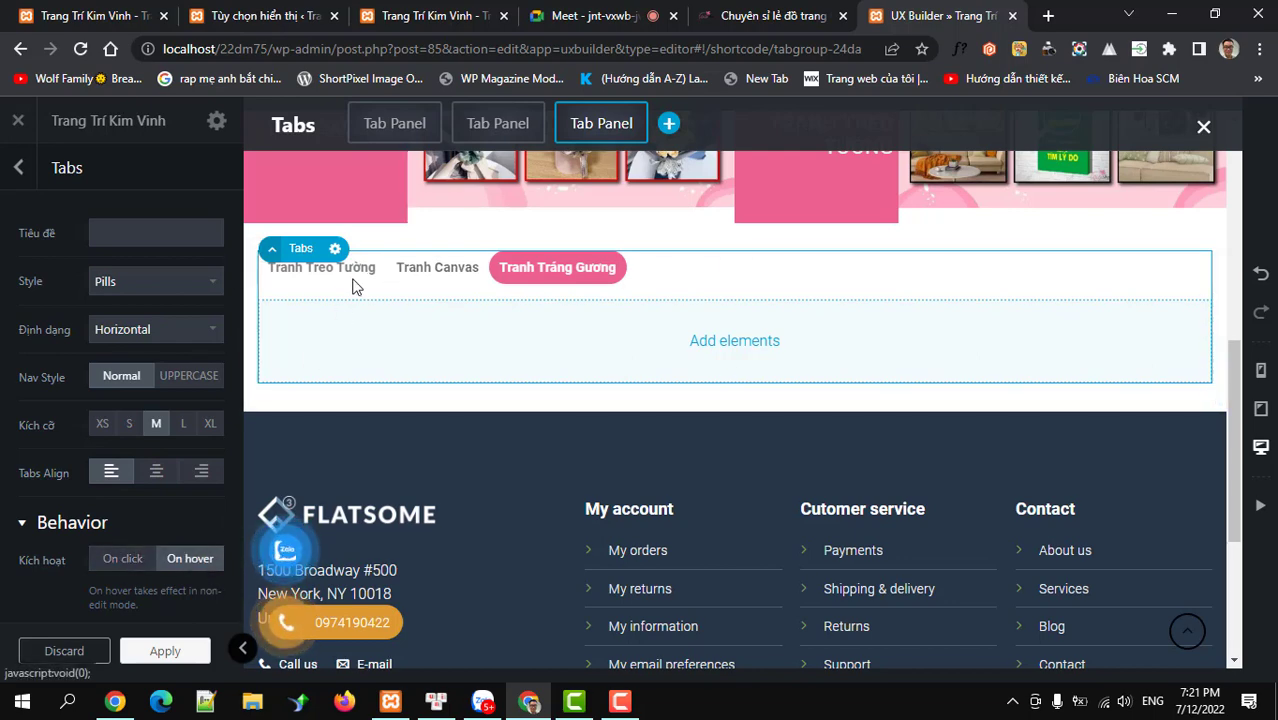
click(110, 561)
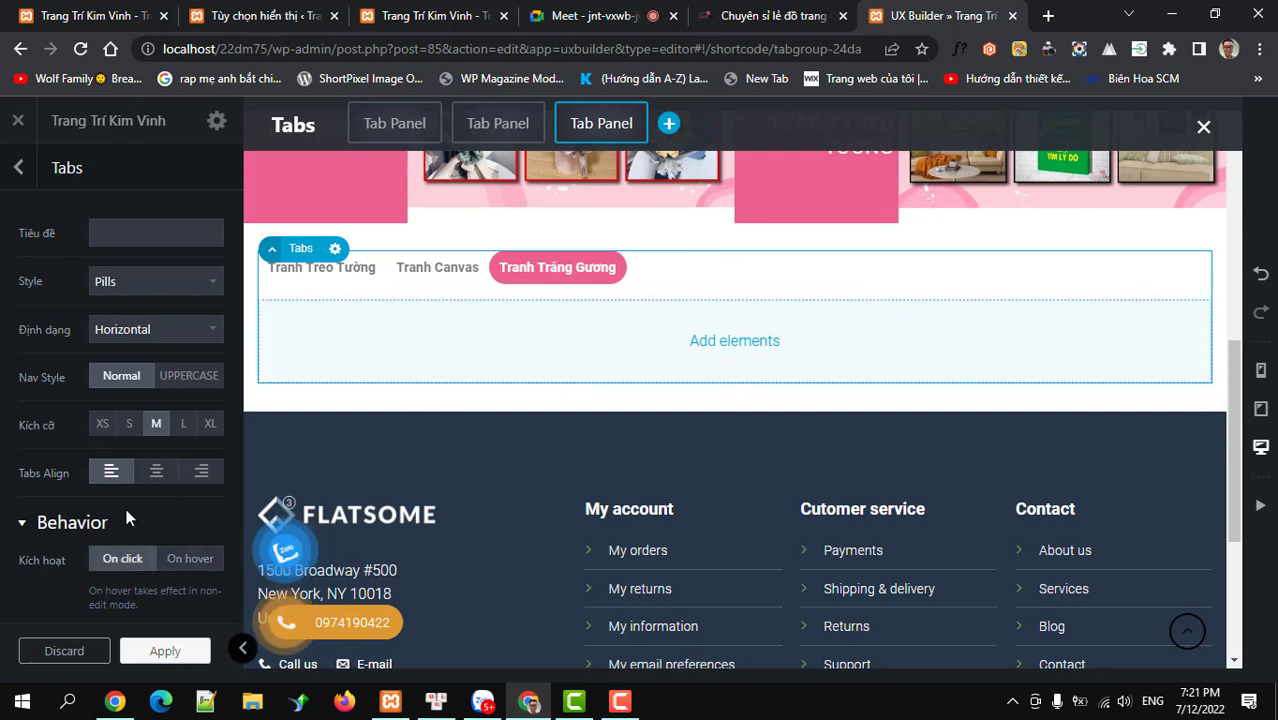
- Try the Vertical layout for the tabs and return it to Horizontal
click(108, 329)
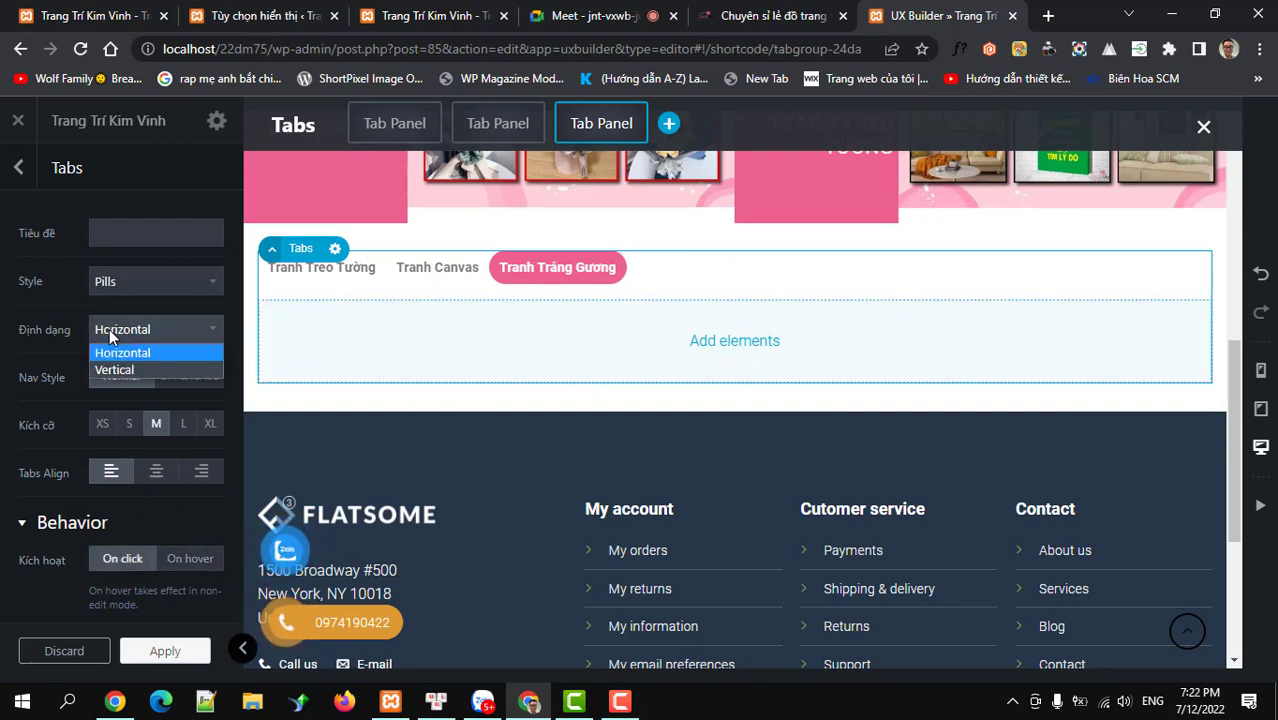
key(Escape)
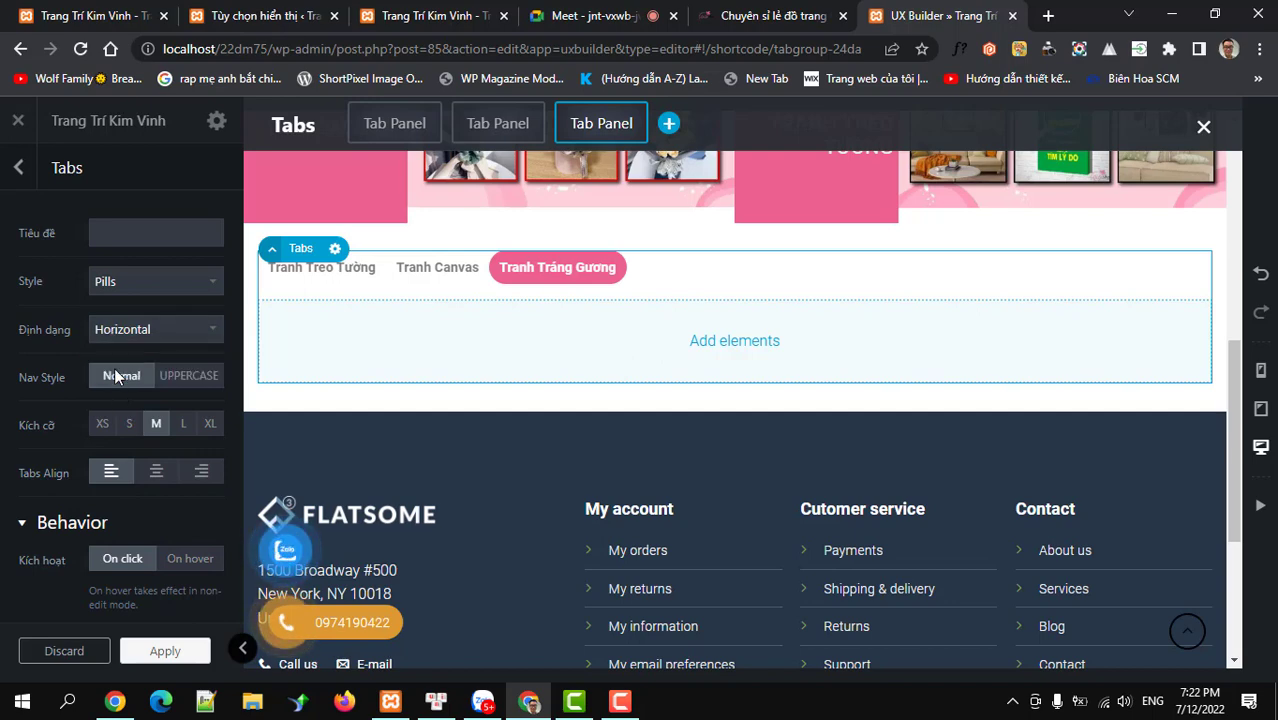
key(Down)
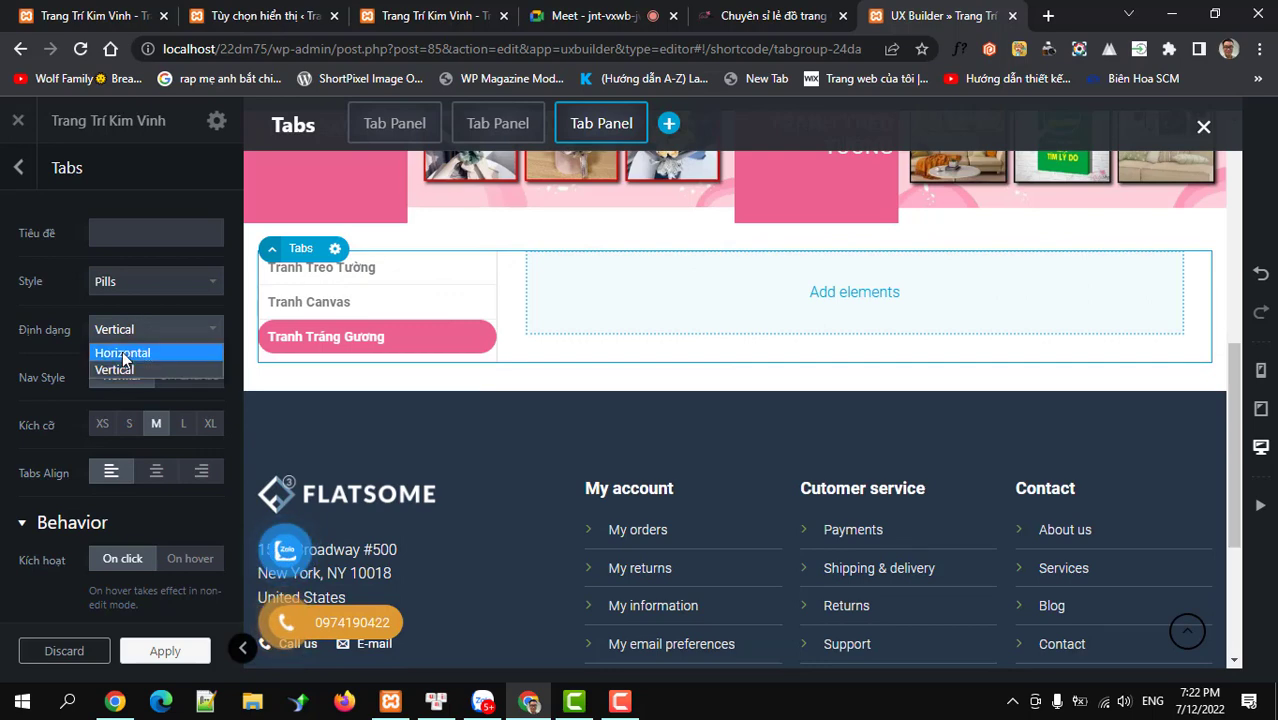
click(122, 352)
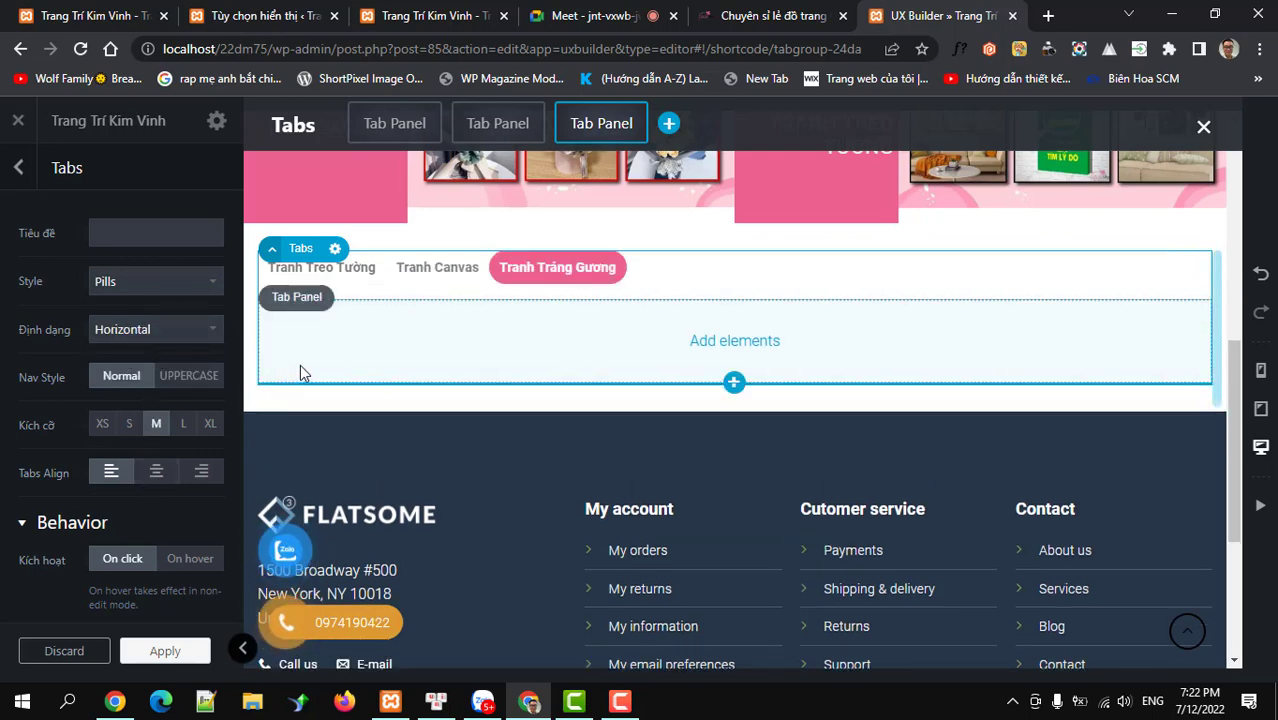
- Apply the Tabs options, update the page and reload the live homepage
click(156, 652)
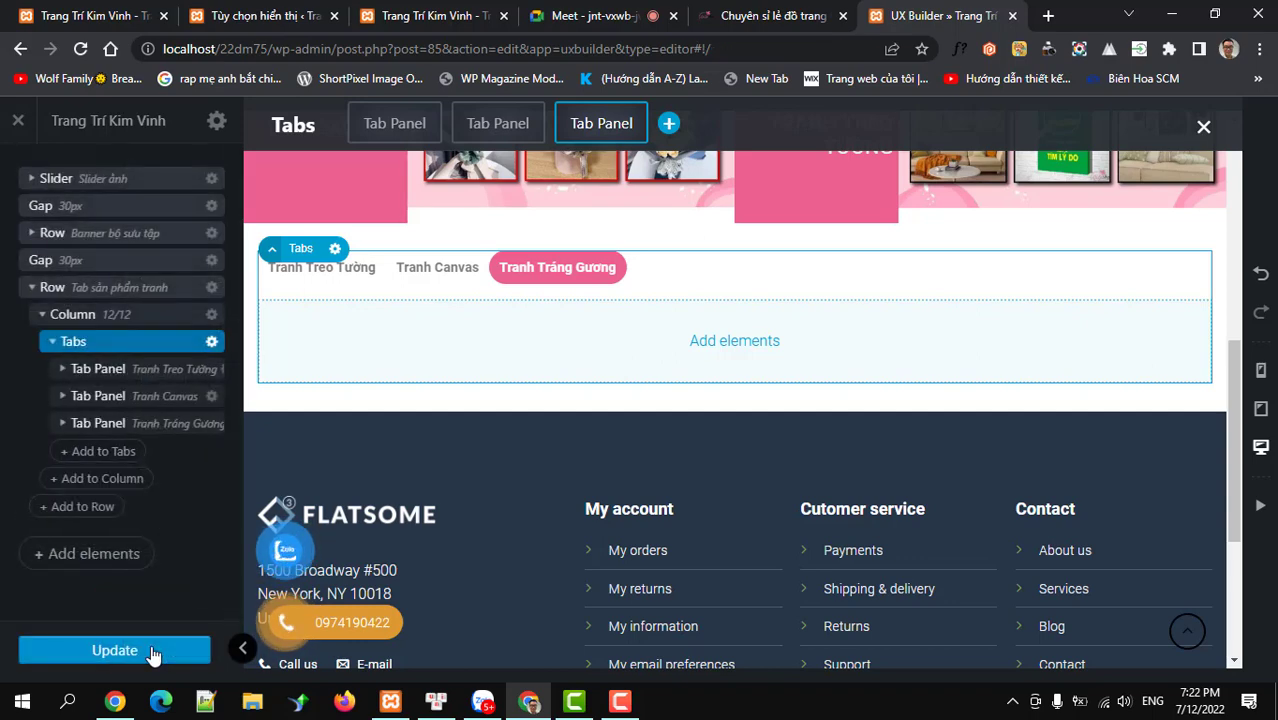
click(153, 652)
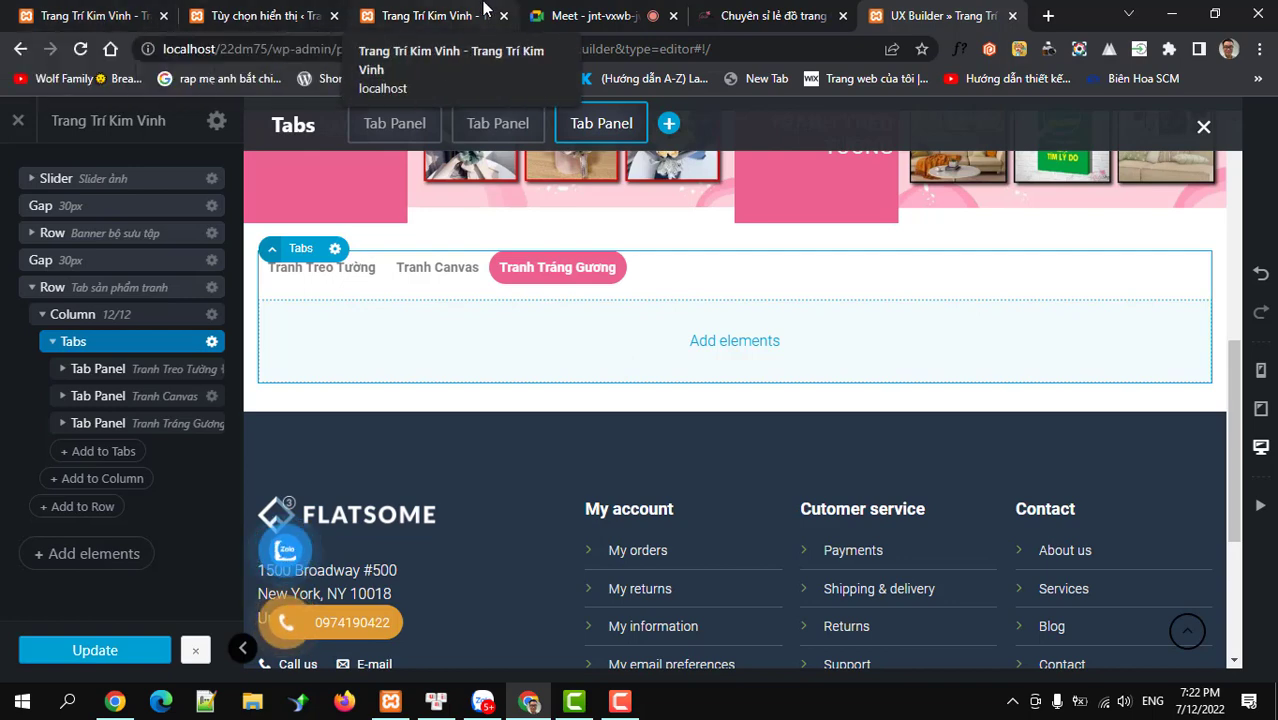
click(425, 16)
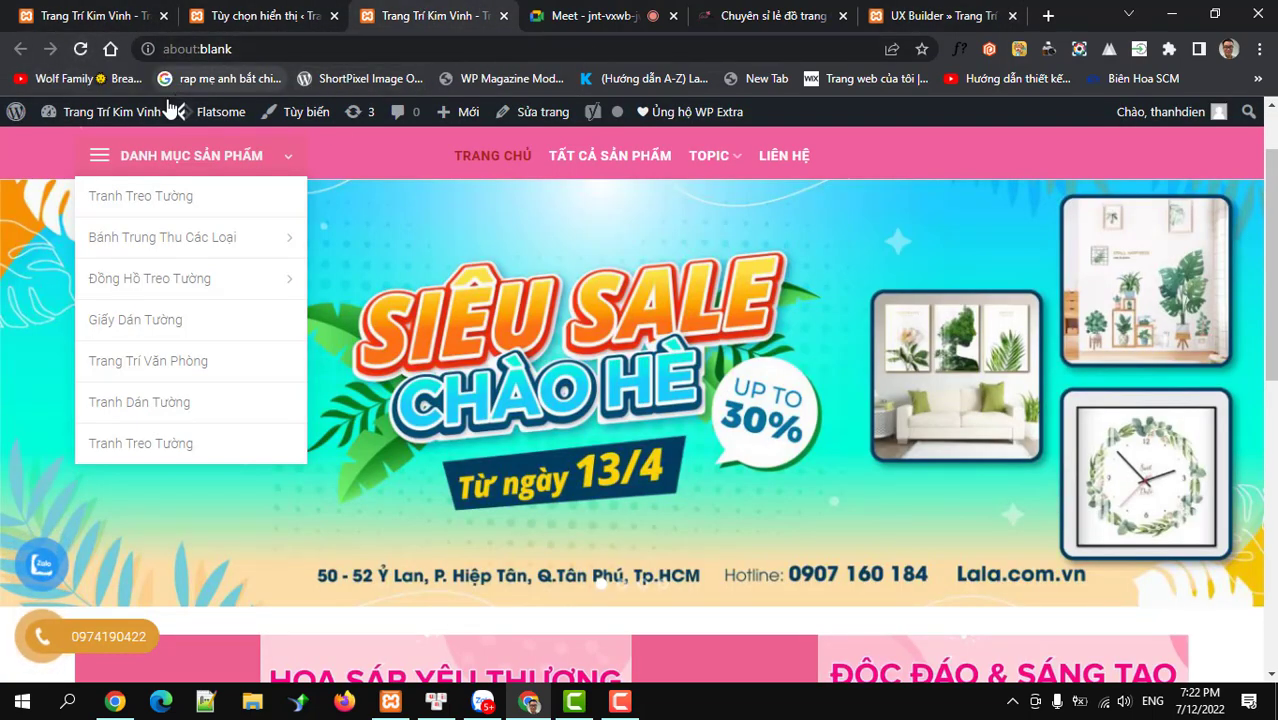
mouse_move(120, 117)
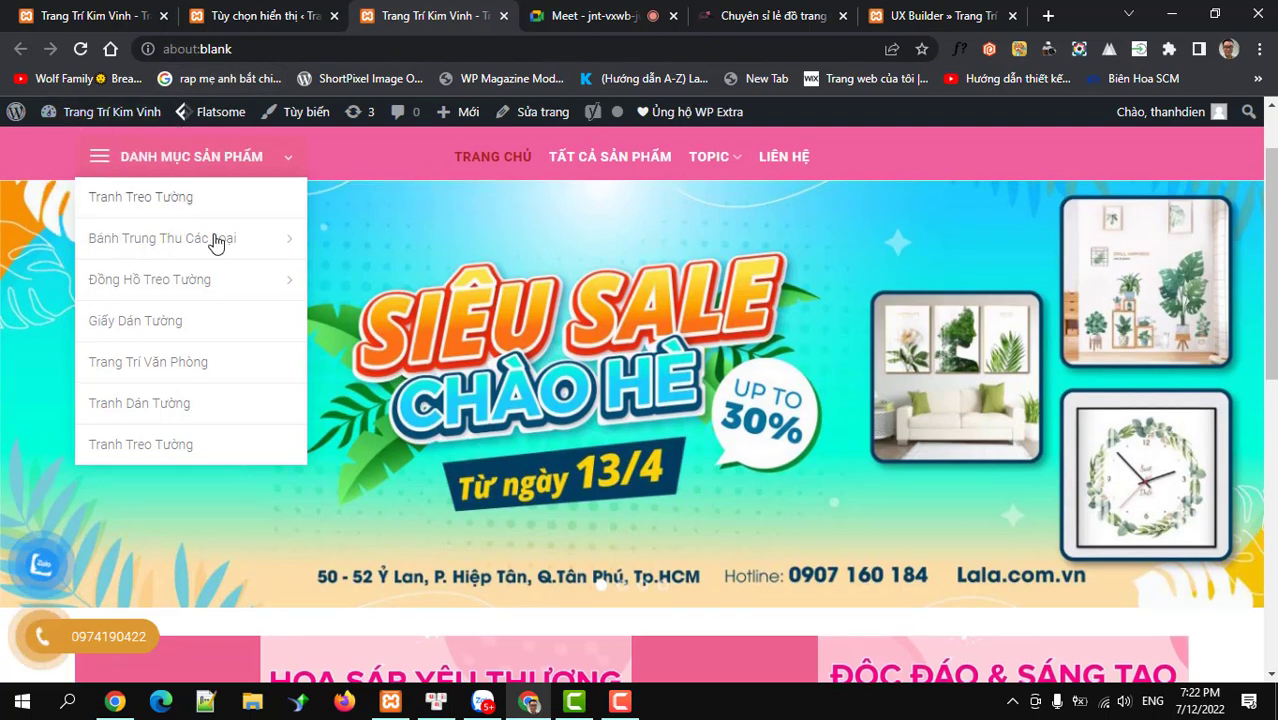
scroll(140, 200, up, 1)
click(140, 202)
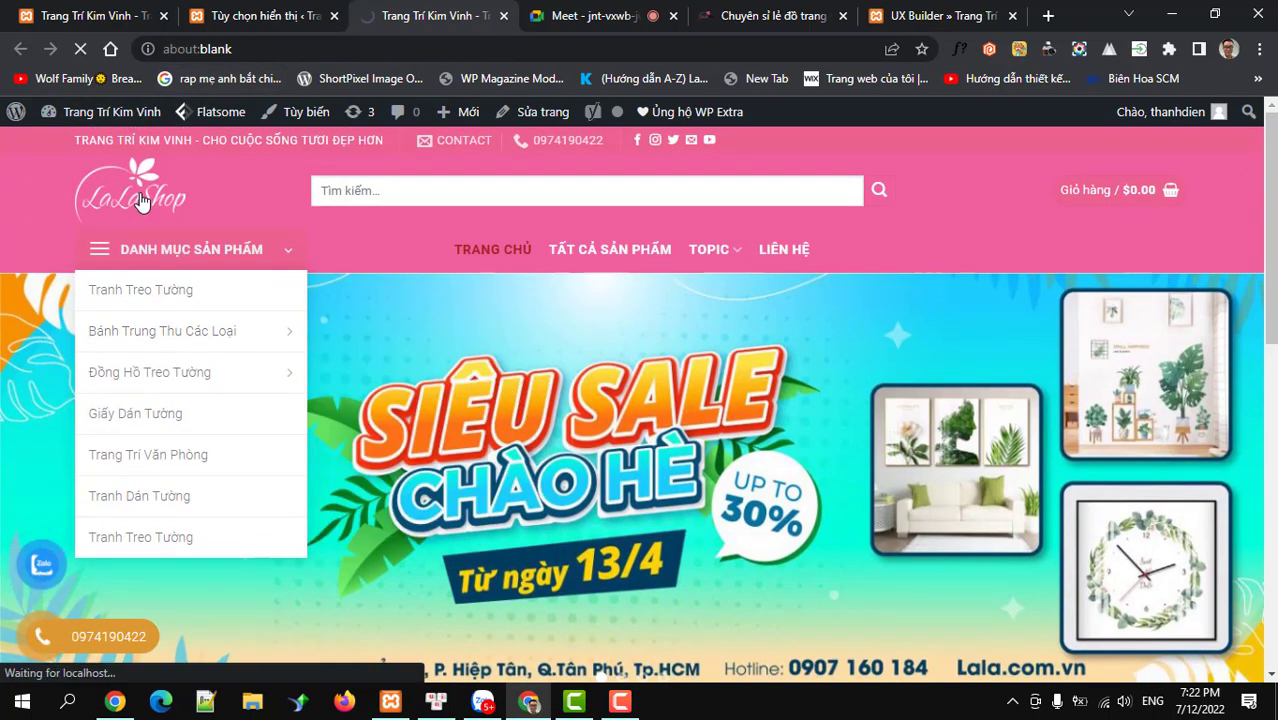
- Check the pill tabs on the live homepage by switching between Tranh Canvas, Tranh Tráng Gương and Tranh Treo Tường
scroll(254, 490, down, 5)
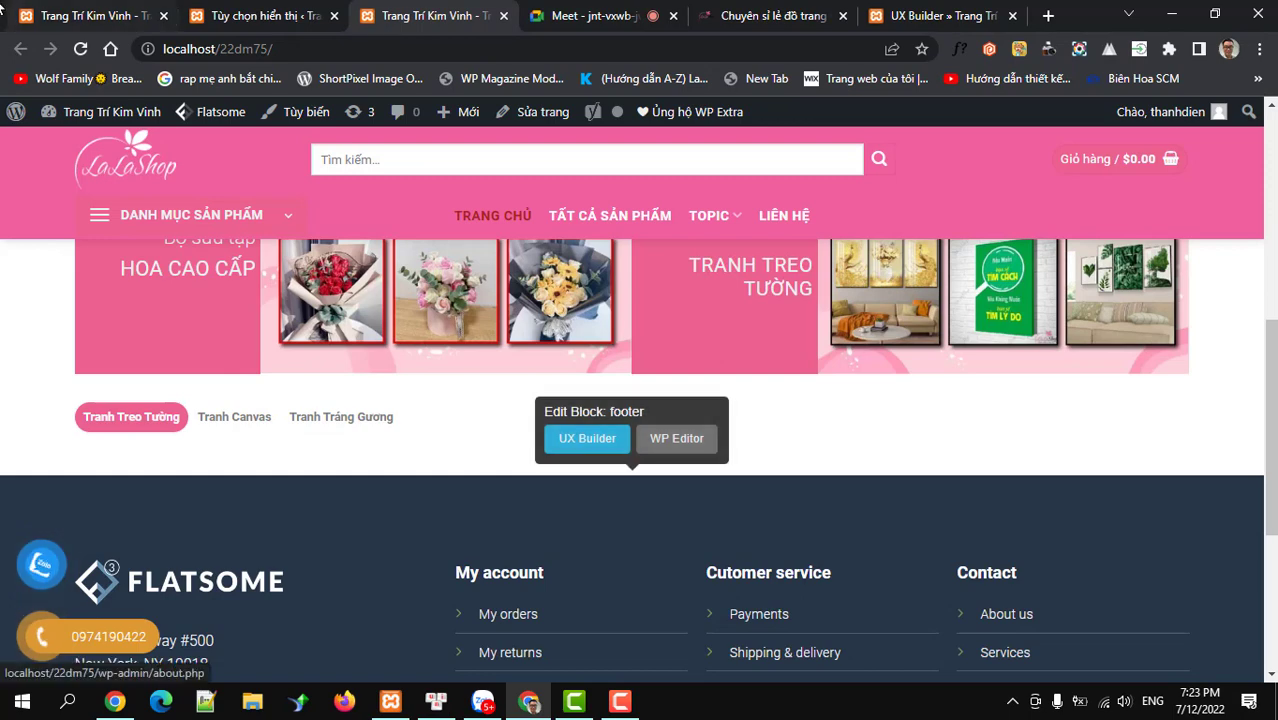
click(252, 420)
click(305, 420)
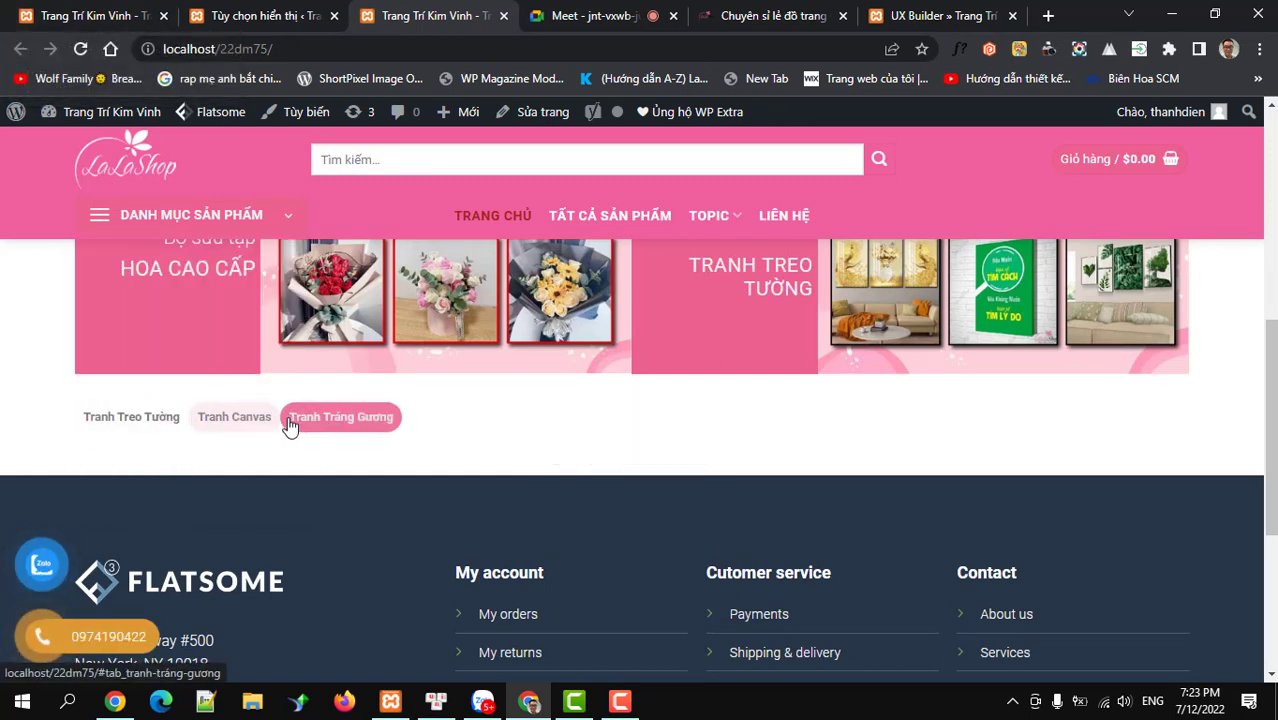
click(135, 418)
mouse_move(223, 480)
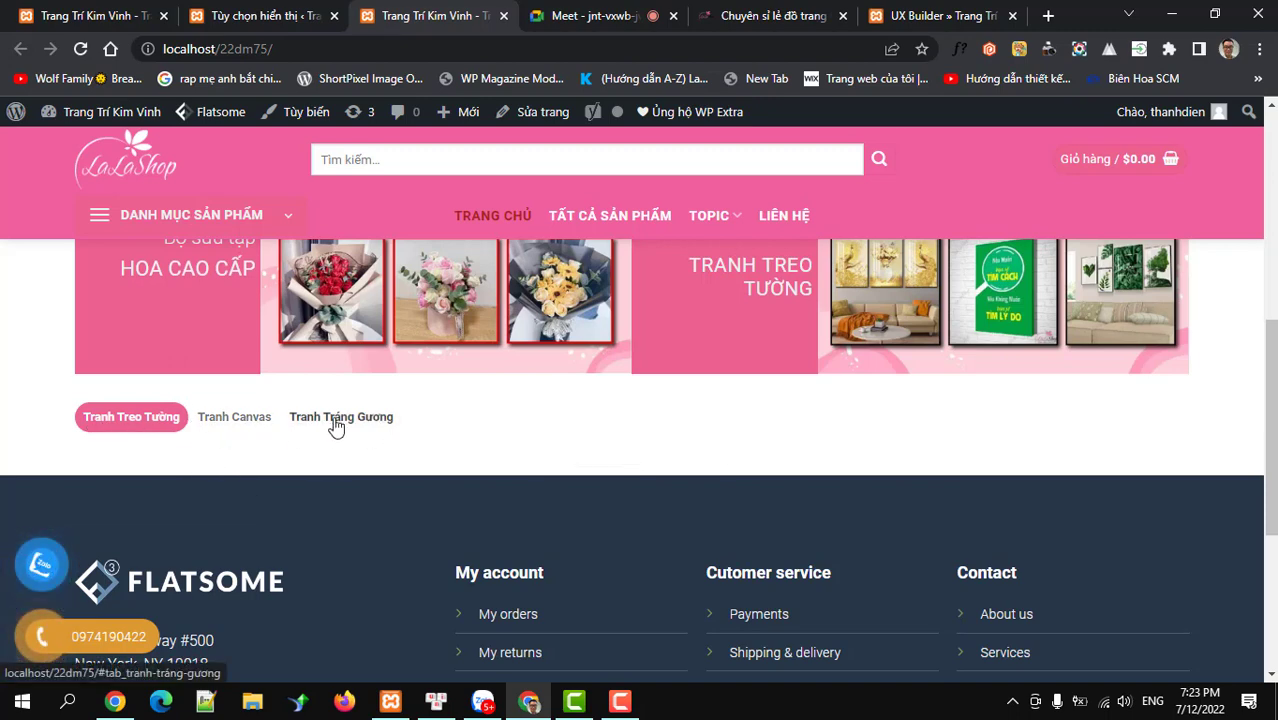
- Set the Tabs element's size (Kích cỡ) to L in UX Builder, apply it and update the page
click(927, 17)
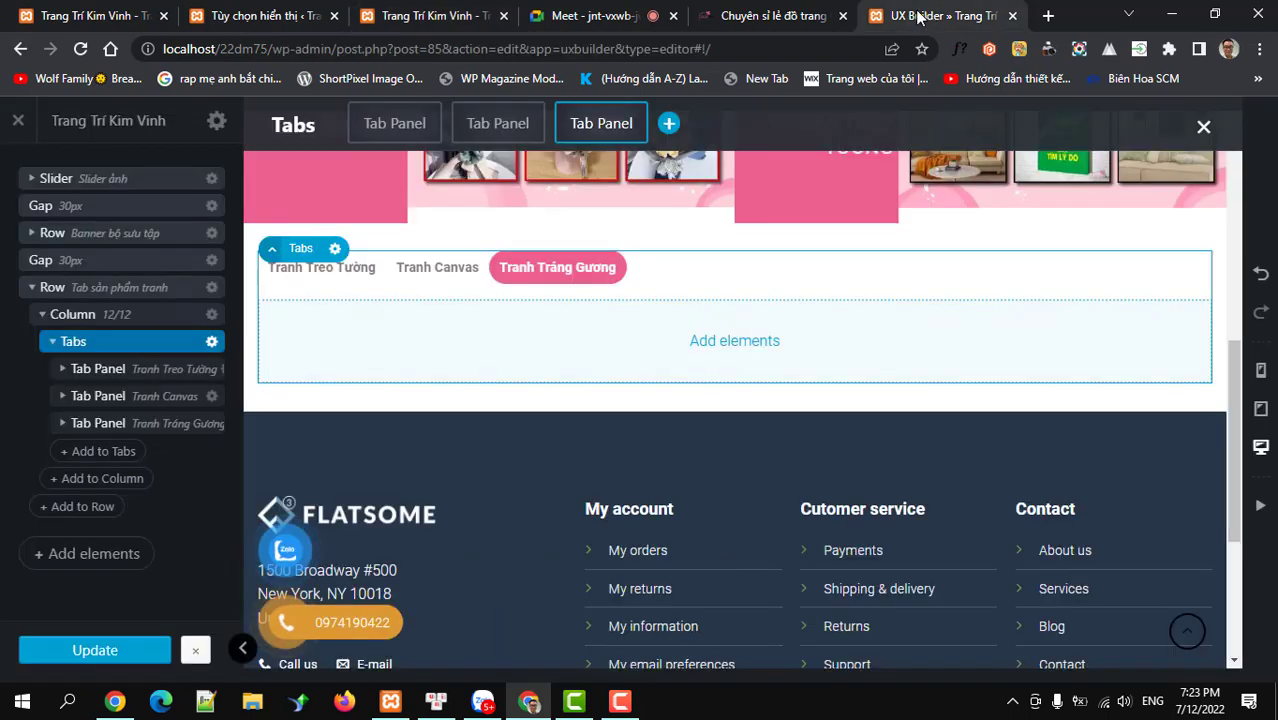
click(211, 341)
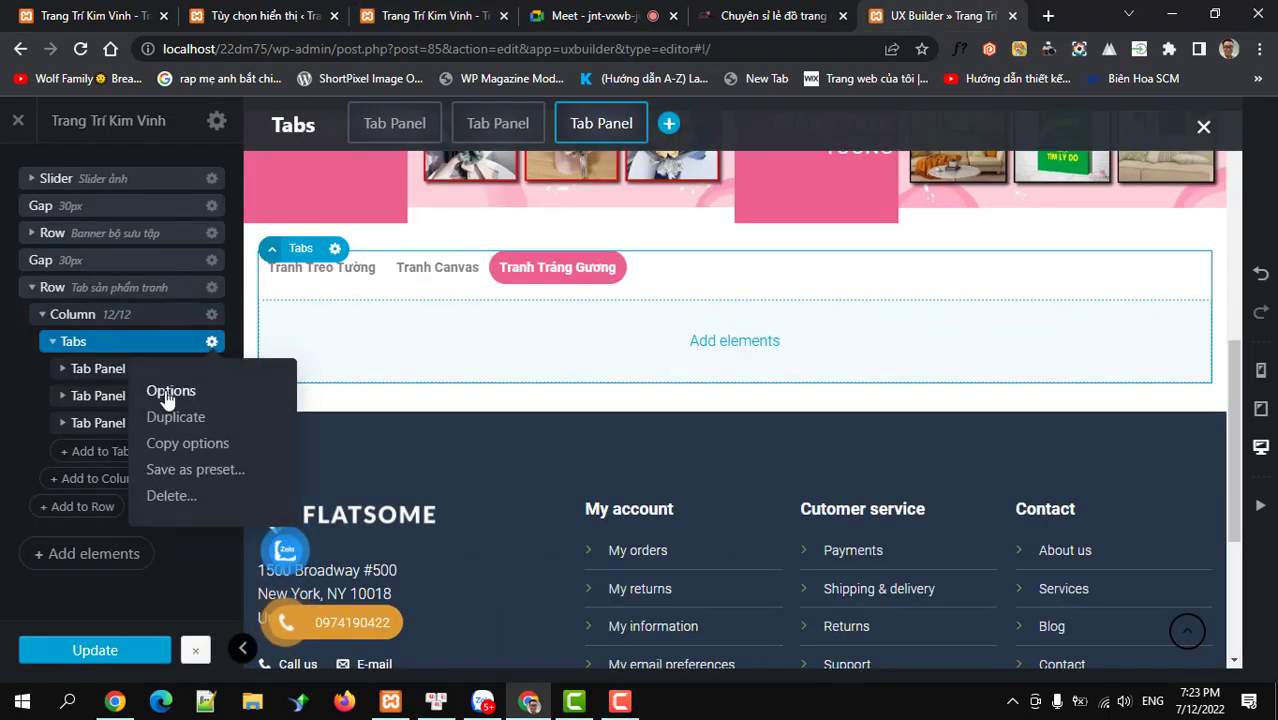
click(168, 392)
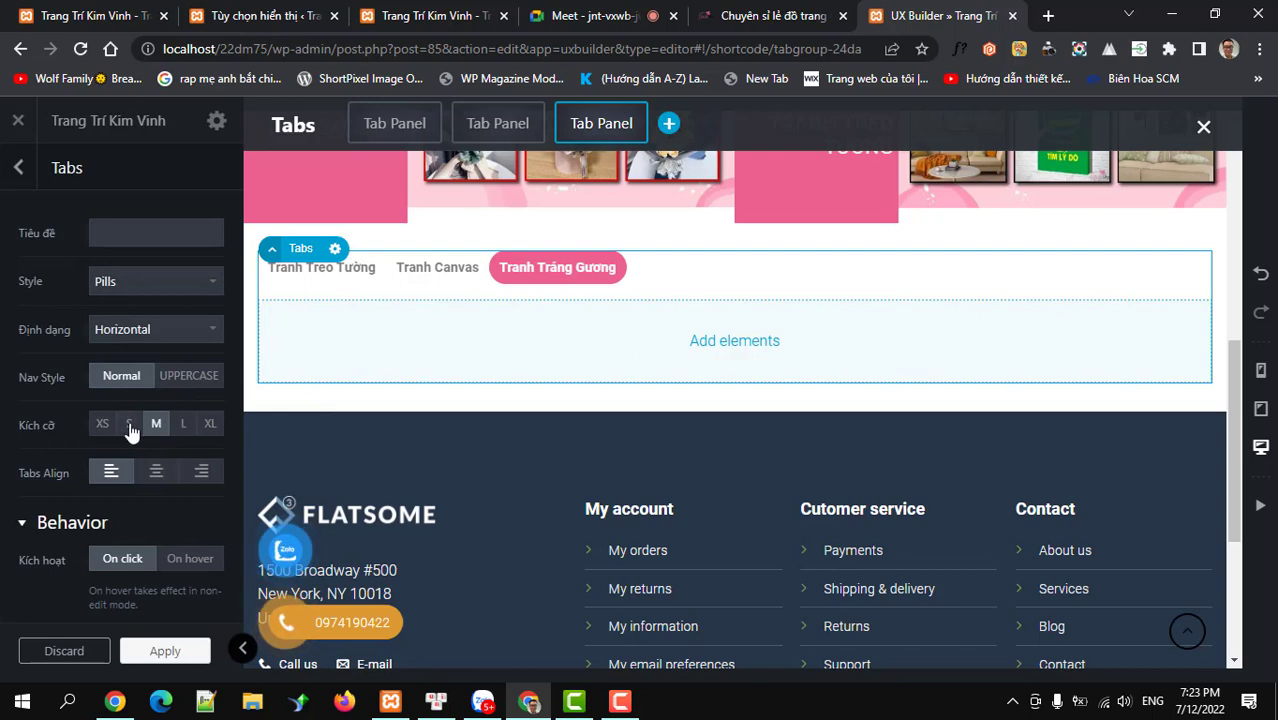
click(181, 425)
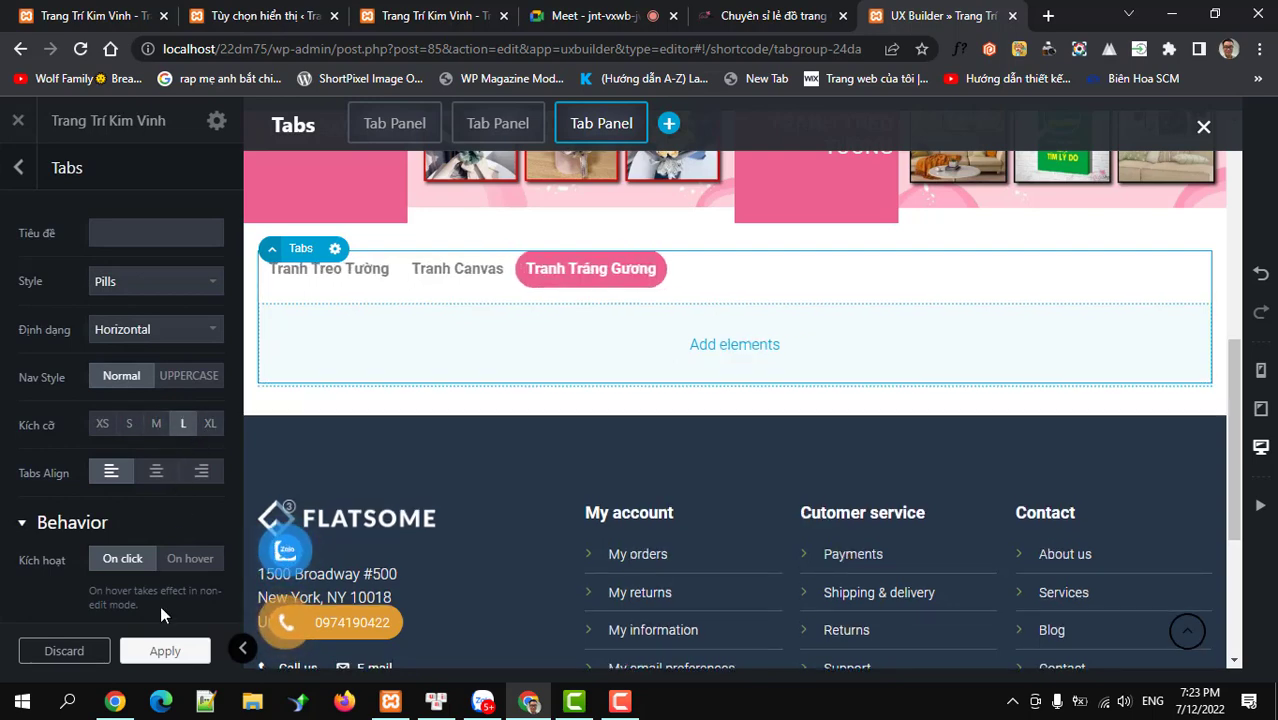
click(165, 651)
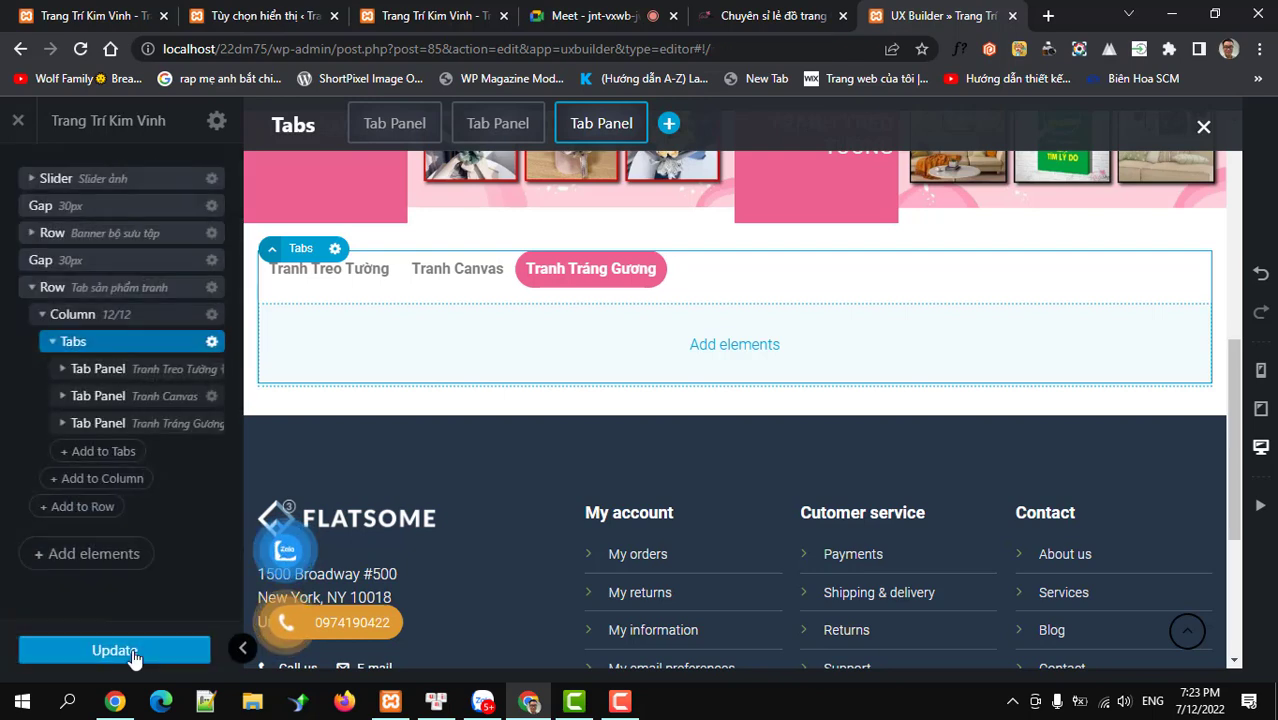
click(134, 651)
- Reload the live homepage and check the resized tabs by switching to Tranh Canvas and Tranh Tráng Gương
click(430, 16)
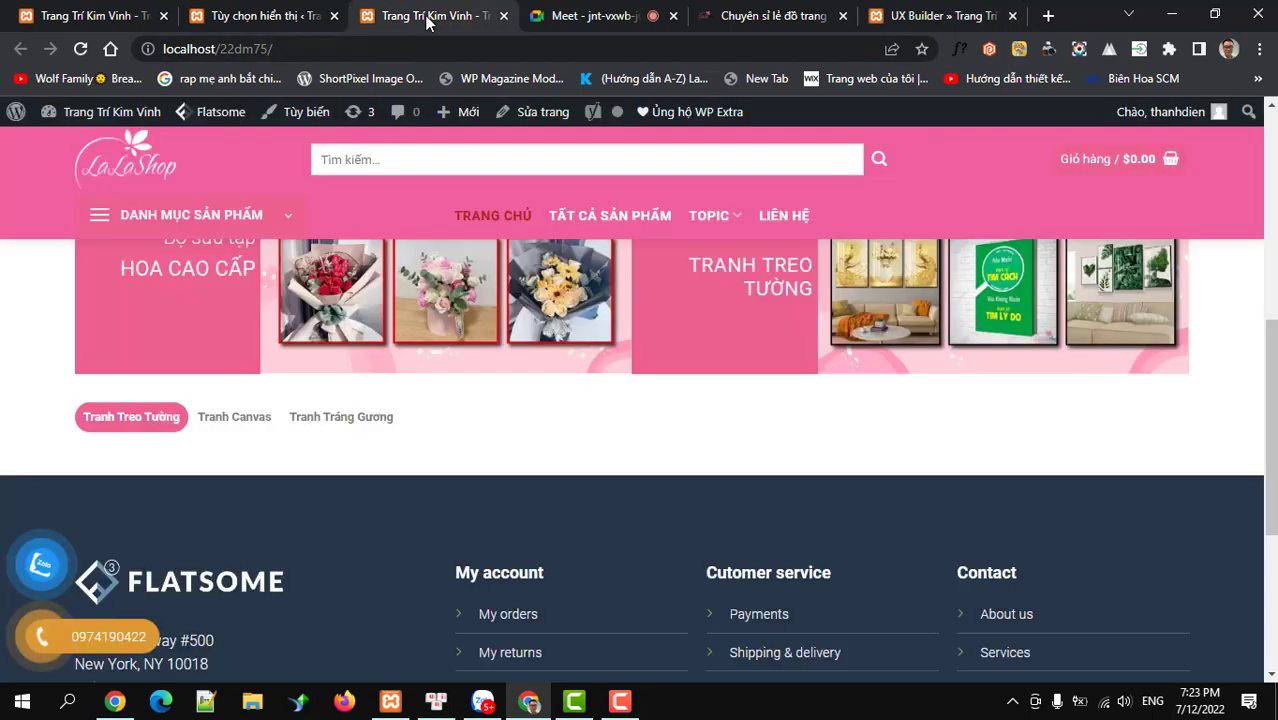
click(79, 47)
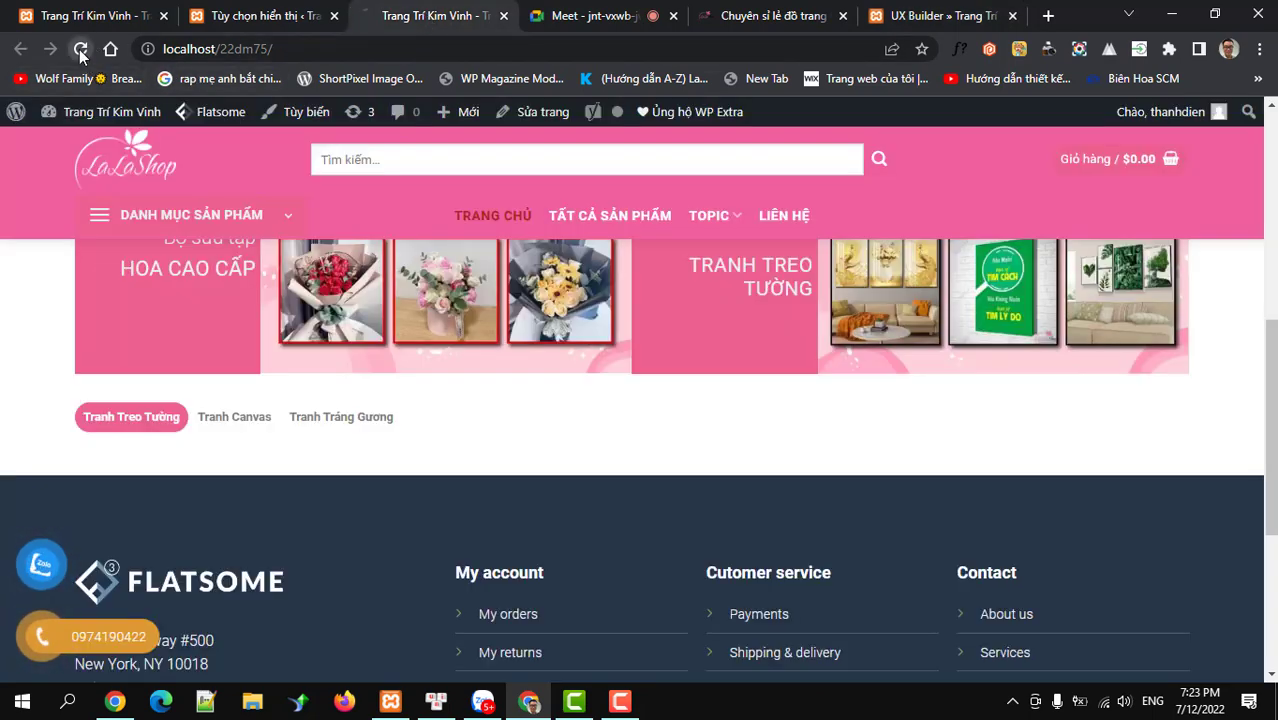
click(910, 16)
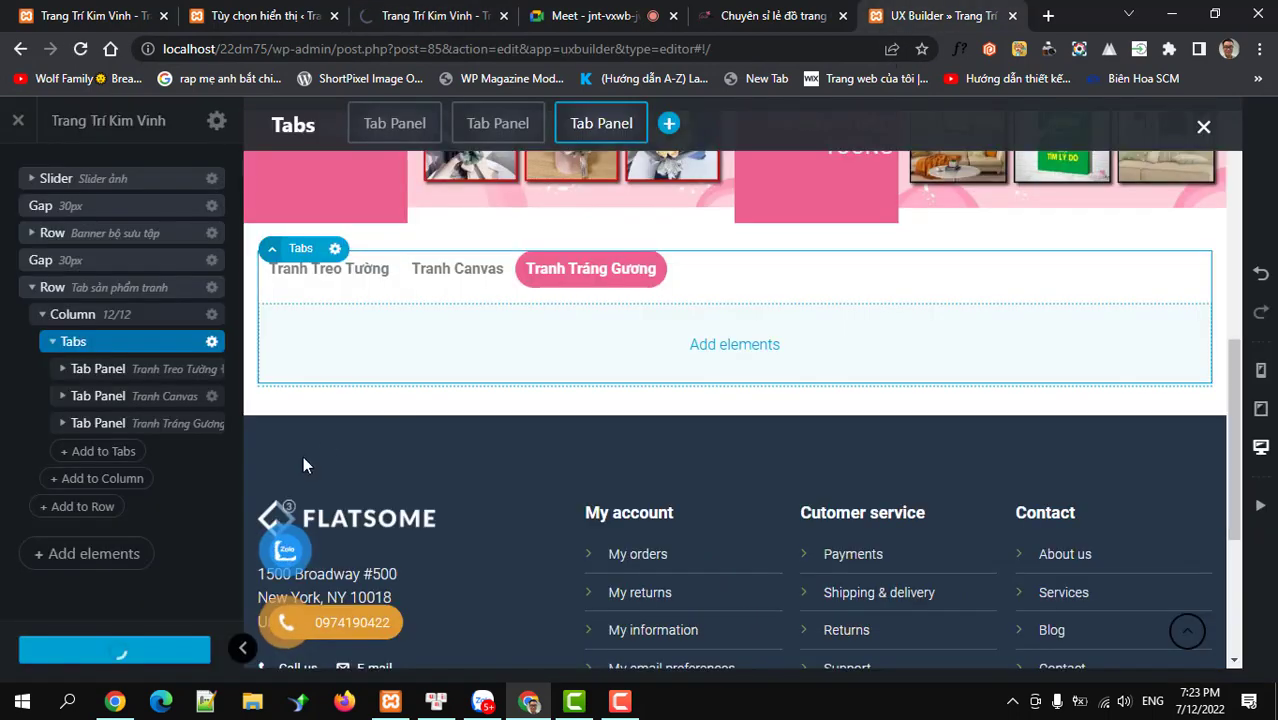
click(397, 25)
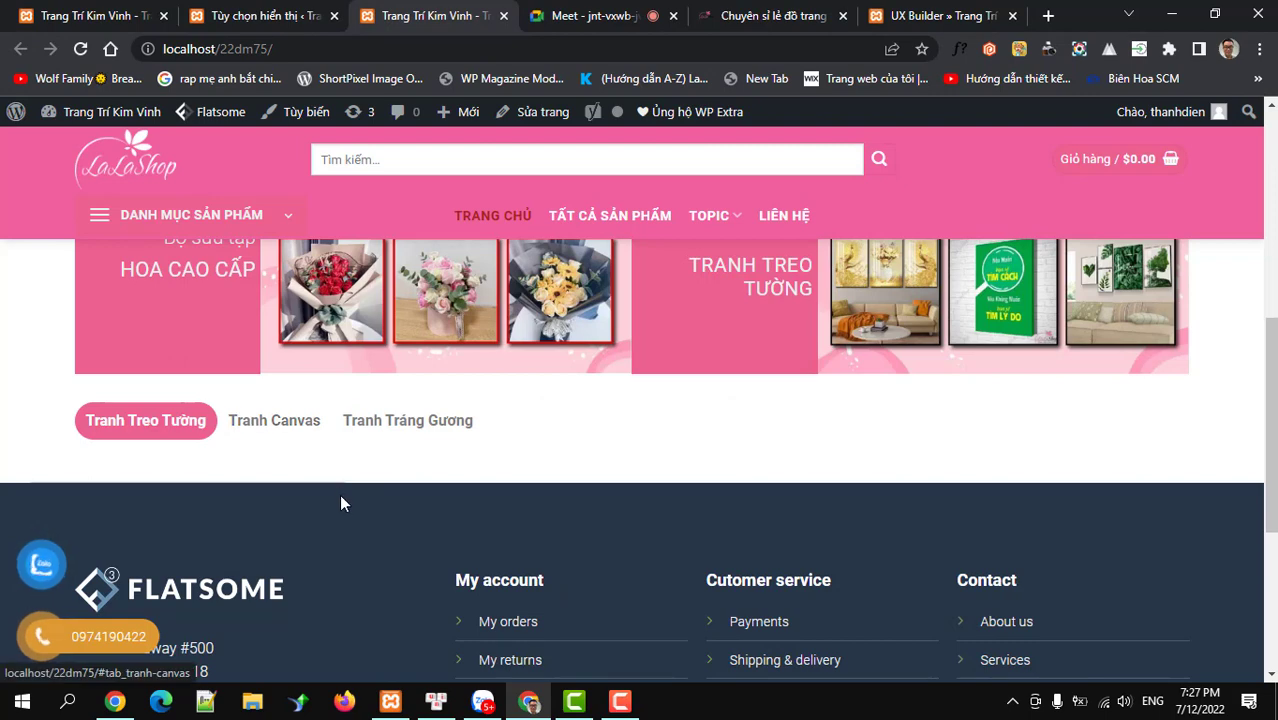
click(277, 427)
click(381, 425)
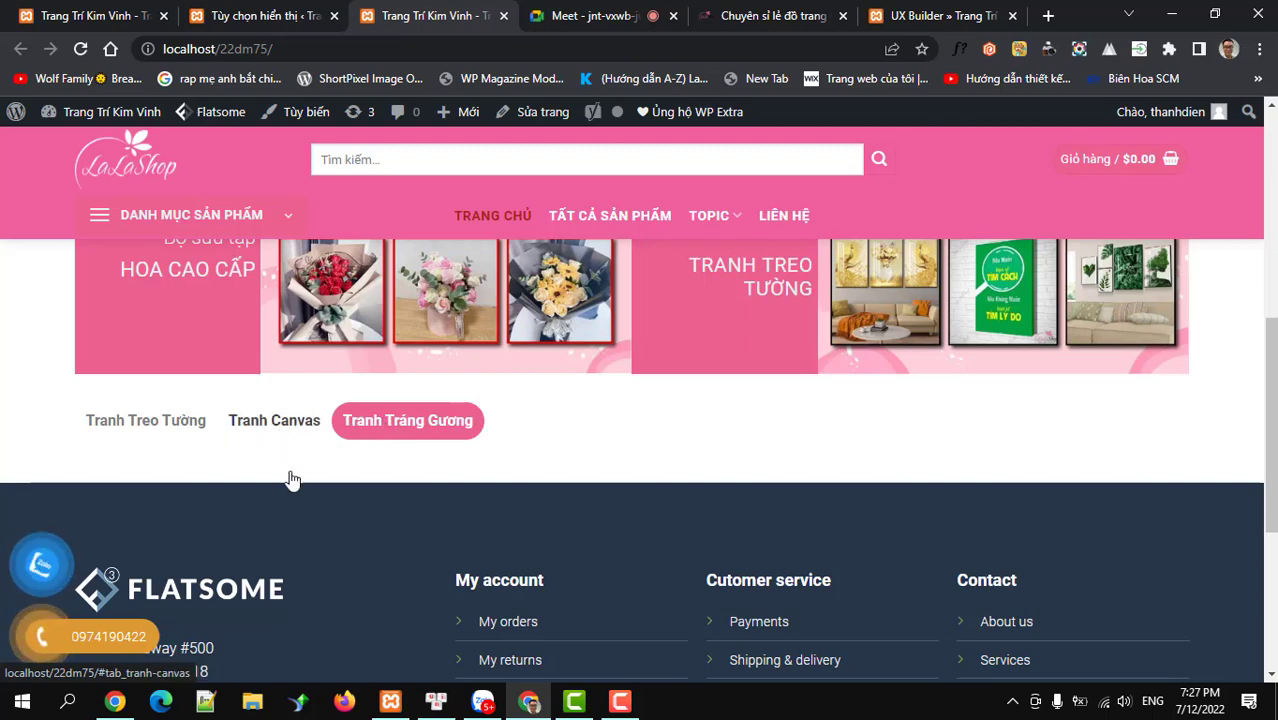
- Compare with the product tabs on lala.com.vn and dismiss the site's promotional popup
click(743, 22)
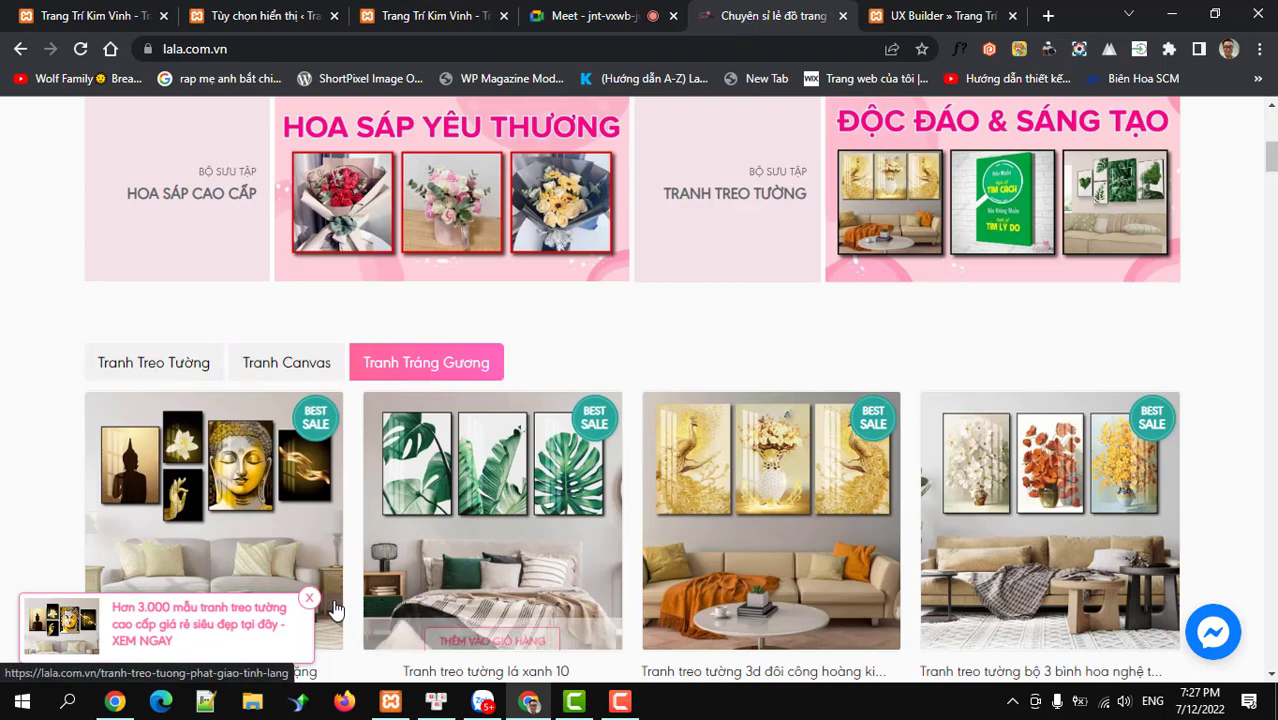
click(254, 706)
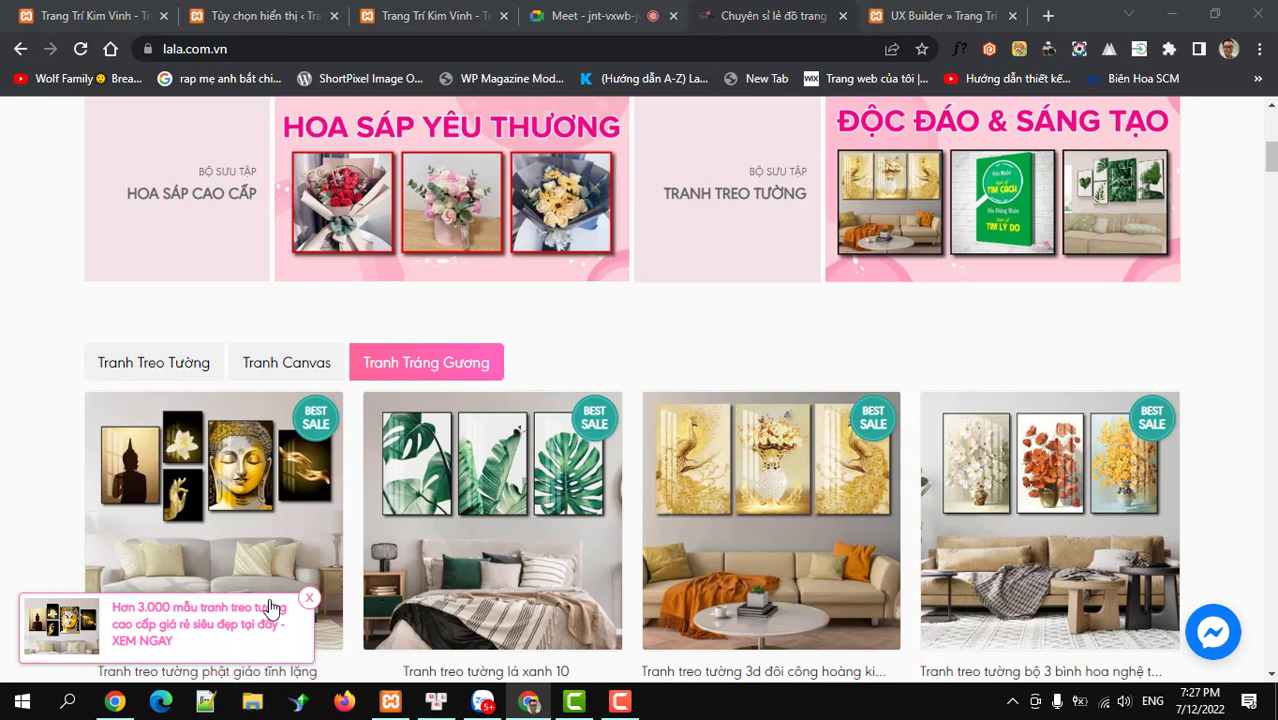
click(309, 602)
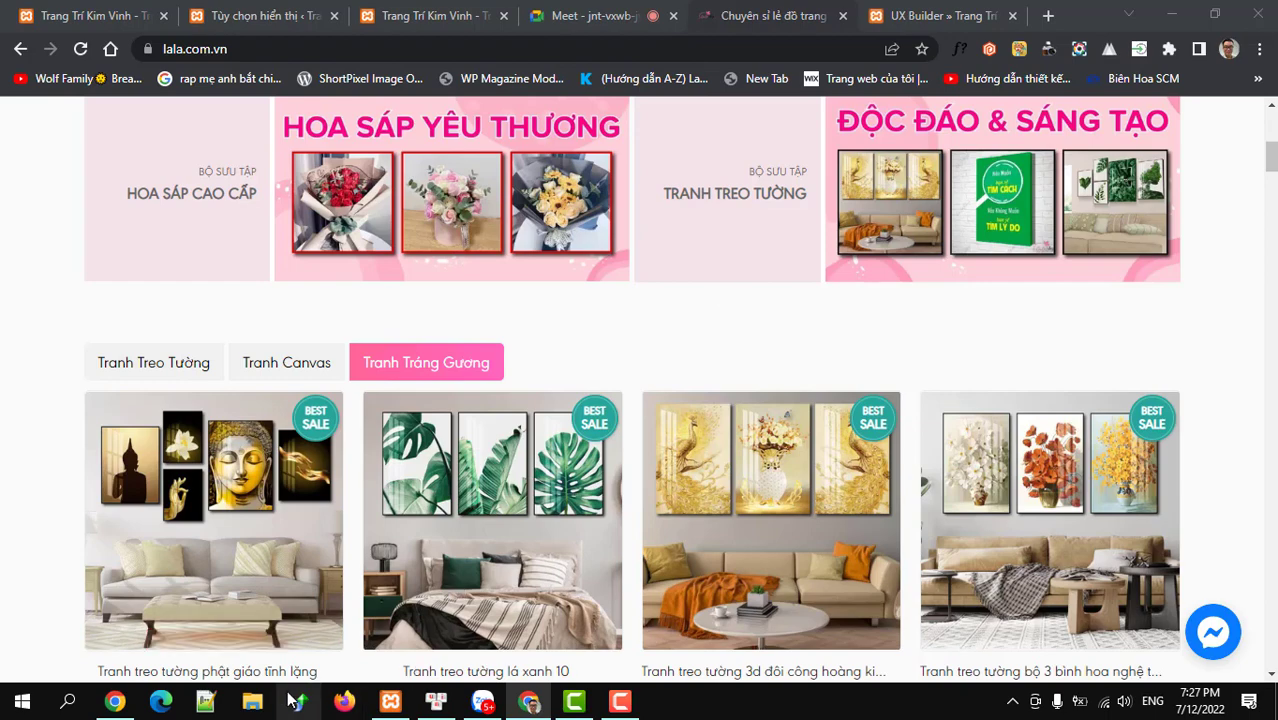
- Copy all the CSS from css tab color.txt in Google Drive's code csss folder and minimize the file windows
click(250, 705)
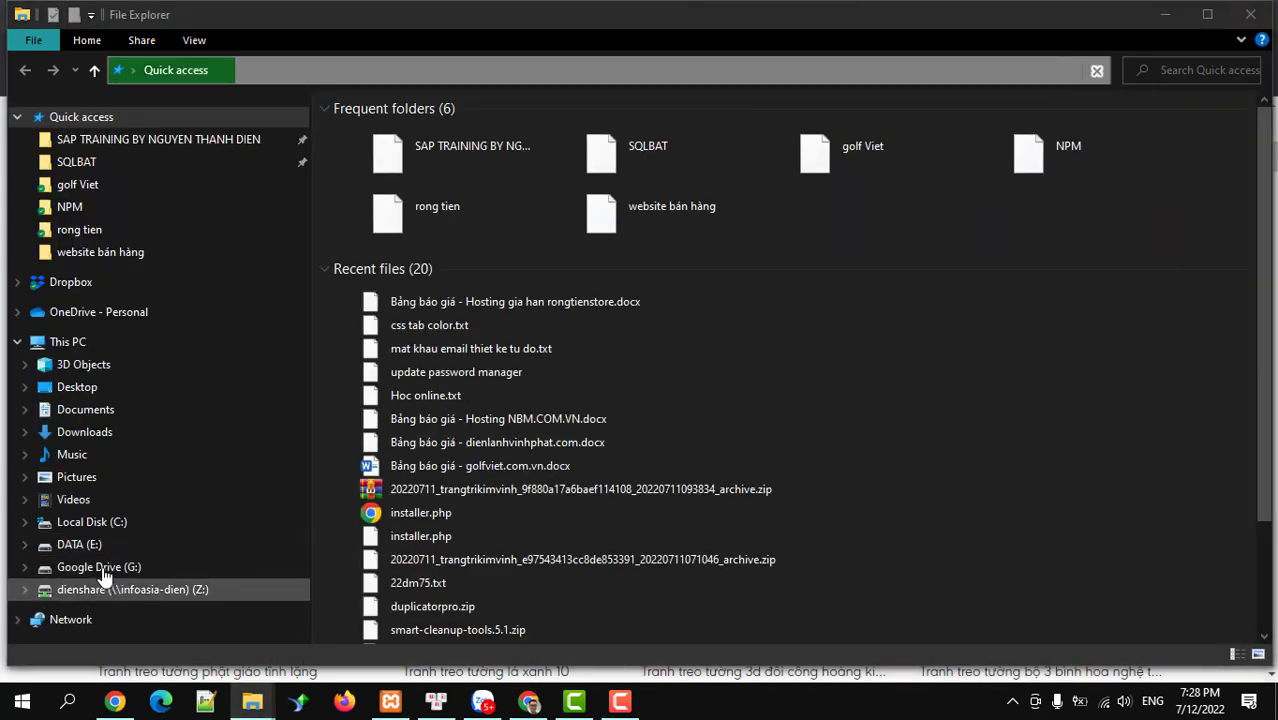
click(104, 569)
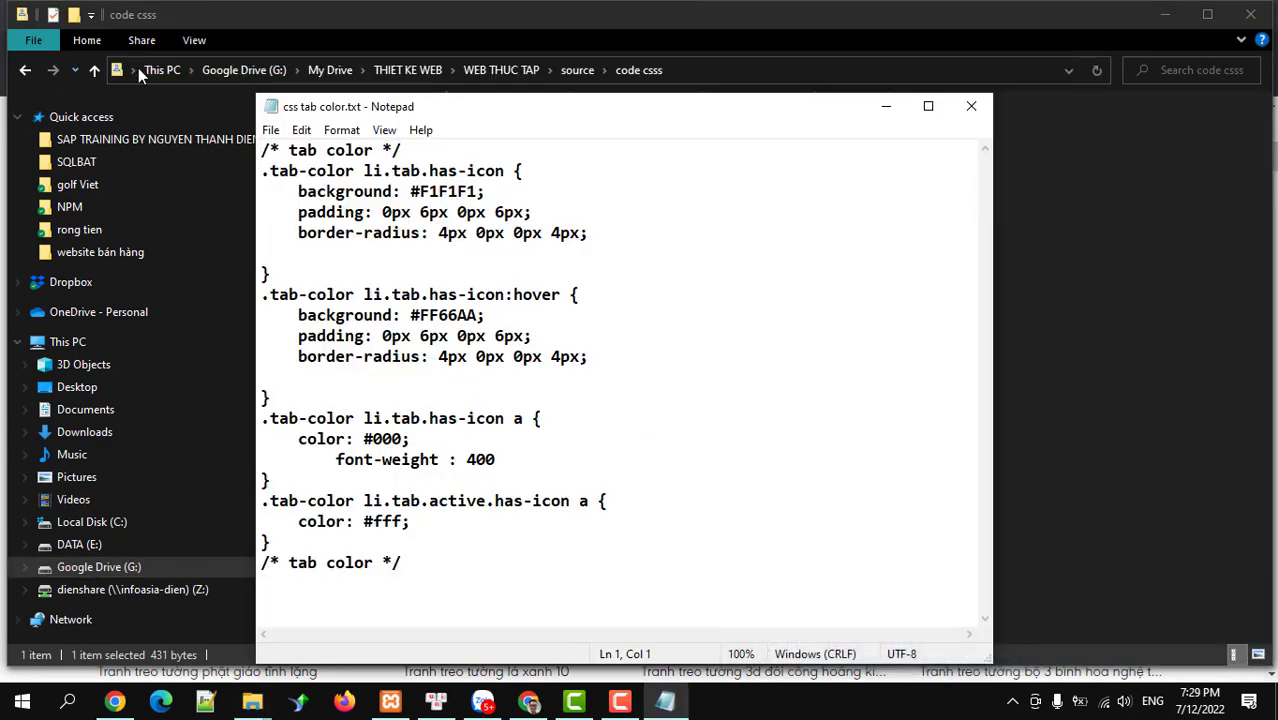
drag(307, 115, 592, 135)
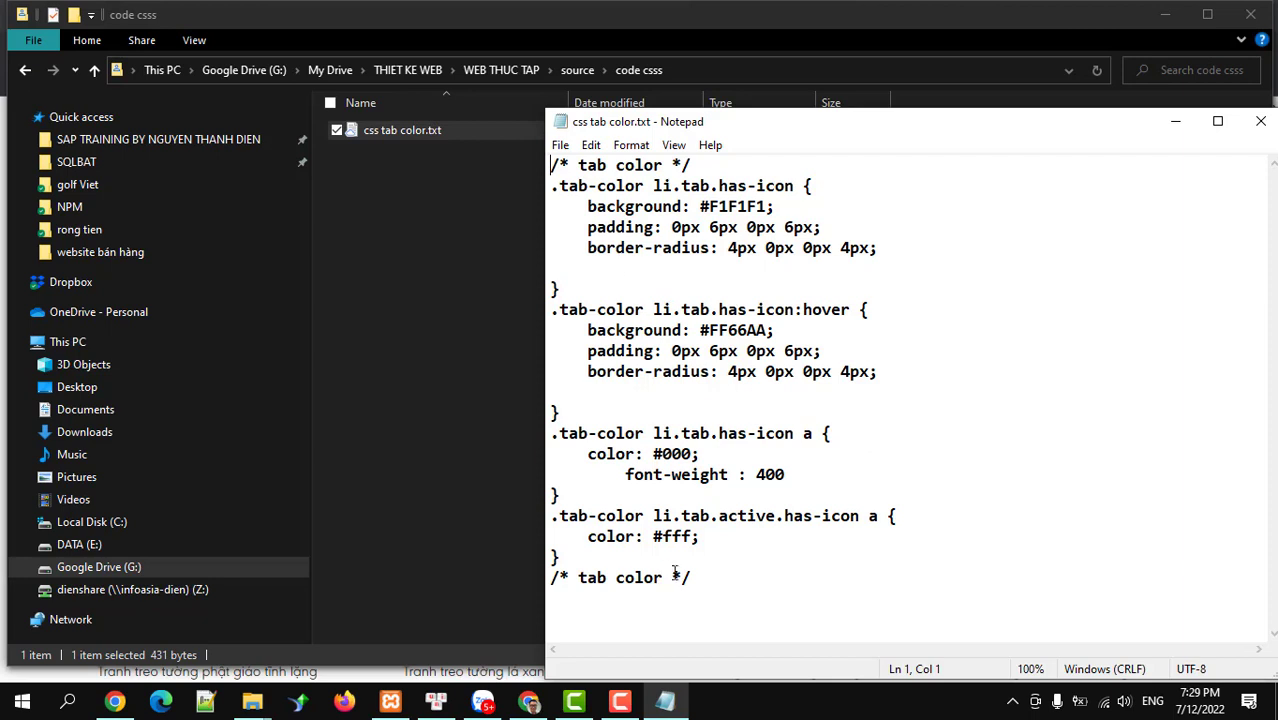
drag(704, 577, 537, 168)
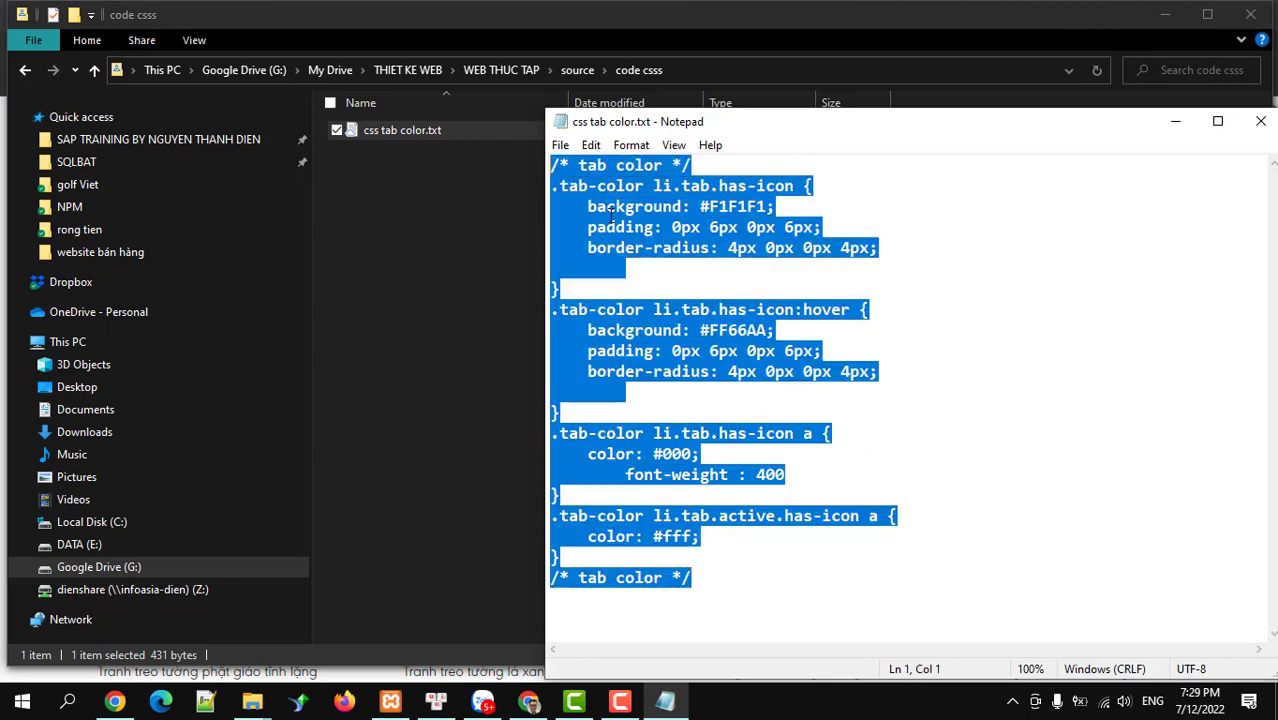
click(1175, 121)
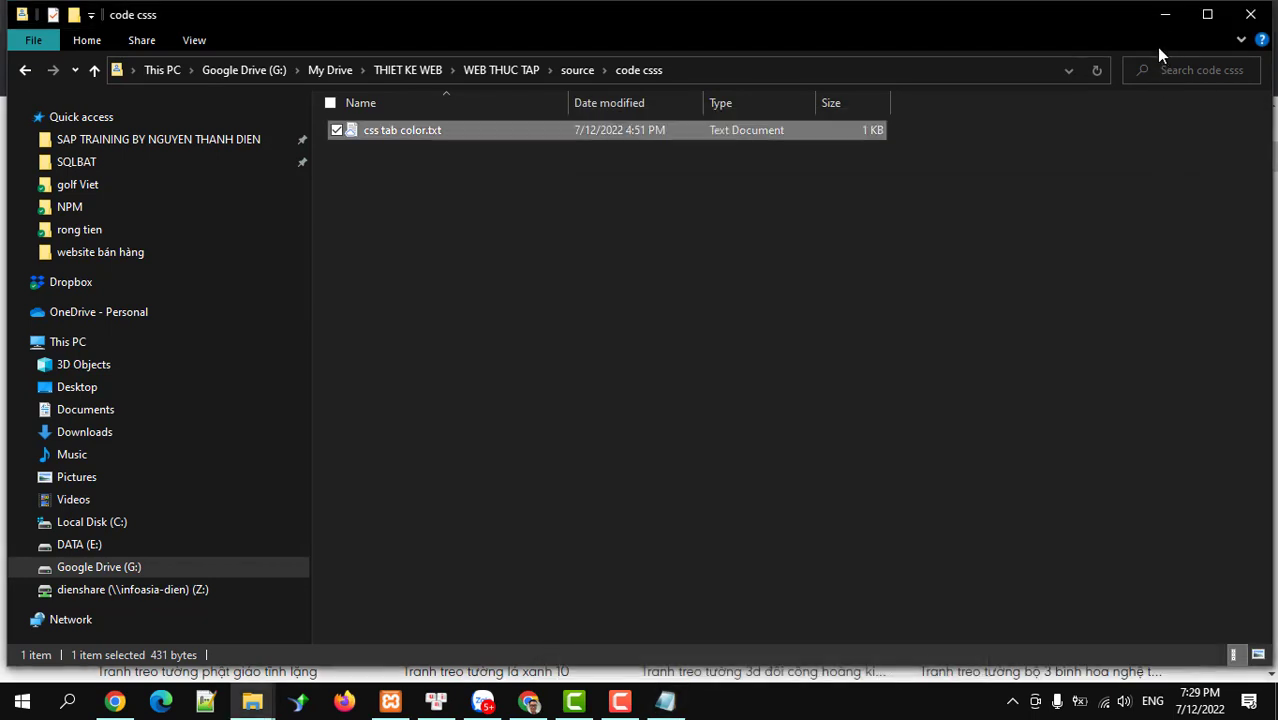
click(1164, 20)
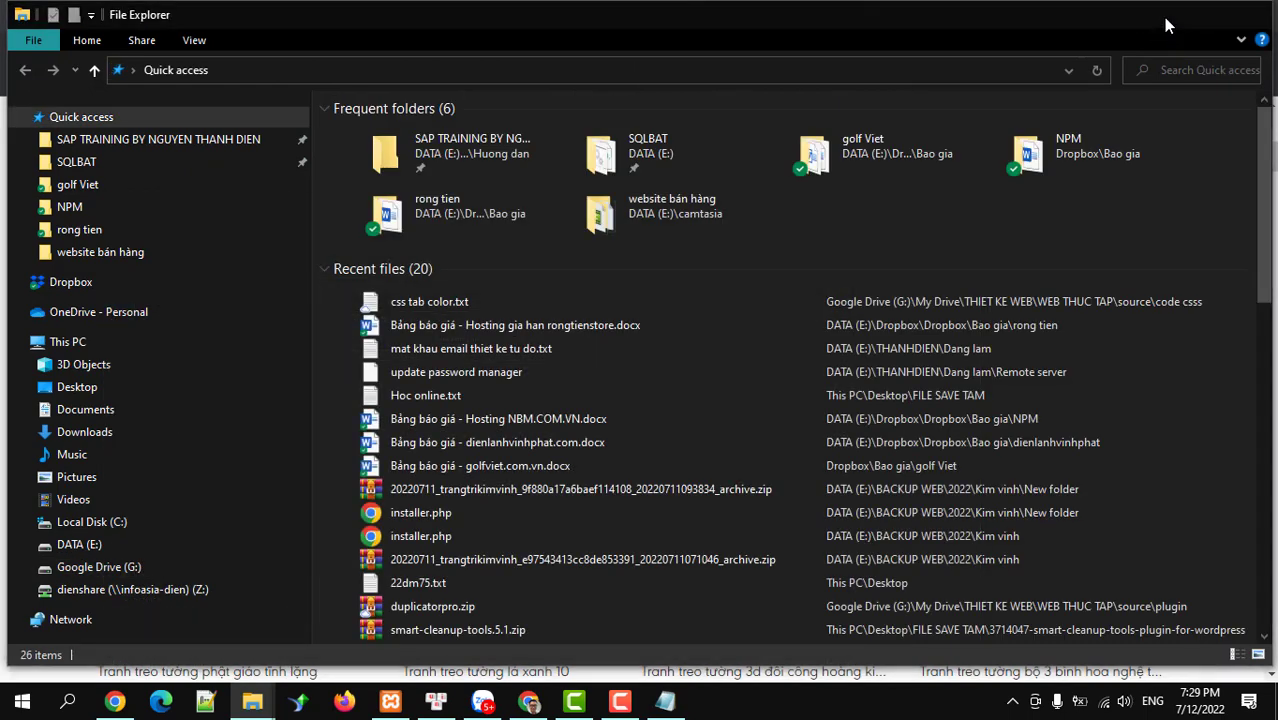
click(1164, 20)
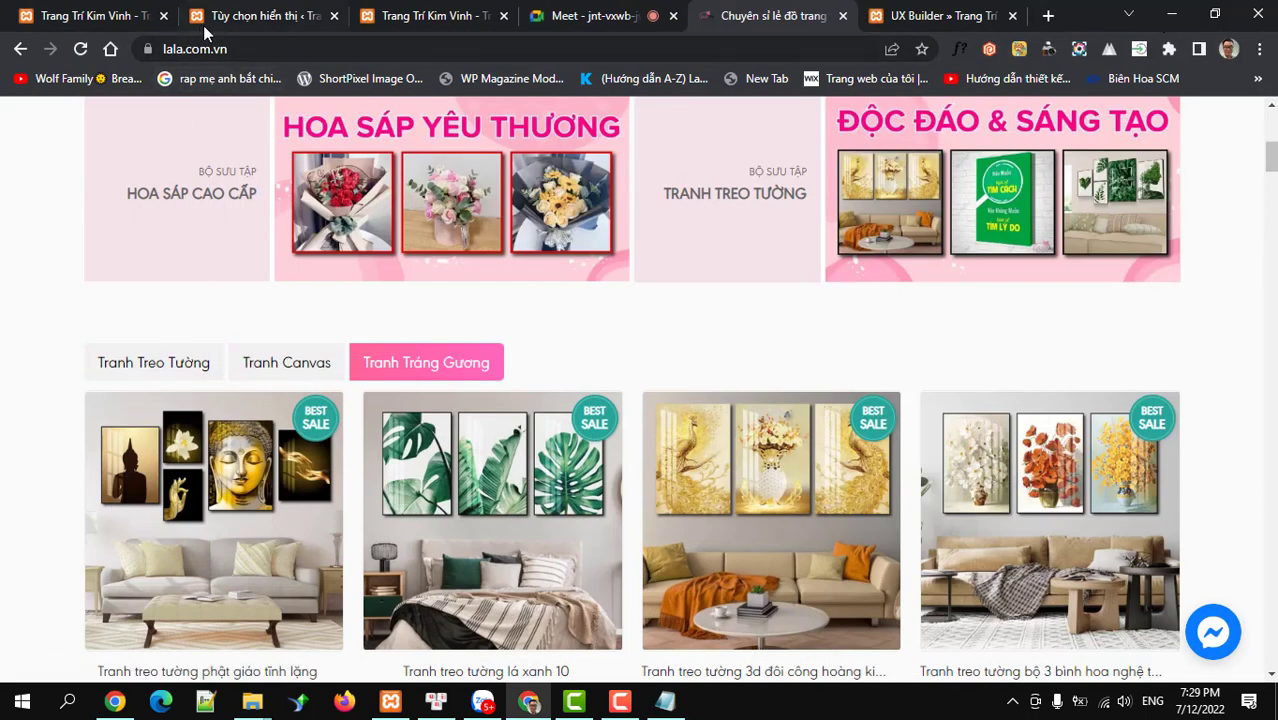
click(240, 26)
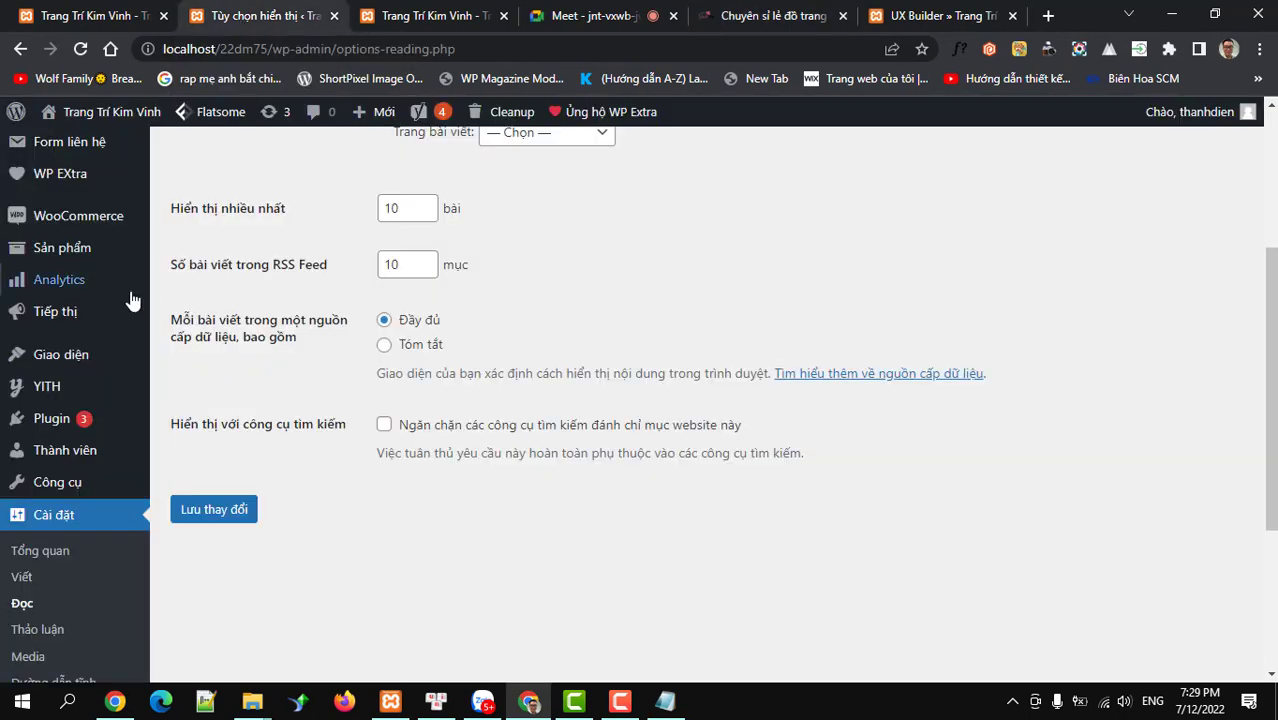
scroll(131, 300, up, 3)
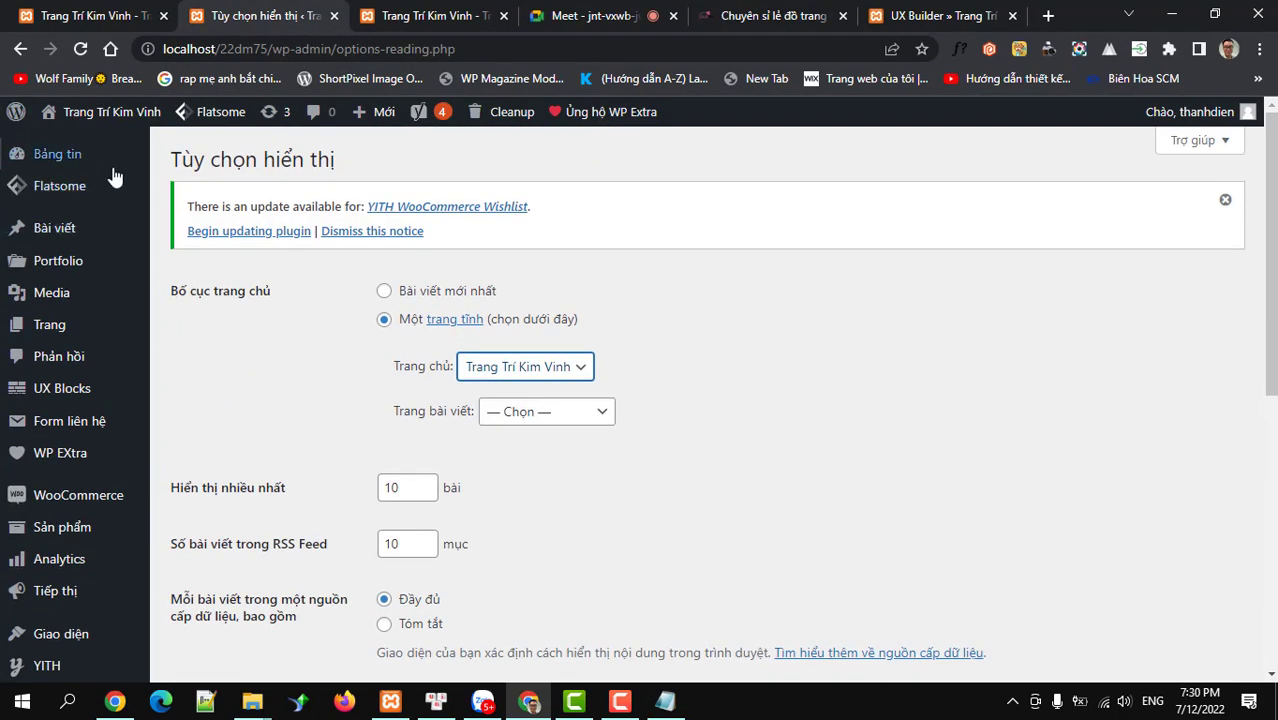
mouse_move(114, 176)
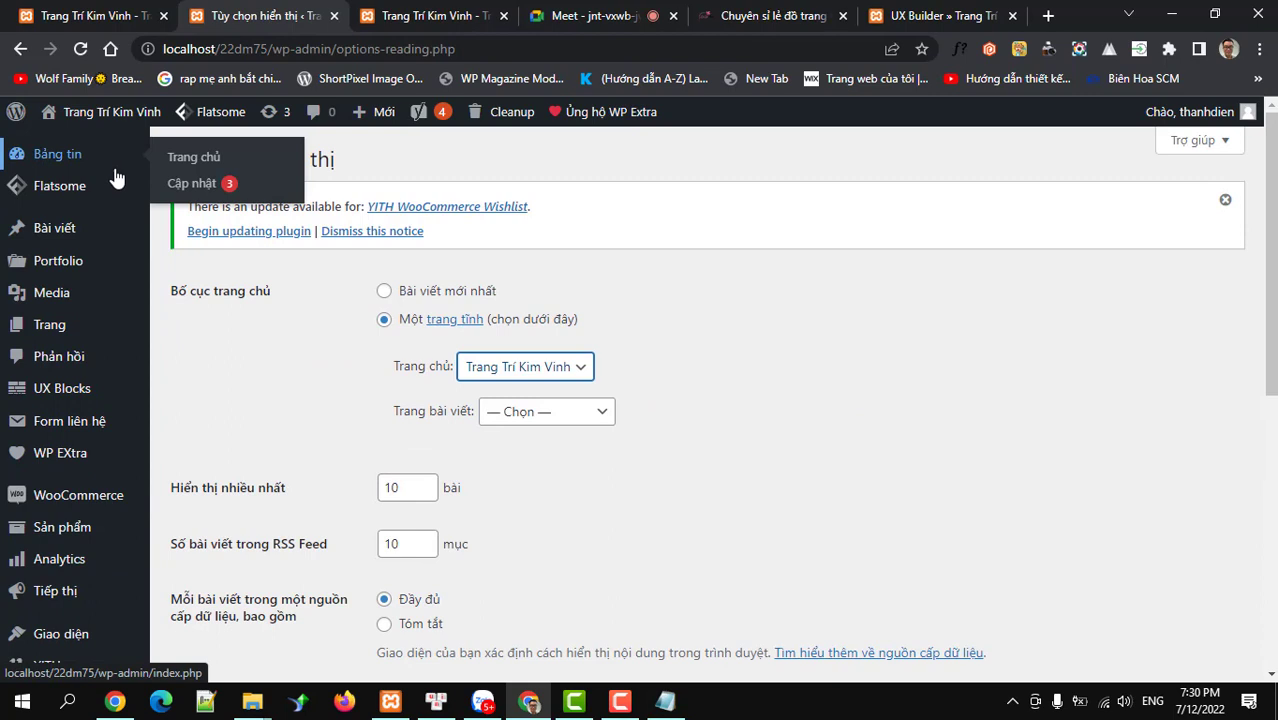
mouse_move(63, 206)
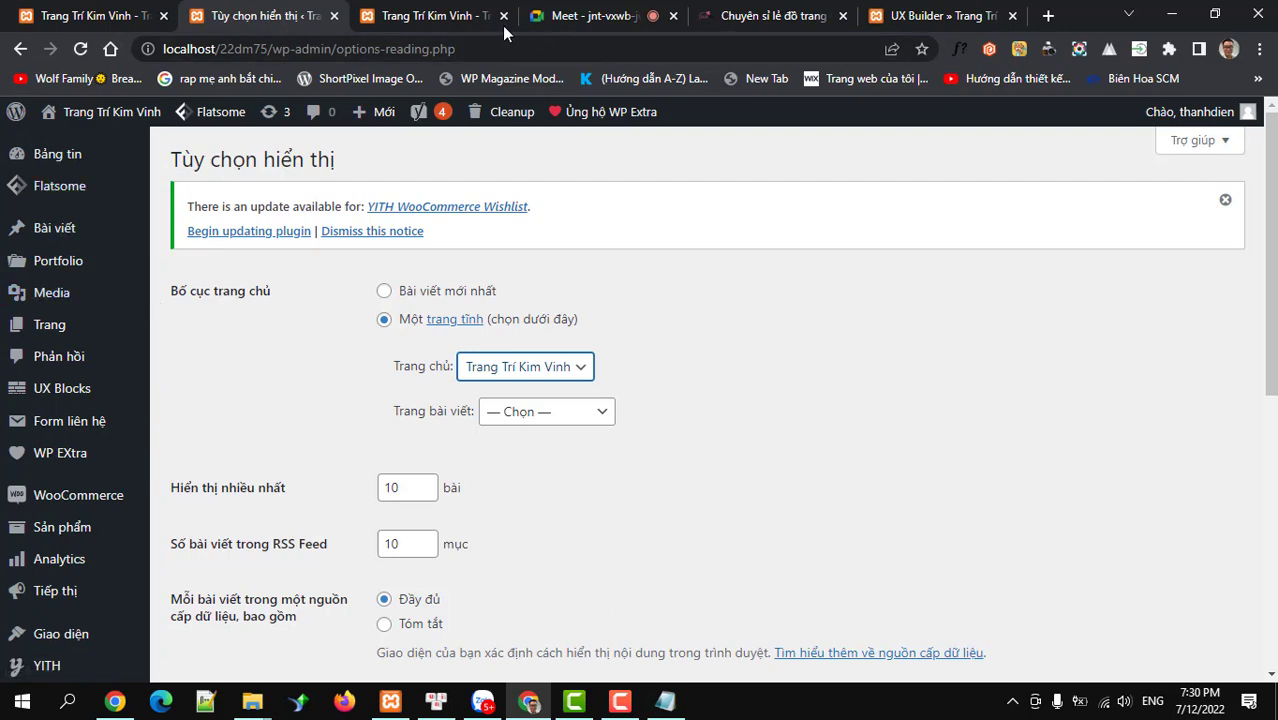
- Open the Flatsome theme options from the live homepage and paste the copied tab color code into CSS bổ sung
click(435, 15)
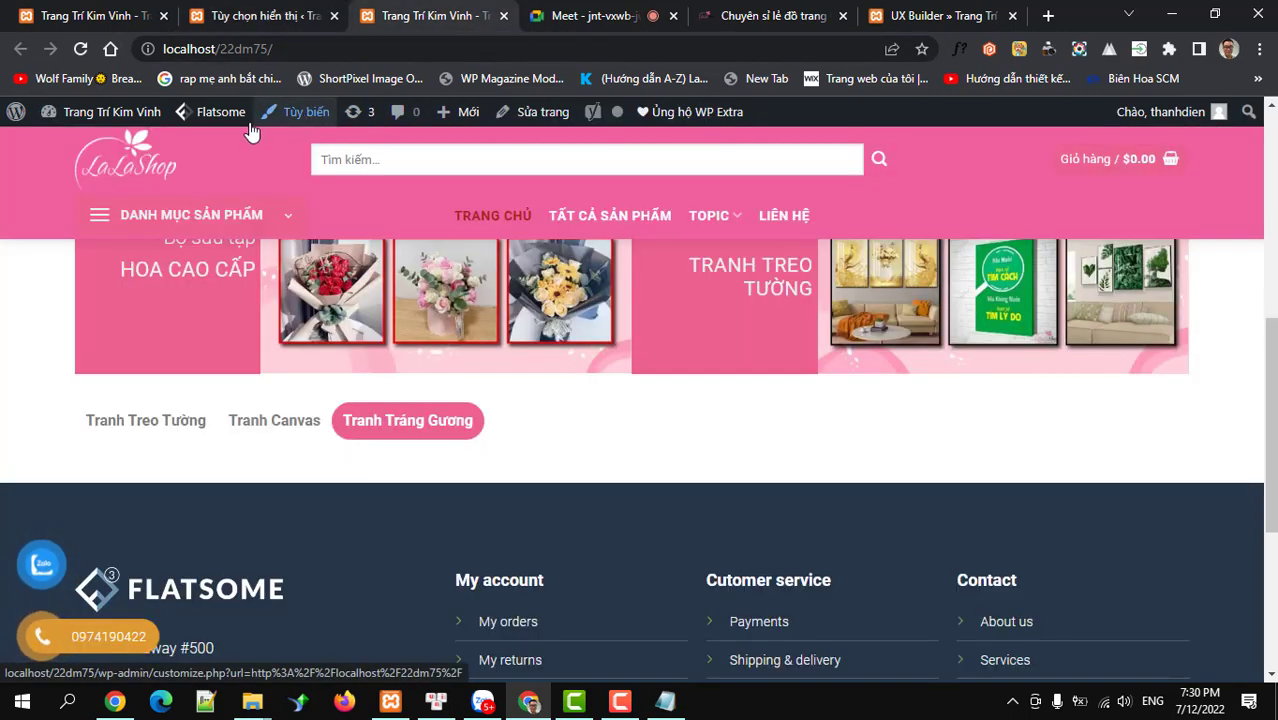
mouse_move(240, 114)
mouse_move(250, 150)
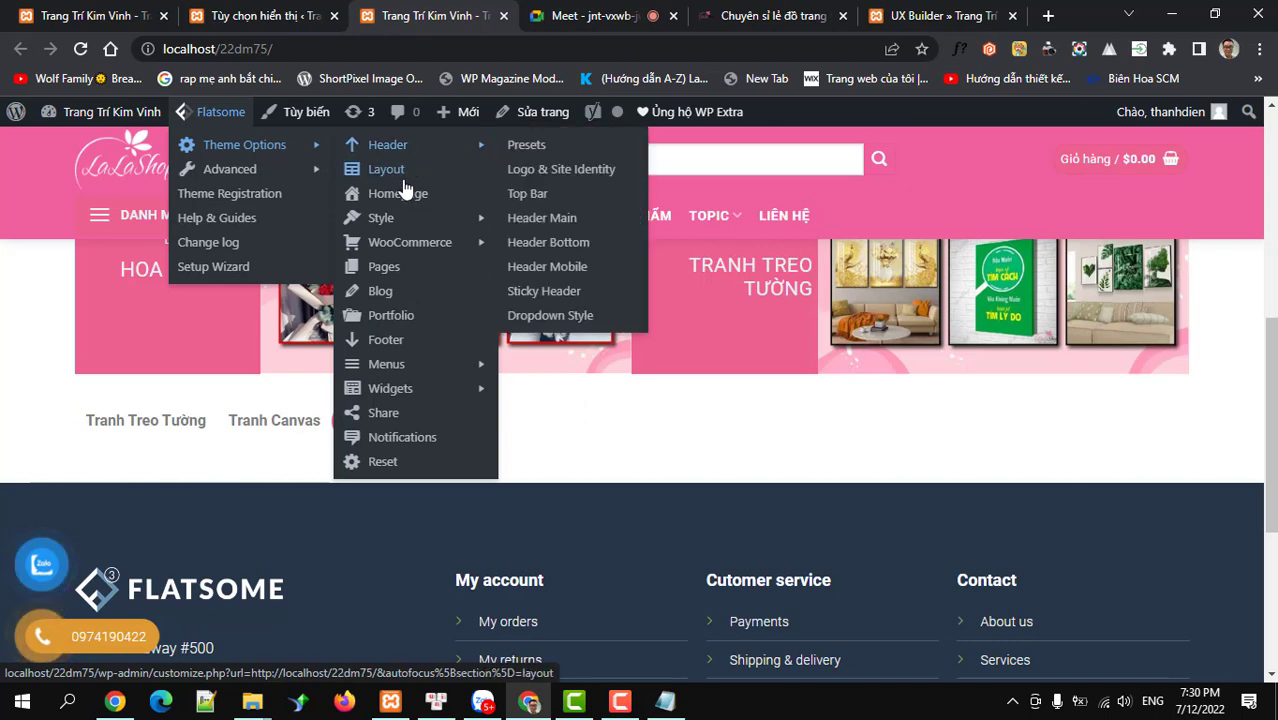
mouse_move(383, 220)
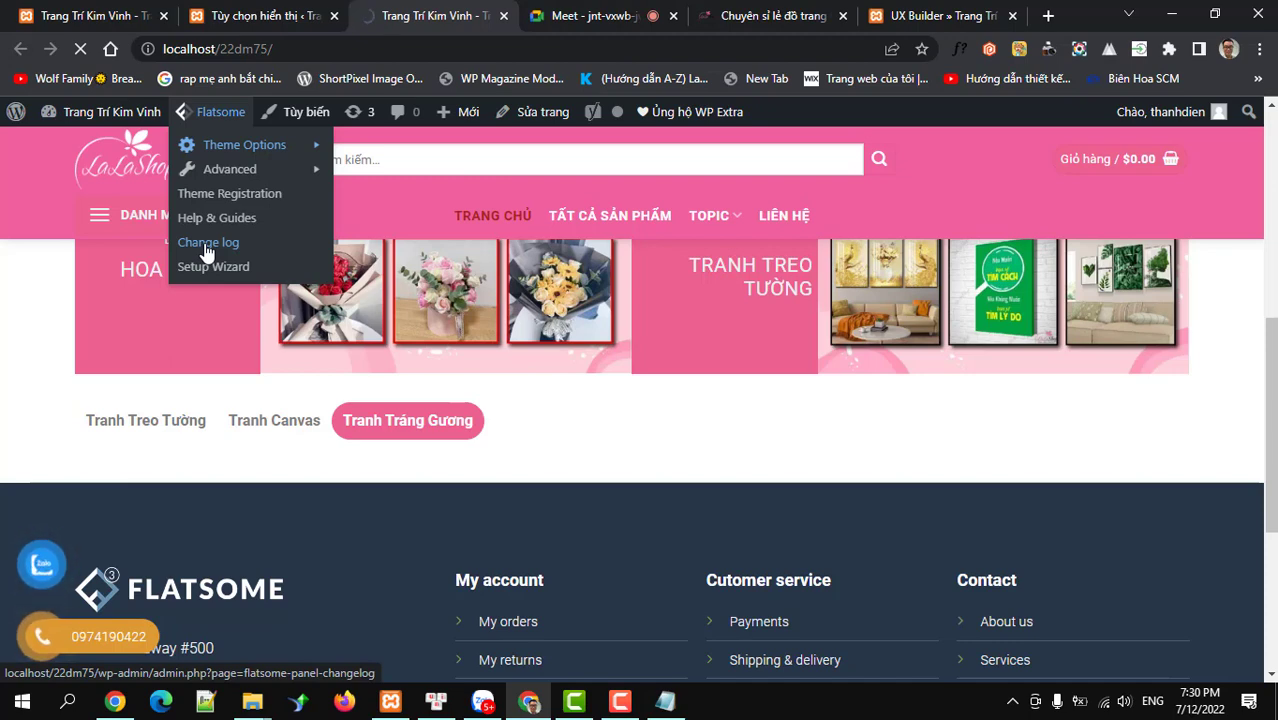
scroll(248, 325, down, 3)
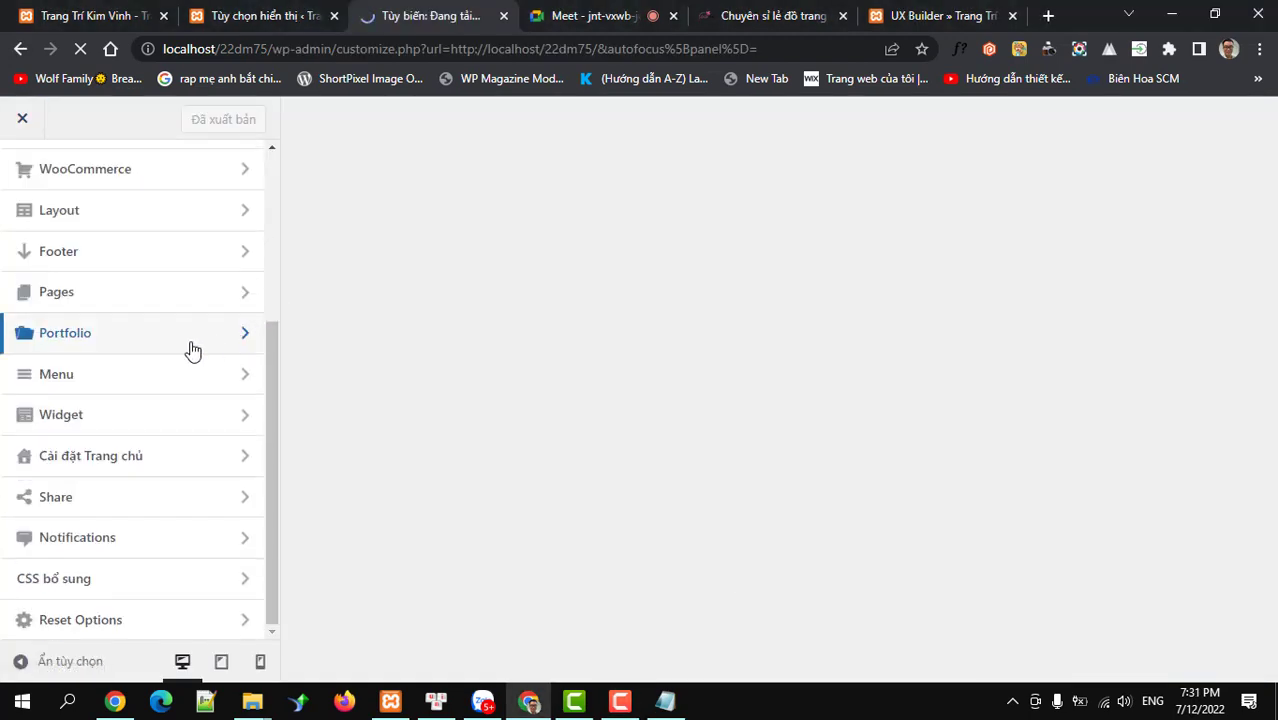
click(79, 577)
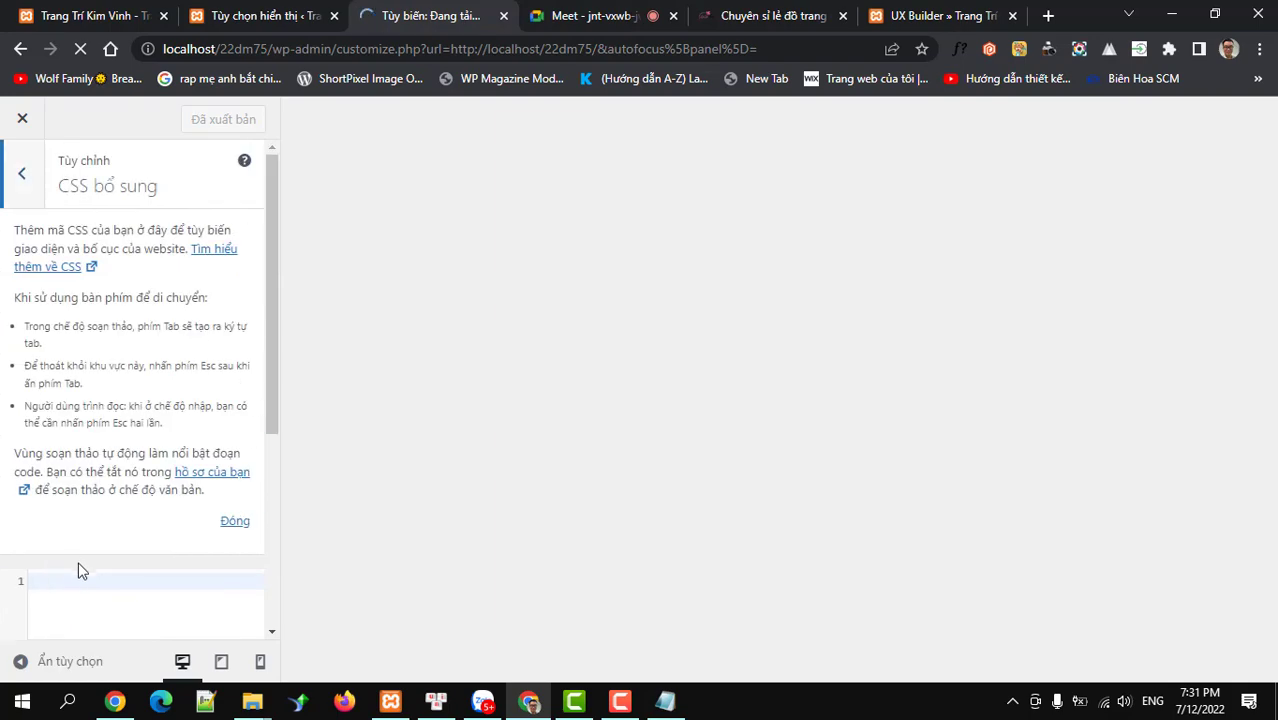
key(ctrl+v)
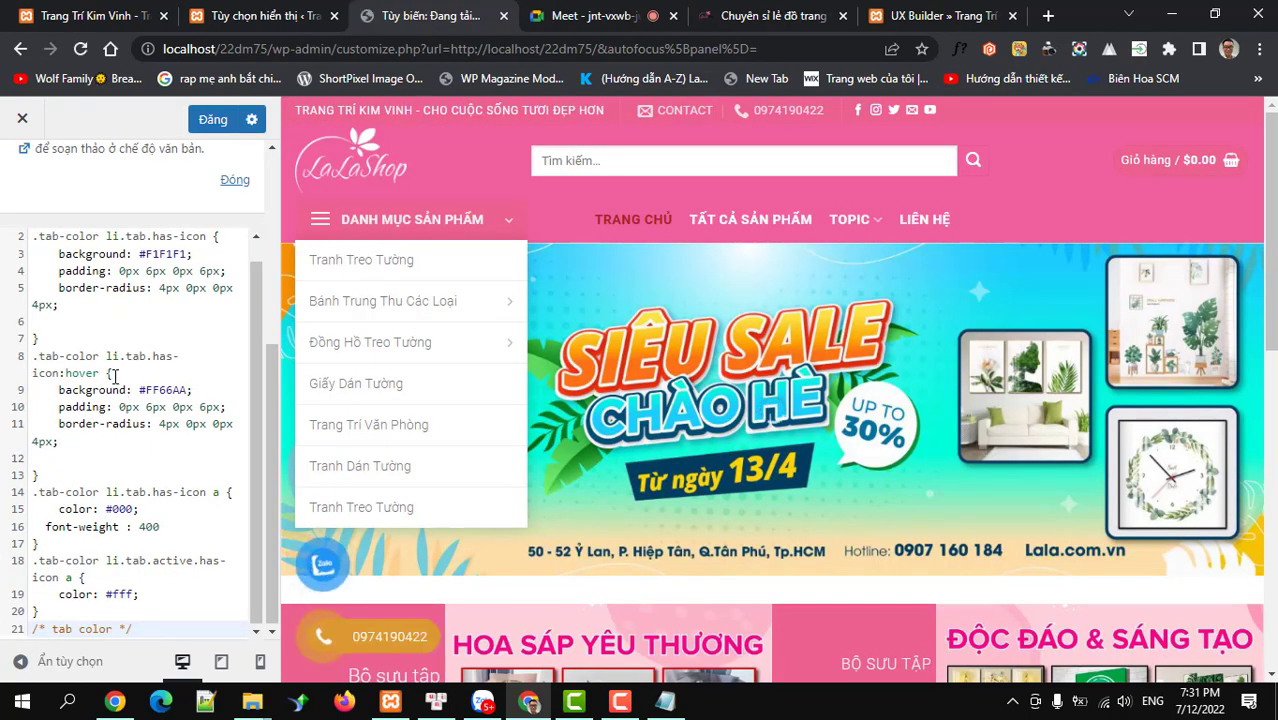
- Review where the tab-color class is used in the pasted CSS, including the hover and active tab rules
scroll(88, 478, up, 1)
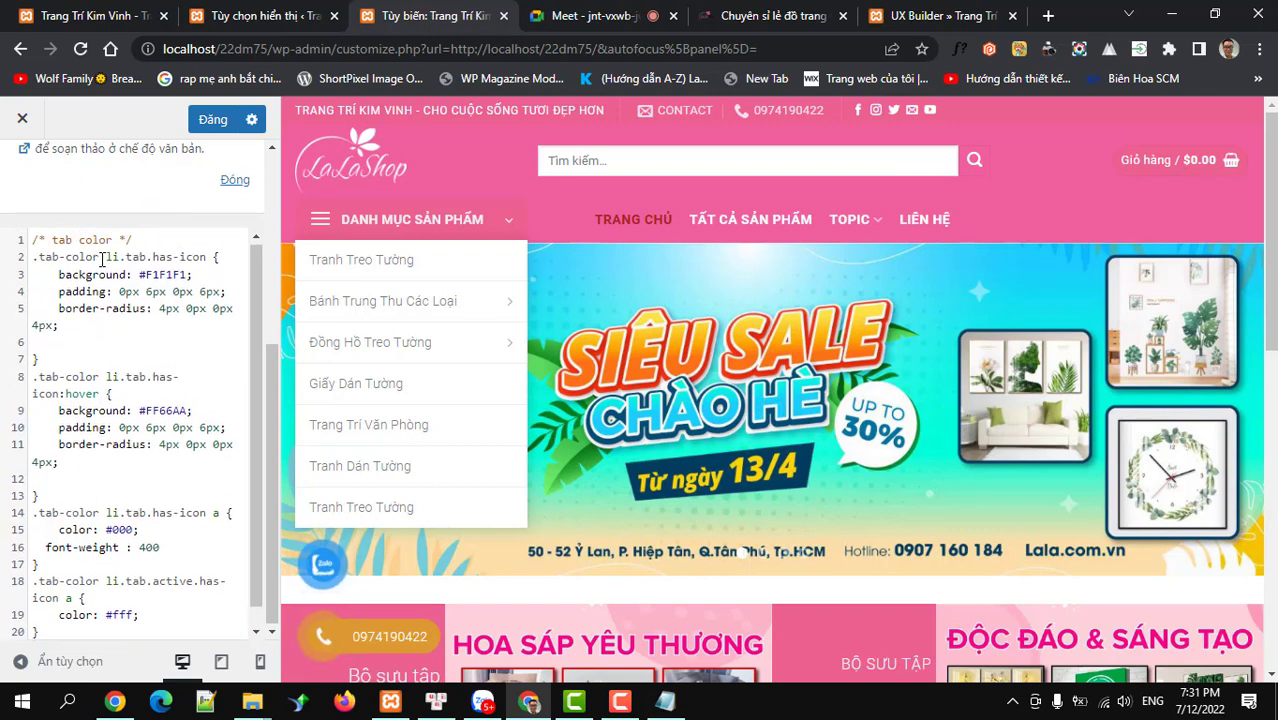
drag(99, 259, 46, 255)
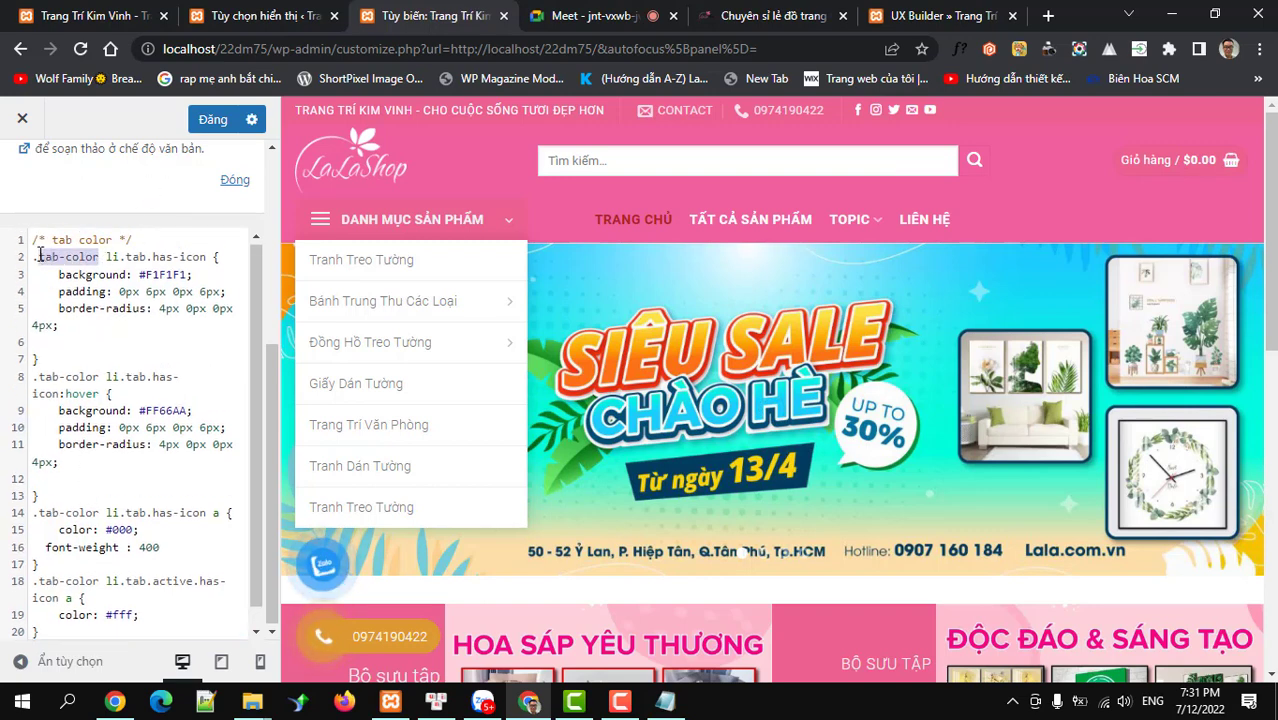
drag(99, 378, 31, 377)
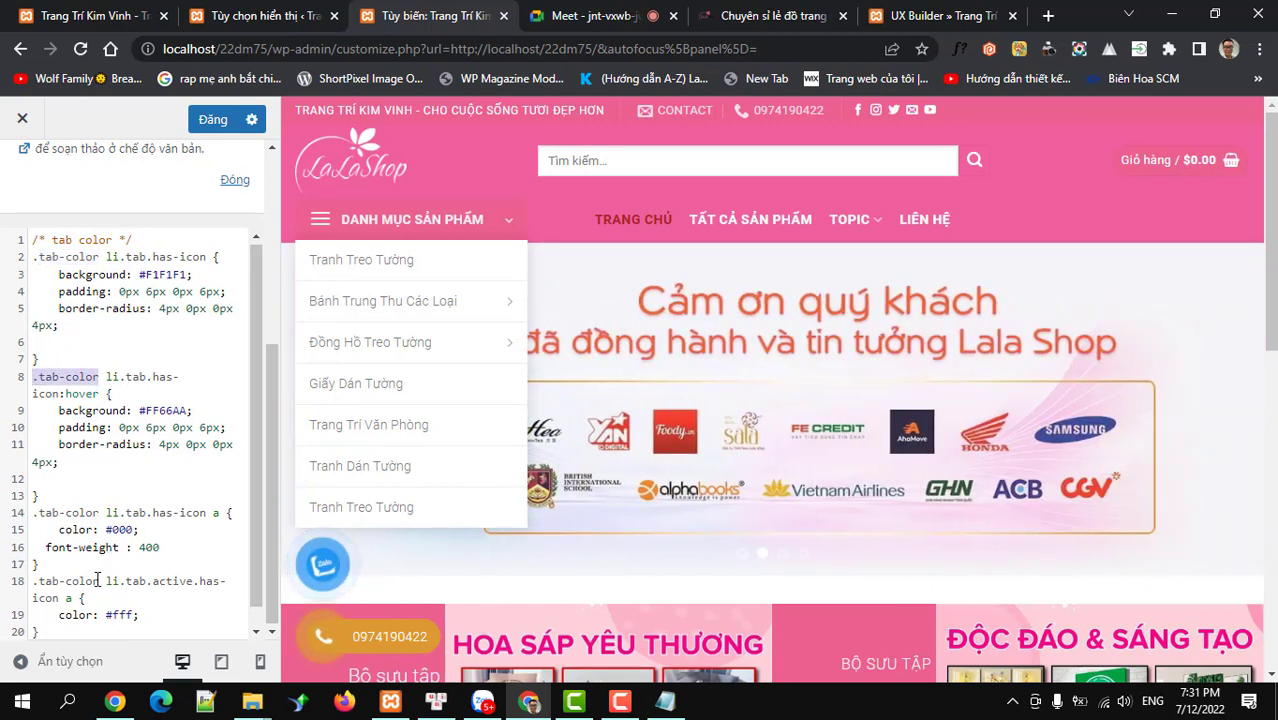
drag(97, 580, 38, 581)
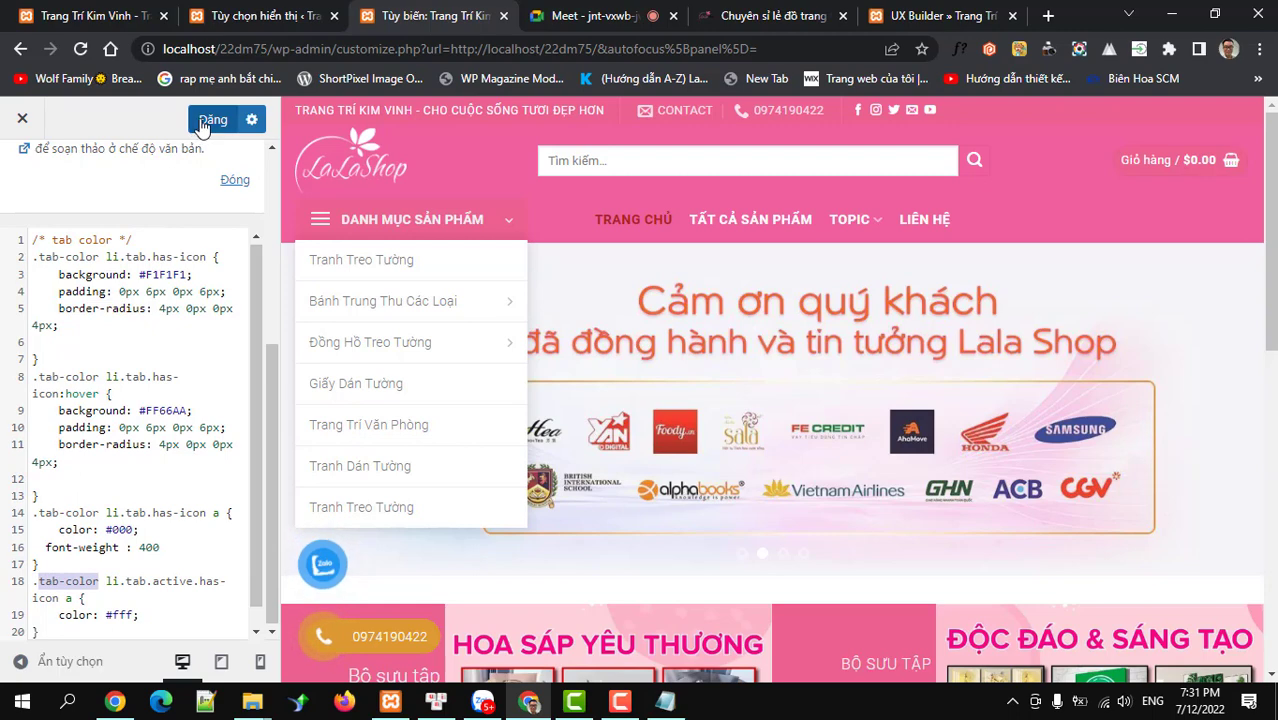
scroll(89, 313, down, 1)
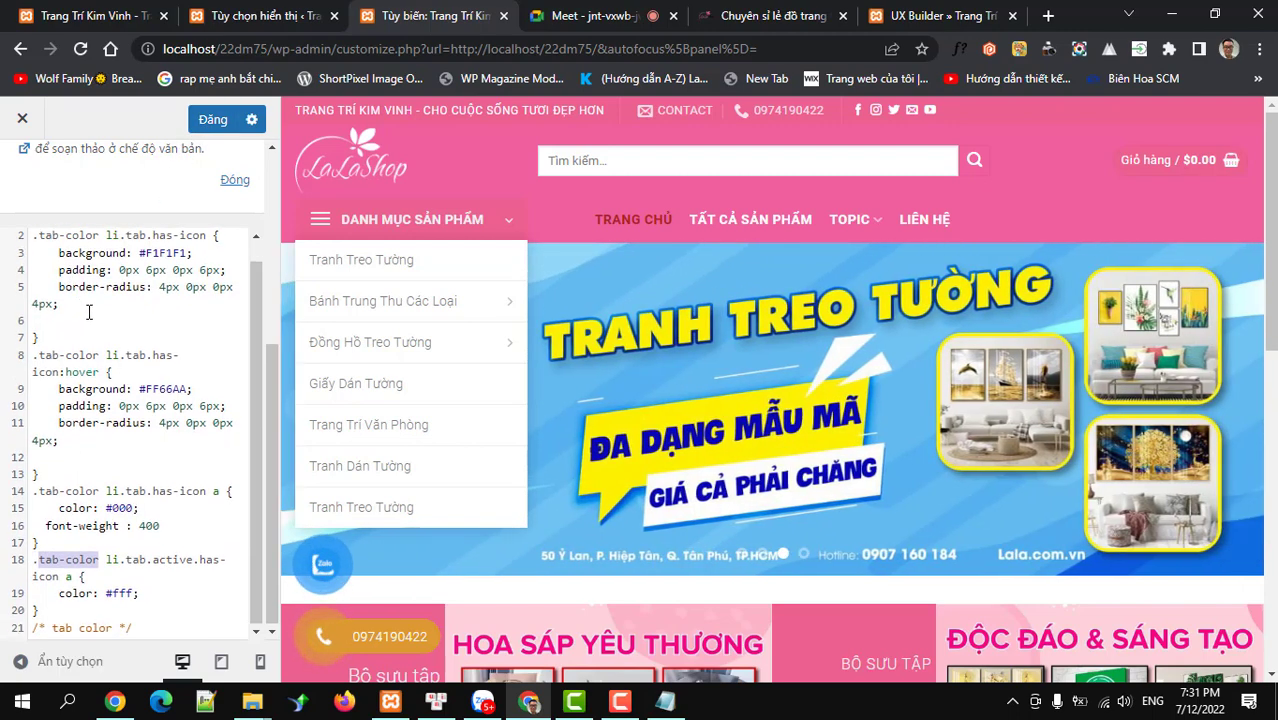
- Publish the added tab-color CSS in the customizer, update the homepage in UX Builder and reload the builder
click(195, 120)
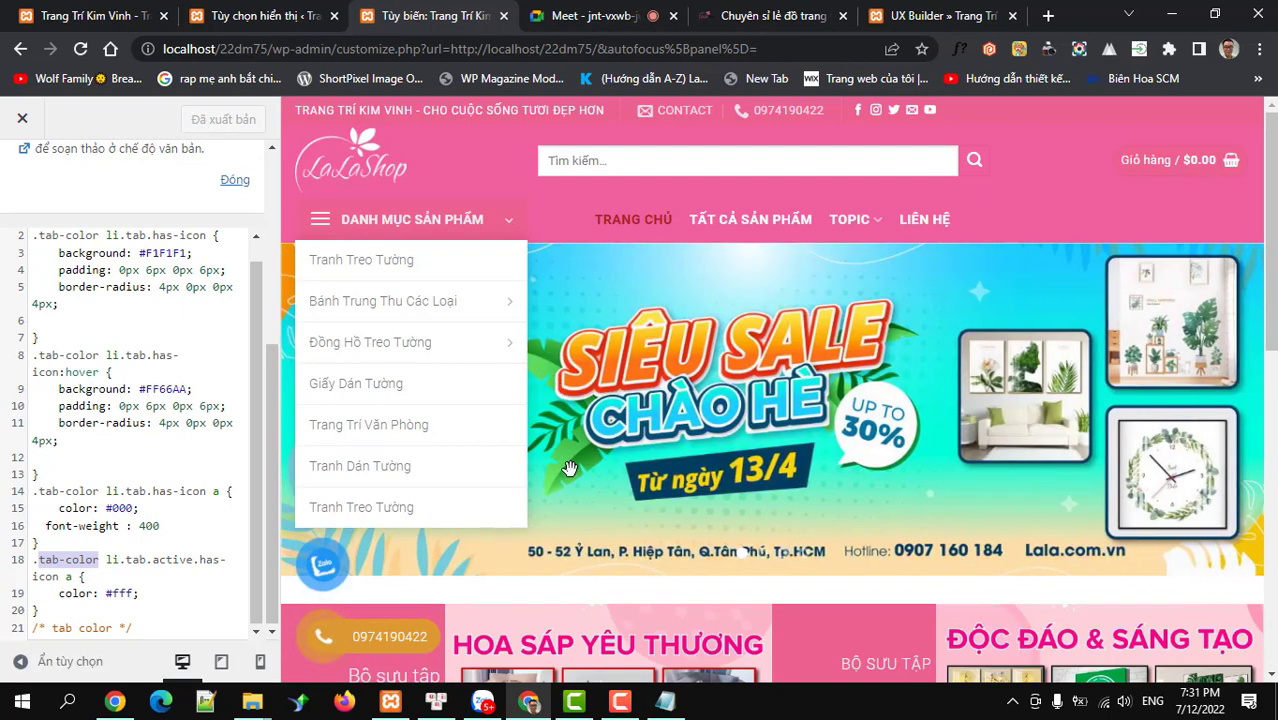
click(925, 16)
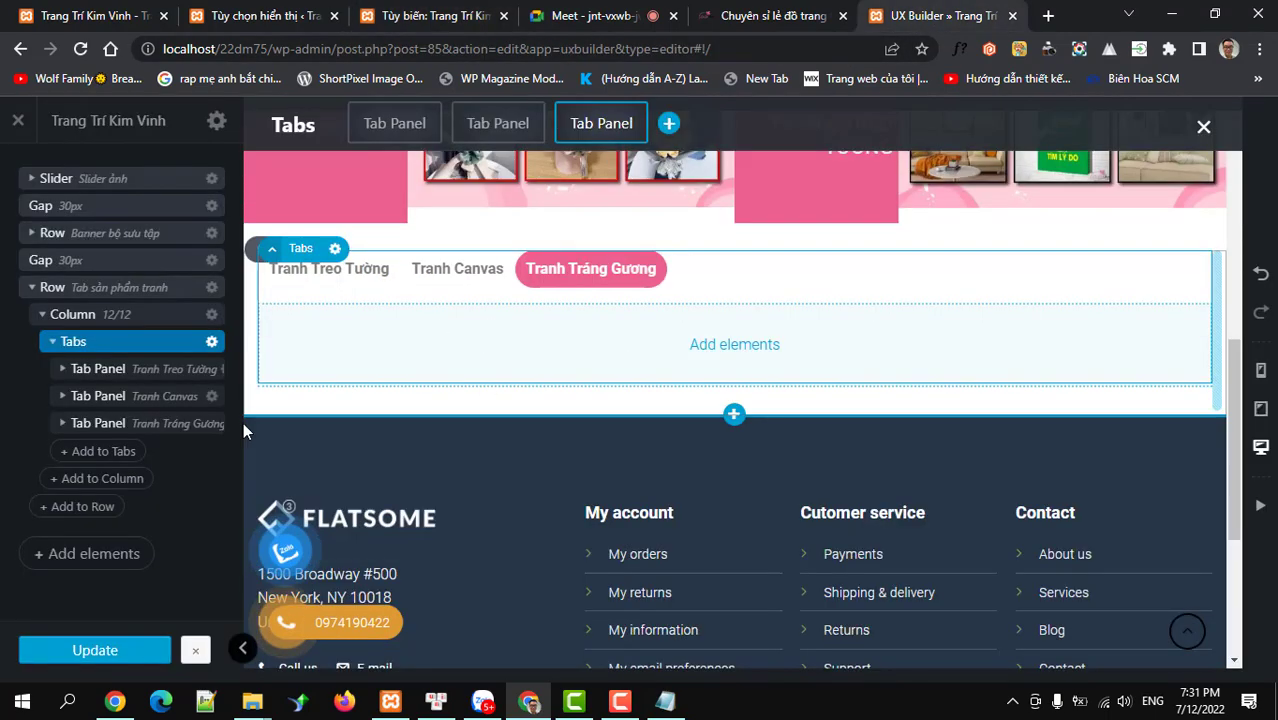
click(108, 650)
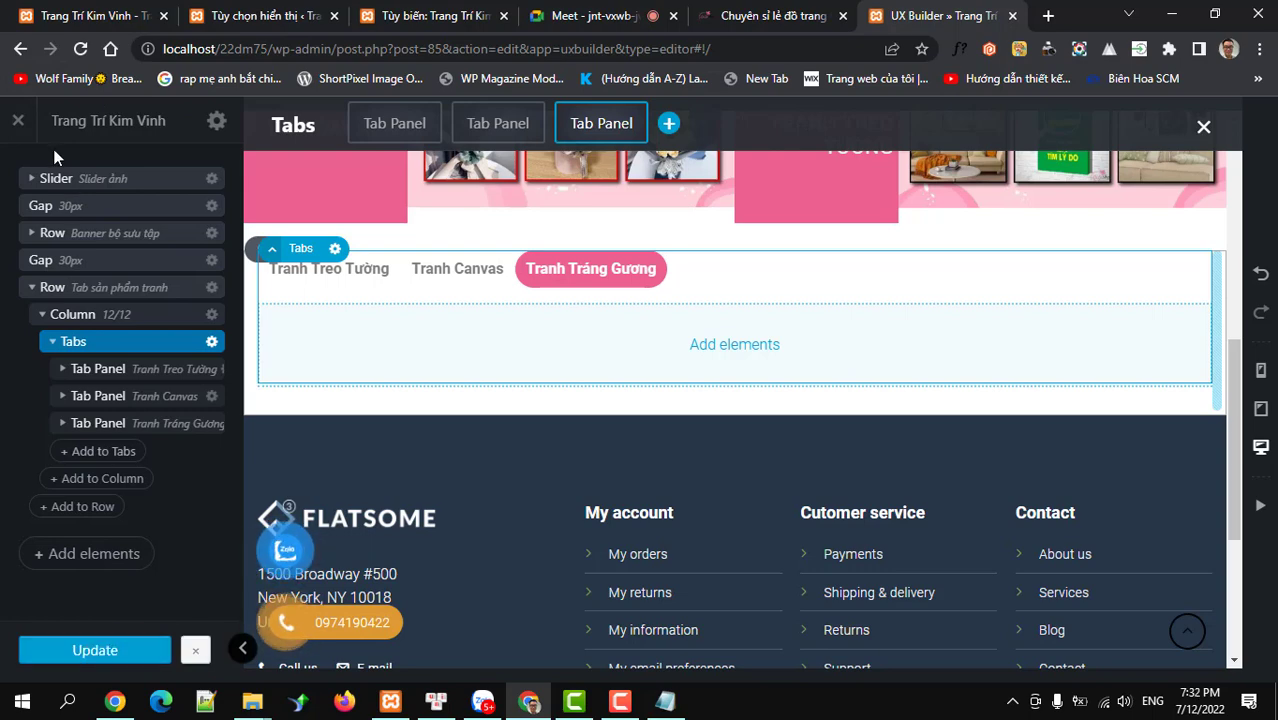
click(78, 50)
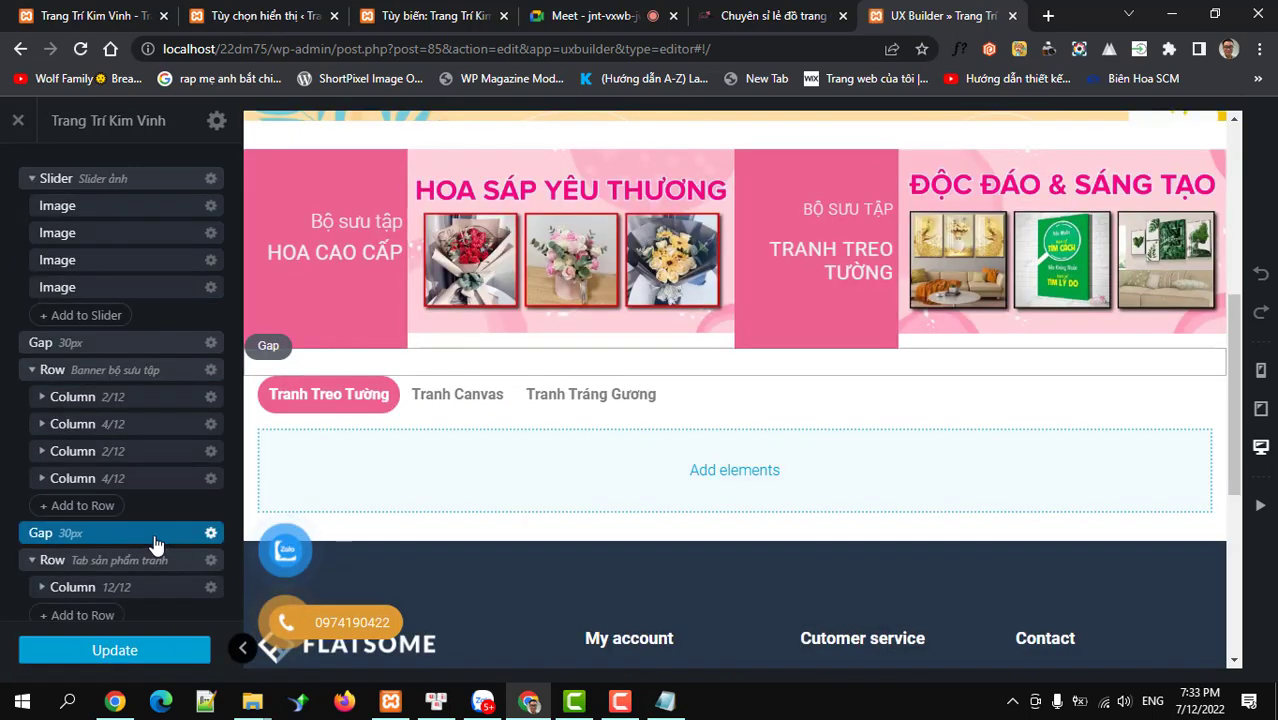
- Open the options of the Tabs element in the Tab sản phẩm tranh row and set its class to tab-color
scroll(155, 535, down, 2)
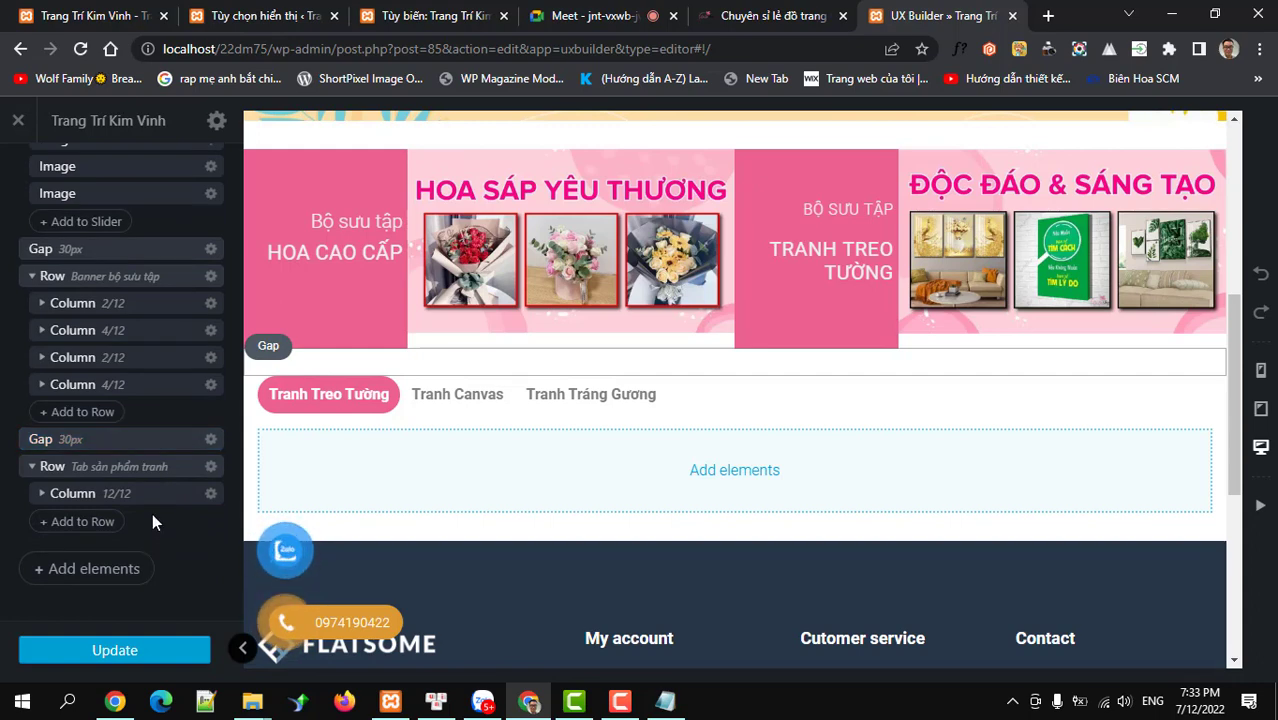
click(40, 497)
click(210, 521)
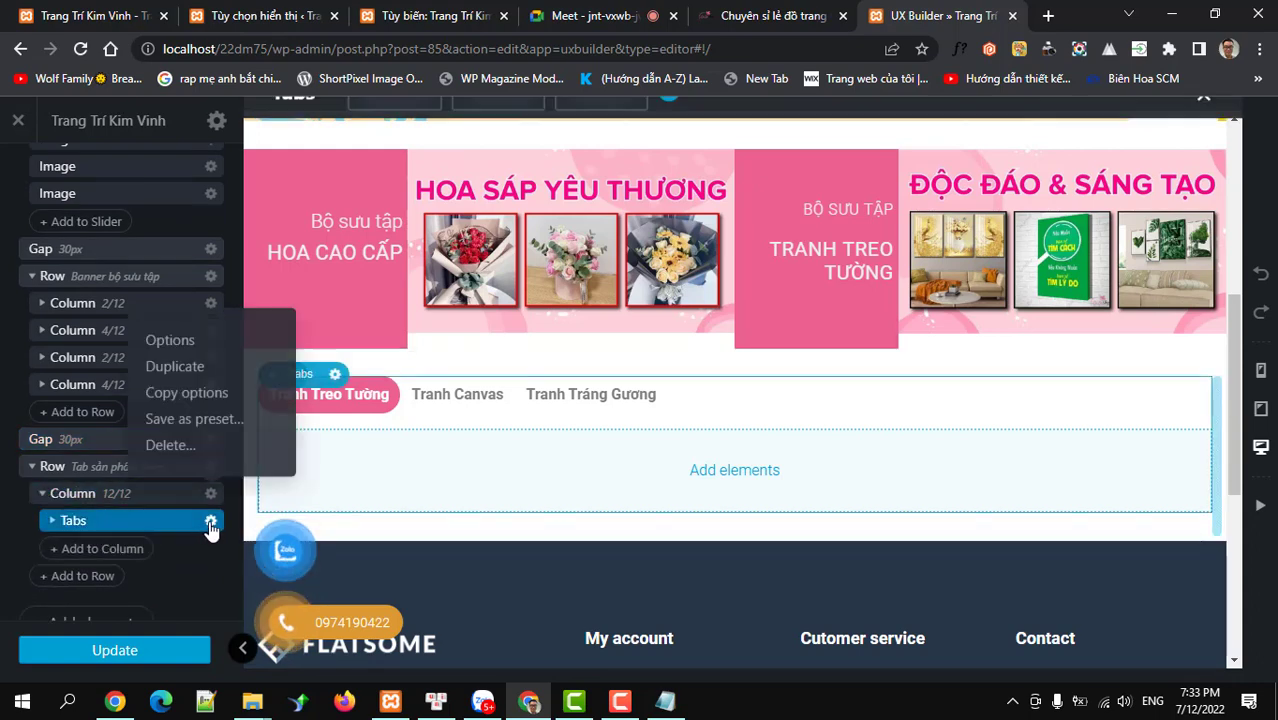
click(162, 346)
scroll(151, 440, down, 2)
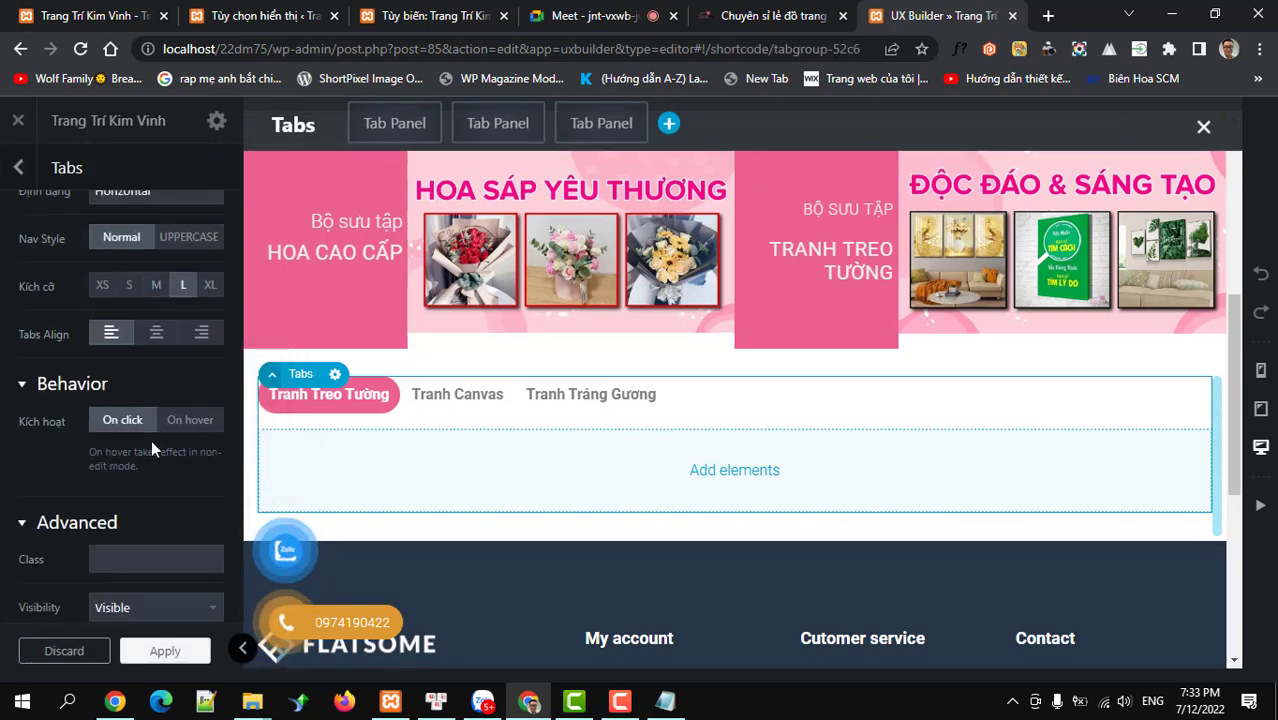
scroll(151, 450, down, 1)
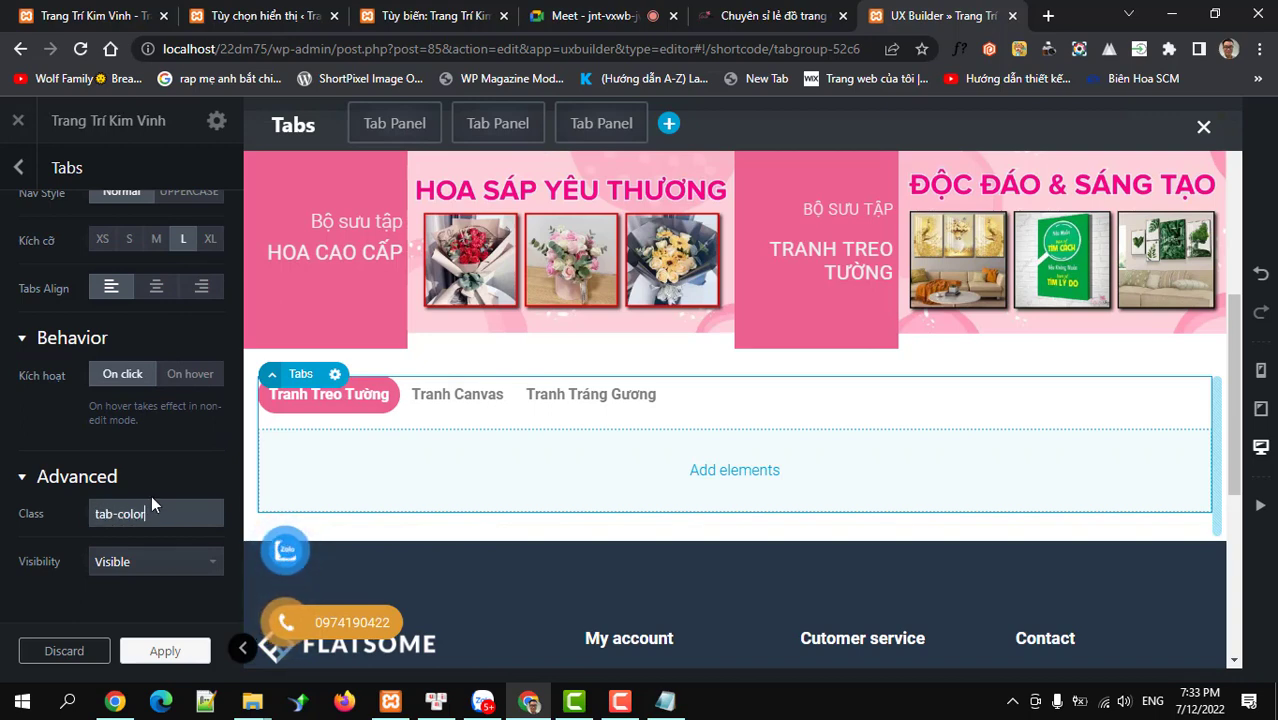
- Change the Tabs element's style to Simple, apply the options and update the page
scroll(124, 435, up, 4)
click(123, 285)
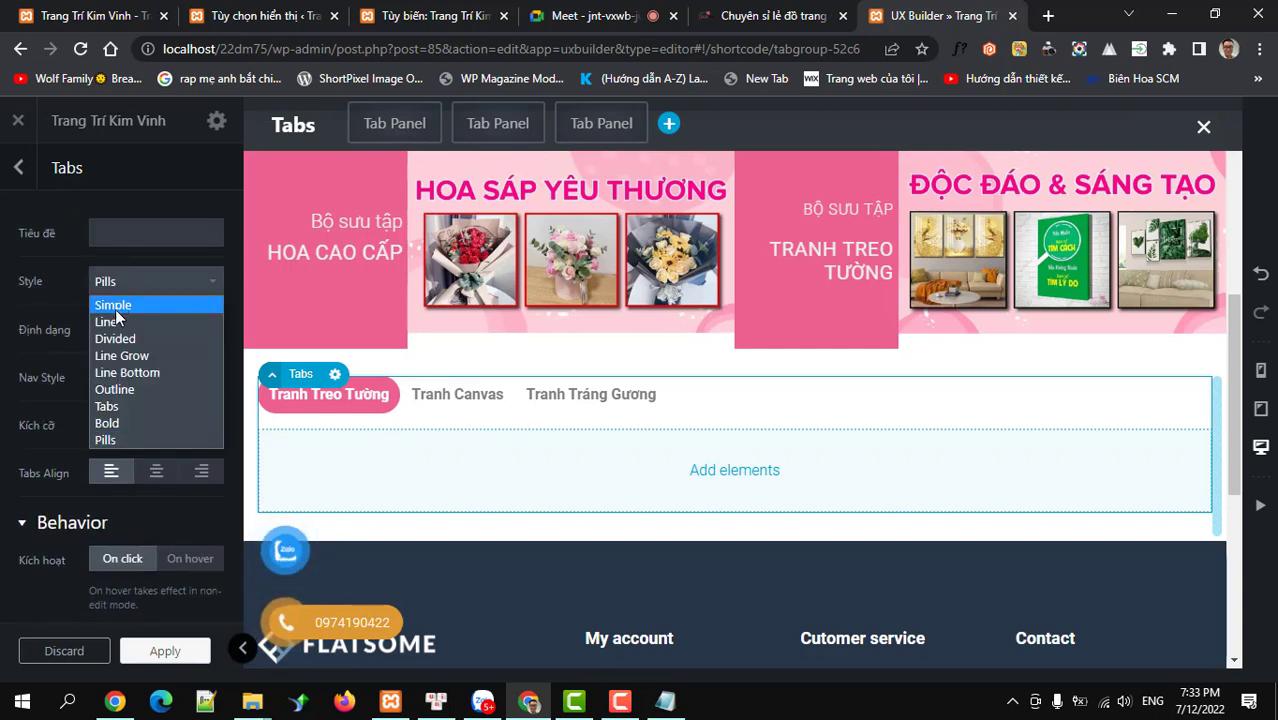
click(115, 309)
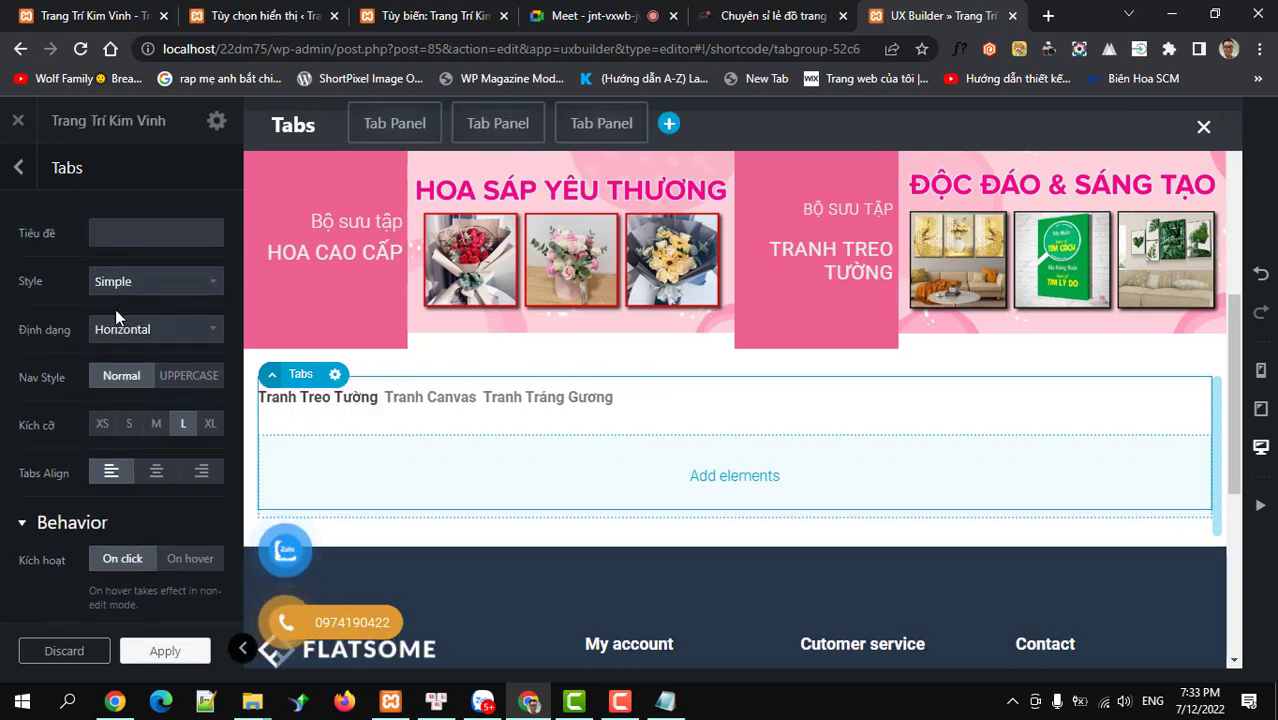
scroll(165, 460, down, 4)
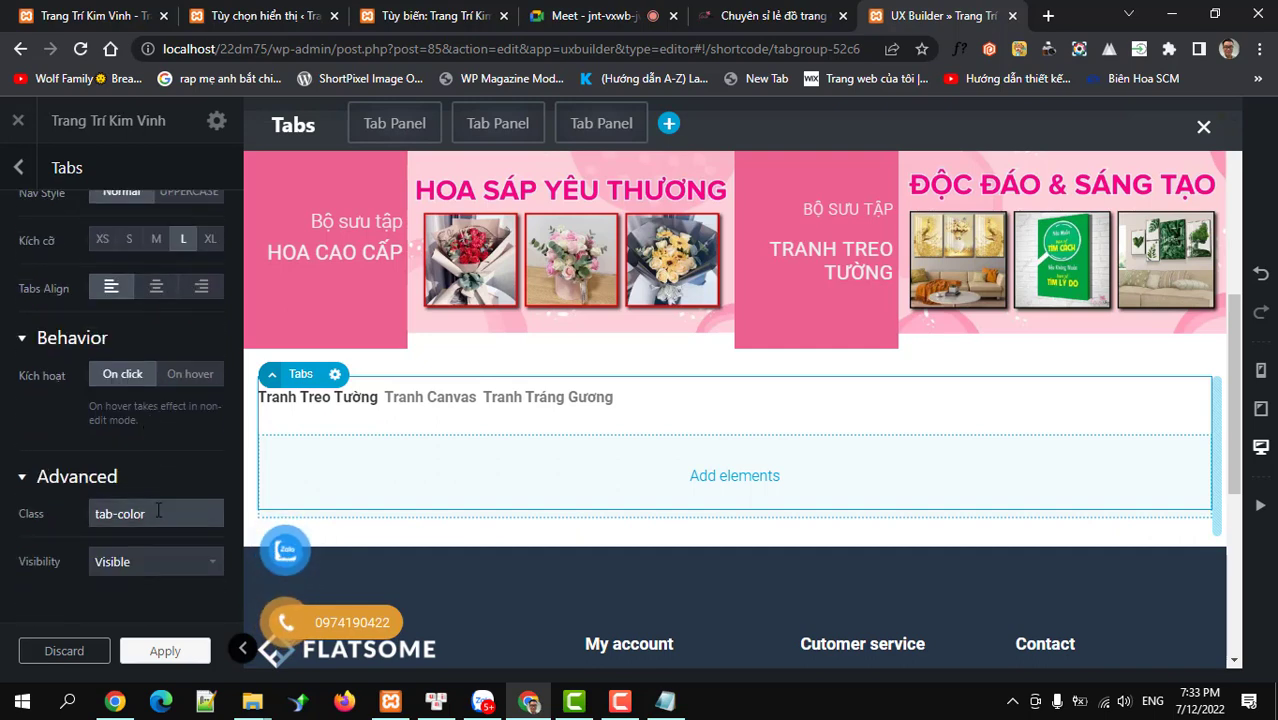
scroll(166, 391, up, 4)
click(124, 285)
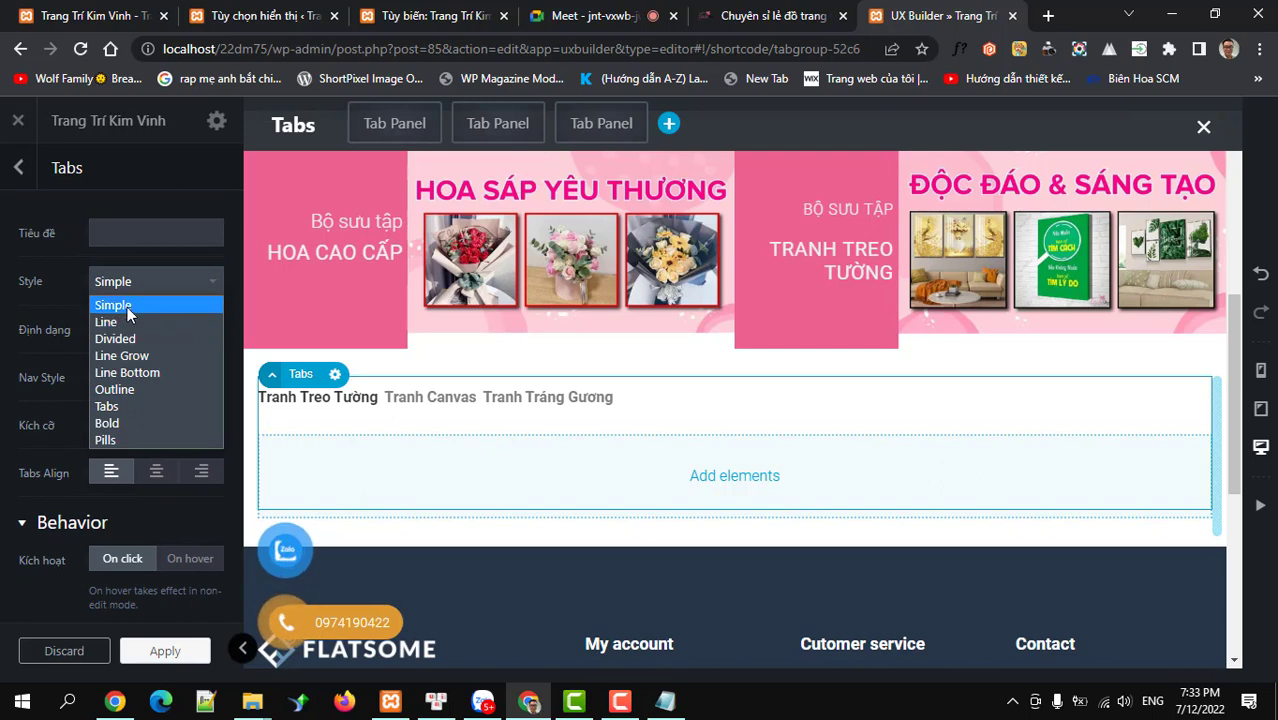
click(127, 307)
click(157, 665)
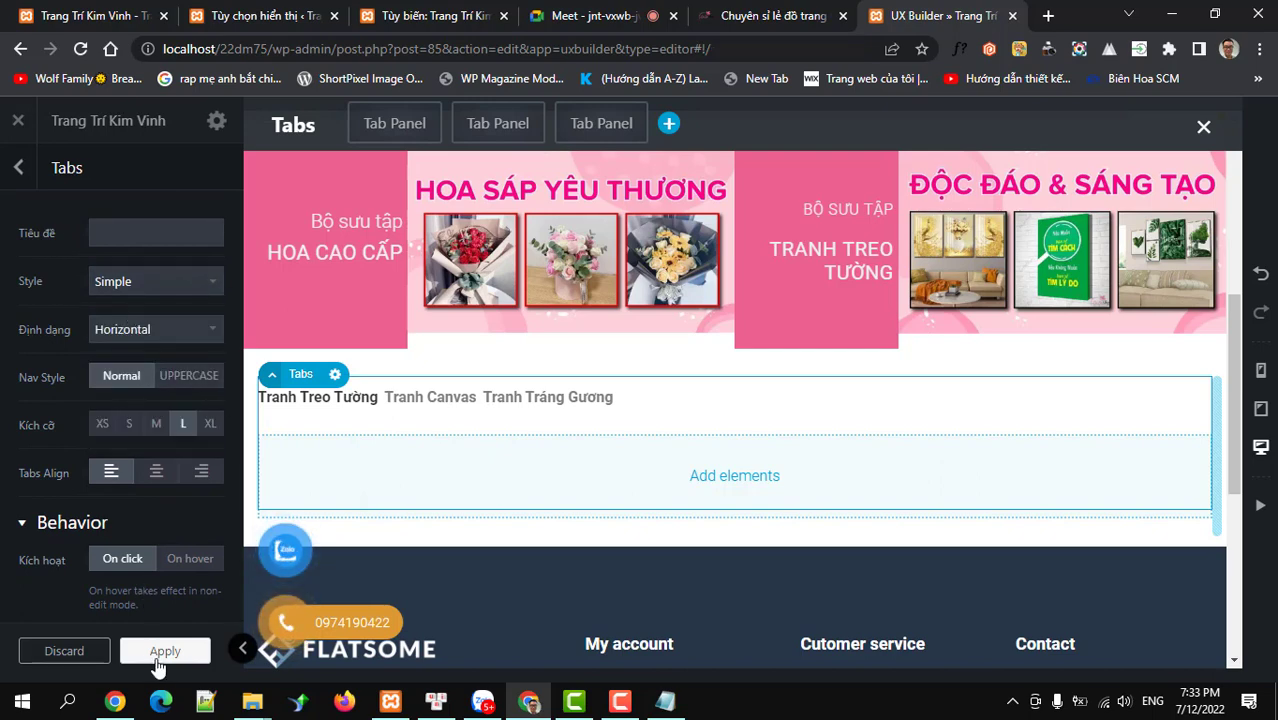
click(148, 660)
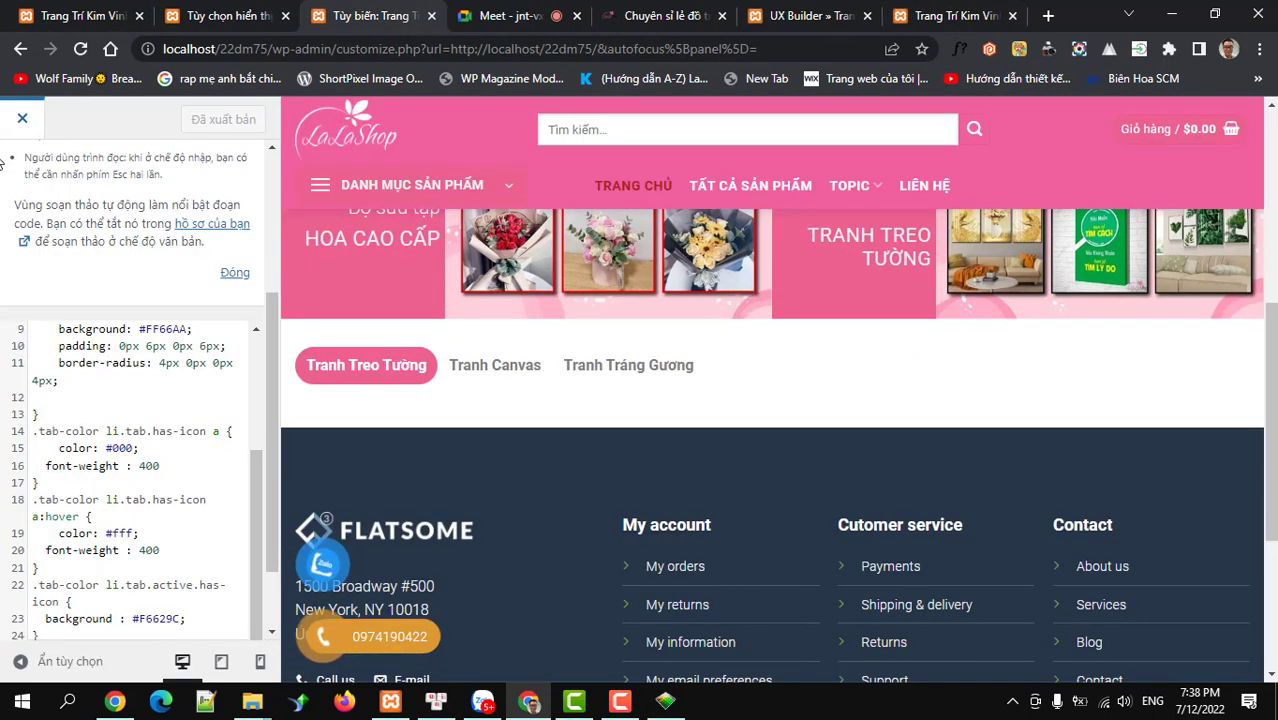
- Check the product tabs in the customizer preview and on the live homepage, and reload the homepage
scroll(101, 437, up, 2)
scroll(105, 435, down, 2)
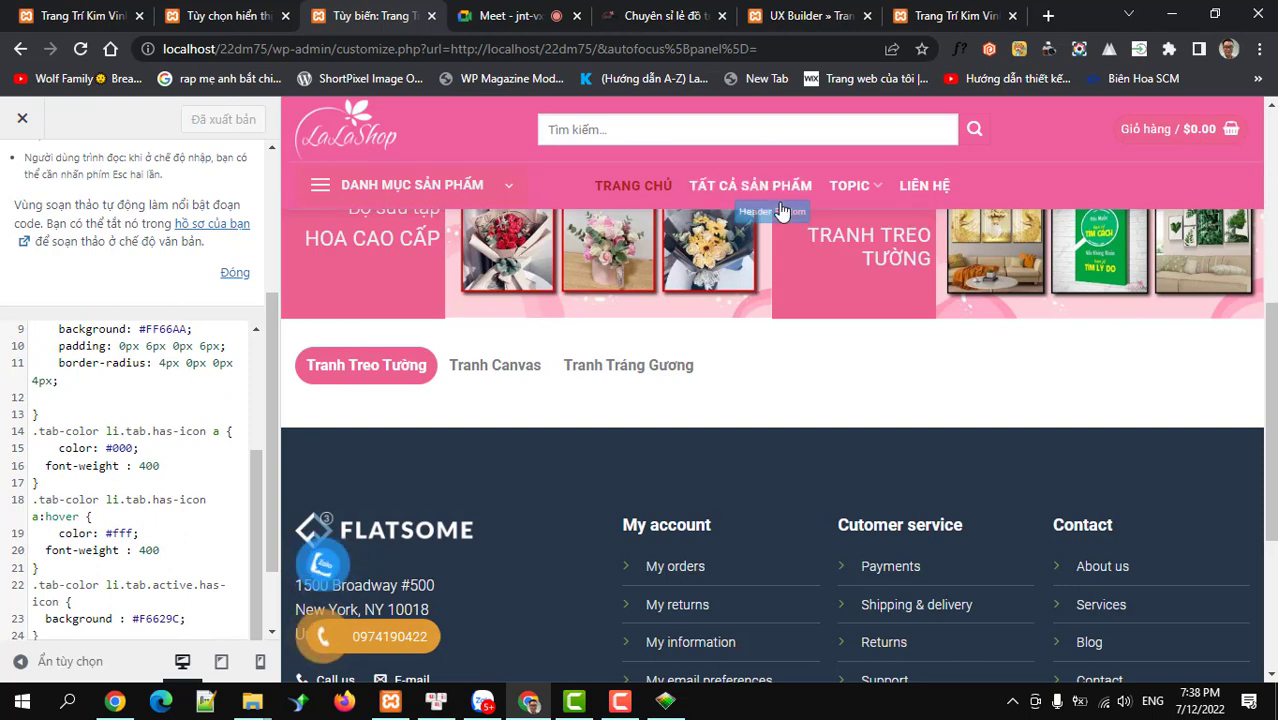
click(922, 16)
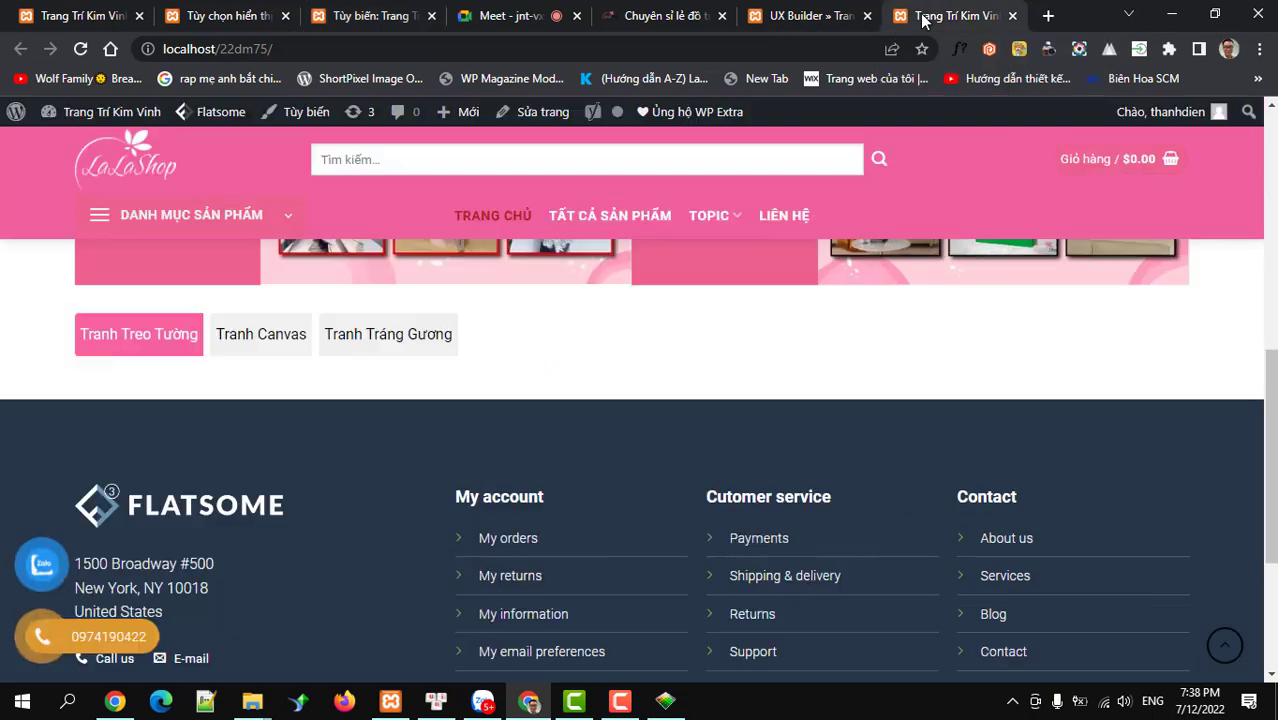
click(80, 49)
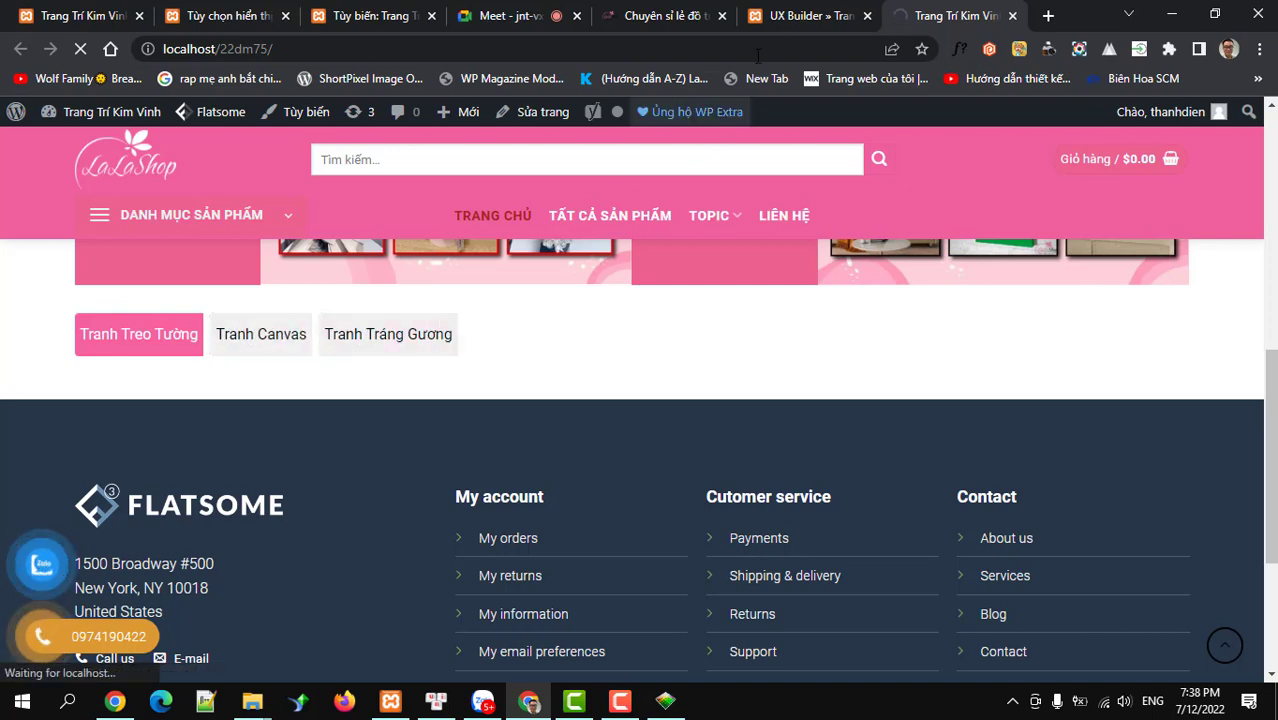
- Reopen the Tabs element's options in UX Builder and review the tab-color class entry
click(776, 18)
scroll(180, 559, down, 2)
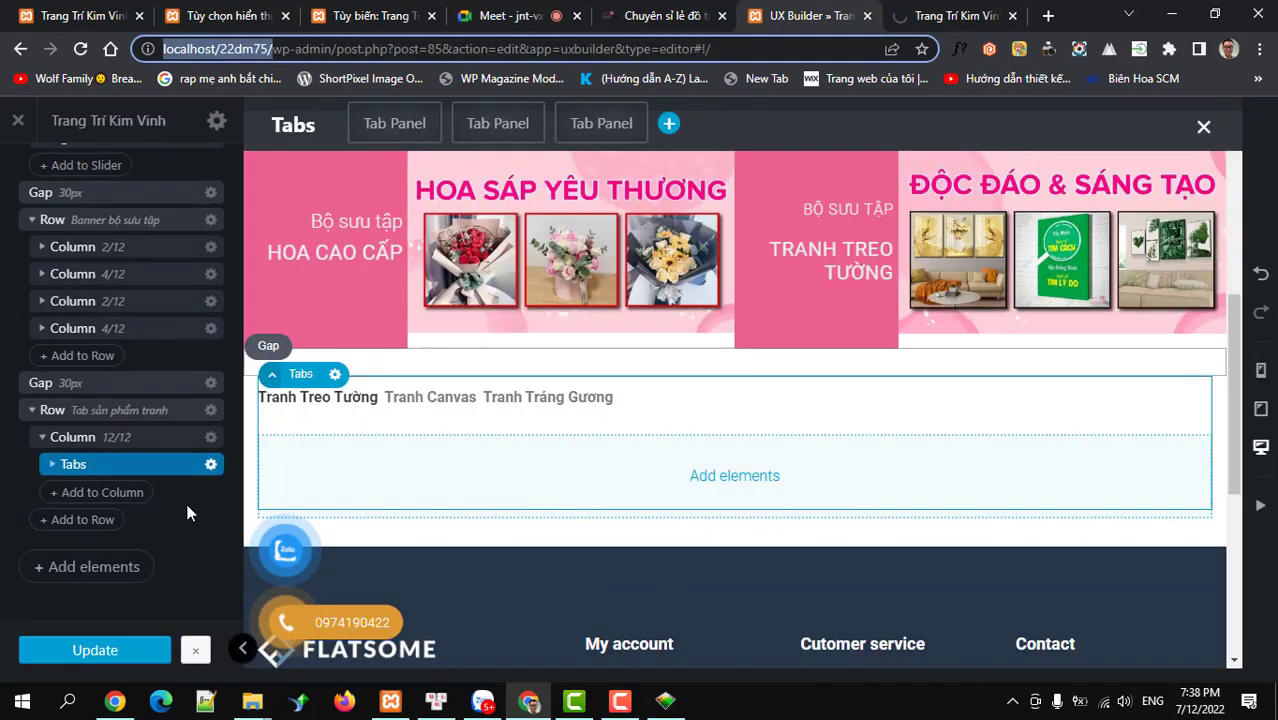
right_click(188, 464)
click(157, 511)
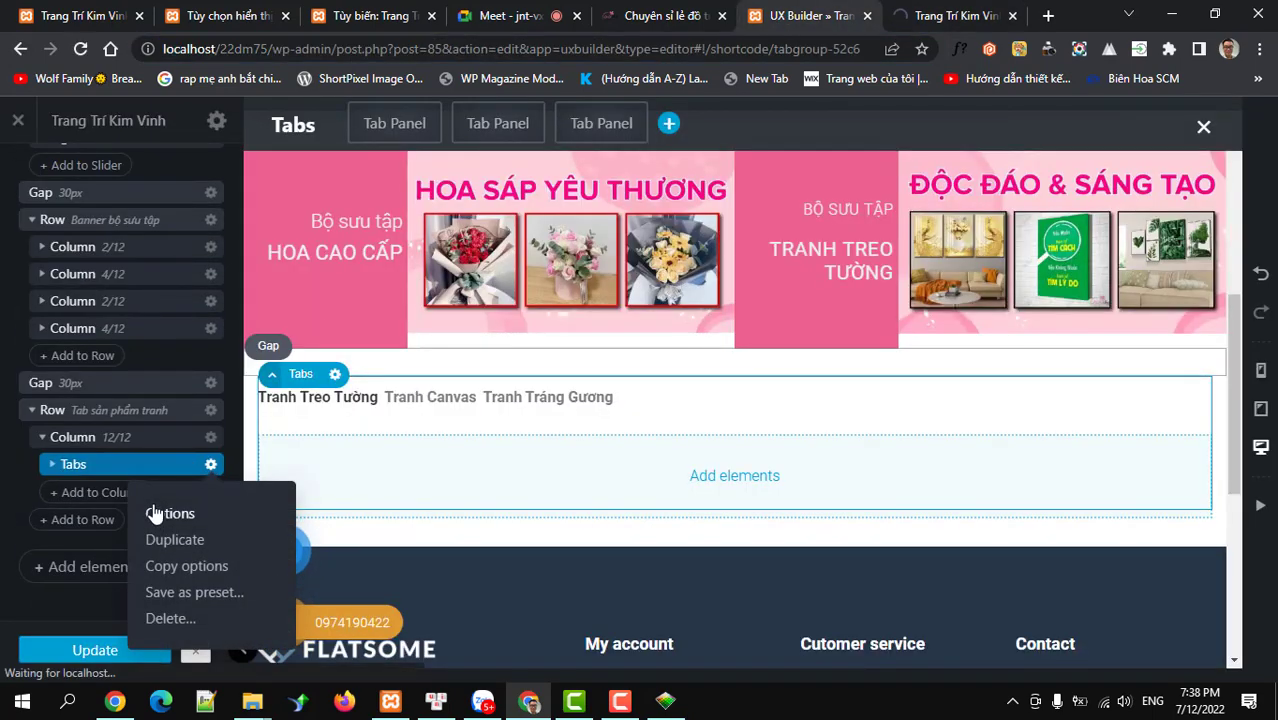
scroll(135, 480, down, 2)
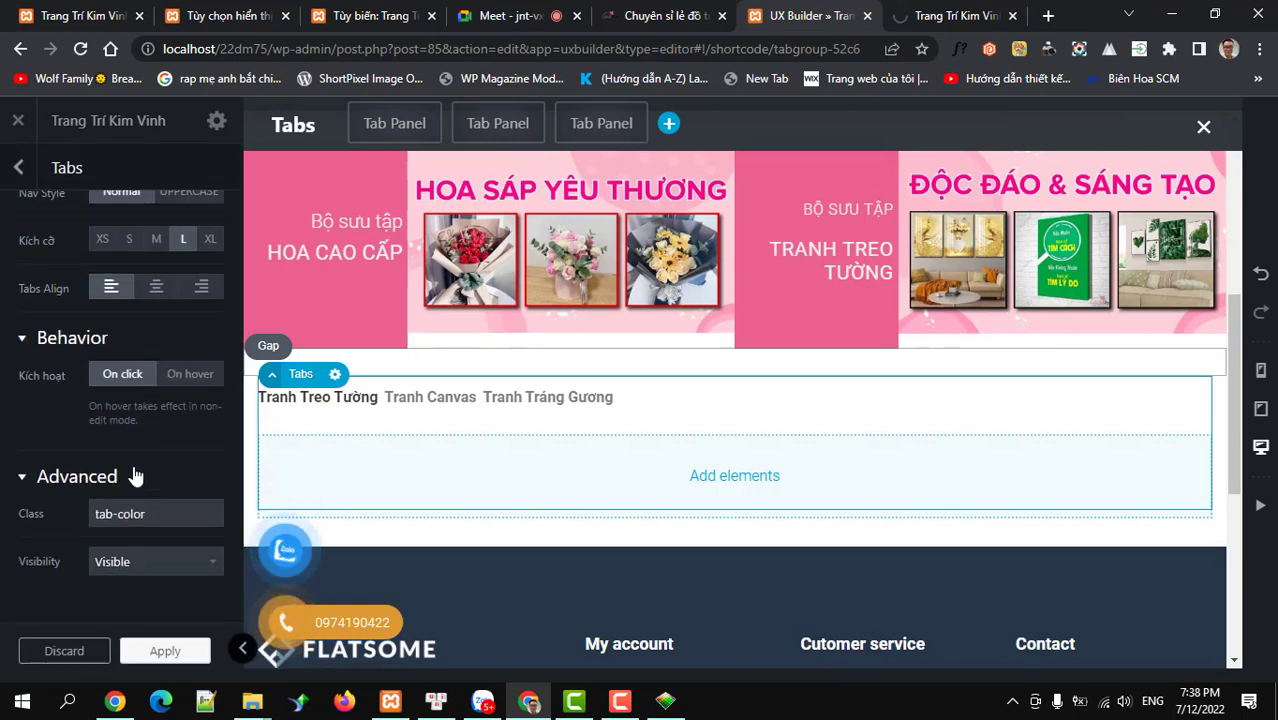
triple_click(108, 517)
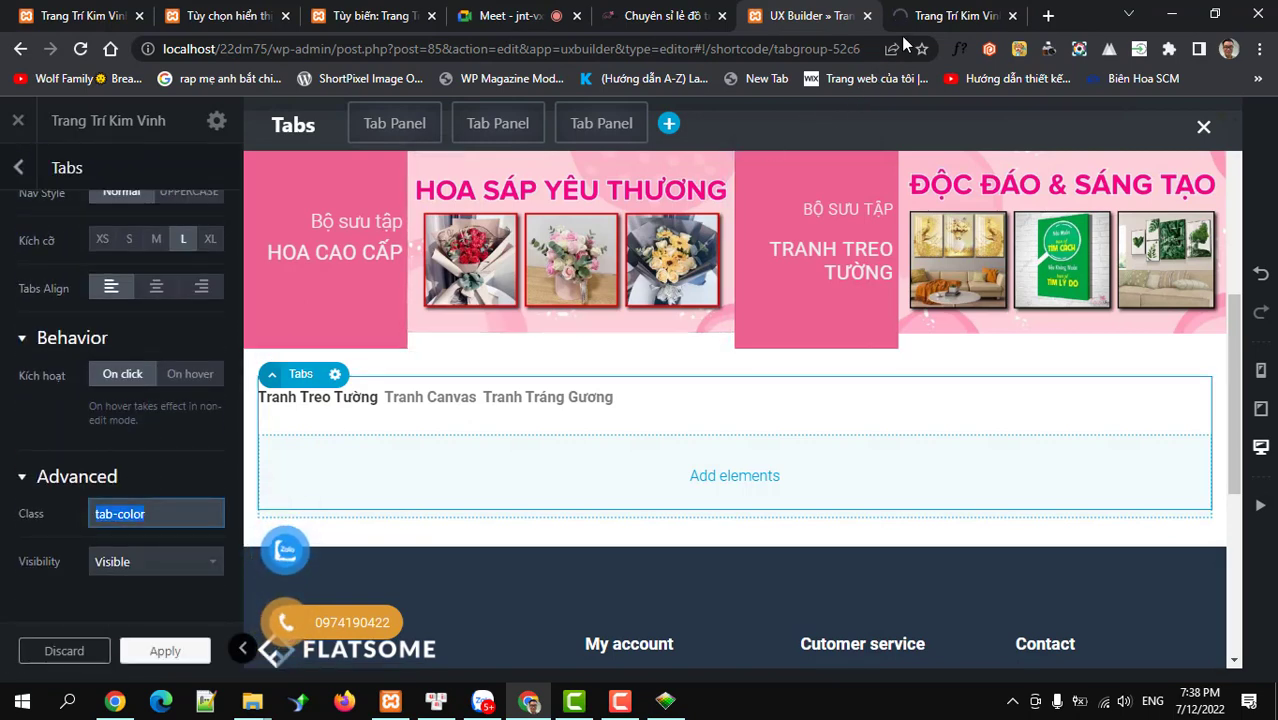
- Examine the hover styling of the Tranh Canvas and Tranh Tráng Gương tabs on the live homepage
click(950, 15)
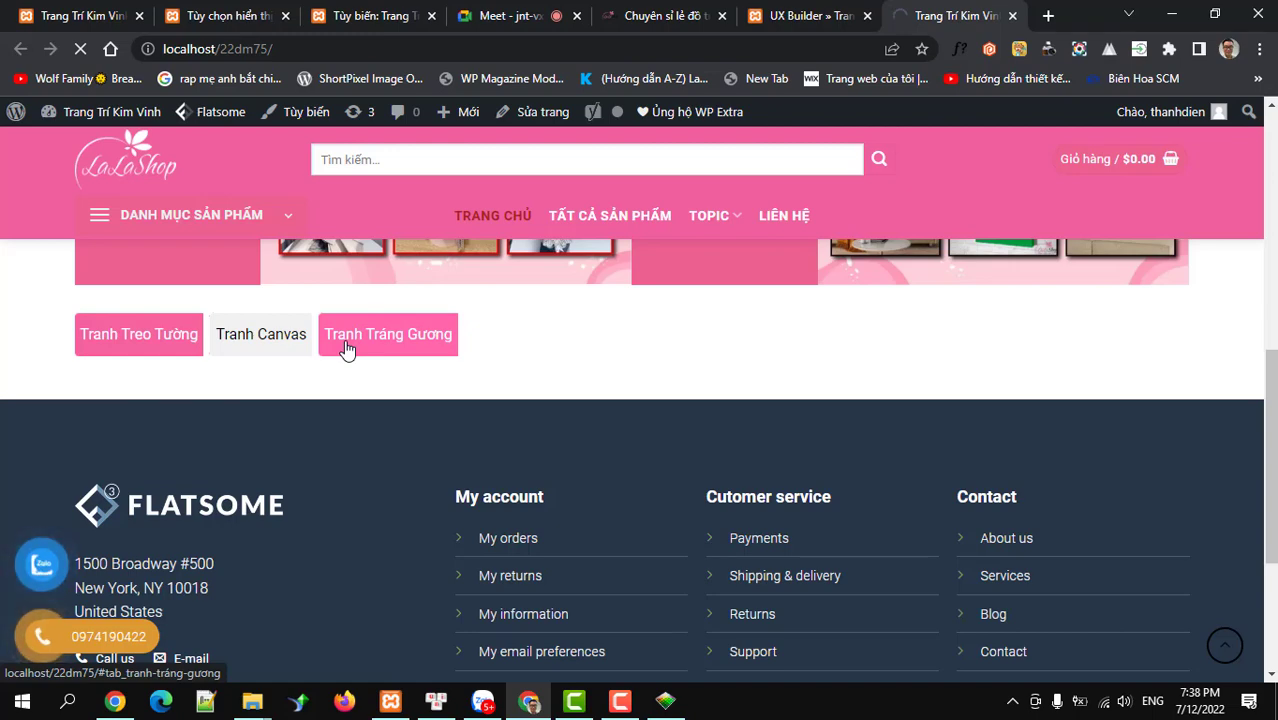
mouse_move(265, 394)
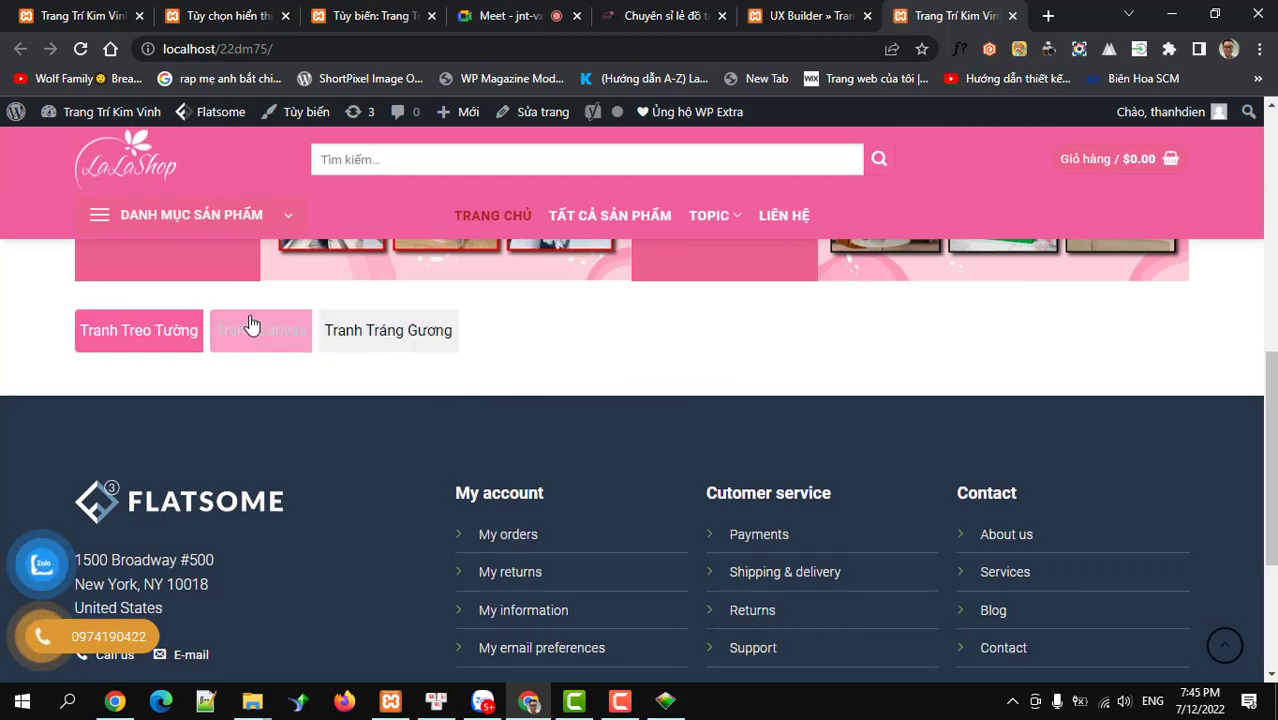
mouse_move(237, 413)
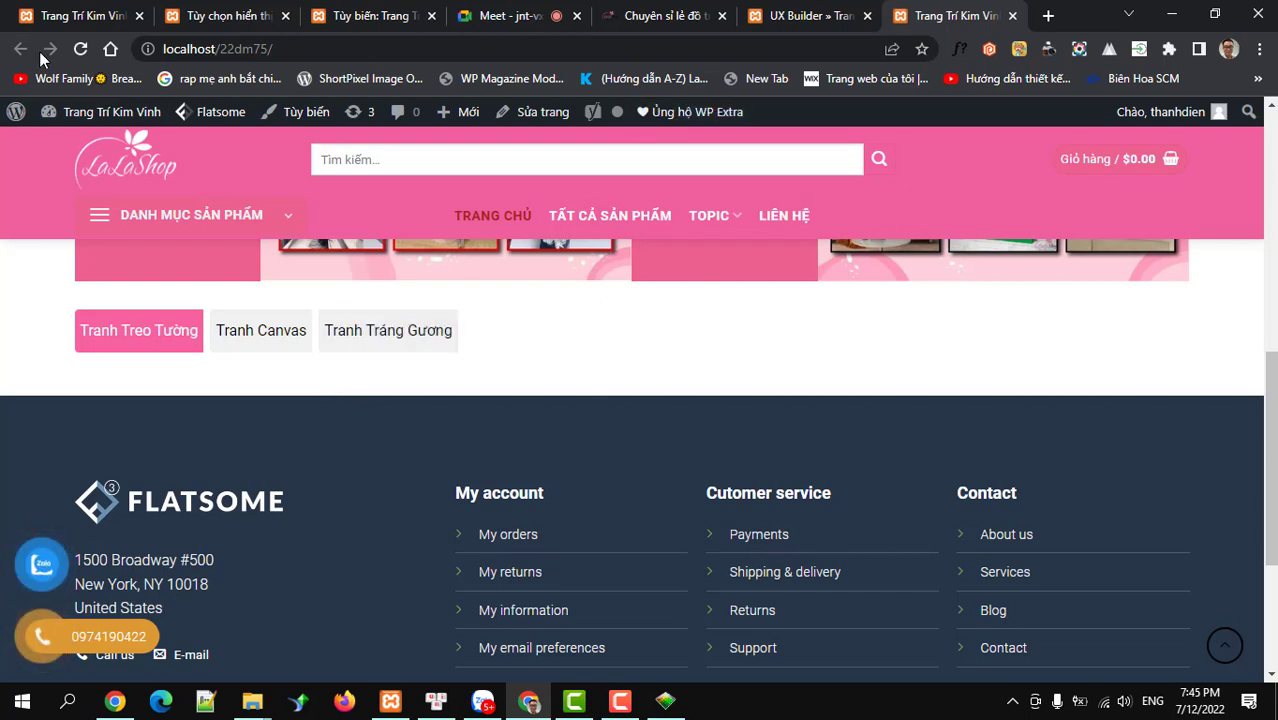
- Go to the WordPress admin and open the Sản phẩm product list
click(290, 48)
text(wp-admin)
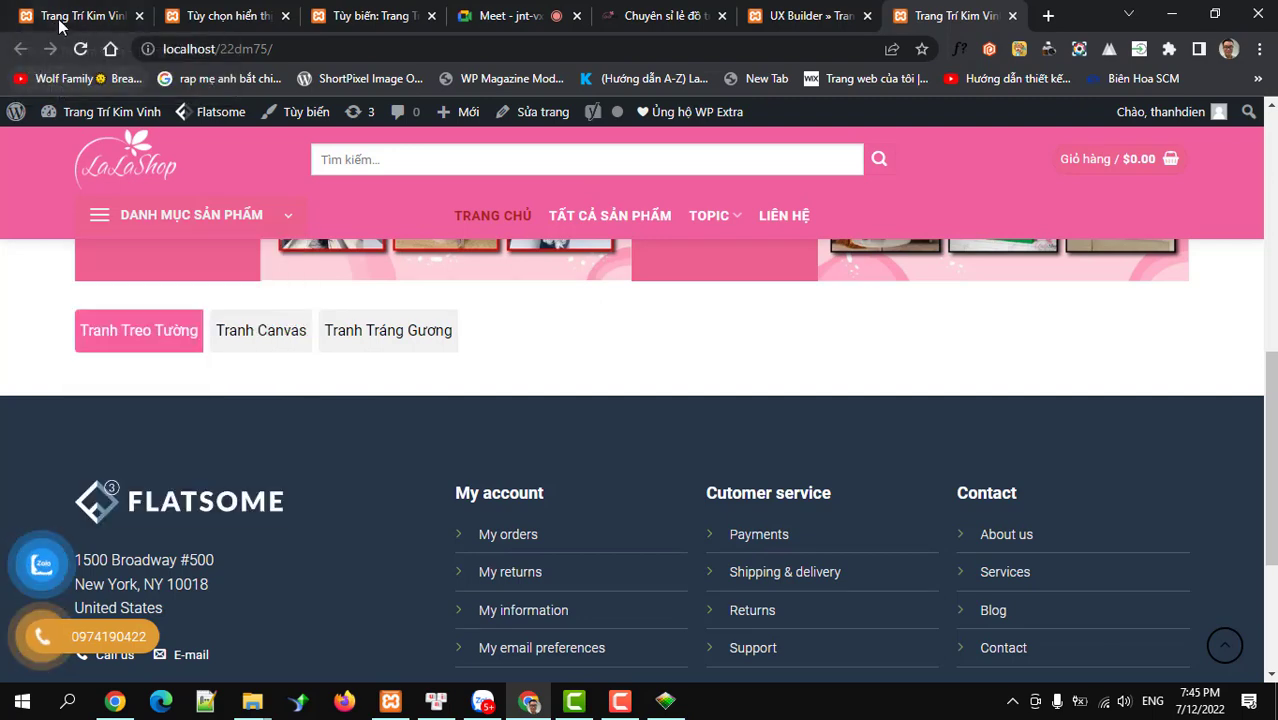
key(Return)
click(194, 16)
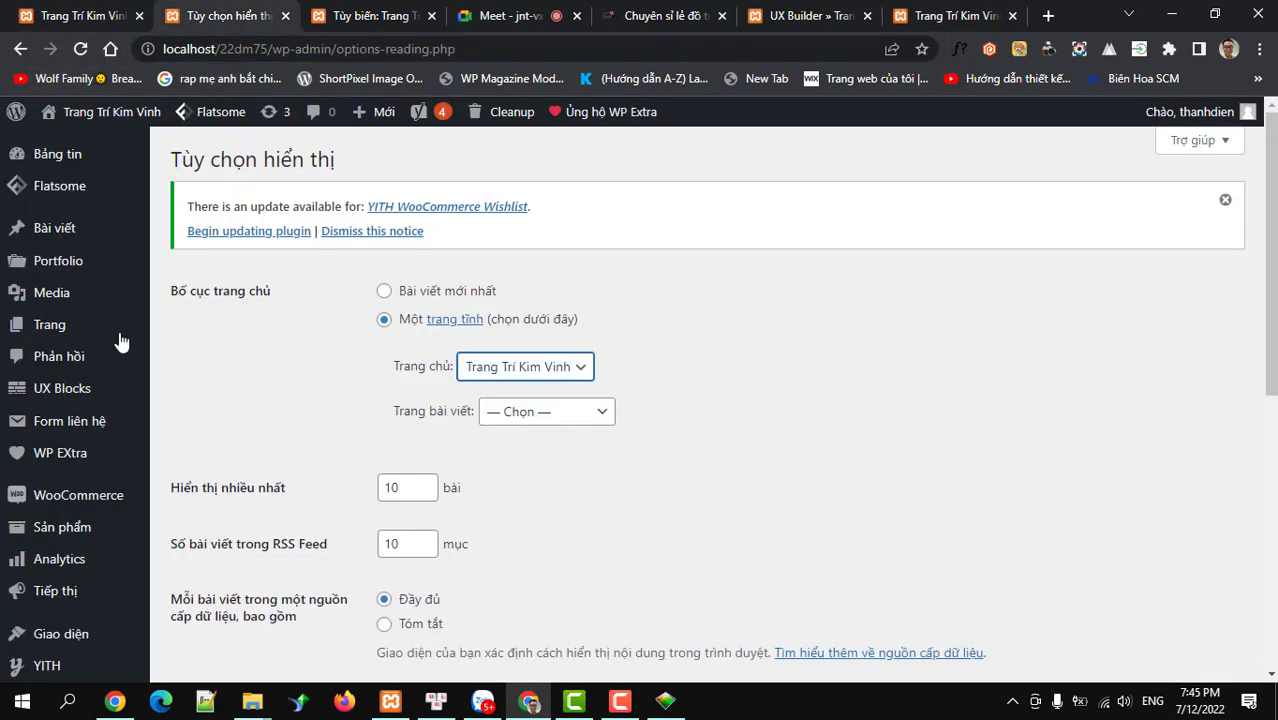
click(76, 533)
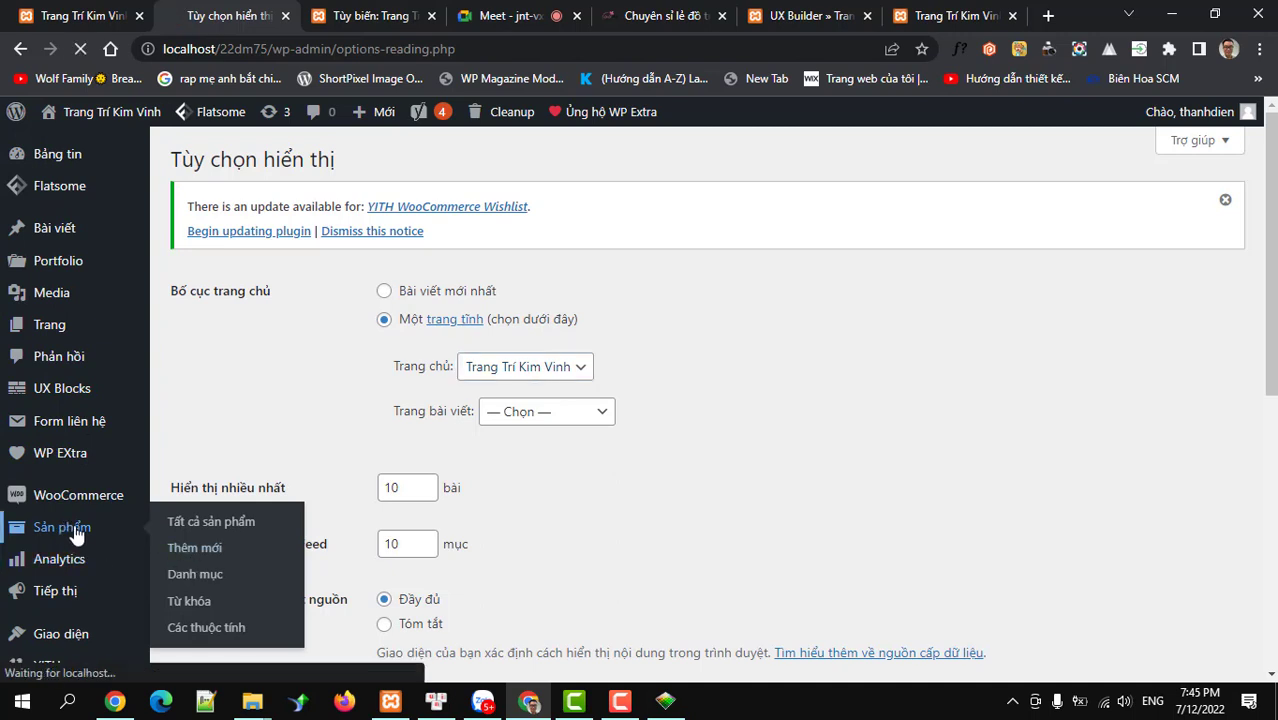
- Look over the picture tabs and product category menu on the live homepage and return to the product admin
click(943, 16)
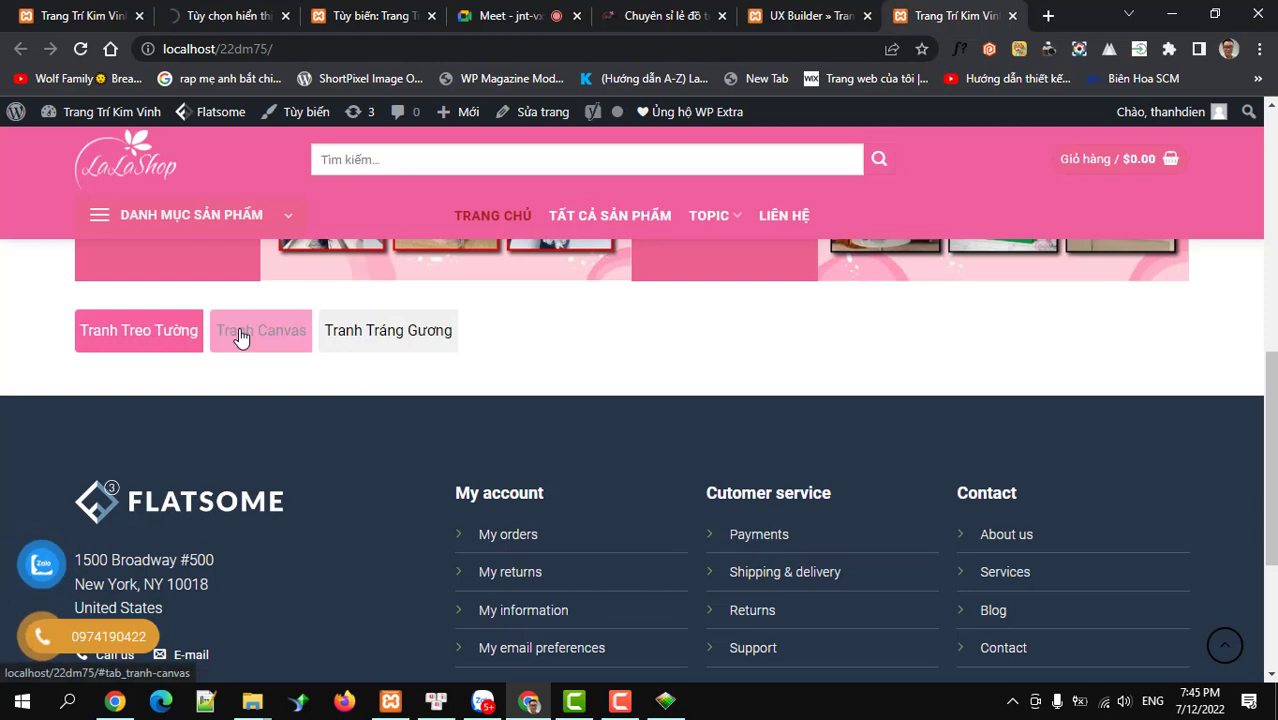
click(95, 15)
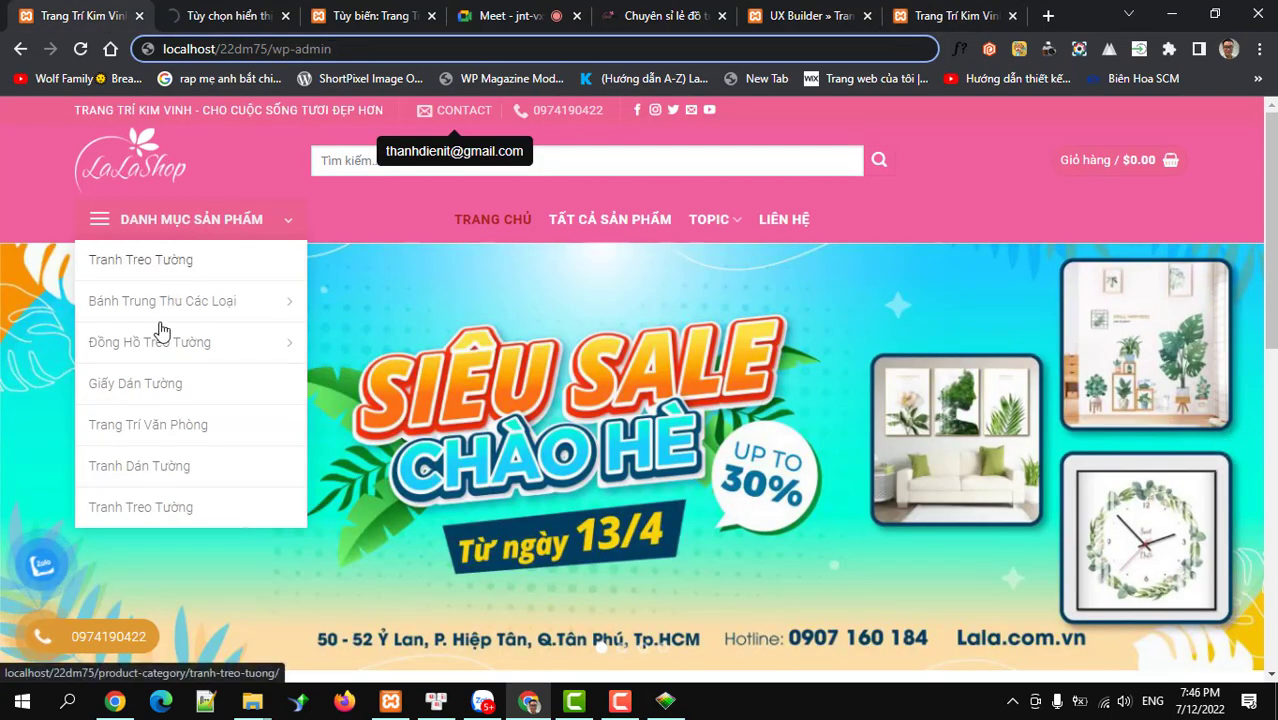
click(218, 24)
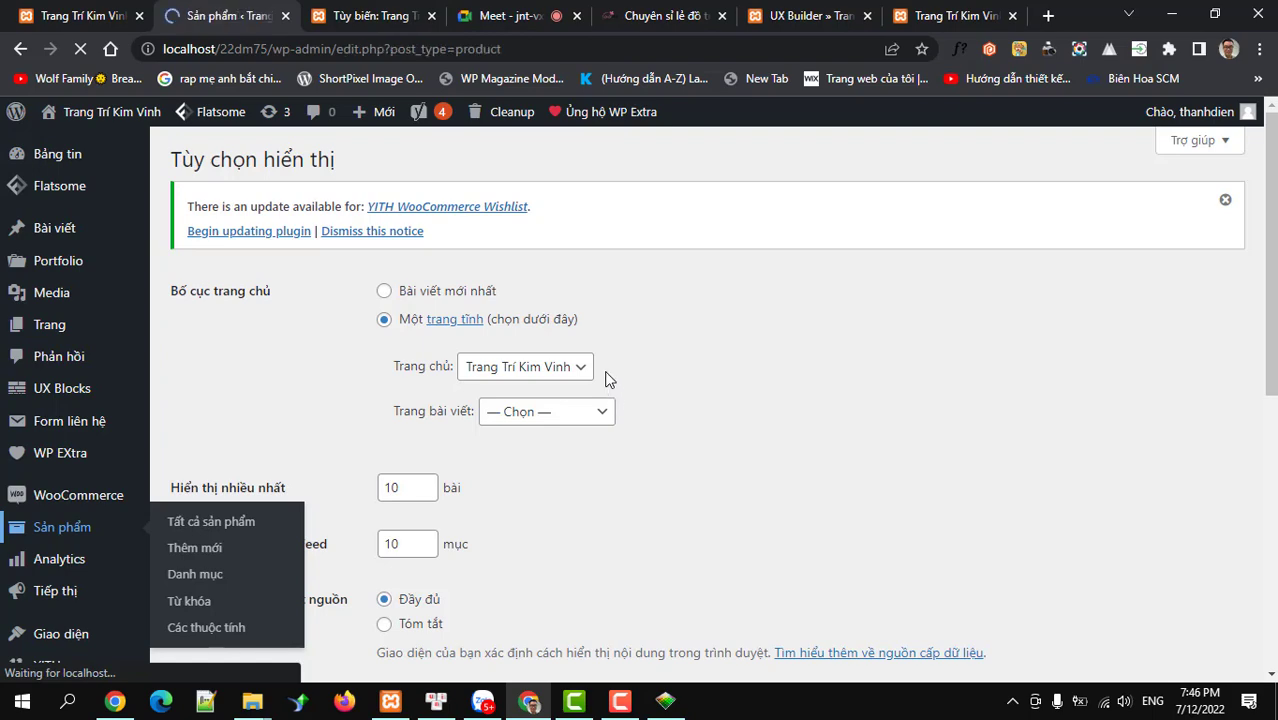
- Hide the Custom Sidebars, Số đường dẫn nội bộ nhận được and Số đường dẫn nội bộ liên kết tới columns in the product list
scroll(400, 456, down, 4)
scroll(433, 448, up, 3)
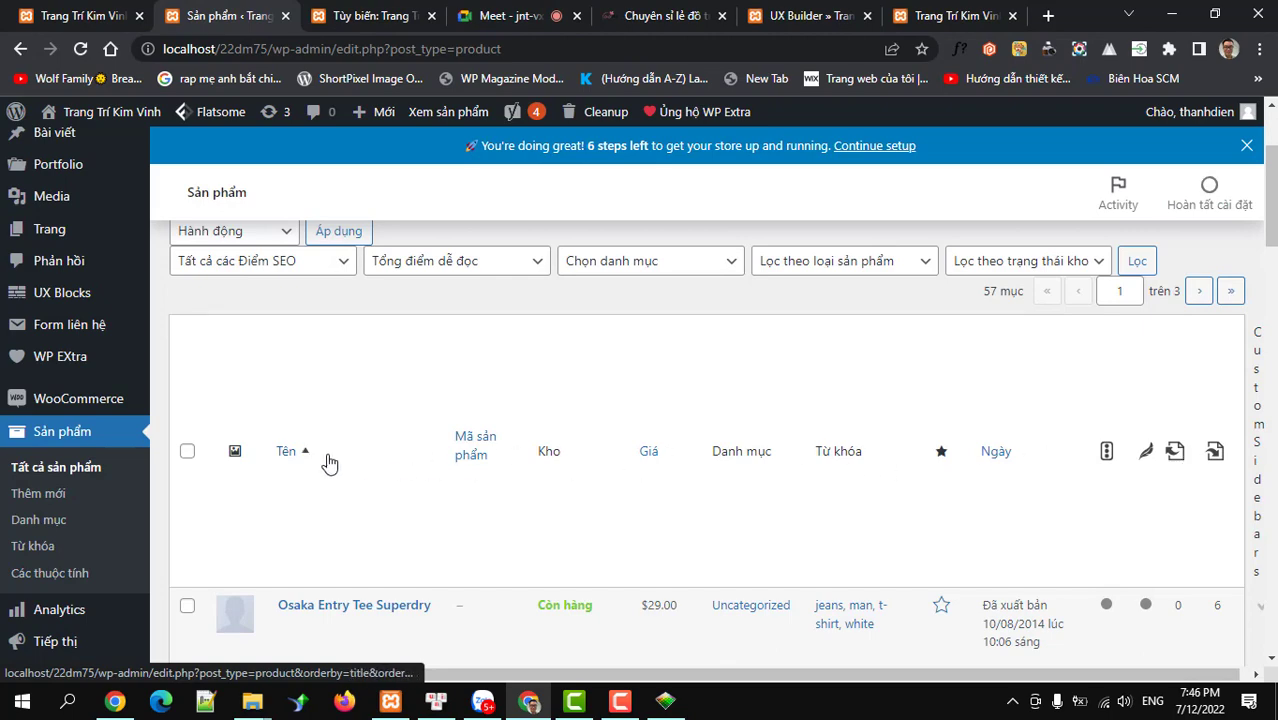
scroll(1087, 467, up, 2)
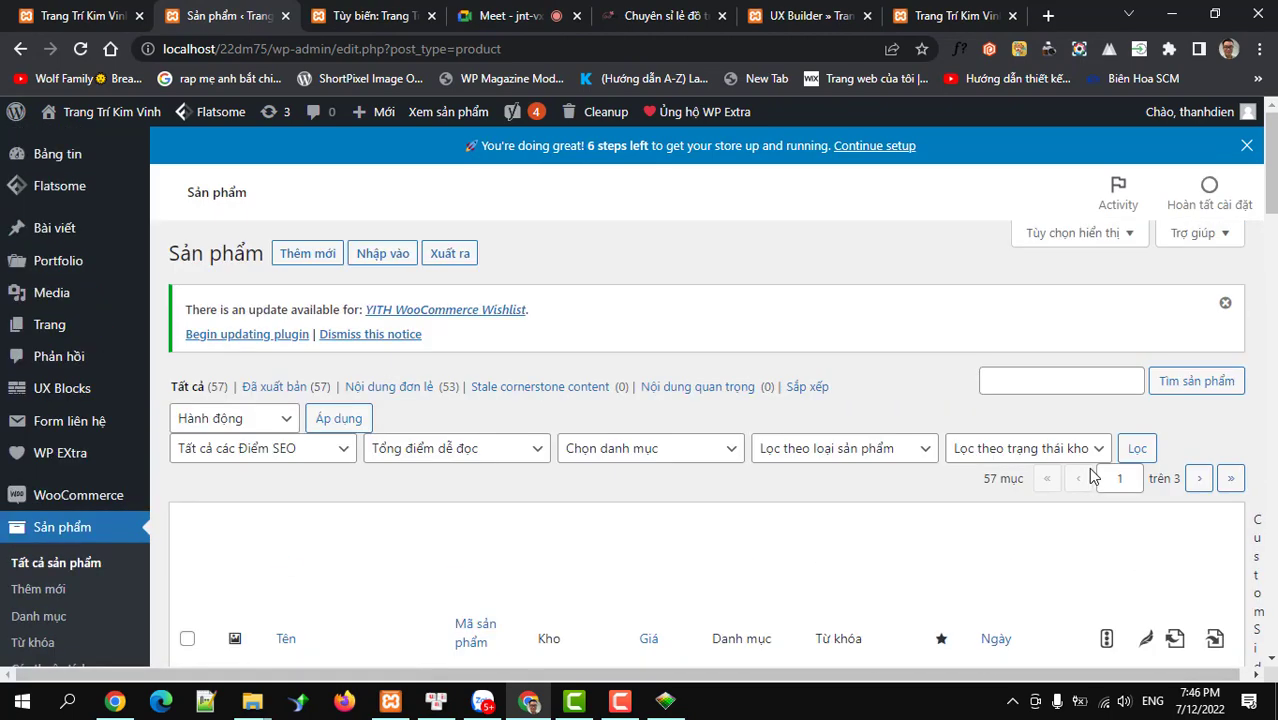
click(1120, 242)
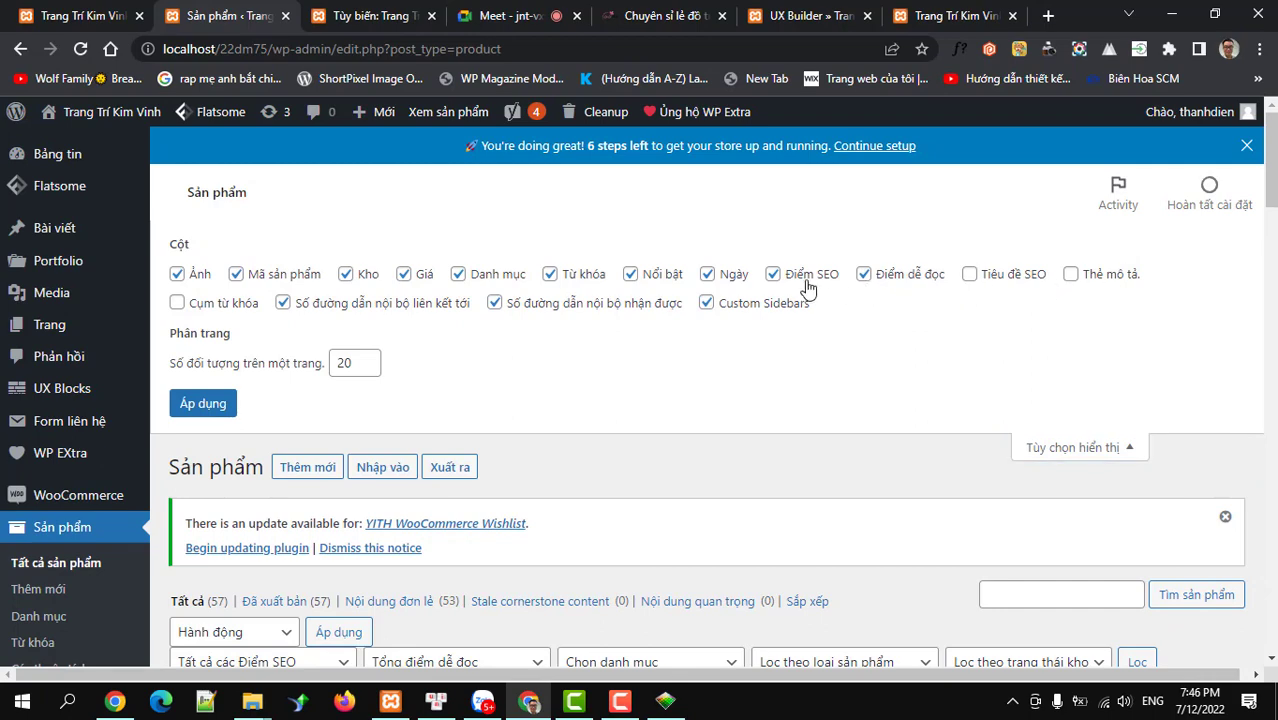
click(707, 306)
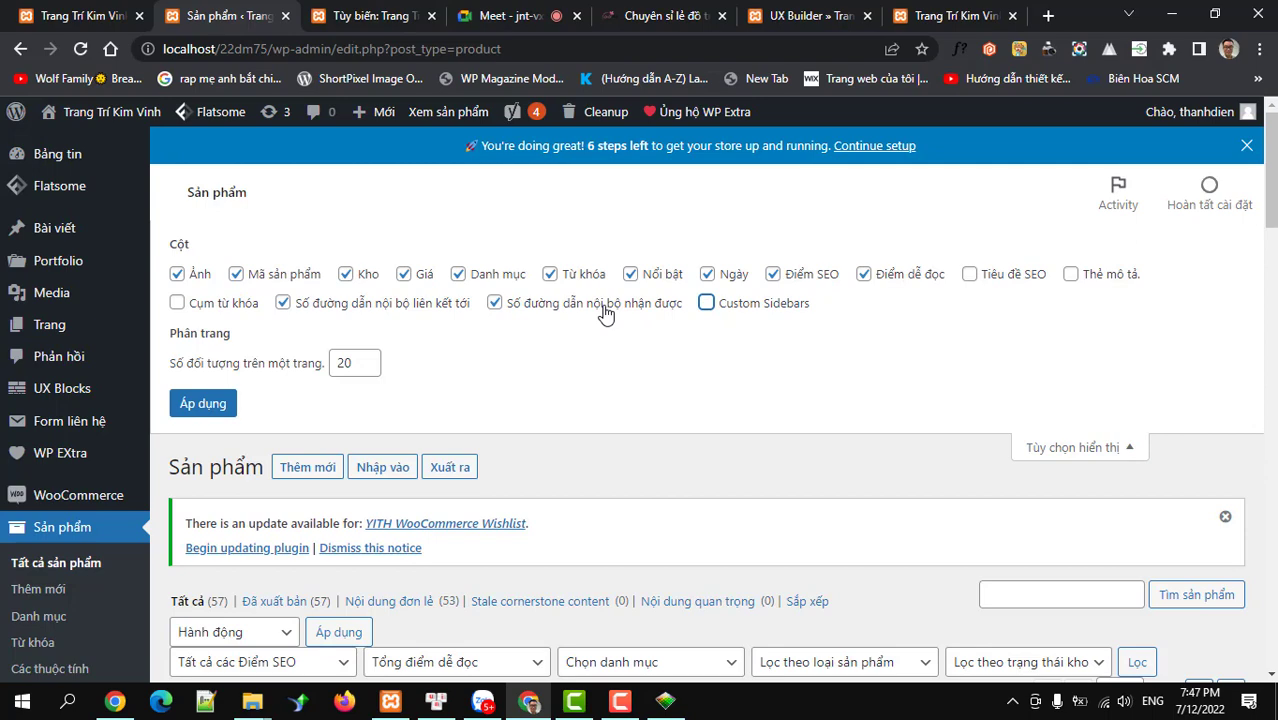
click(494, 302)
click(283, 302)
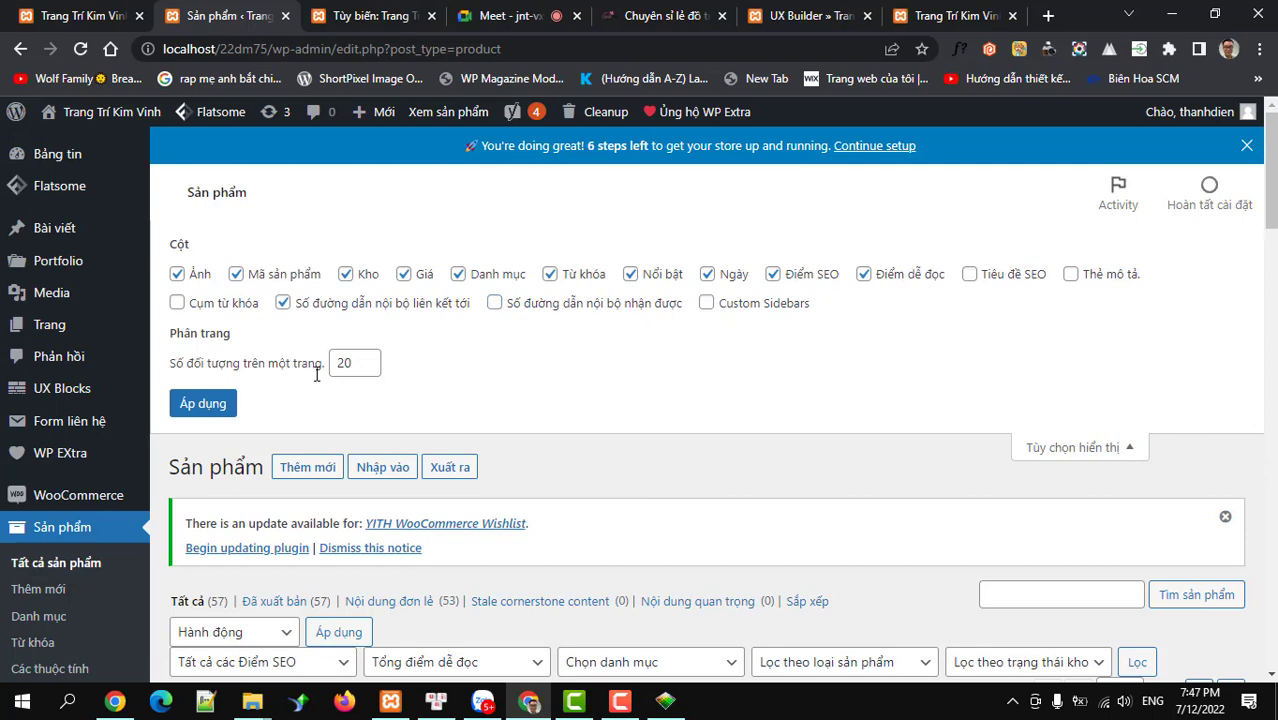
click(205, 405)
- Look over the product list and its category filter options
scroll(507, 419, down, 5)
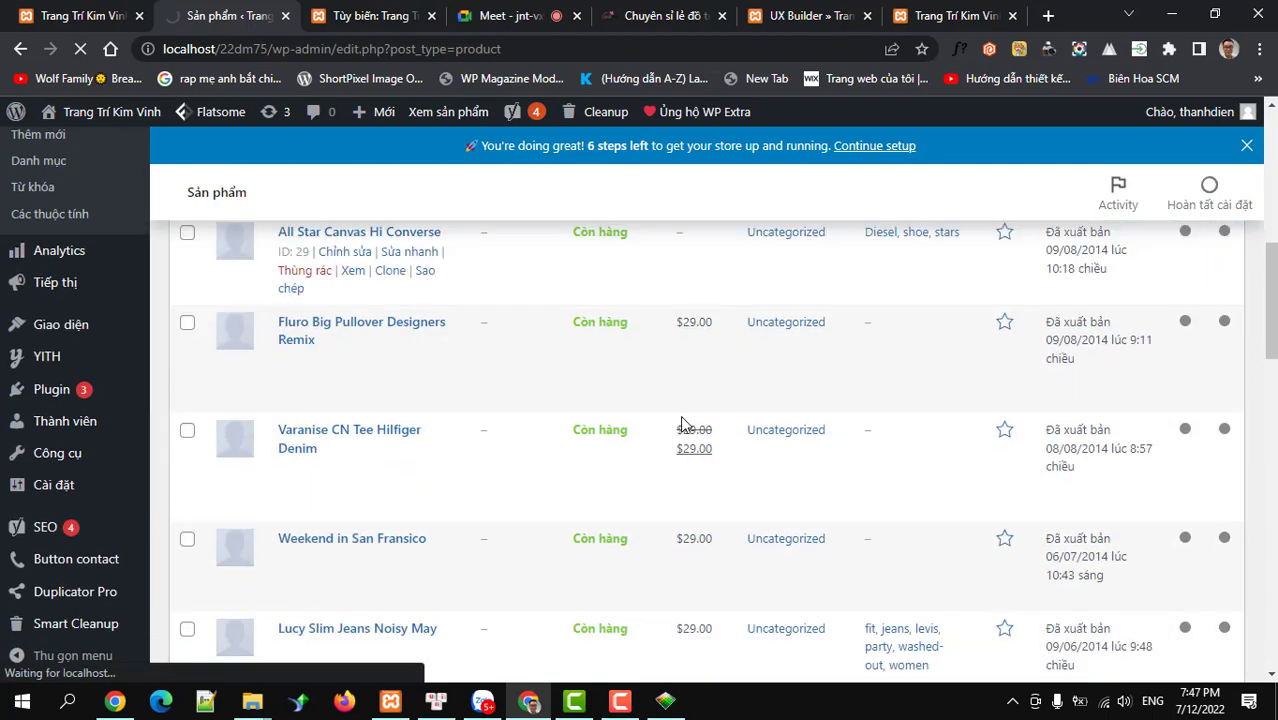
scroll(600, 440, up, 2)
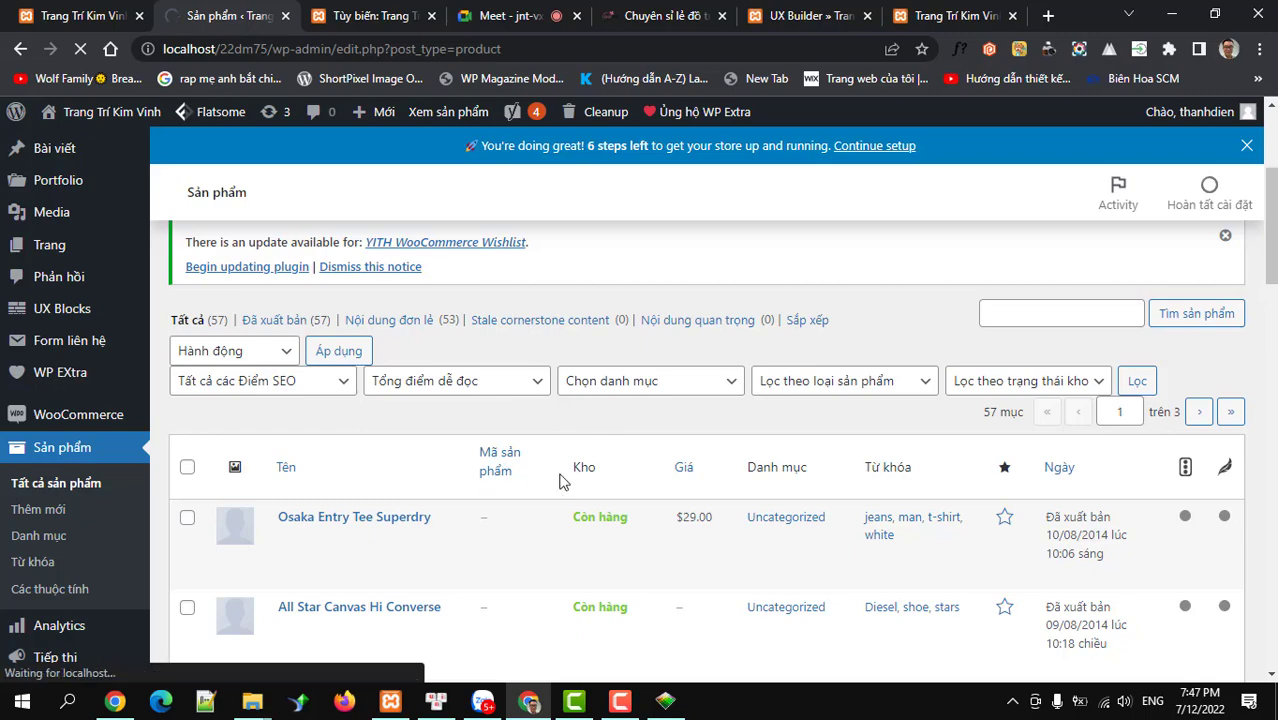
scroll(560, 482, down, 5)
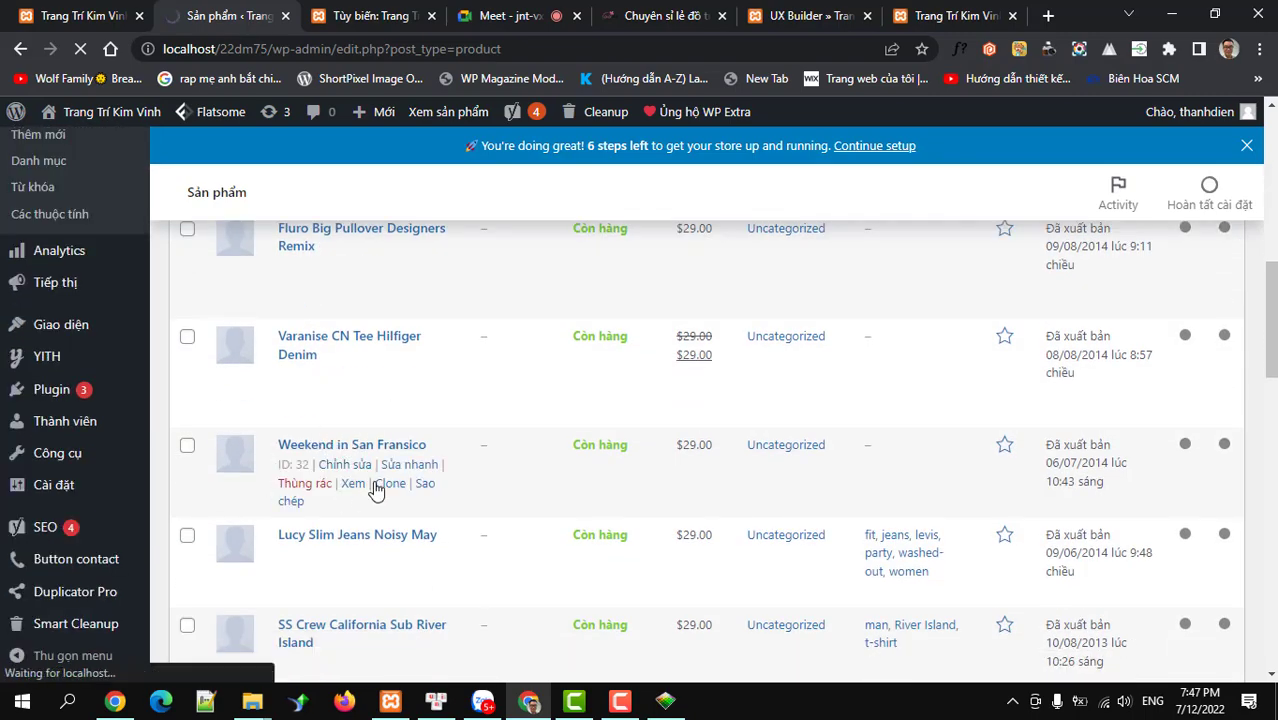
scroll(378, 487, up, 8)
scroll(390, 488, down, 4)
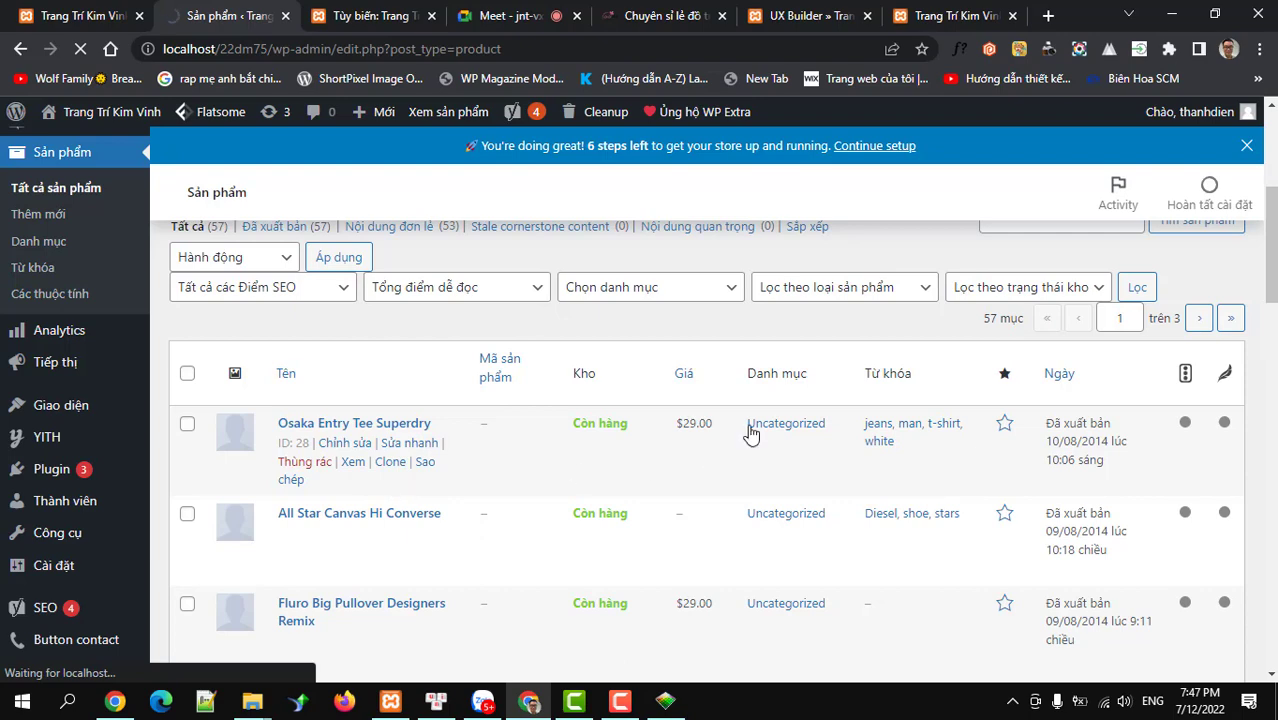
scroll(800, 434, down, 3)
scroll(591, 478, up, 4)
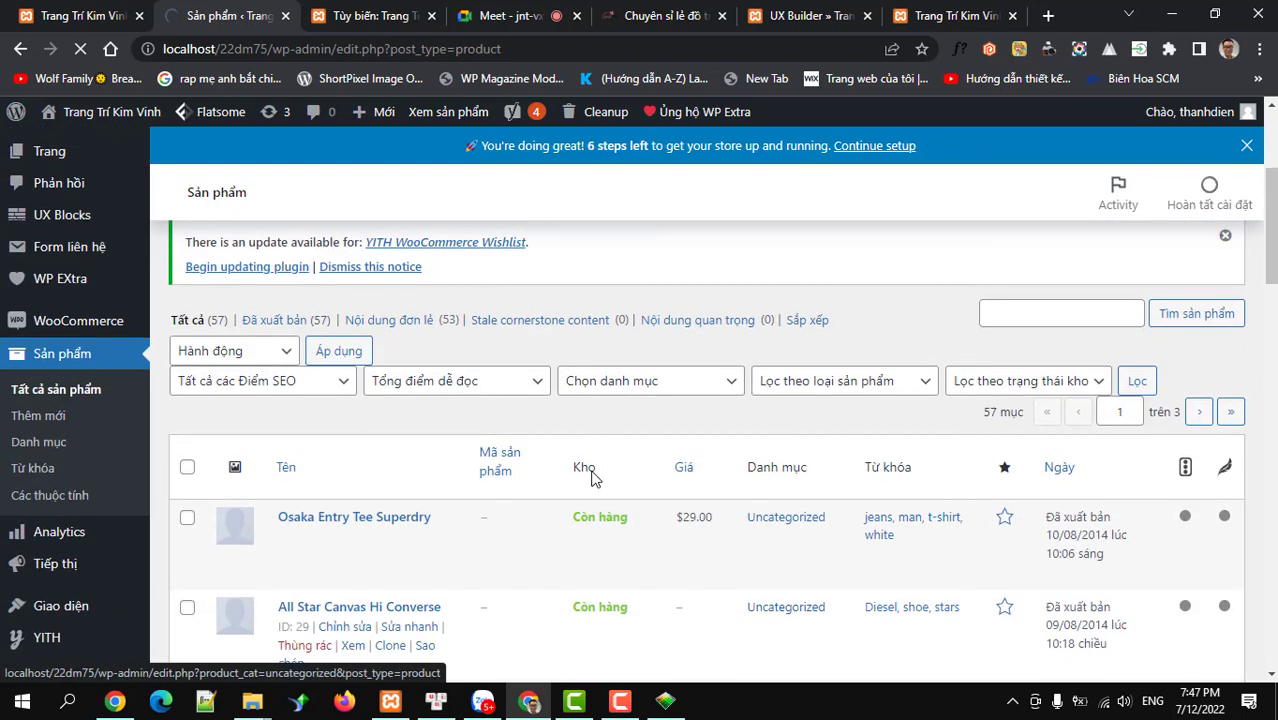
click(620, 386)
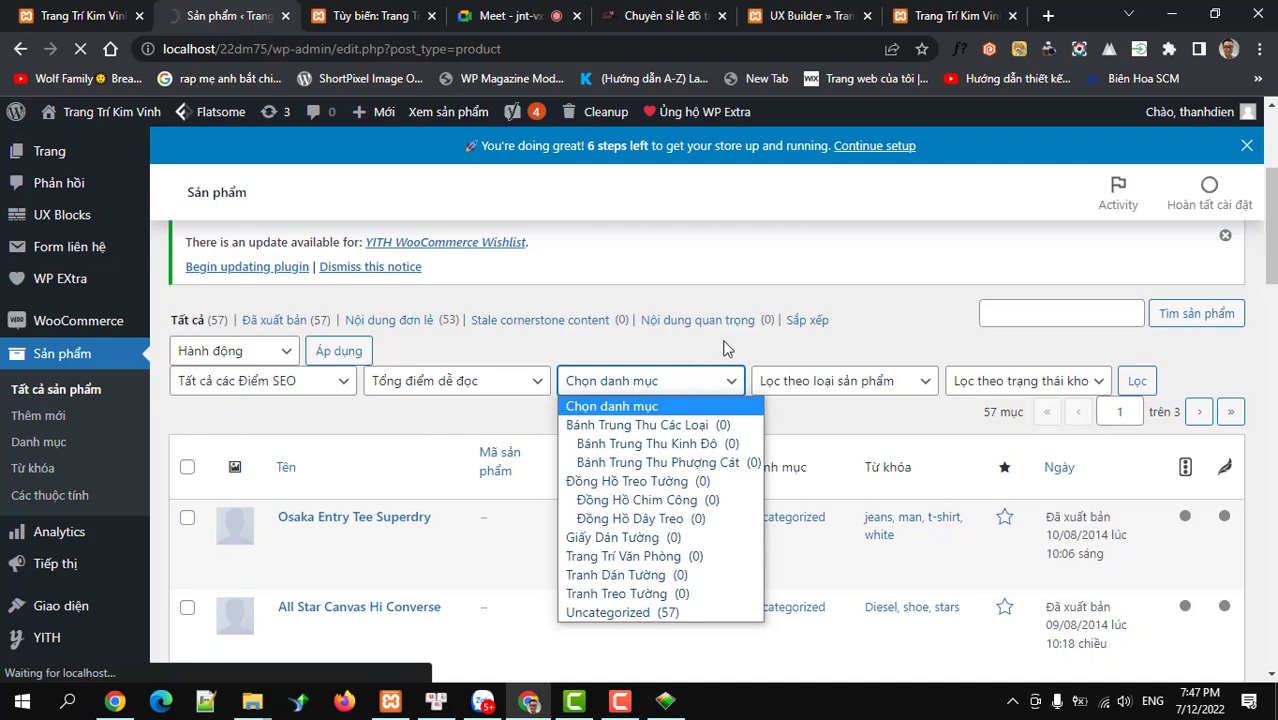
- Check the picture tabs and product category menu on the live homepage, and return to the product list
click(940, 15)
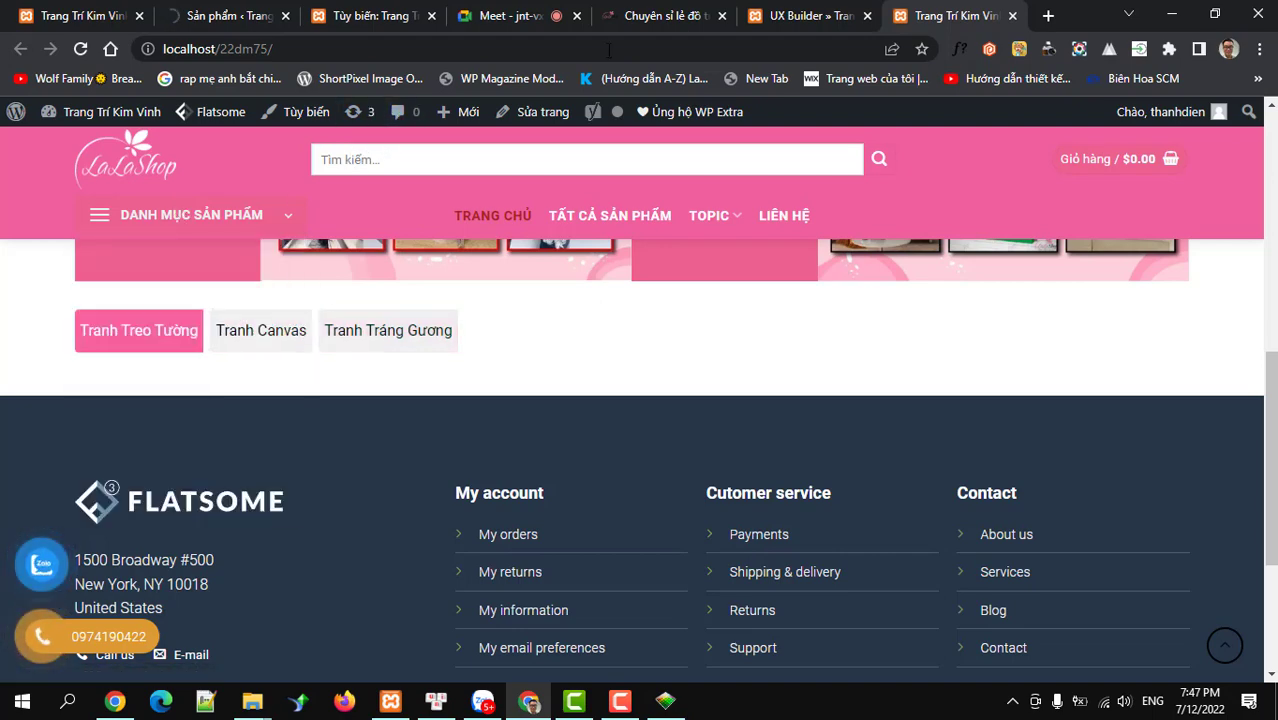
click(68, 23)
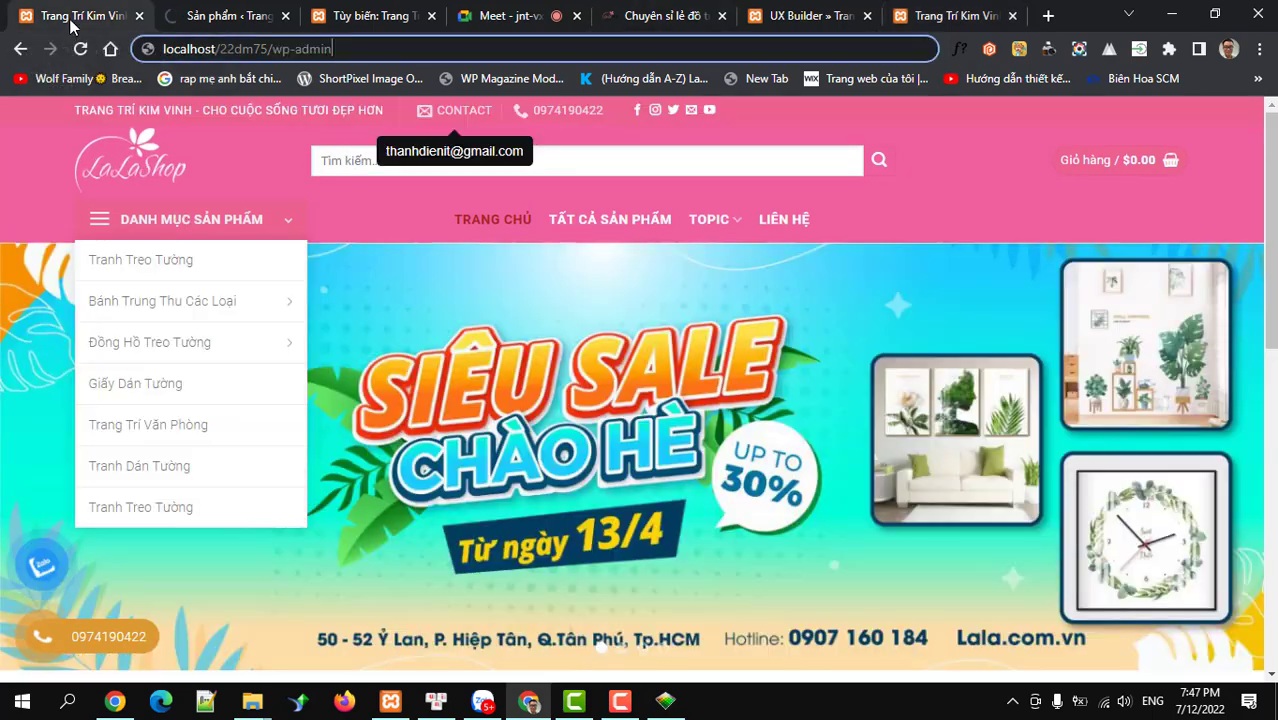
click(920, 20)
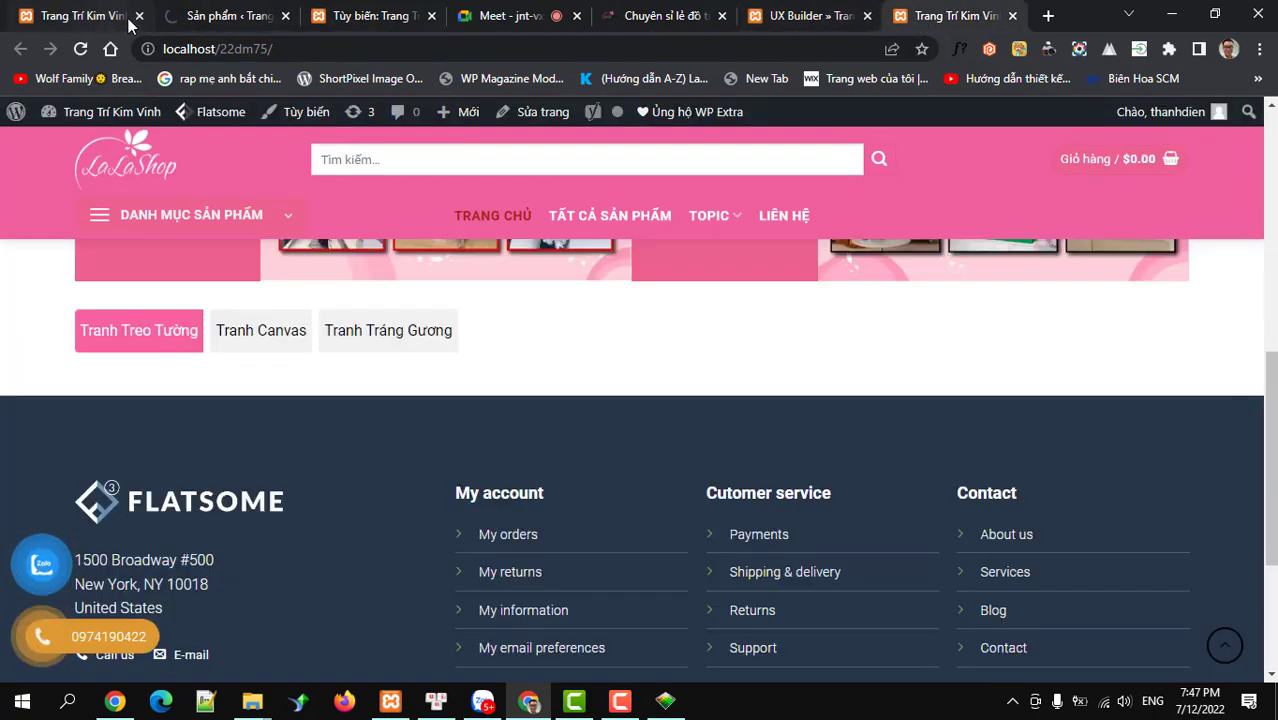
click(225, 16)
- Try to select the first five products, from Osaka Entry Tee Superdry to Weekend in San Fransico
scroll(540, 455, down, 3)
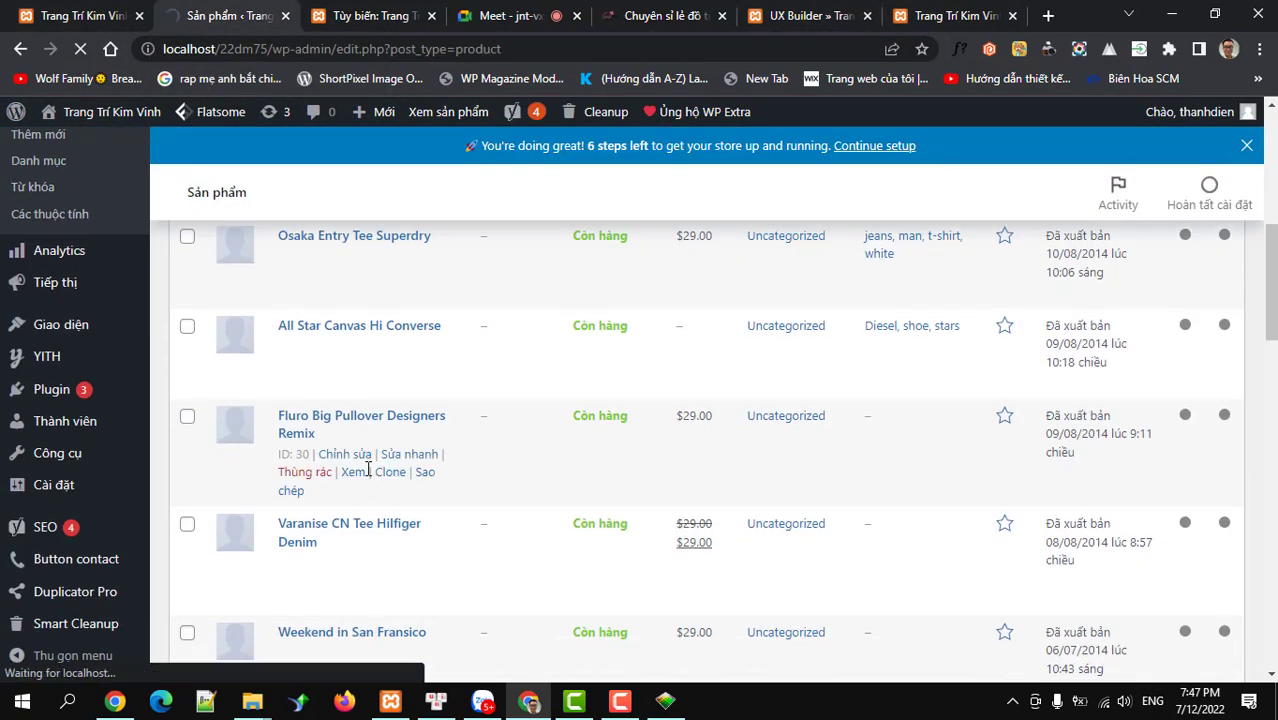
scroll(240, 446, up, 2)
click(187, 425)
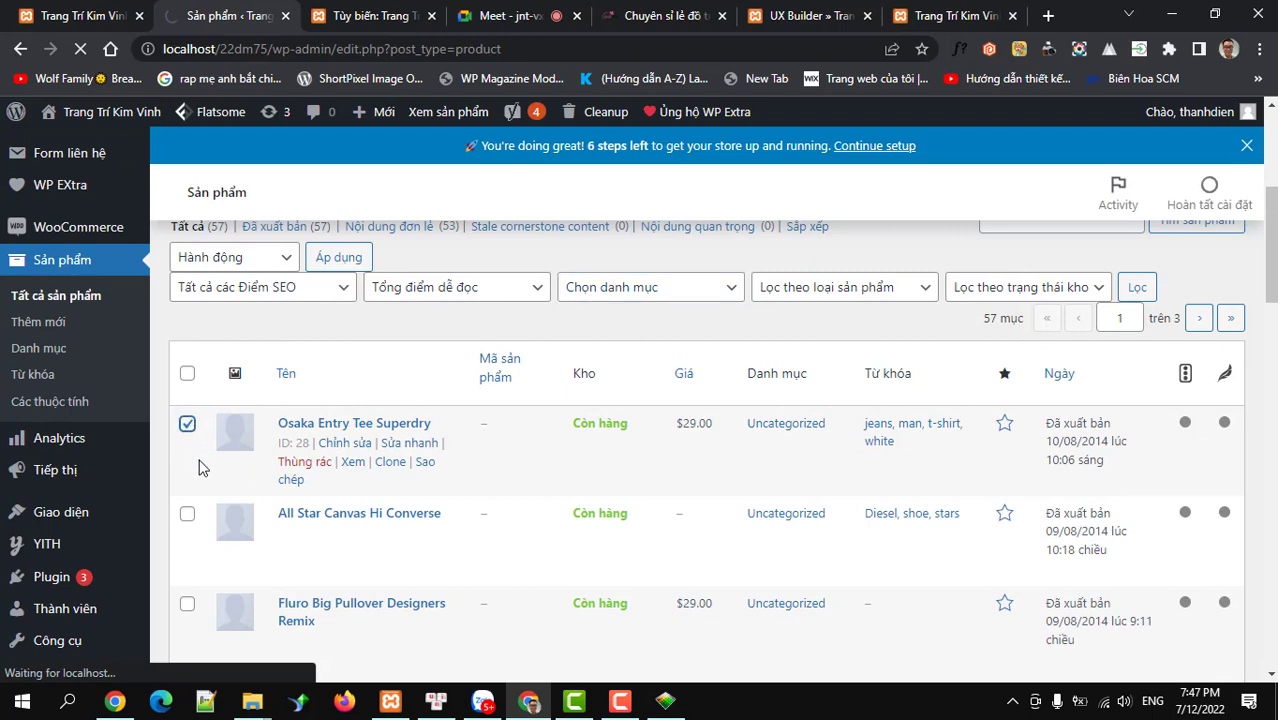
scroll(187, 517, down, 1)
click(187, 517)
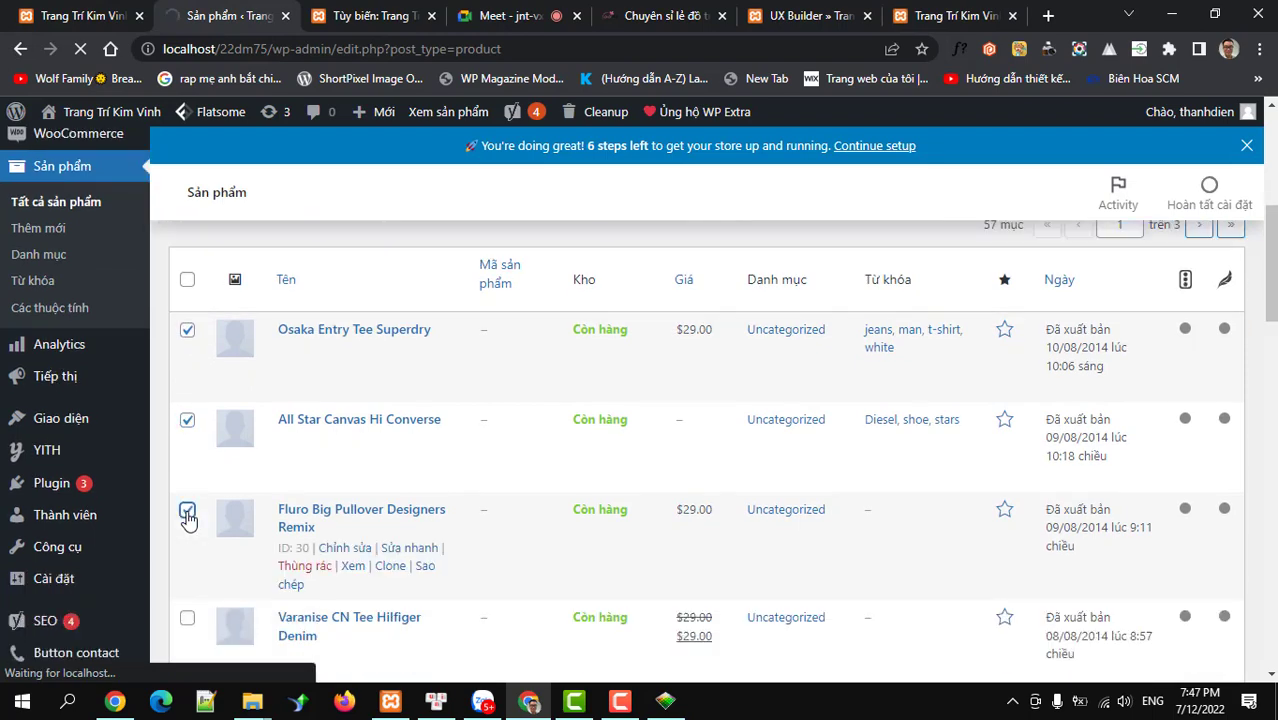
scroll(190, 517, down, 2)
click(186, 433)
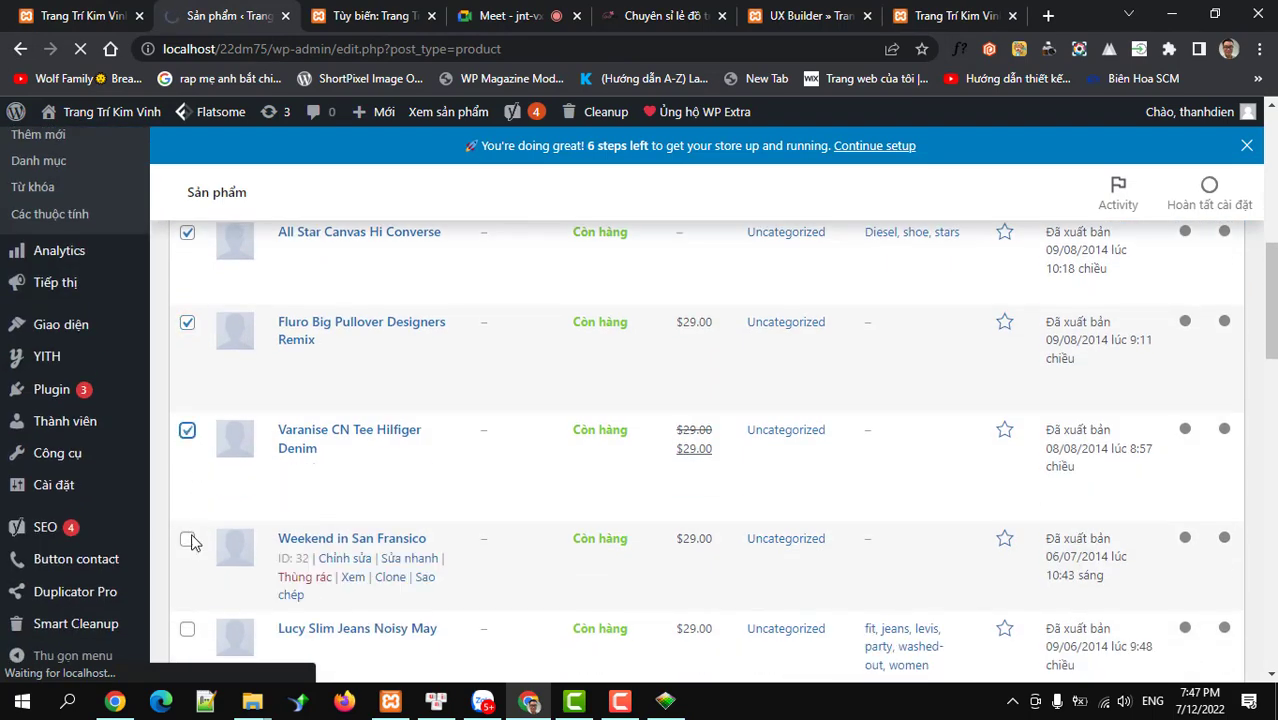
scroll(195, 557, up, 1)
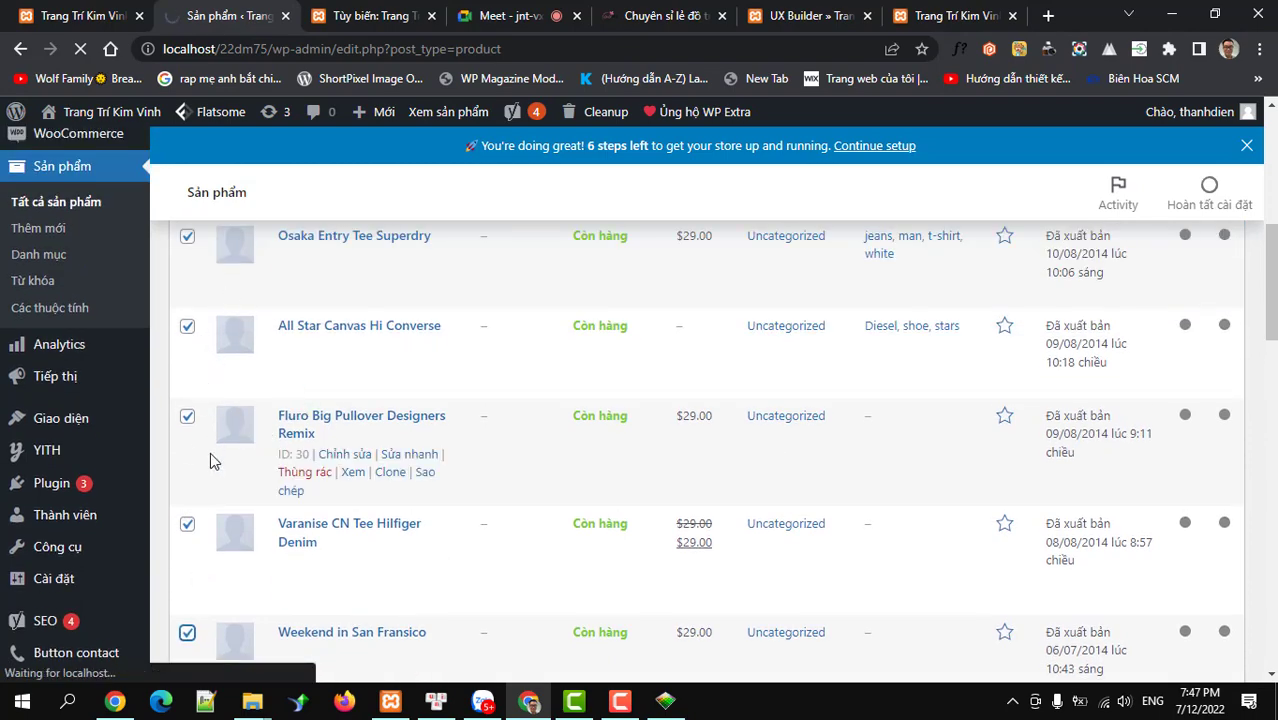
scroll(201, 445, down, 1)
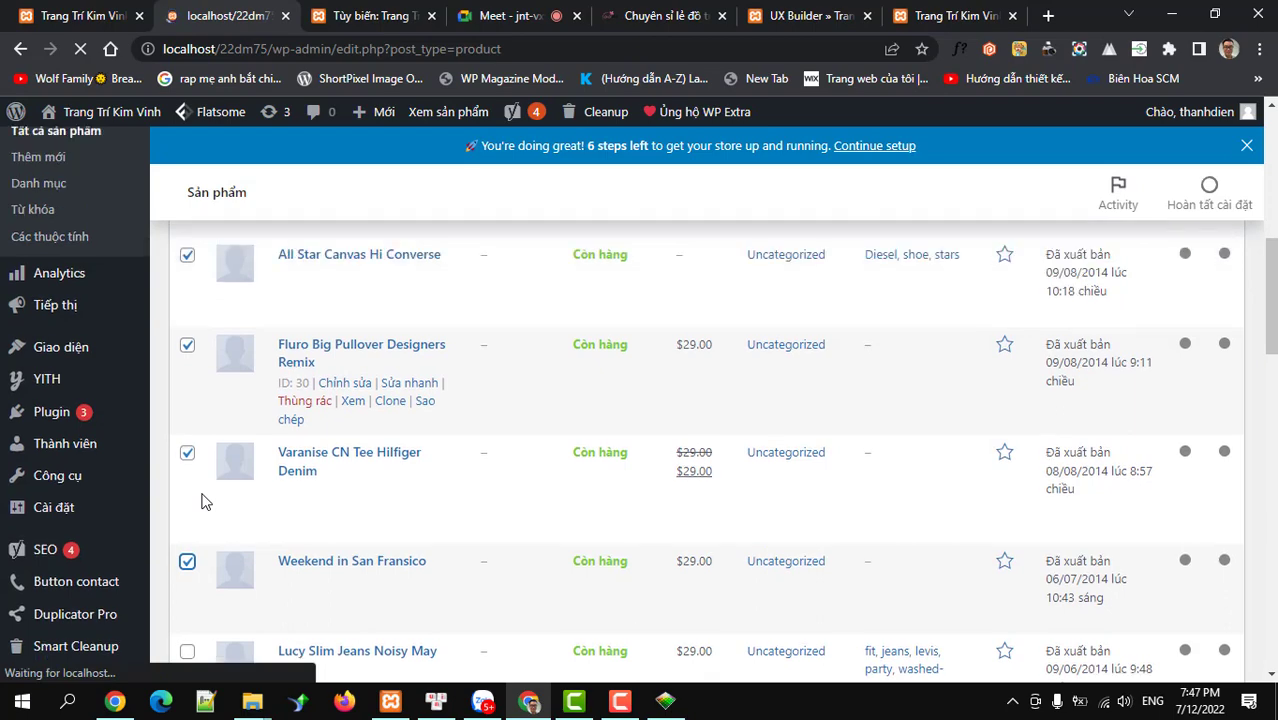
scroll(200, 500, up, 2)
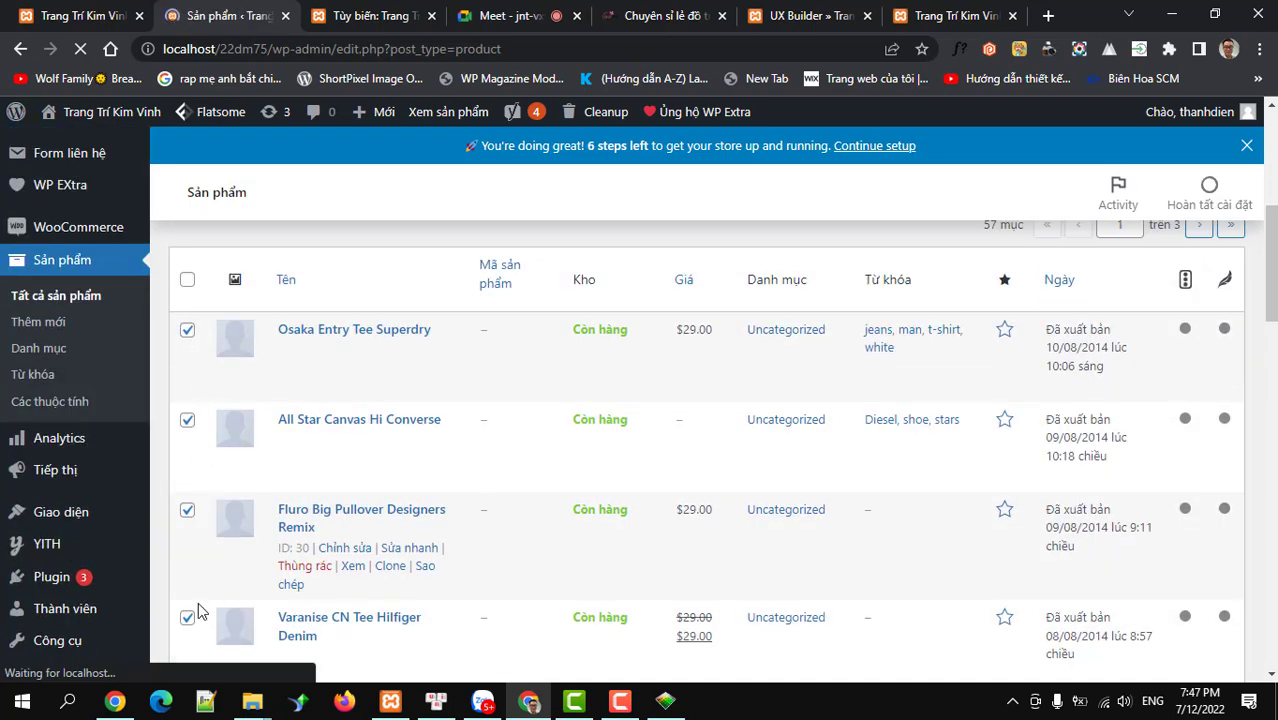
scroll(193, 560, down, 4)
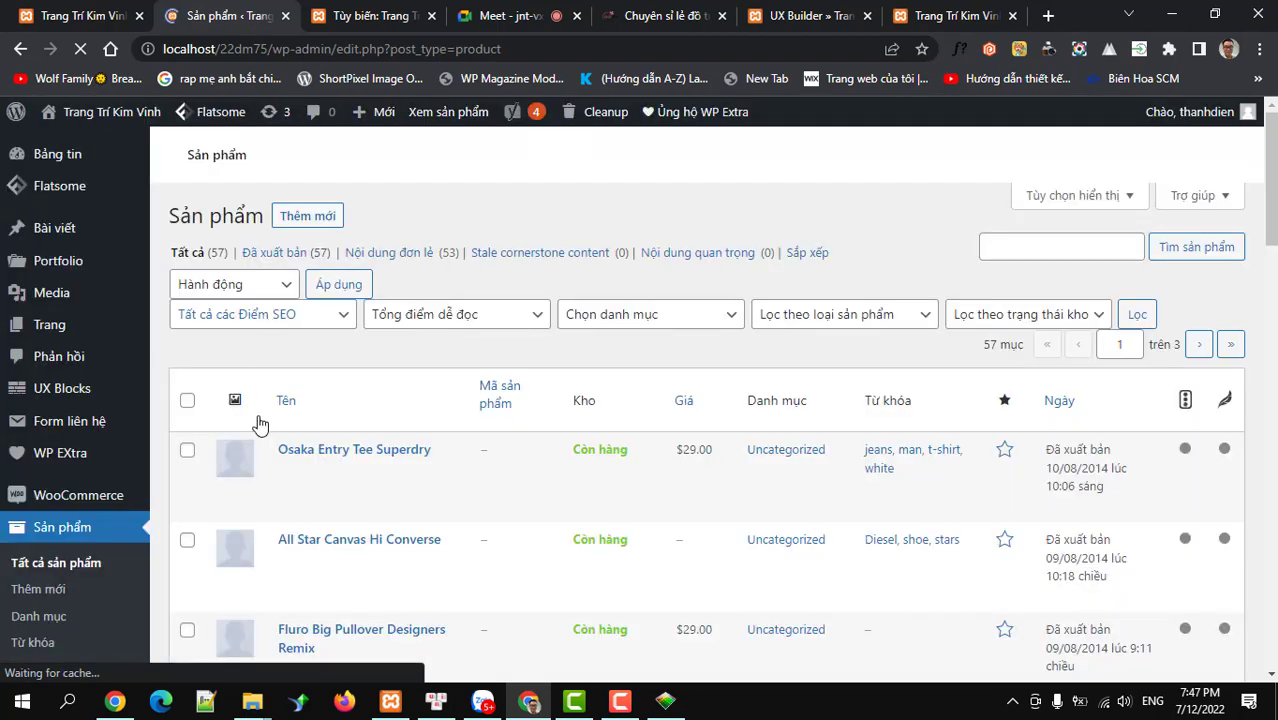
- Select Osaka Entry Tee Superdry, All Star Canvas Hi Converse, Fluro Big Pullover, Varanise CN Tee and Weekend in San Fransico for bulk editing
scroll(236, 436, down, 1)
click(187, 356)
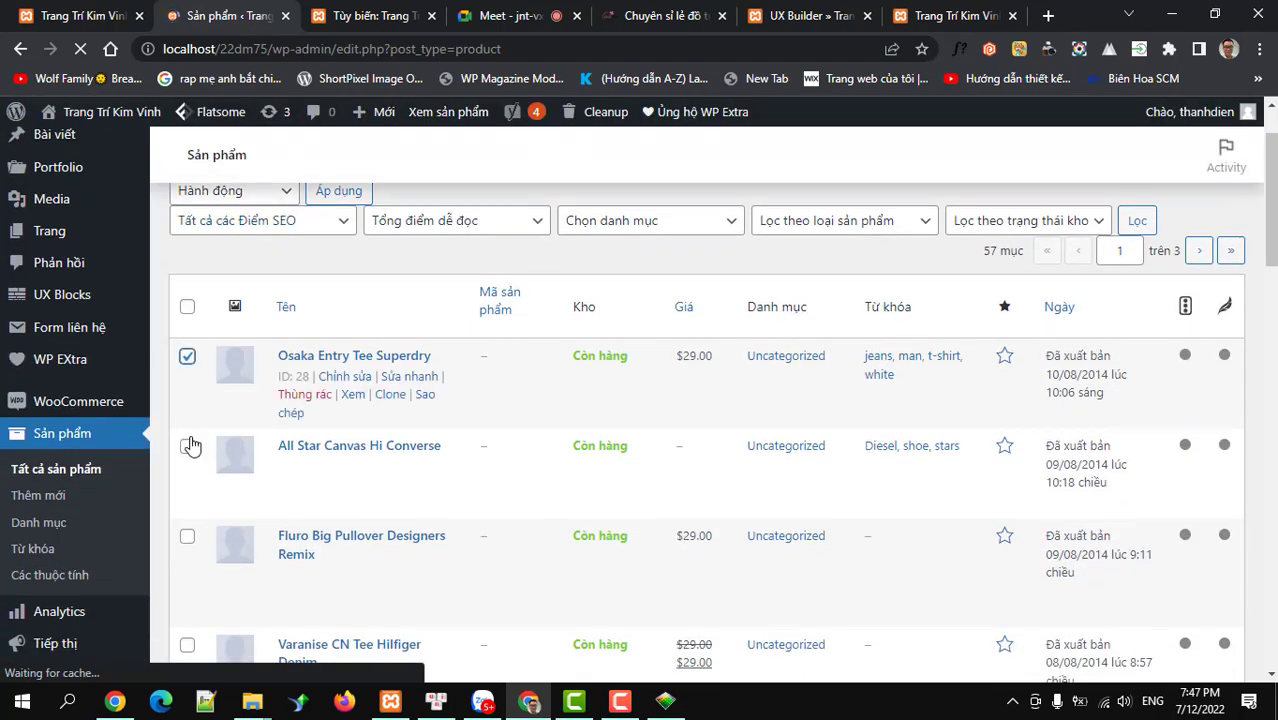
click(187, 446)
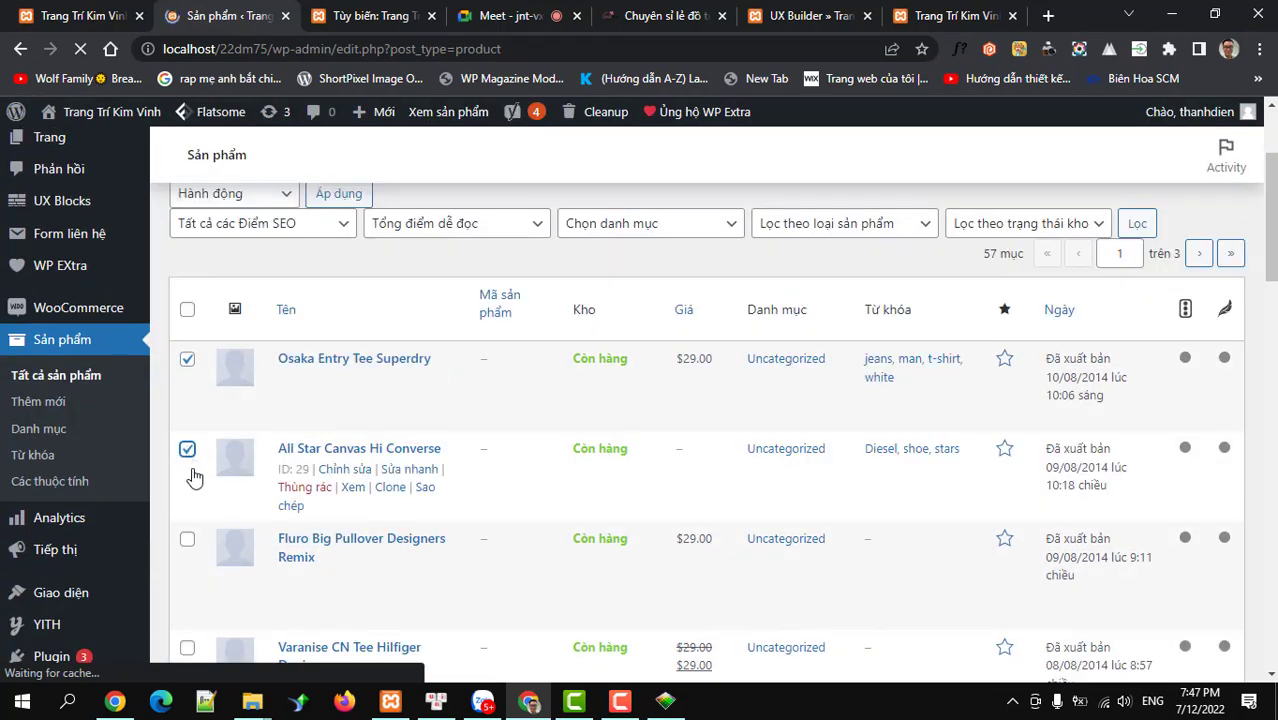
scroll(193, 470, down, 3)
scroll(212, 424, up, 2)
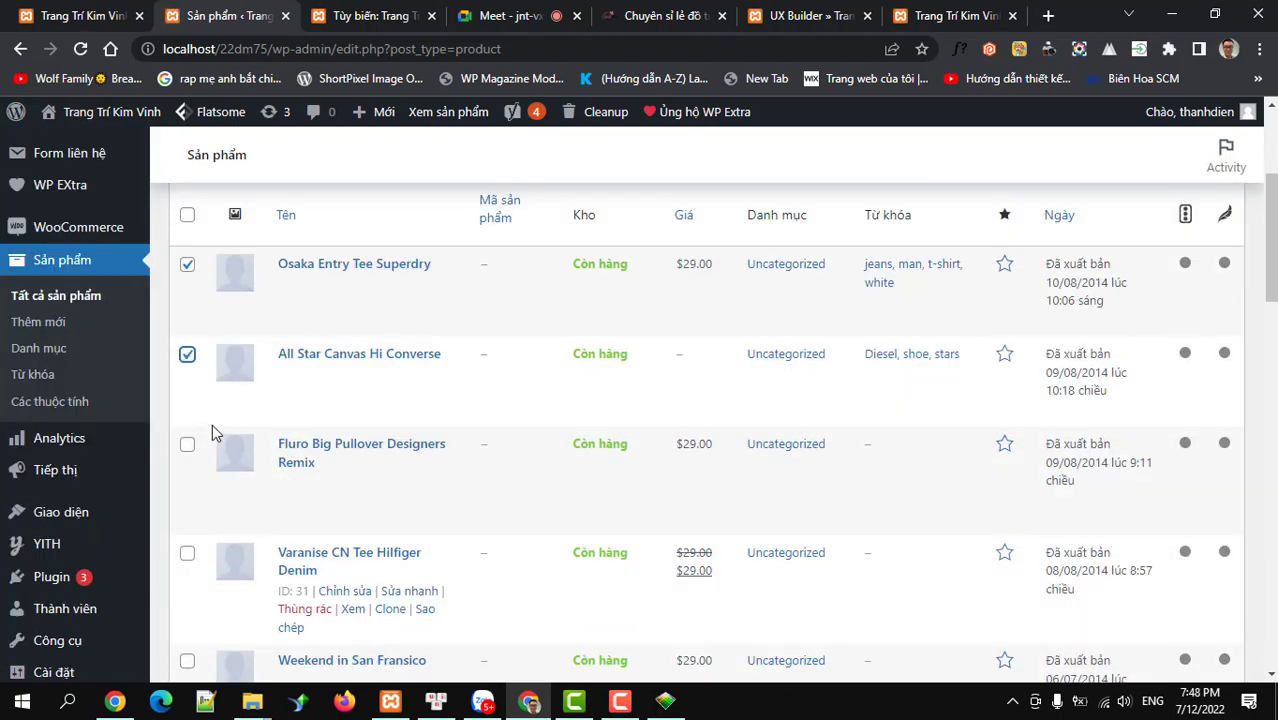
click(187, 444)
scroll(188, 542, up, 1)
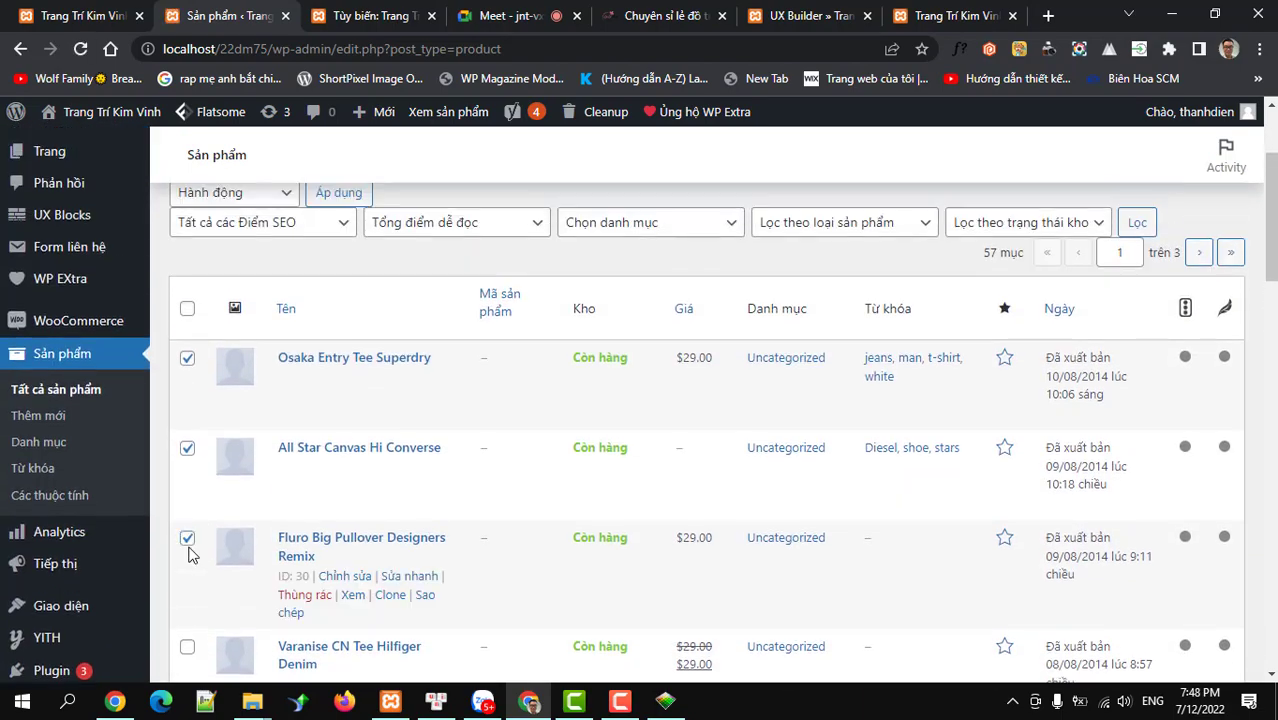
scroll(186, 480, down, 4)
scroll(186, 327, up, 2)
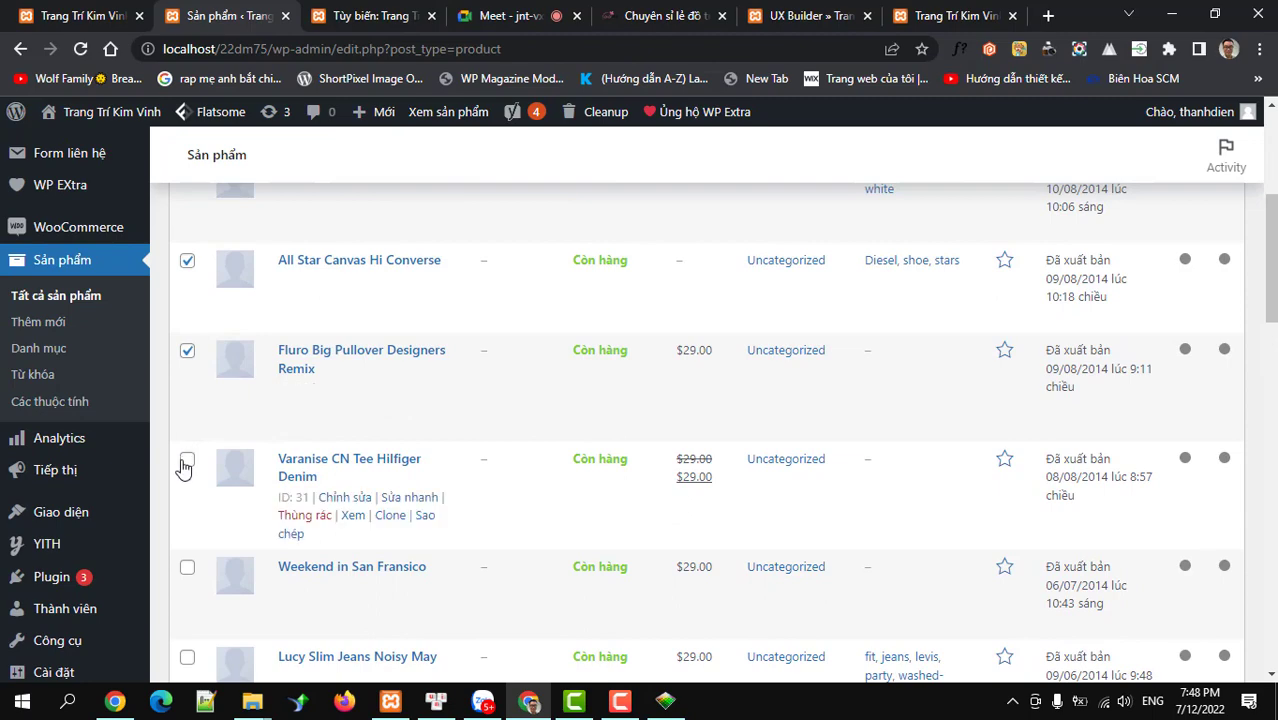
click(186, 461)
click(187, 569)
- Add Lucy Slim Jeans, SS Crew California, Bjorn Tee SS and Wicked SS O-Neck to the selection, leaving out Land Tee Jack & Jones
scroll(188, 530, down, 2)
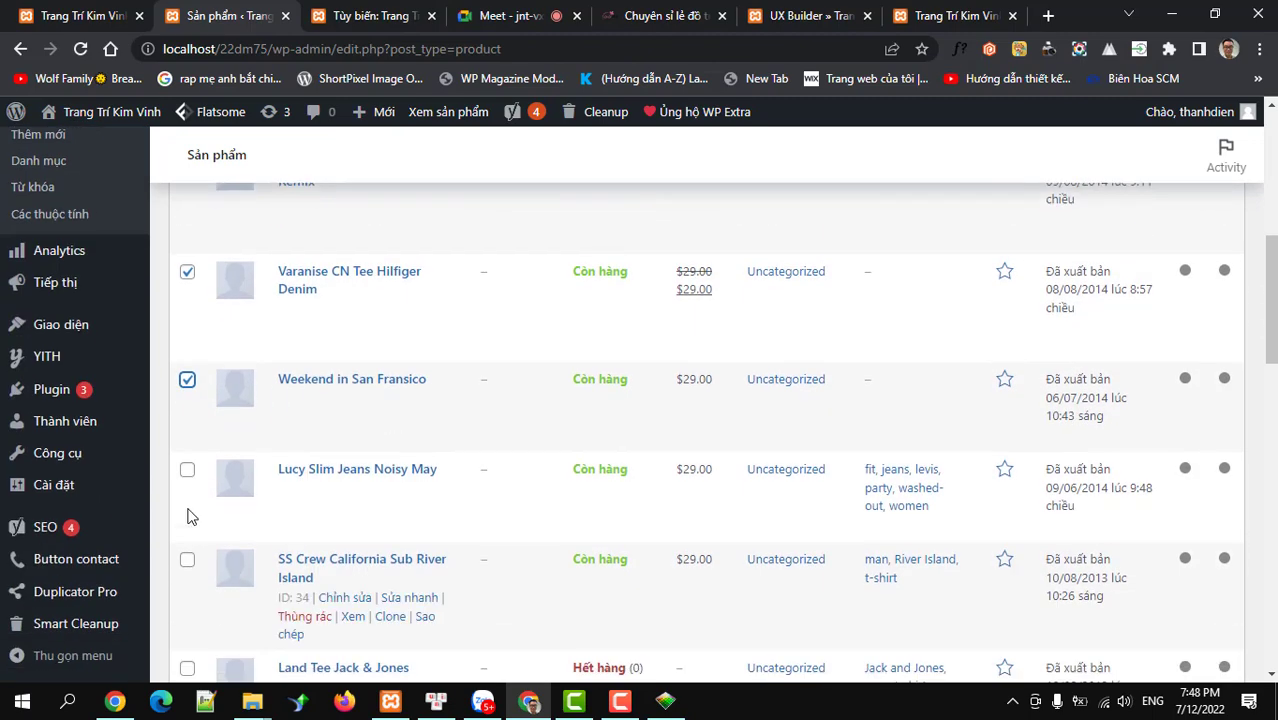
click(188, 515)
click(188, 561)
scroll(188, 565, down, 1)
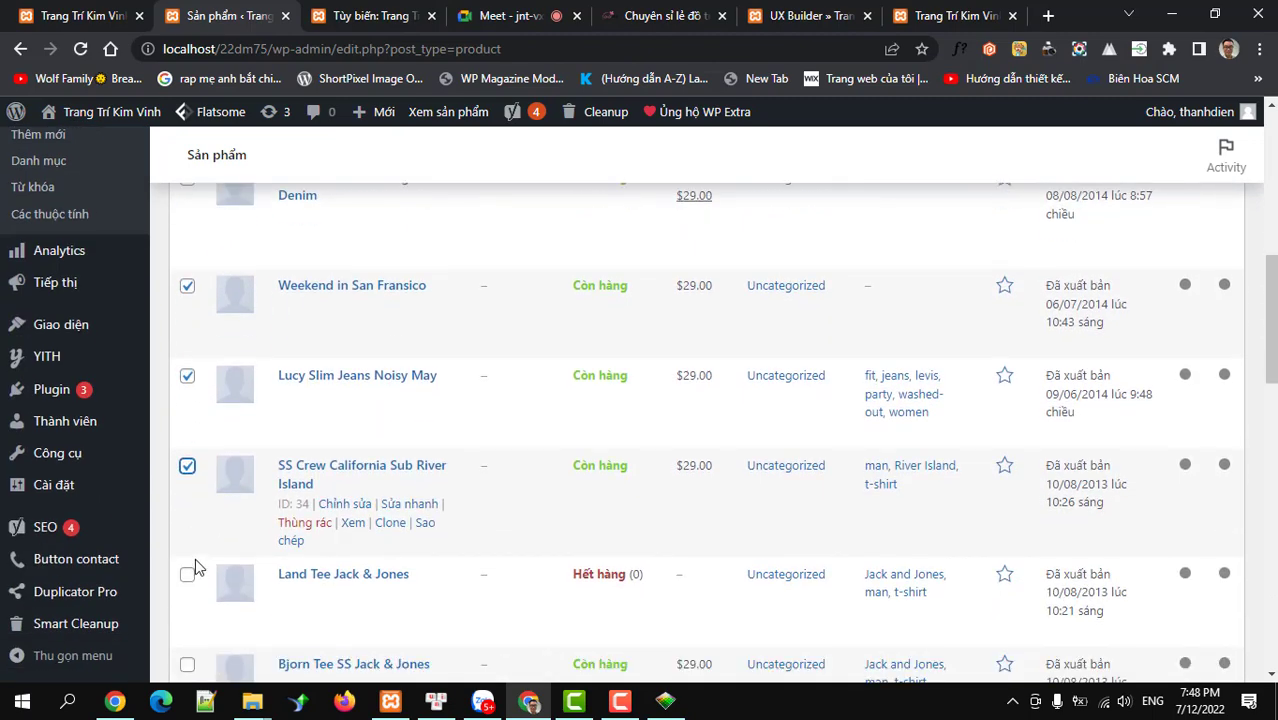
scroll(188, 560, down, 2)
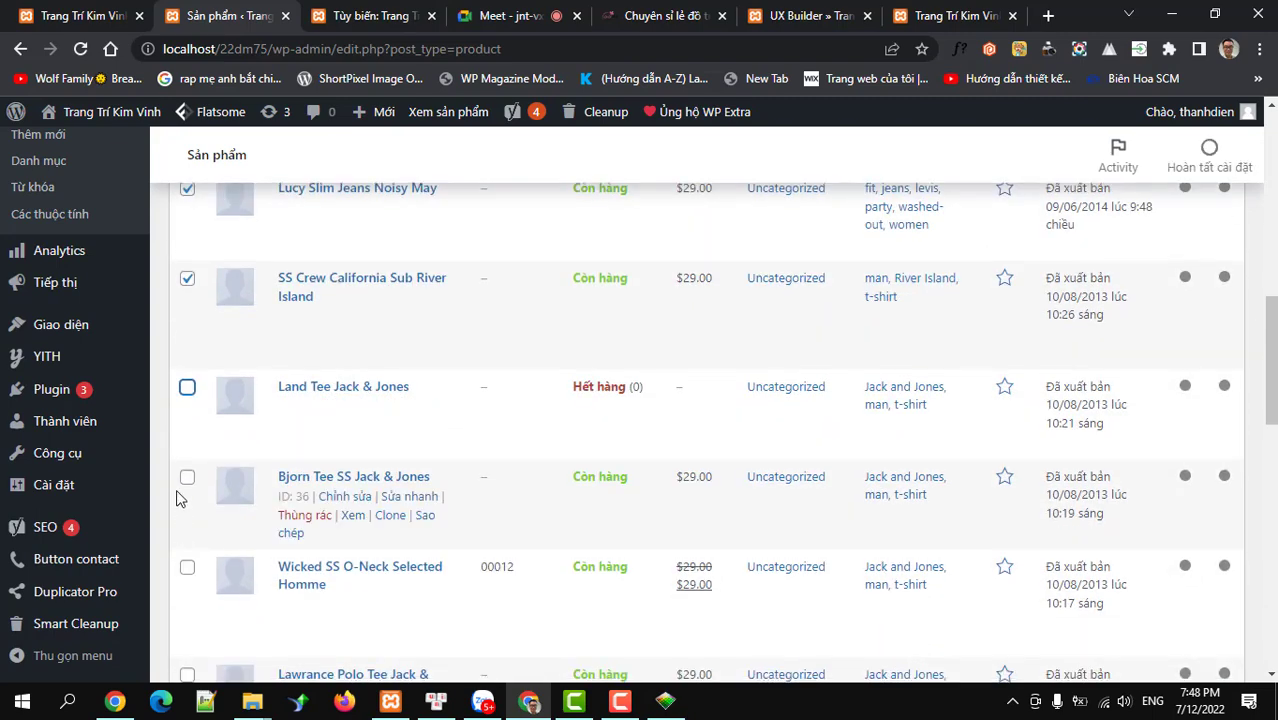
click(187, 476)
click(187, 570)
scroll(479, 417, down, 2)
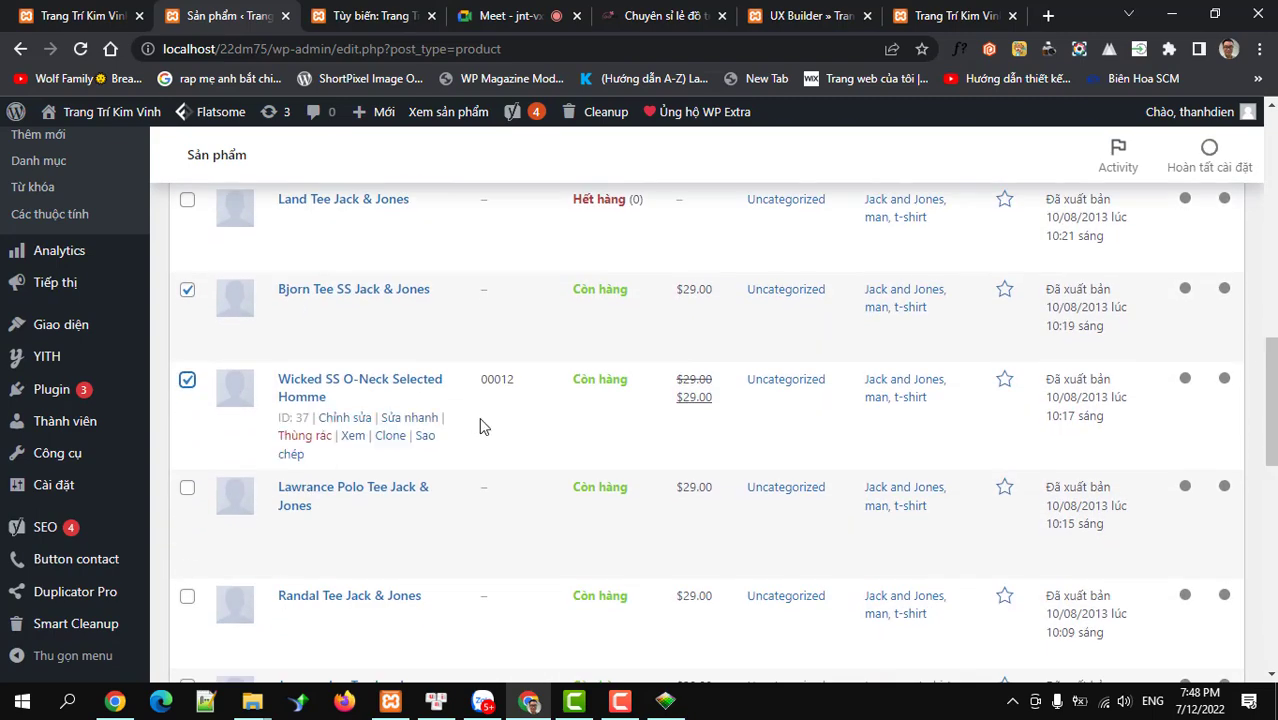
- Open the bulk edit form for the selected products with the Chỉnh sửa action
scroll(479, 417, up, 10)
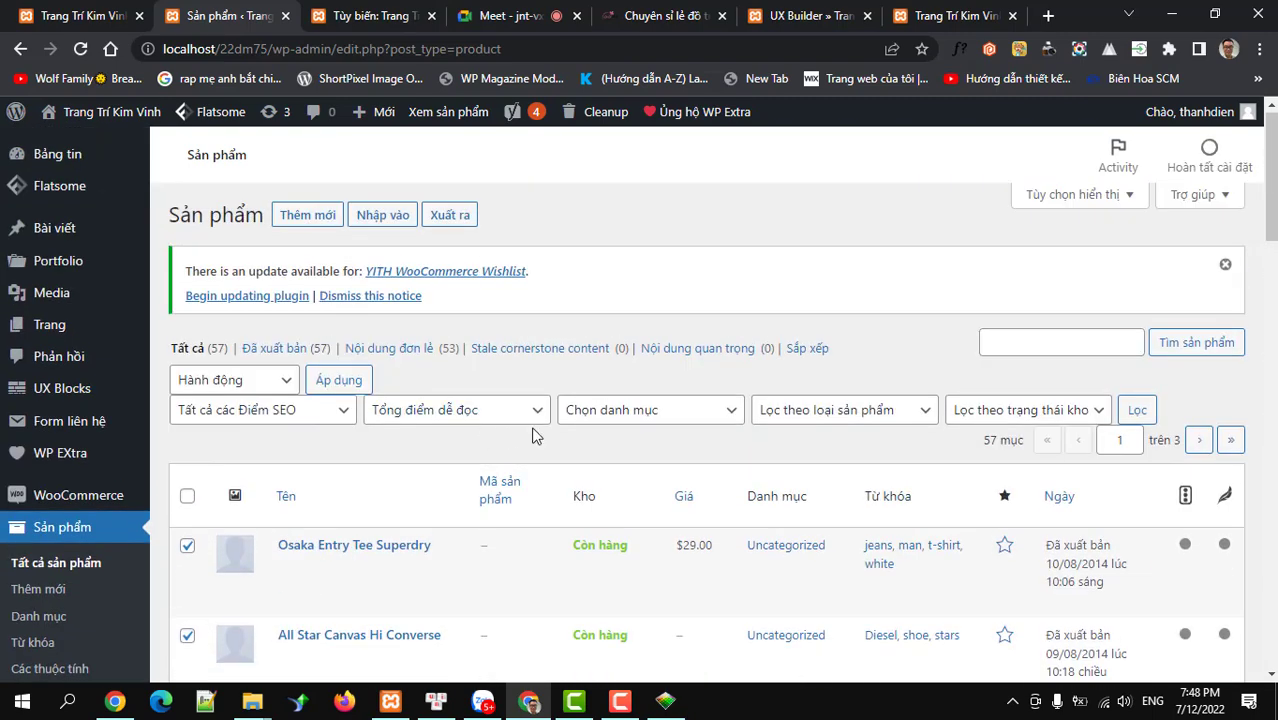
click(258, 387)
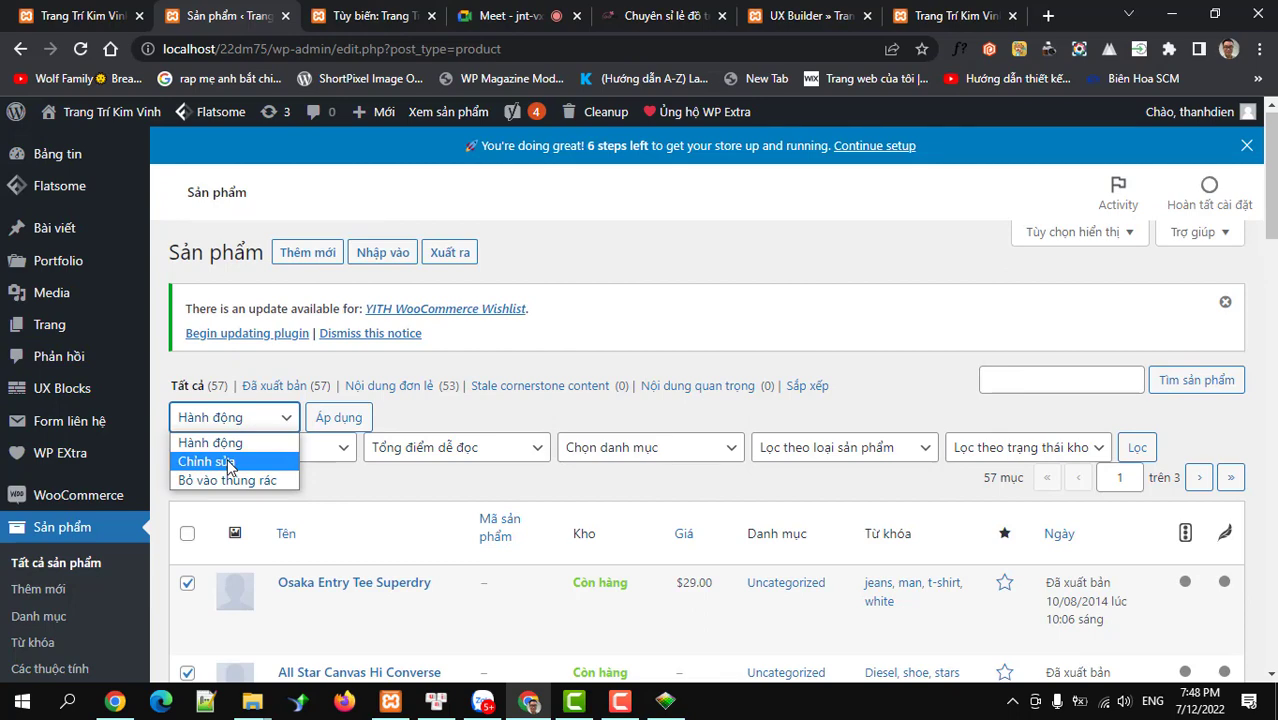
click(229, 466)
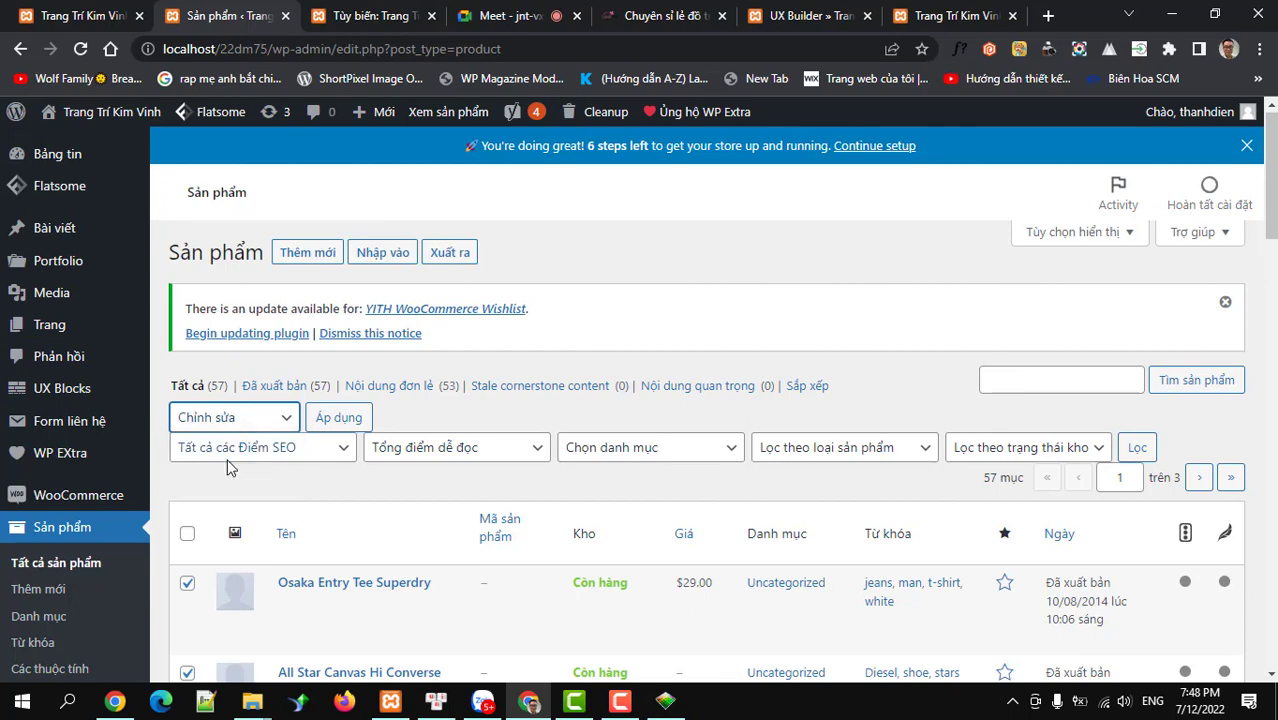
click(334, 422)
scroll(735, 505, down, 4)
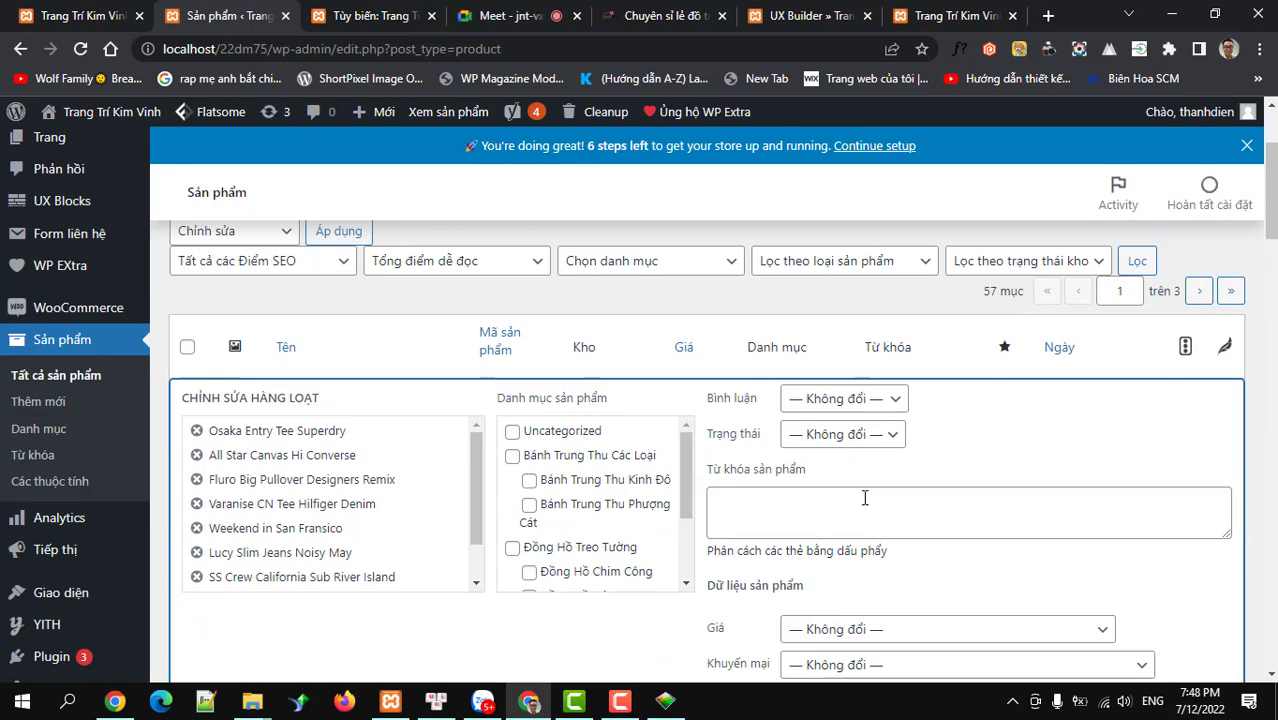
- Assign the selected products to the Tranh Treo Tường, Tranh Dán Tường and Giấy Dán Tường categories in the bulk edit form
scroll(635, 445, down, 3)
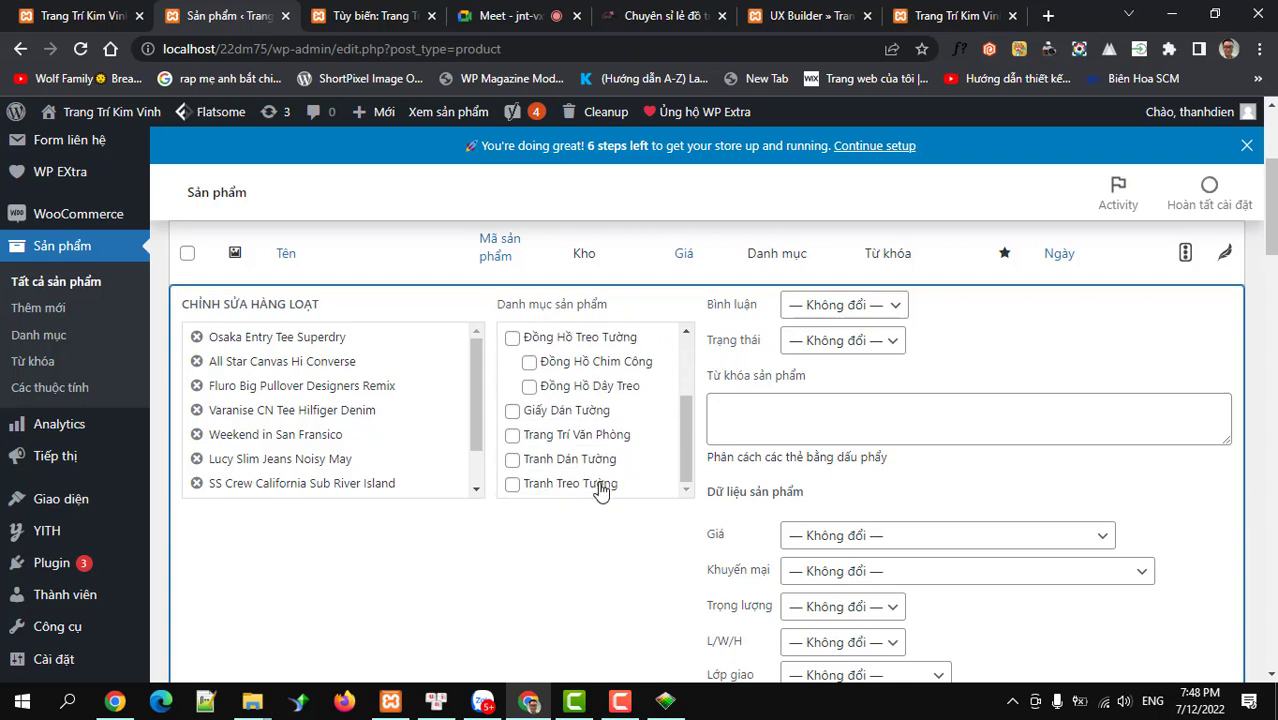
click(598, 485)
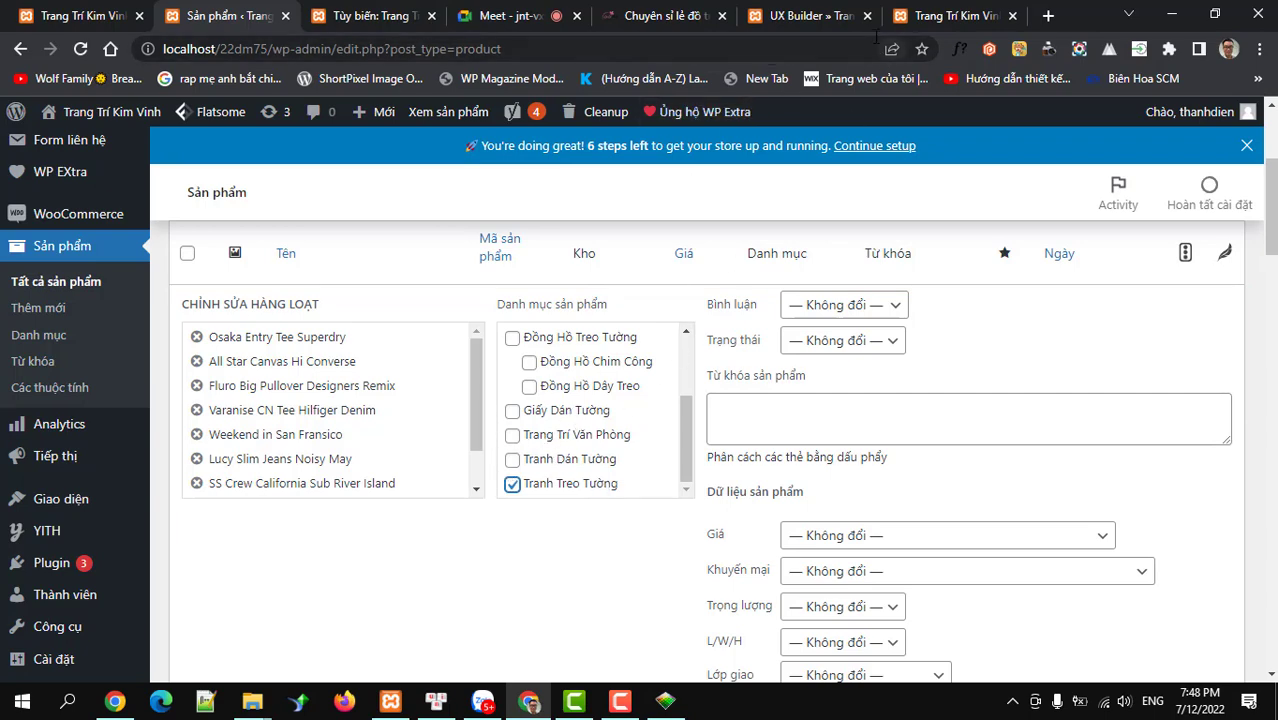
click(925, 22)
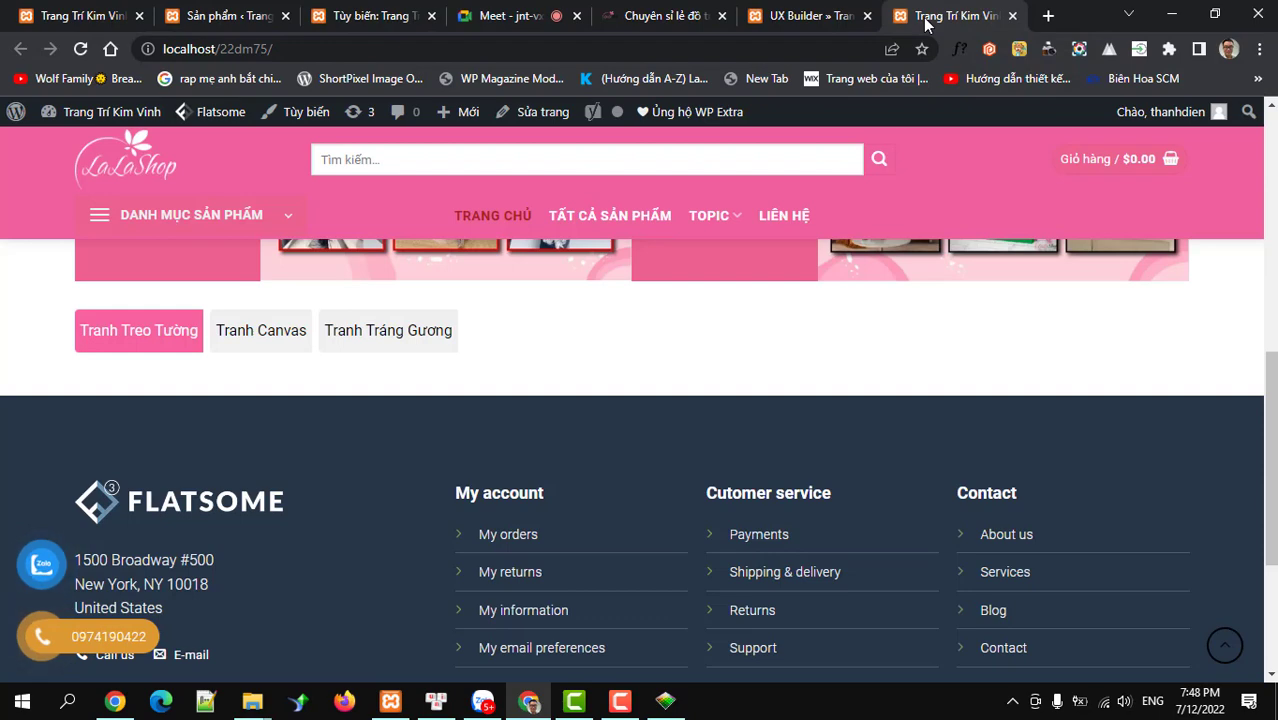
click(280, 22)
click(513, 462)
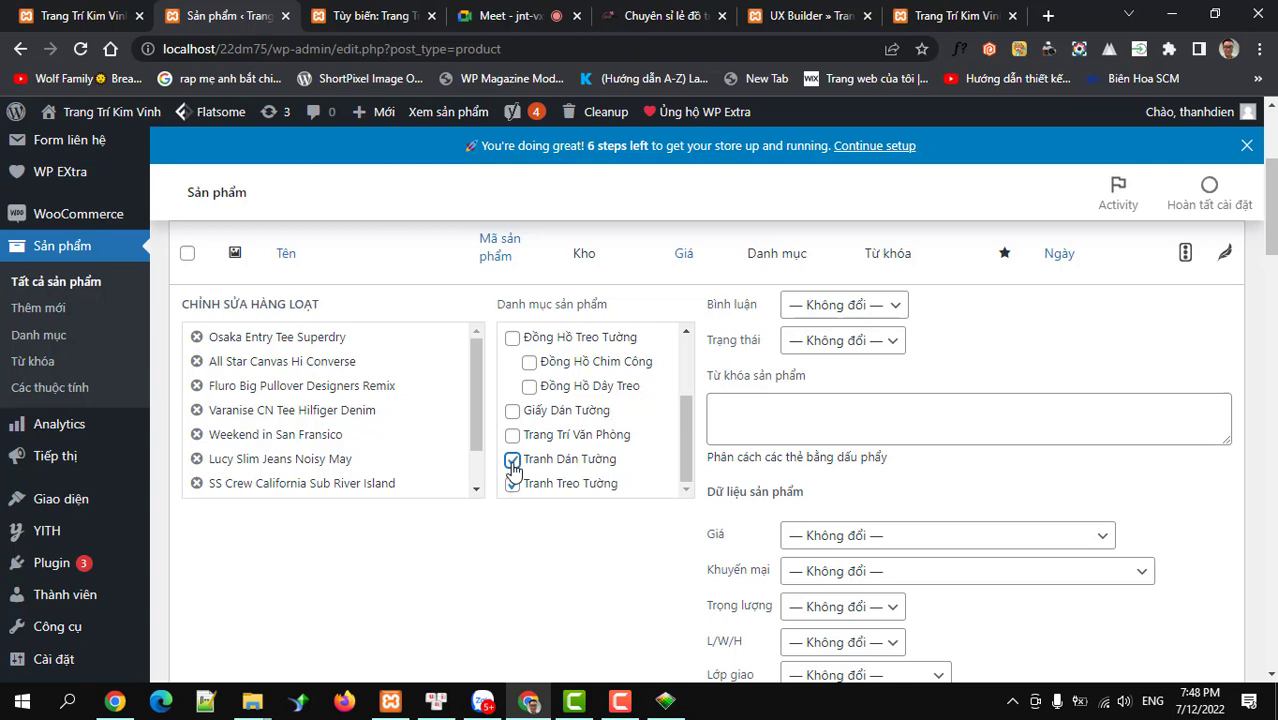
scroll(513, 467, up, 3)
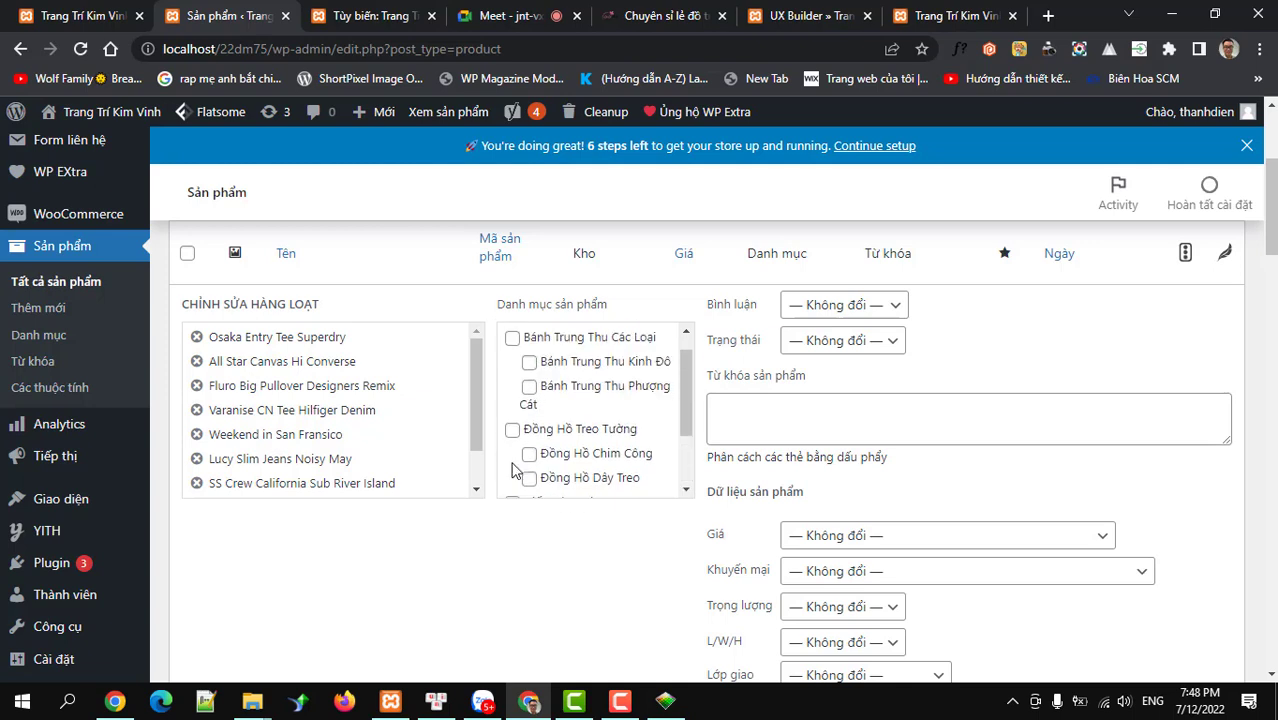
scroll(513, 468, down, 3)
scroll(513, 470, up, 3)
scroll(513, 470, down, 3)
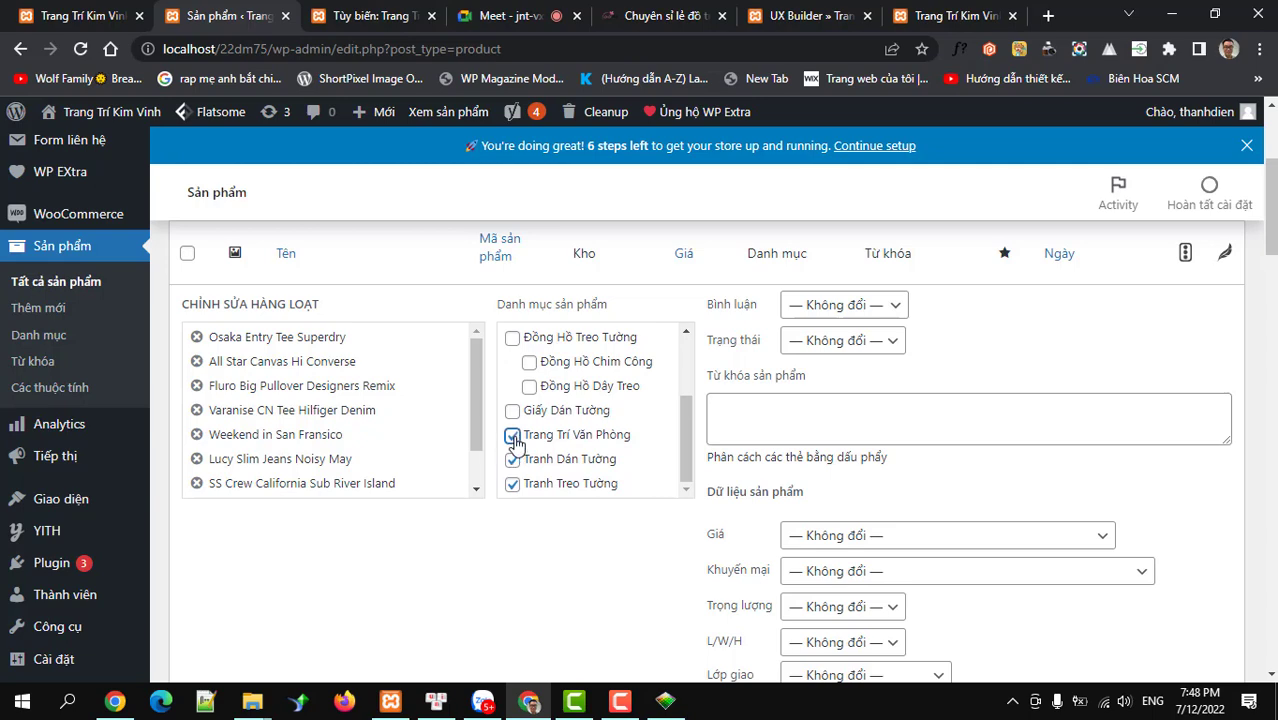
click(512, 410)
- Apply the bulk update to the selected products and check their categories in the product list
scroll(579, 514, down, 3)
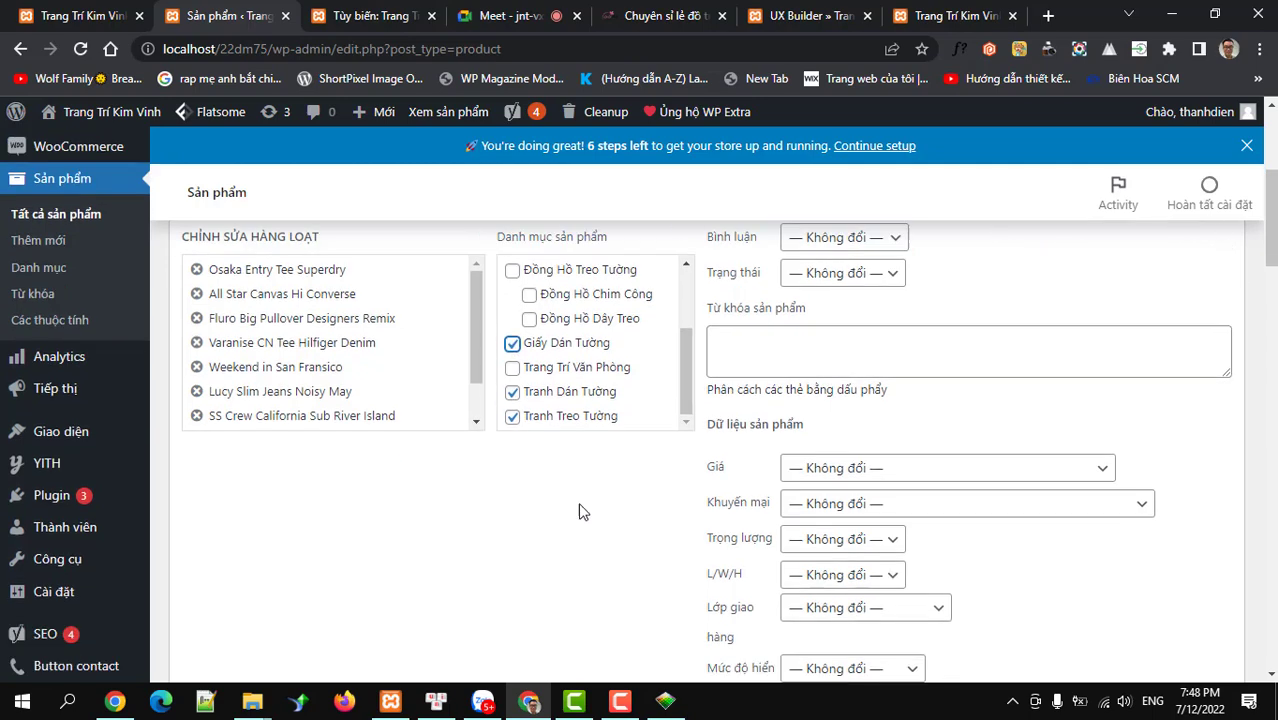
scroll(656, 513, down, 6)
scroll(380, 514, up, 4)
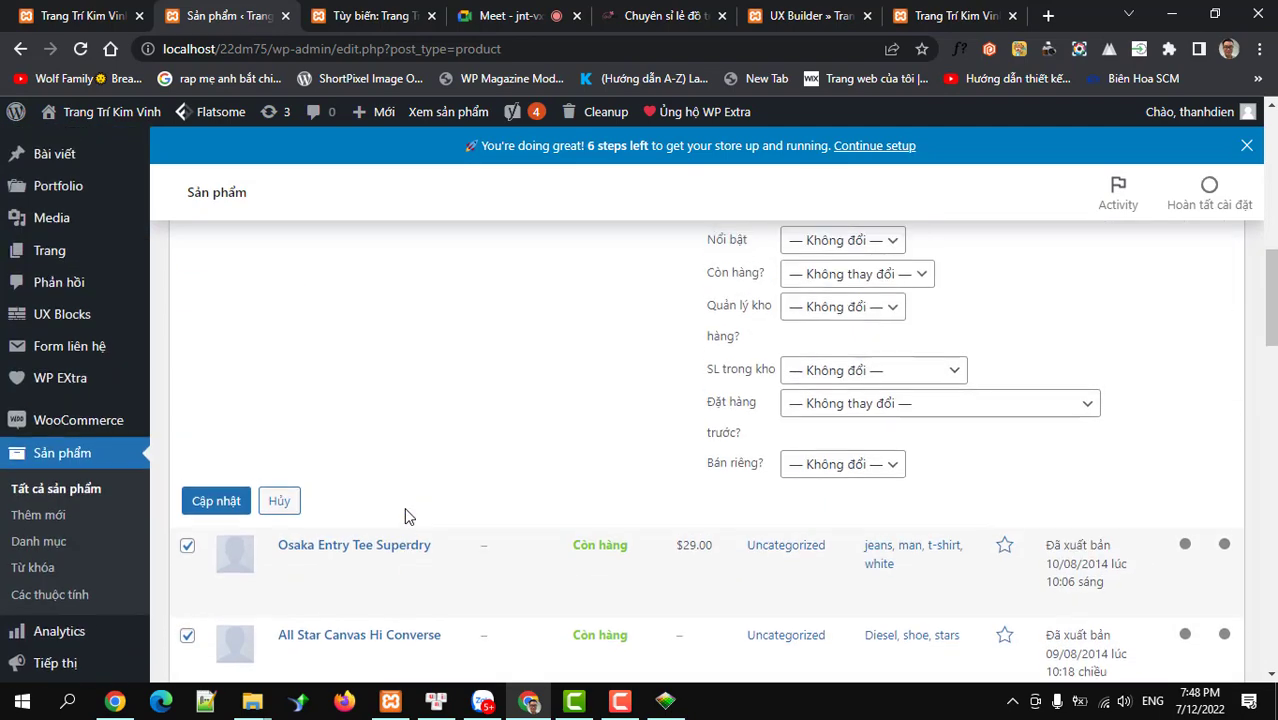
scroll(405, 516, down, 1)
click(222, 495)
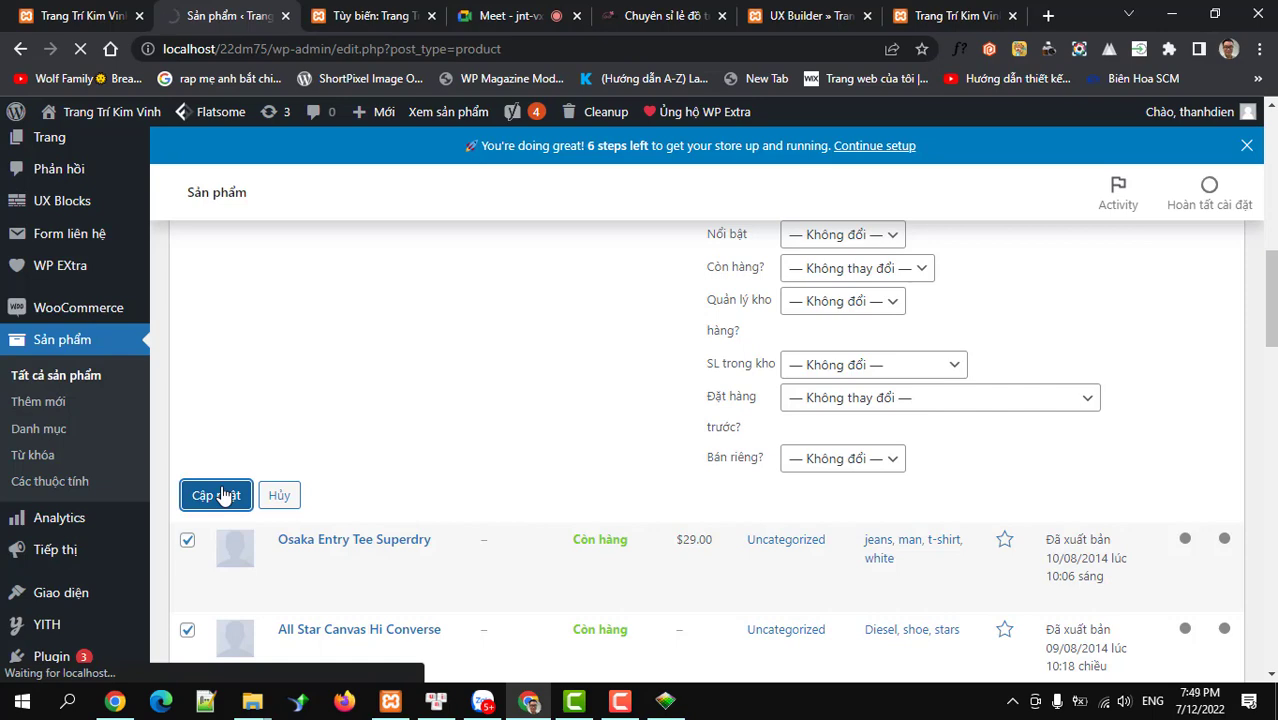
scroll(505, 422, up, 7)
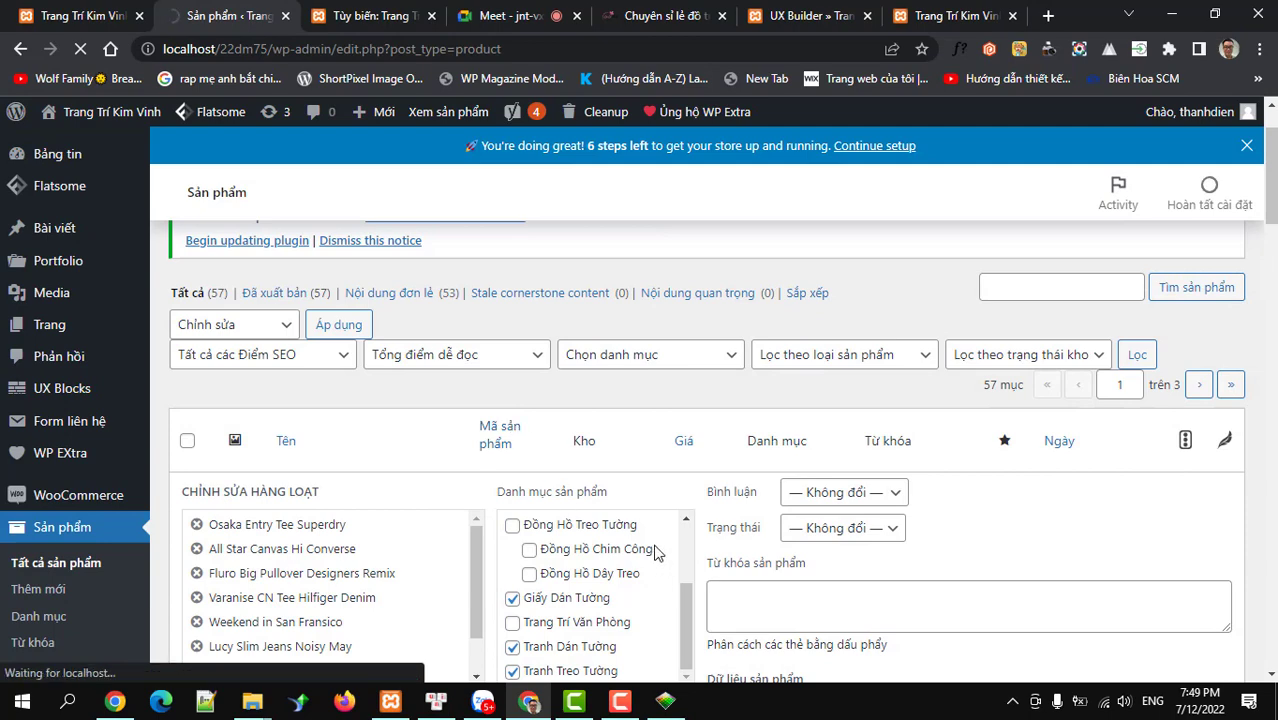
scroll(627, 556, down, 2)
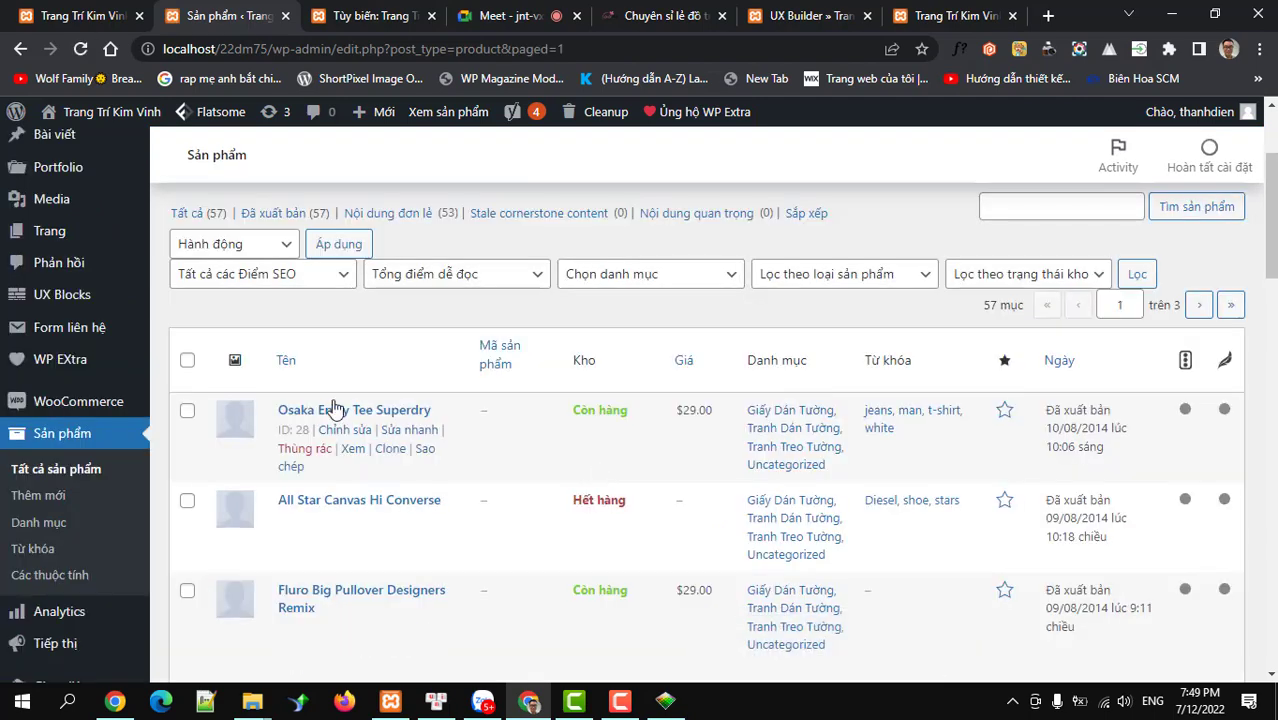
scroll(699, 474, down, 7)
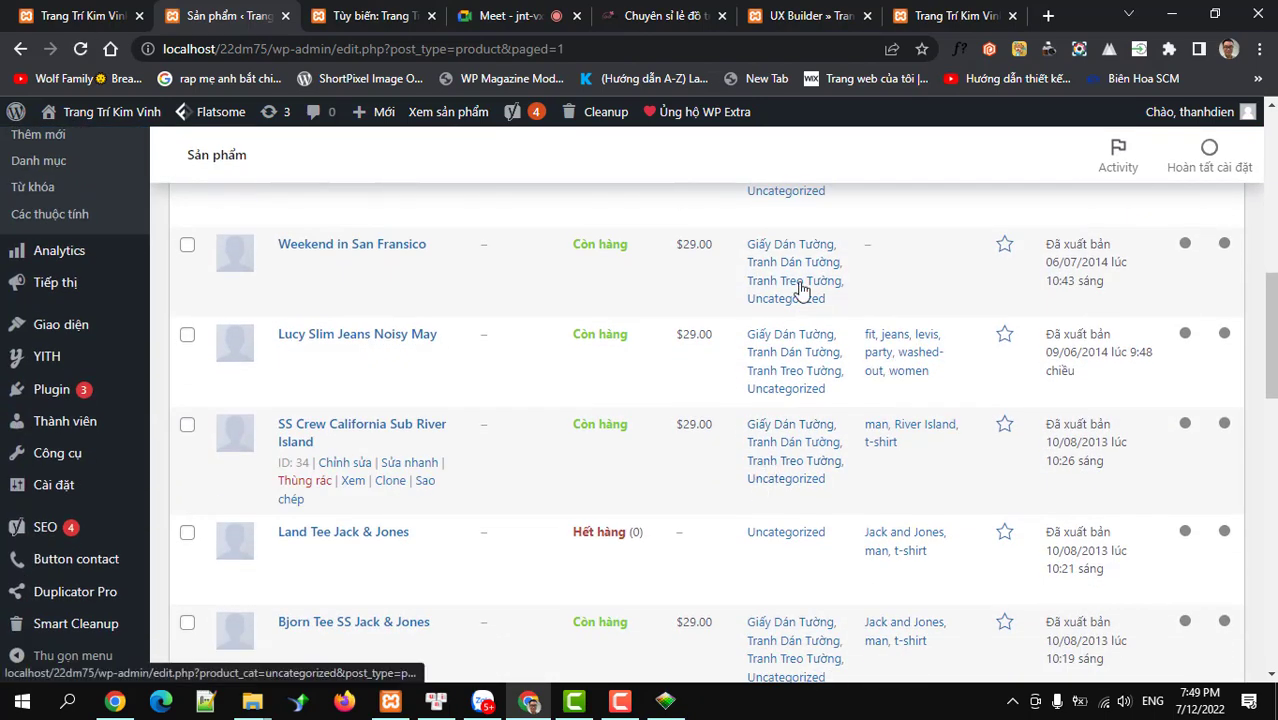
- Switch to UX Builder and expand the Tab sản phẩm tranh row down to its Tranh Treo Tường tab panel
click(812, 17)
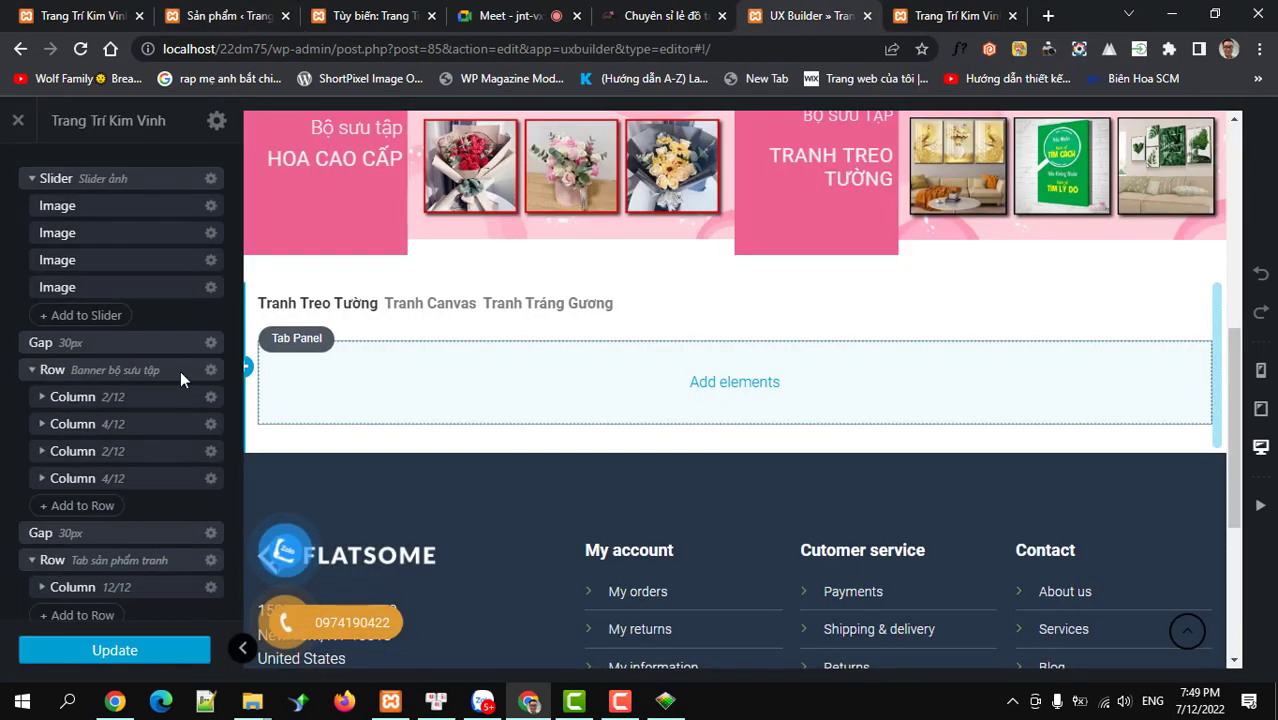
scroll(401, 397, down, 2)
scroll(72, 532, down, 2)
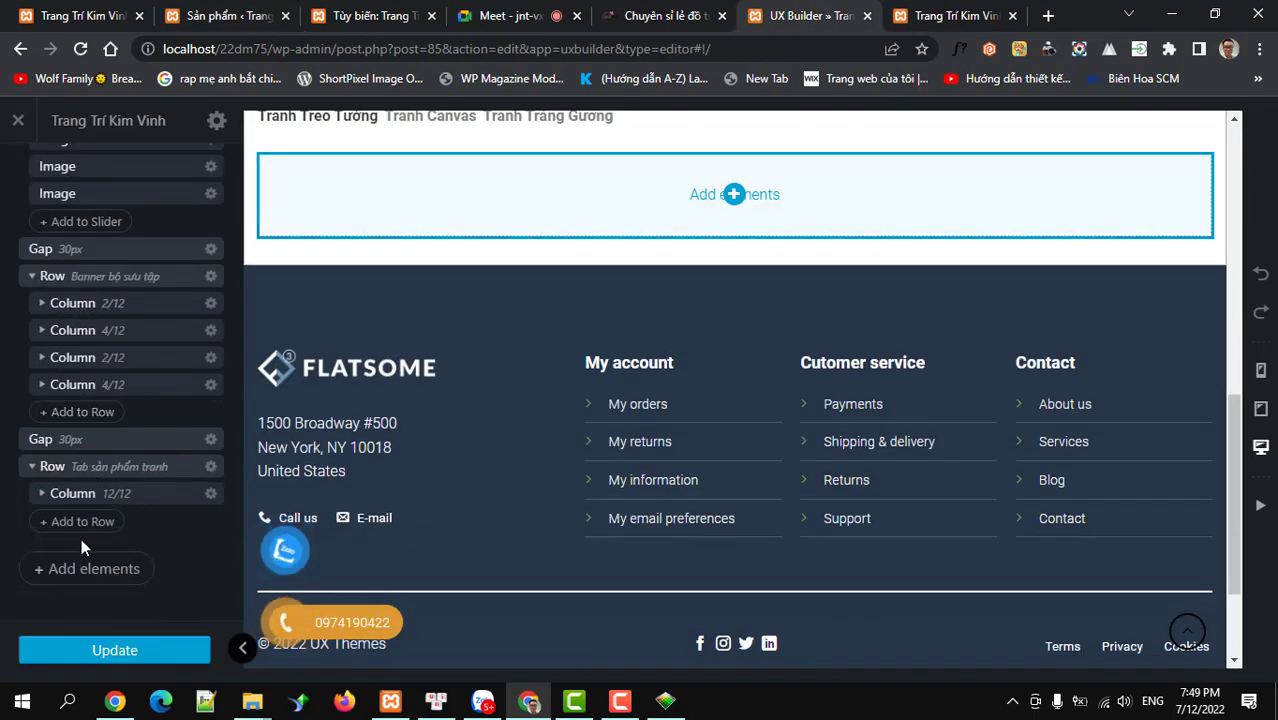
click(70, 491)
click(43, 491)
scroll(44, 493, down, 1)
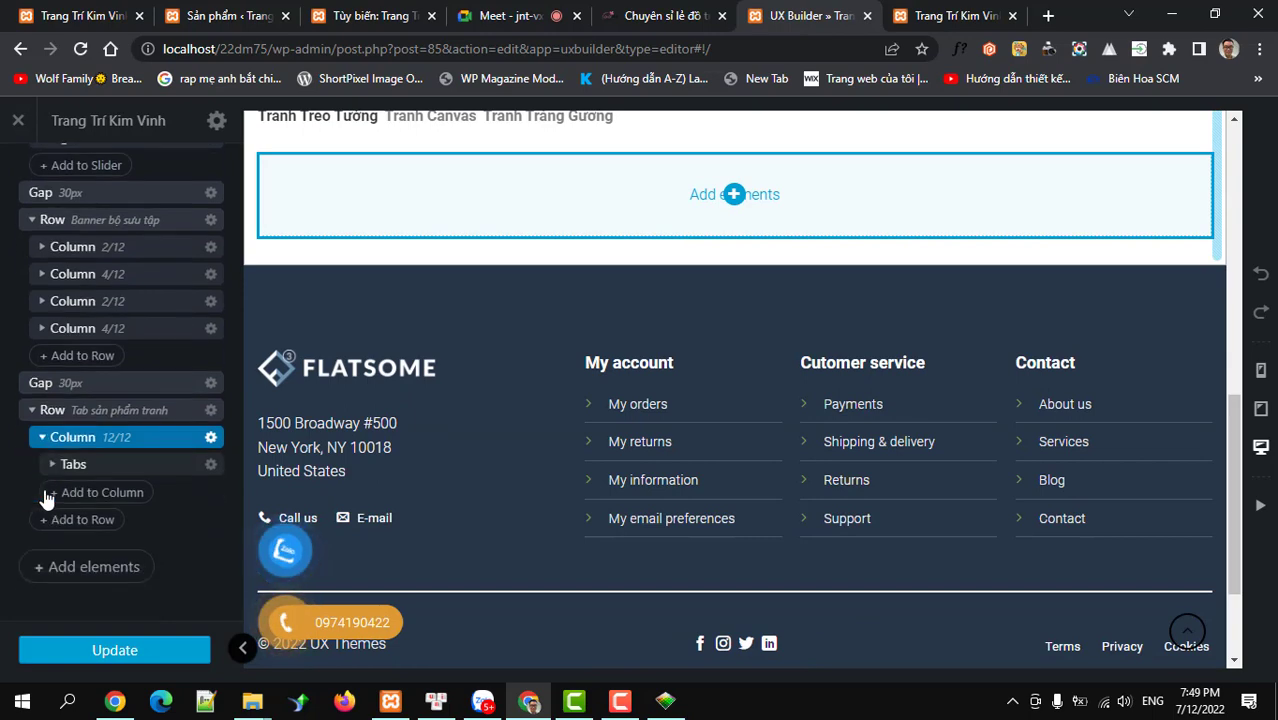
click(60, 466)
click(52, 465)
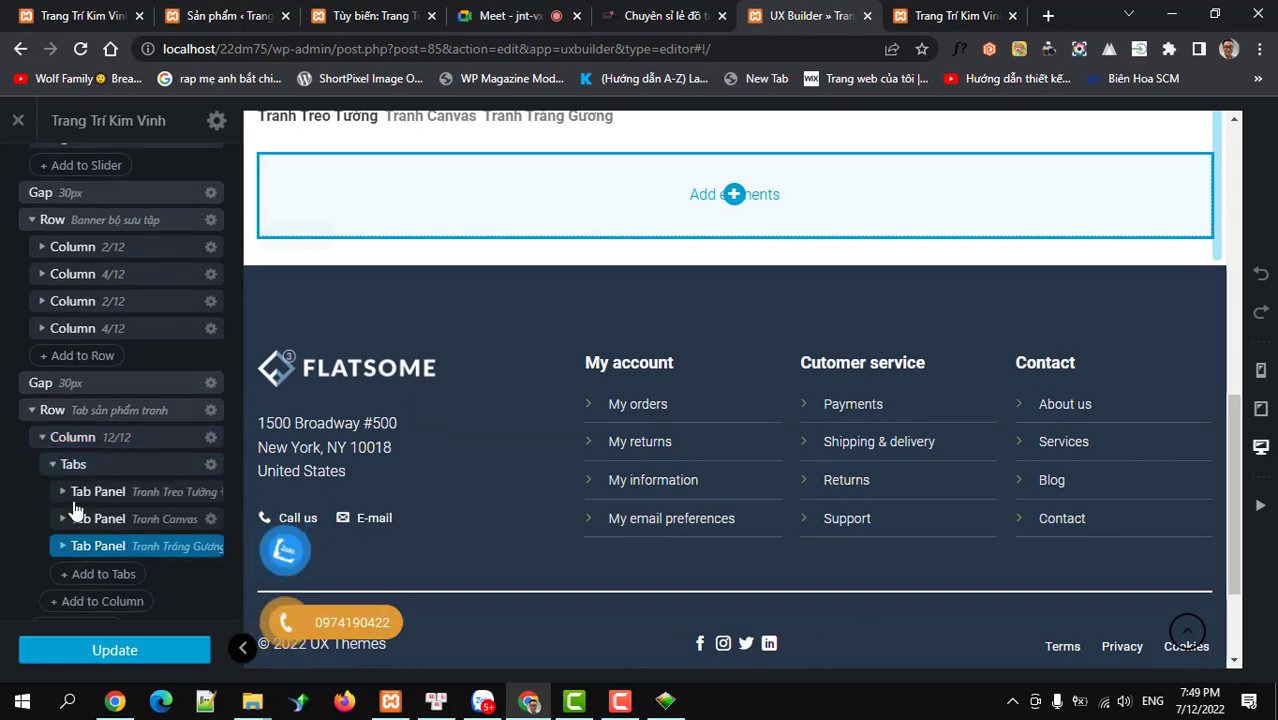
click(62, 491)
scroll(117, 530, down, 3)
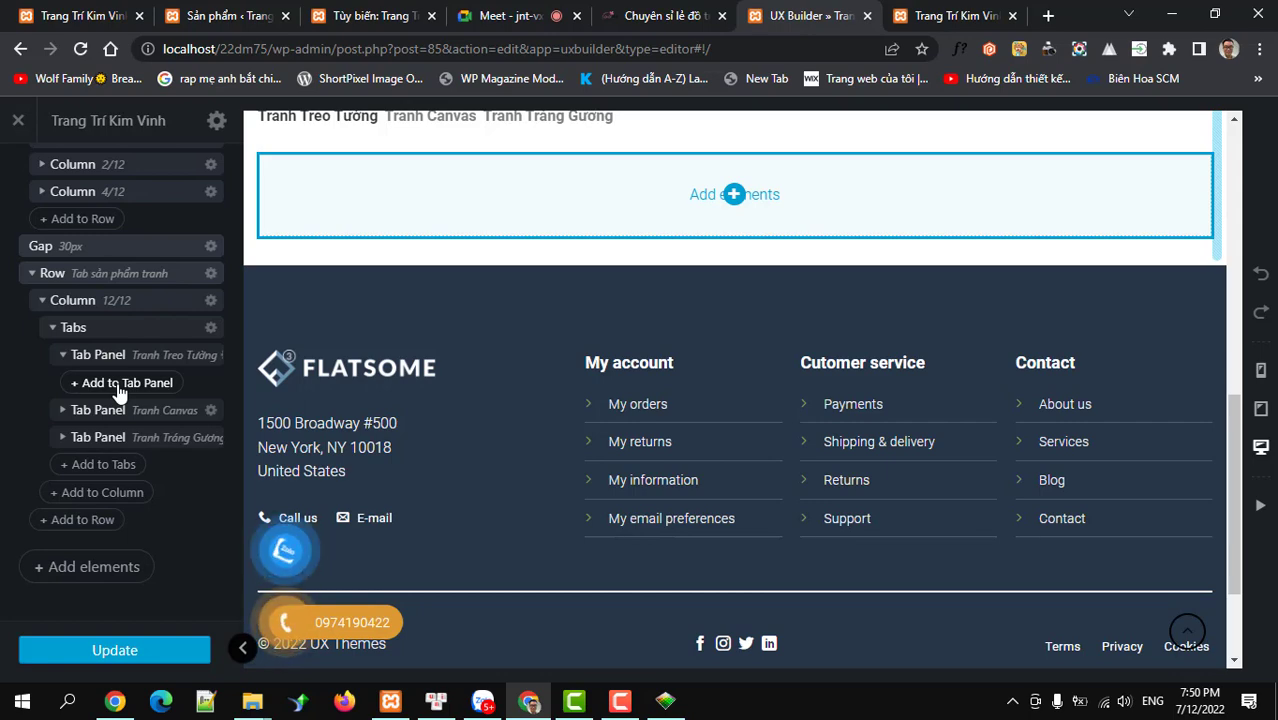
scroll(118, 393, up, 1)
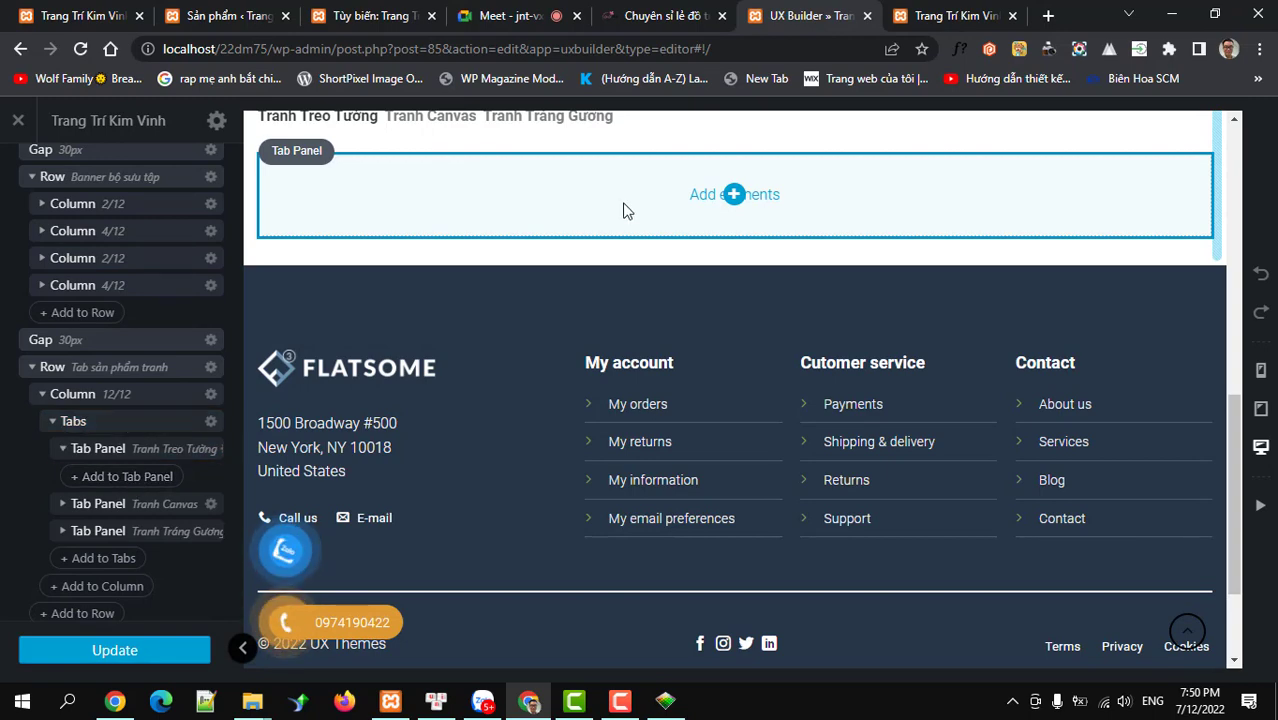
scroll(706, 245, up, 3)
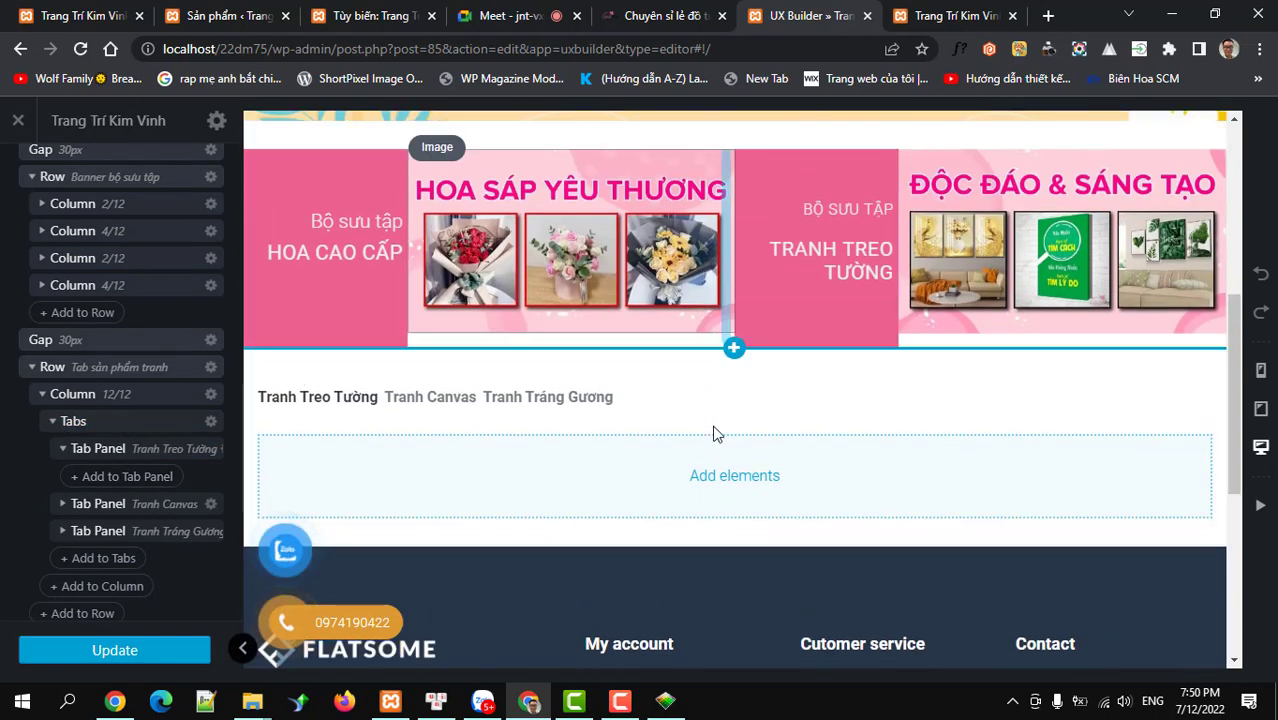
click(297, 403)
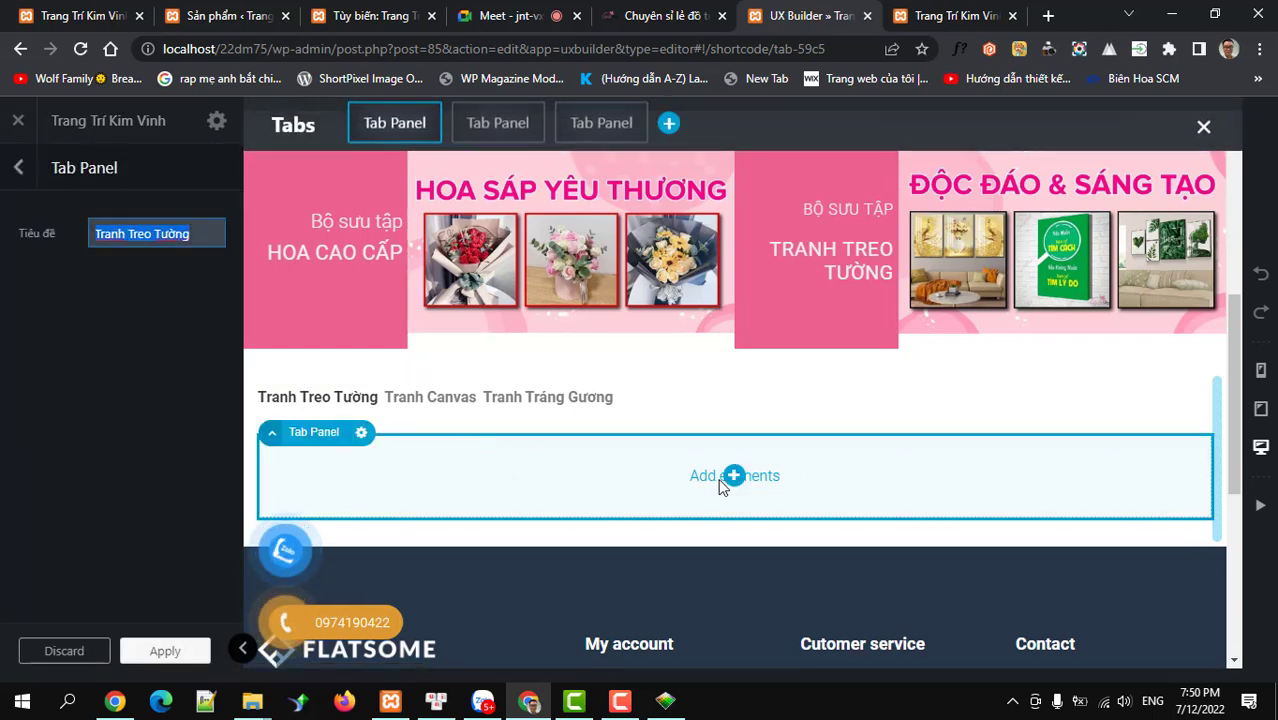
click(18, 169)
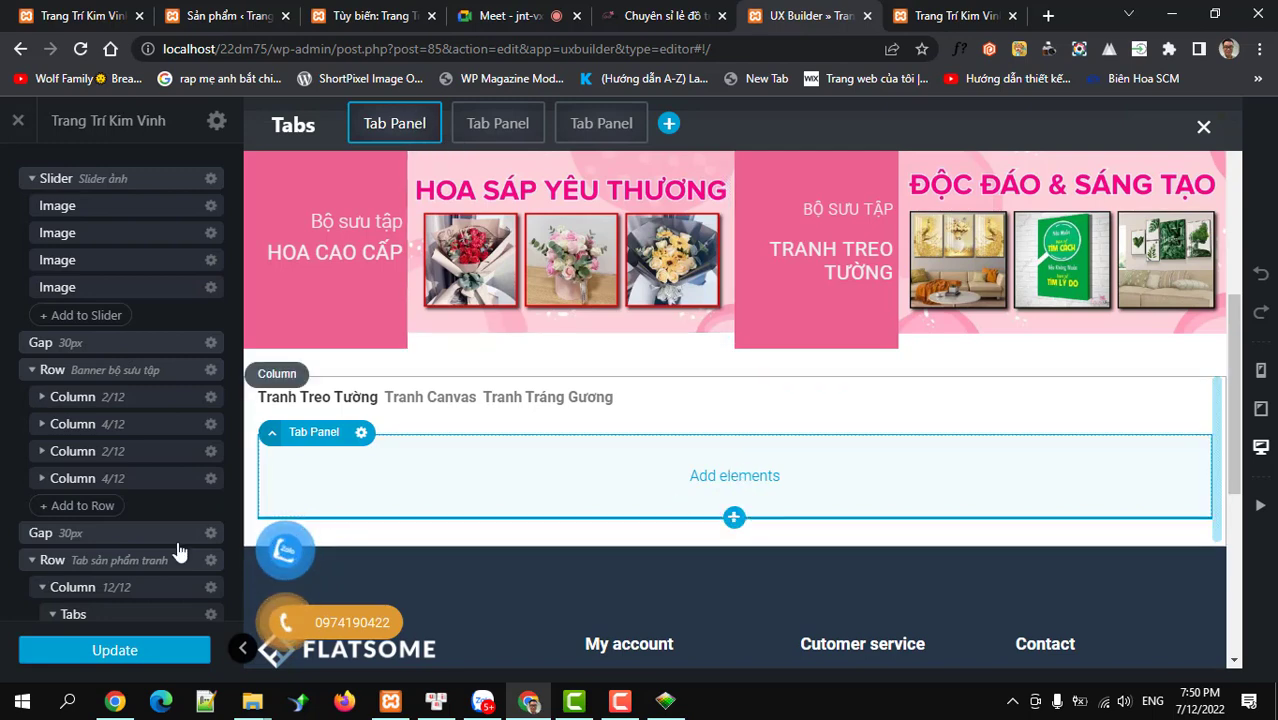
- Add a Products element with the Mặc định preset to the Tranh Treo Tường tab panel
scroll(734, 481, down, 3)
scroll(78, 517, down, 3)
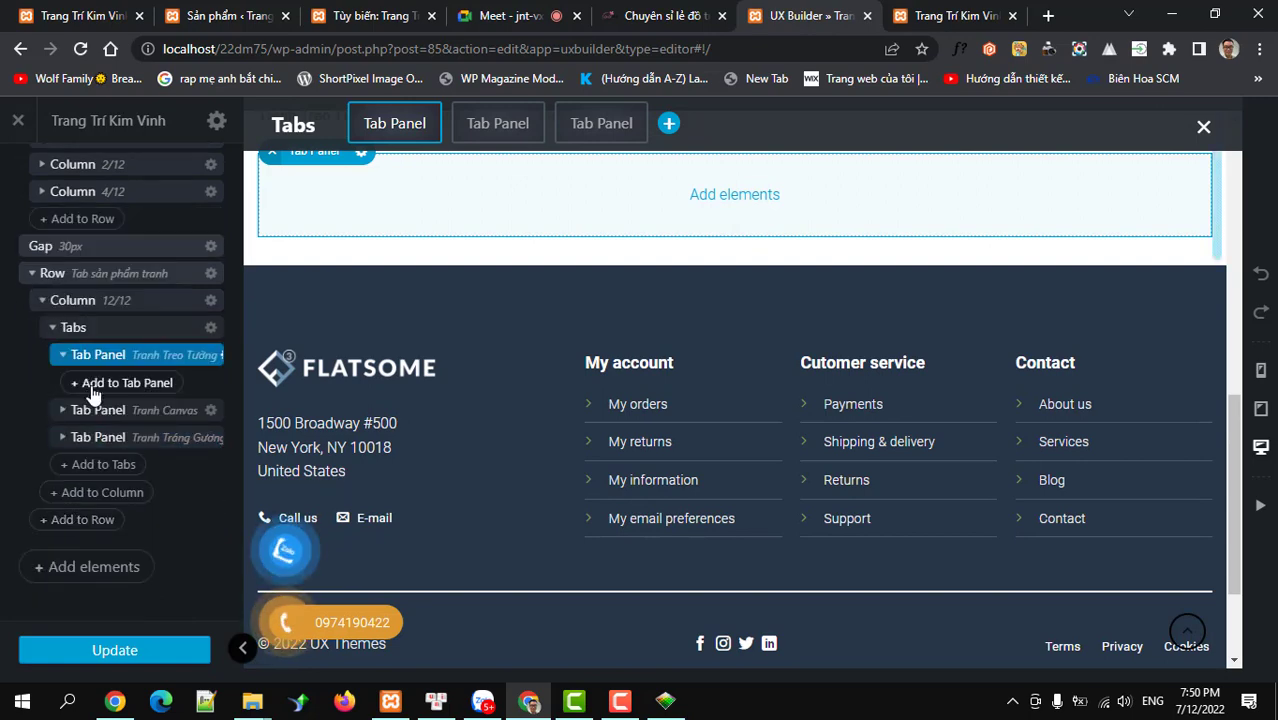
click(92, 388)
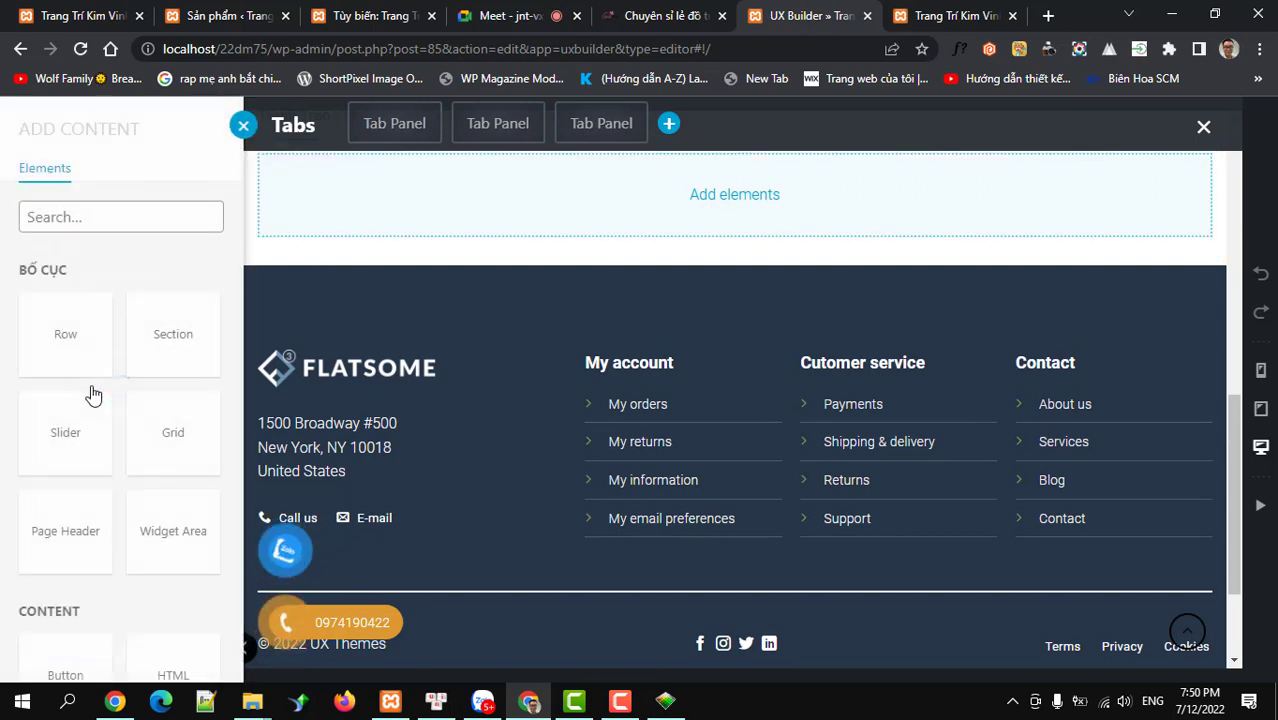
text(pro)
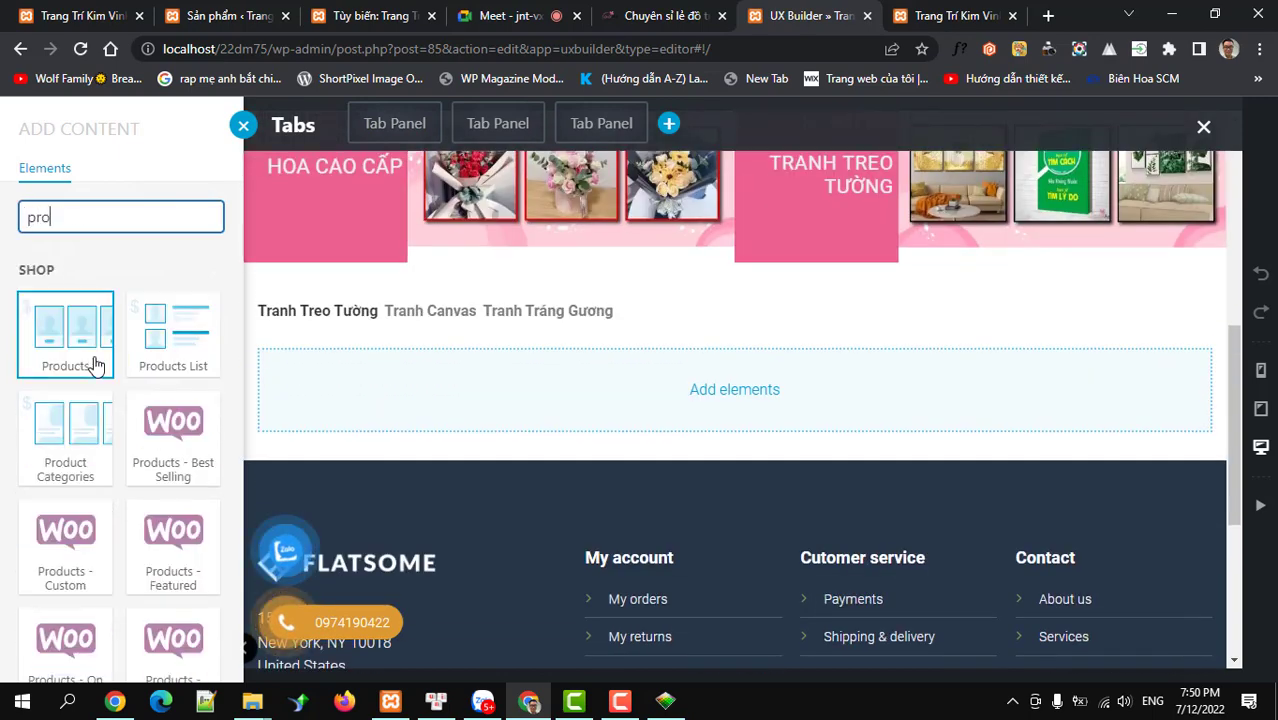
text(dic)
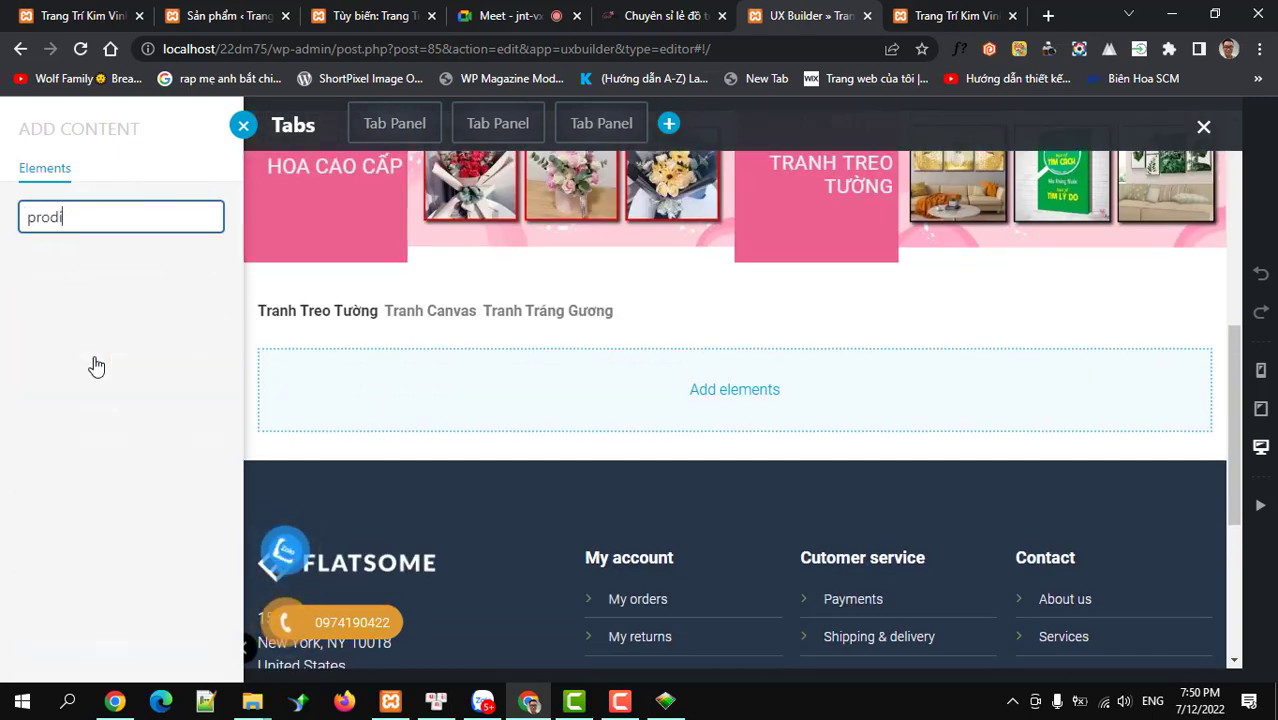
key(BackSpace)
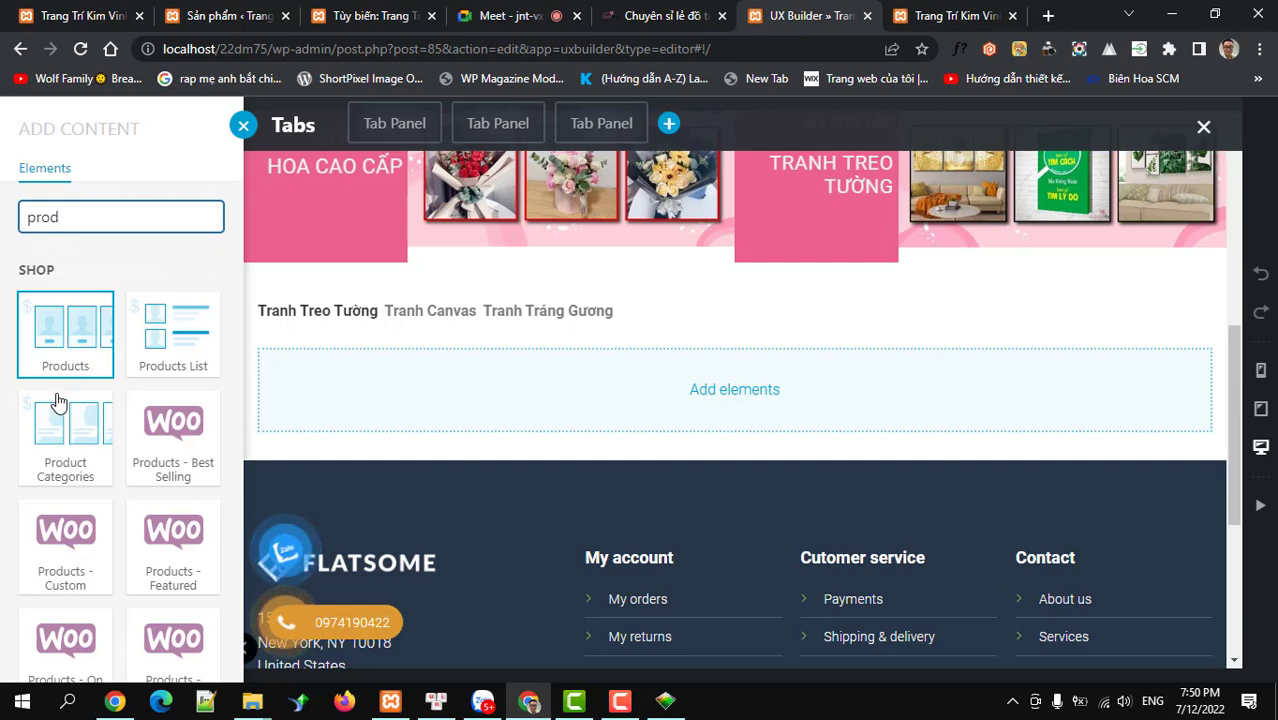
click(49, 338)
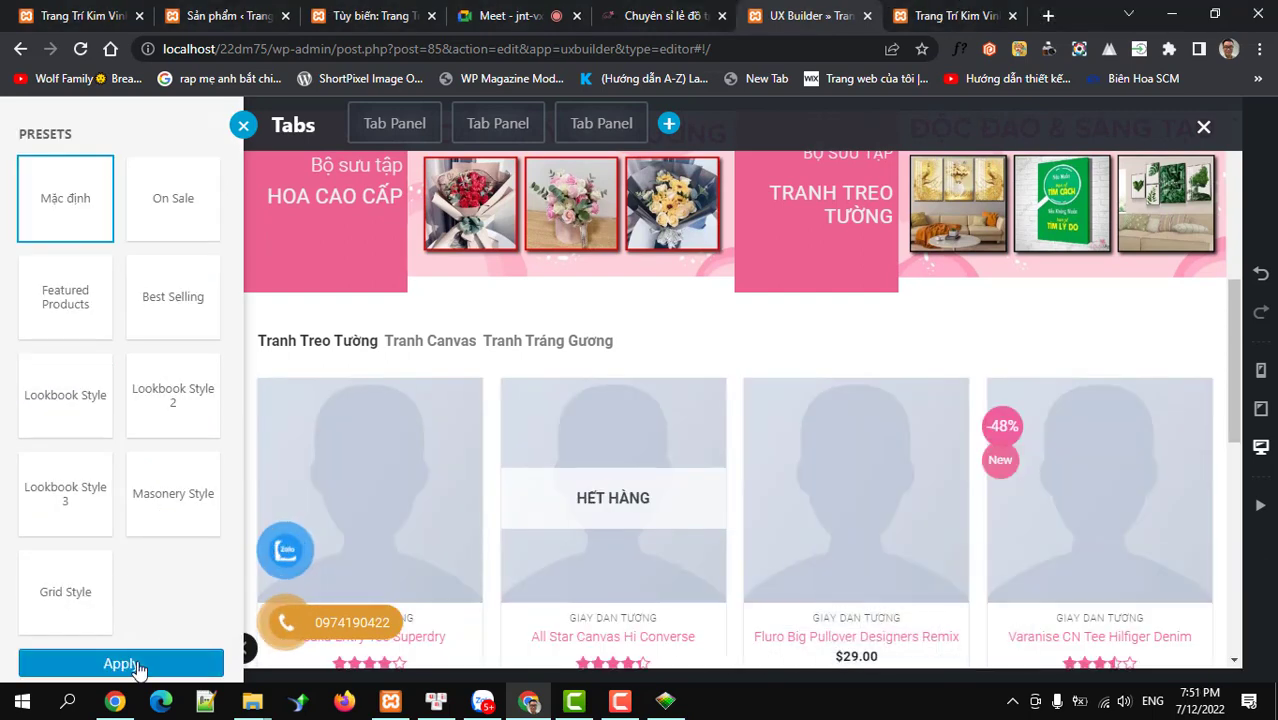
click(138, 667)
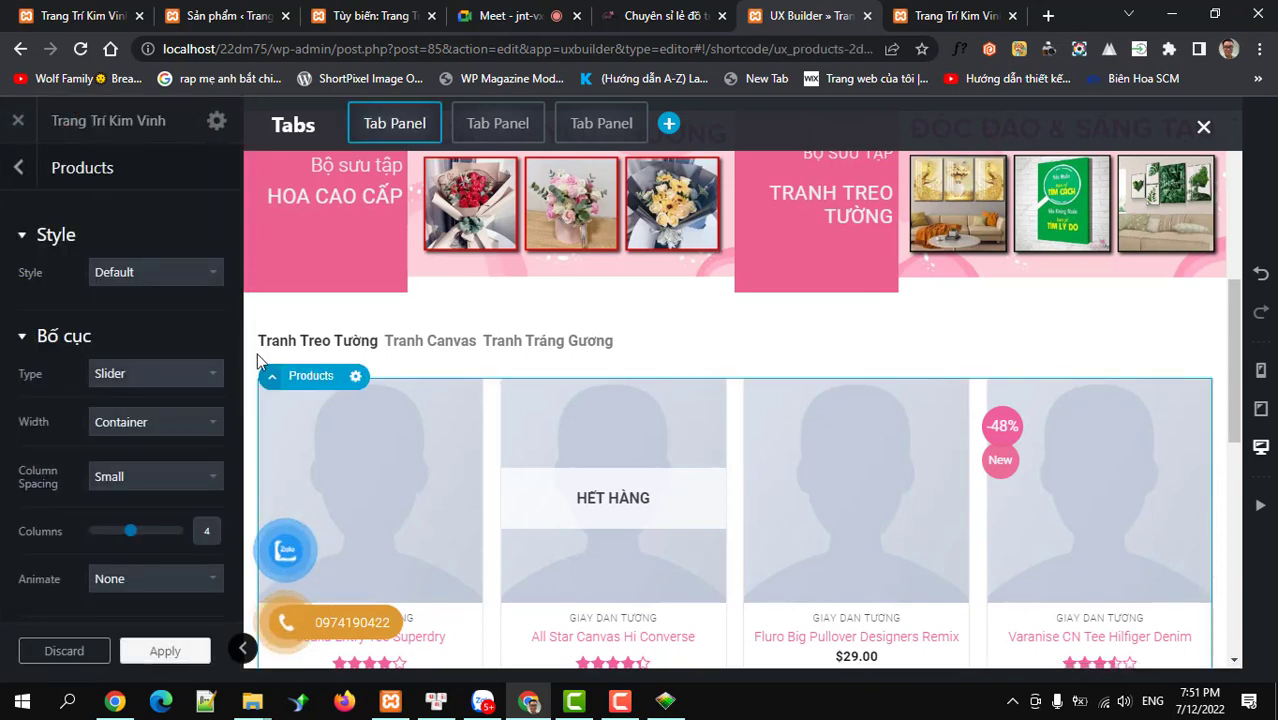
- Keep the Products element's style at Default and set its layout type to Row
scroll(451, 483, down, 1)
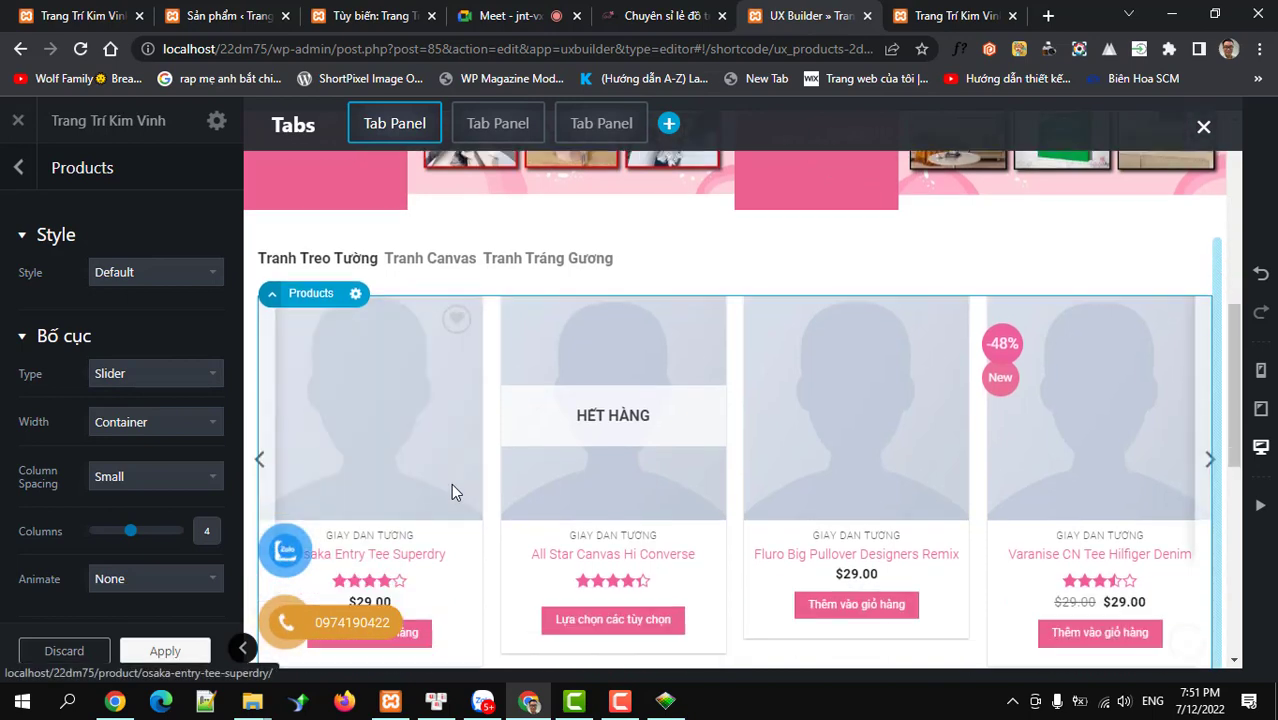
scroll(451, 483, down, 1)
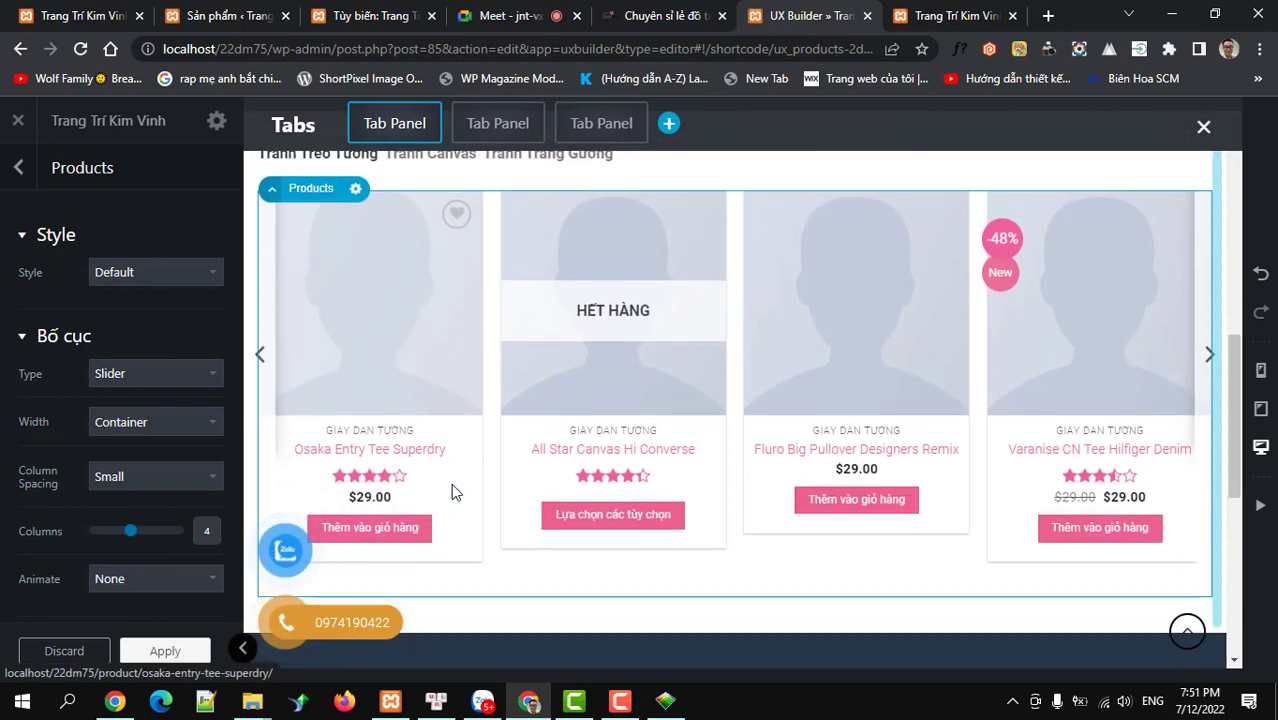
click(138, 272)
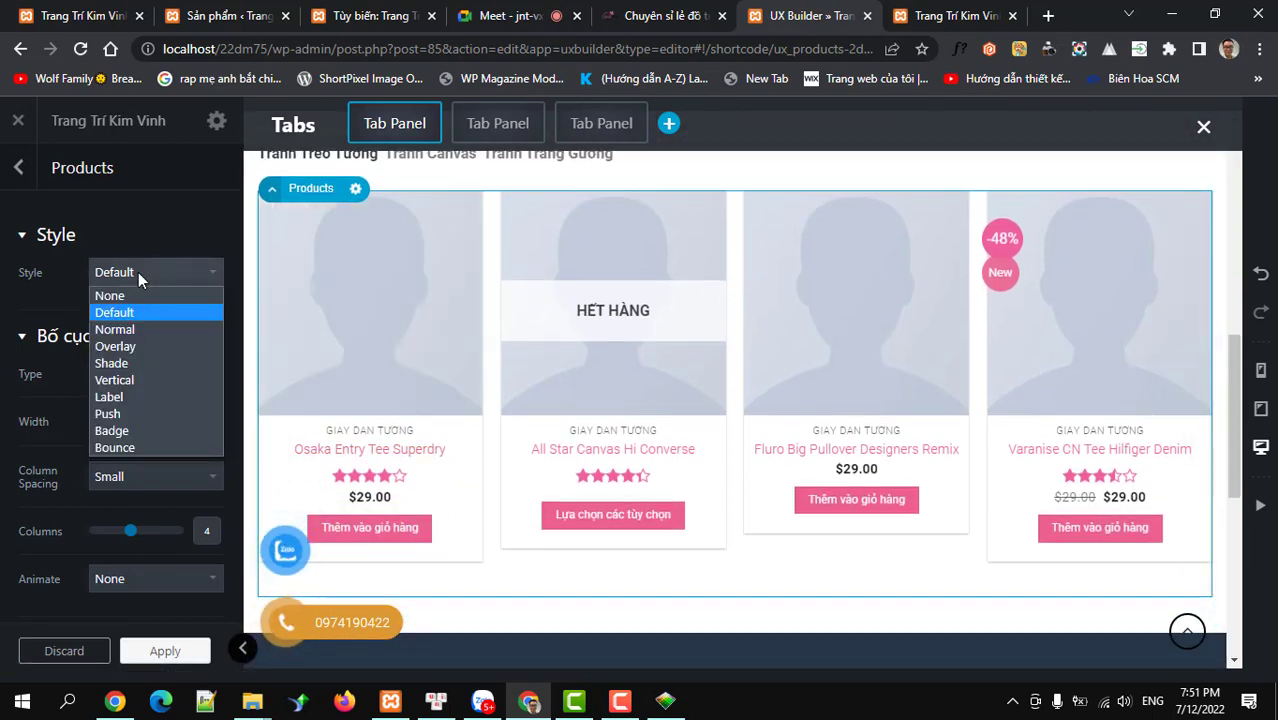
click(138, 272)
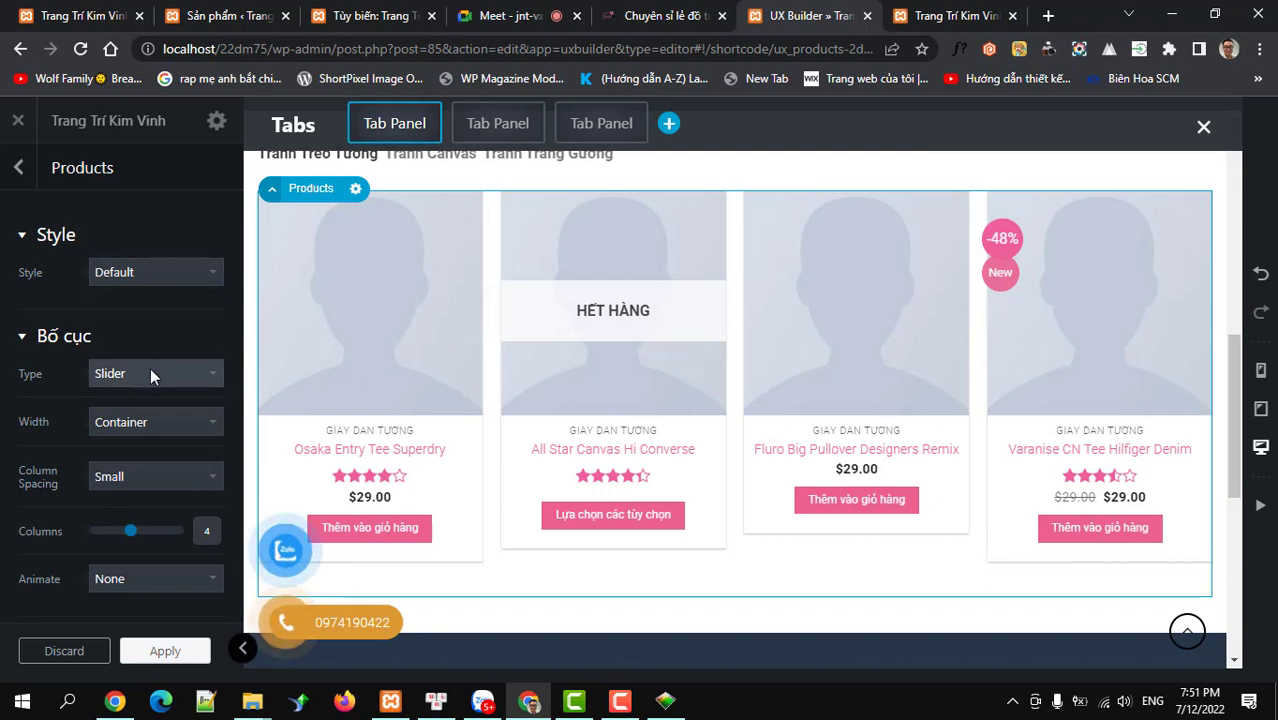
click(150, 370)
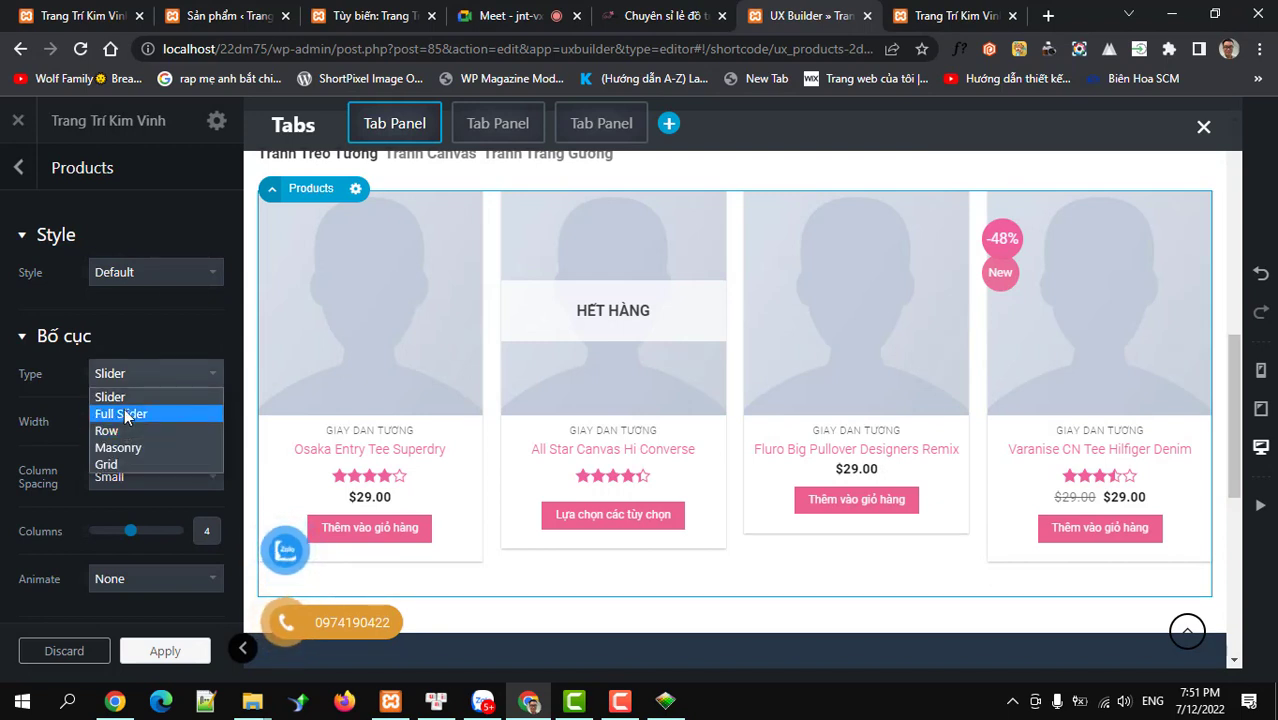
click(110, 397)
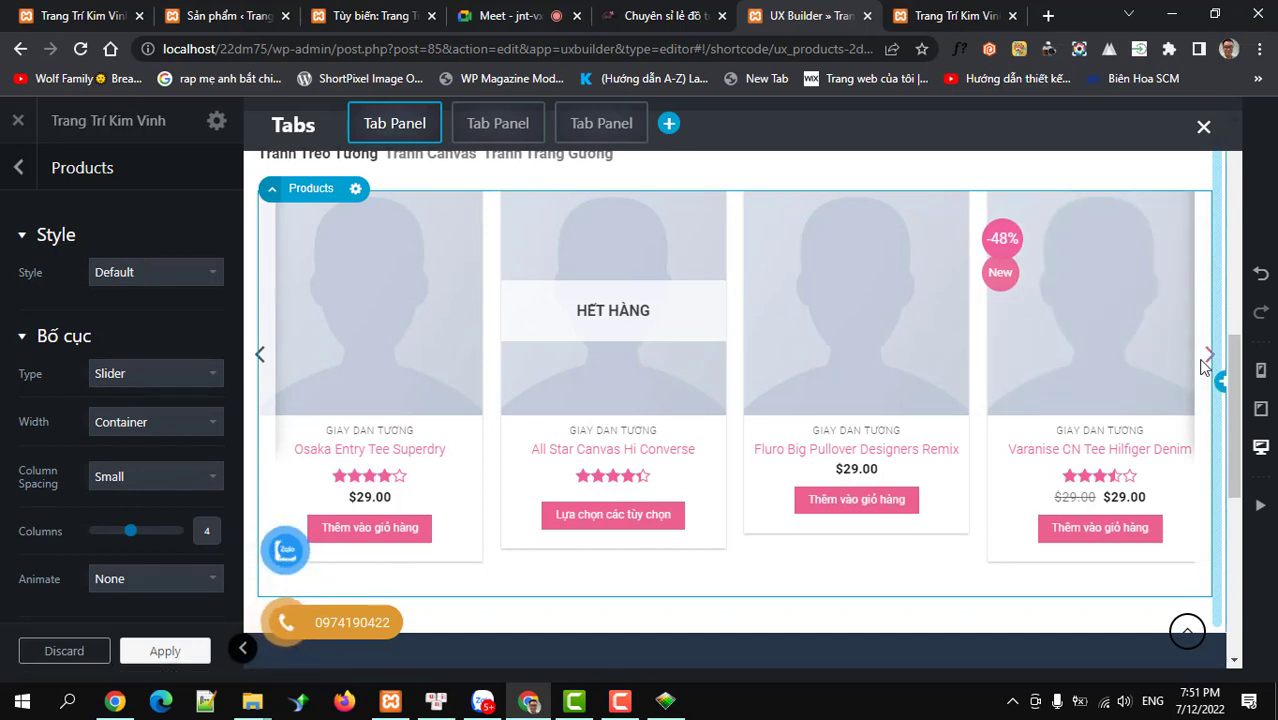
click(140, 378)
click(107, 431)
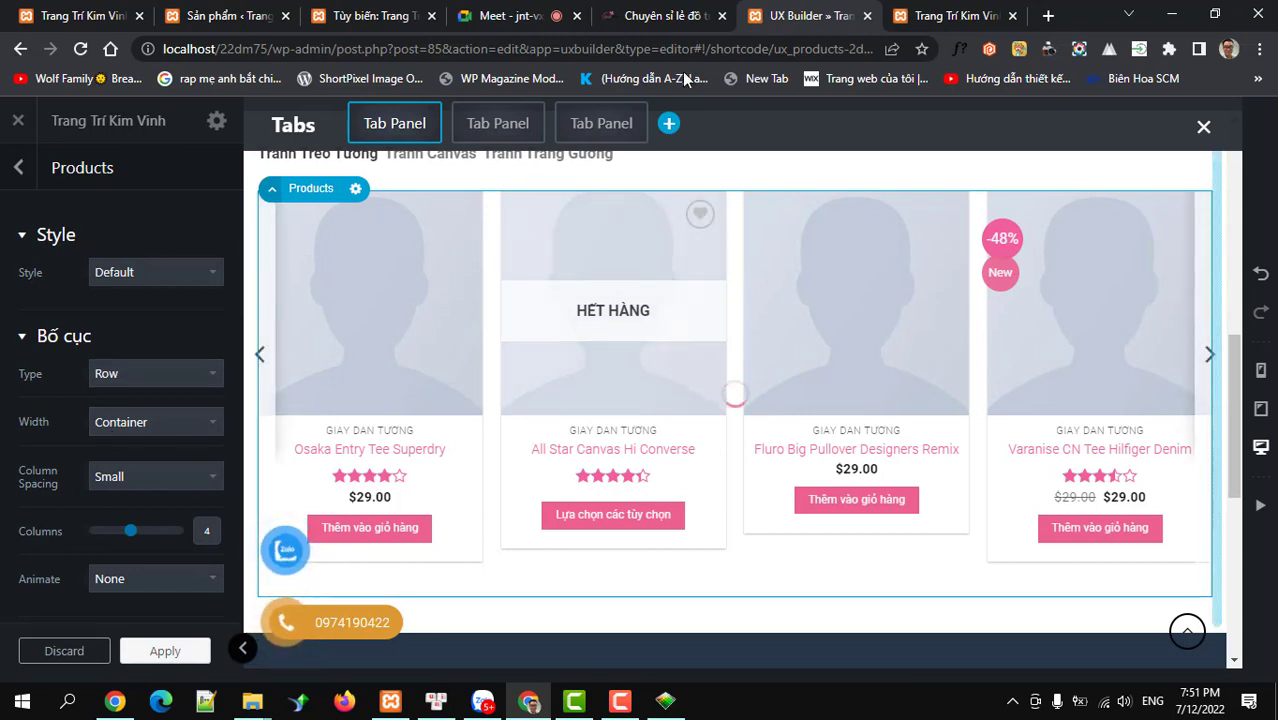
- Switch to the lala.com.vn reference site, close its developer tools and examine the Tranh Treo Tường product grid
click(645, 16)
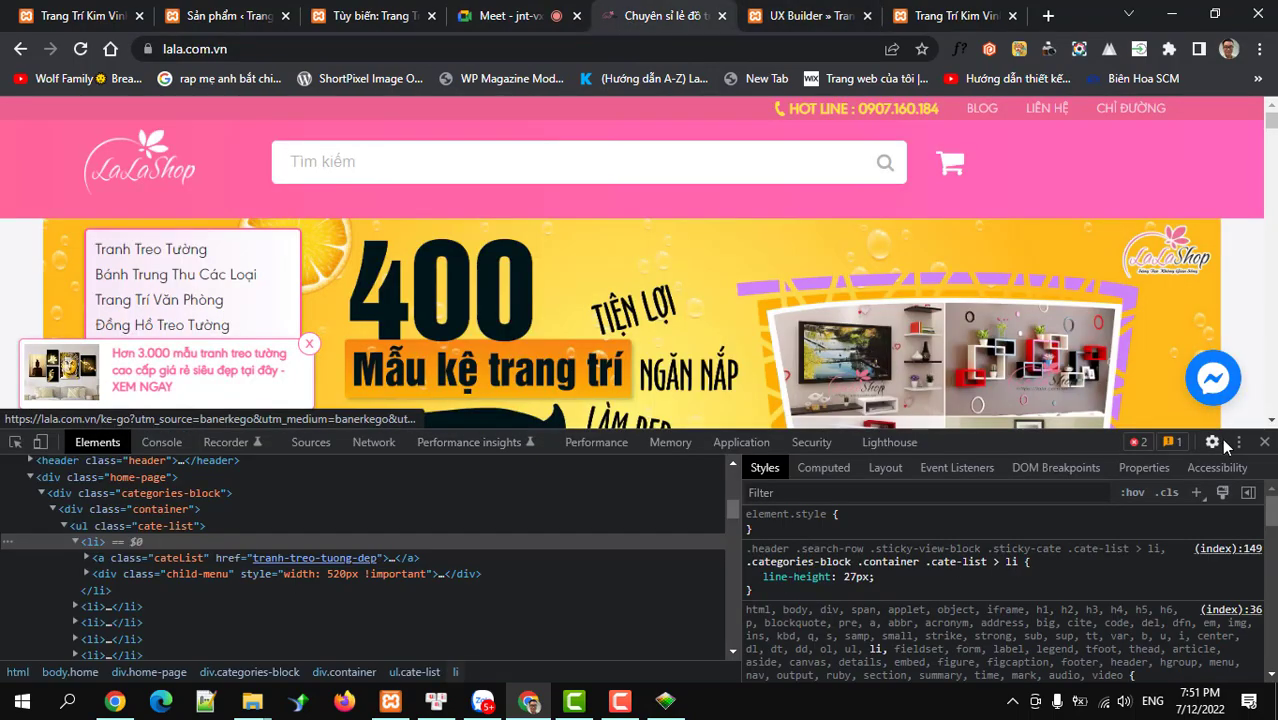
click(1264, 442)
scroll(636, 485, down, 8)
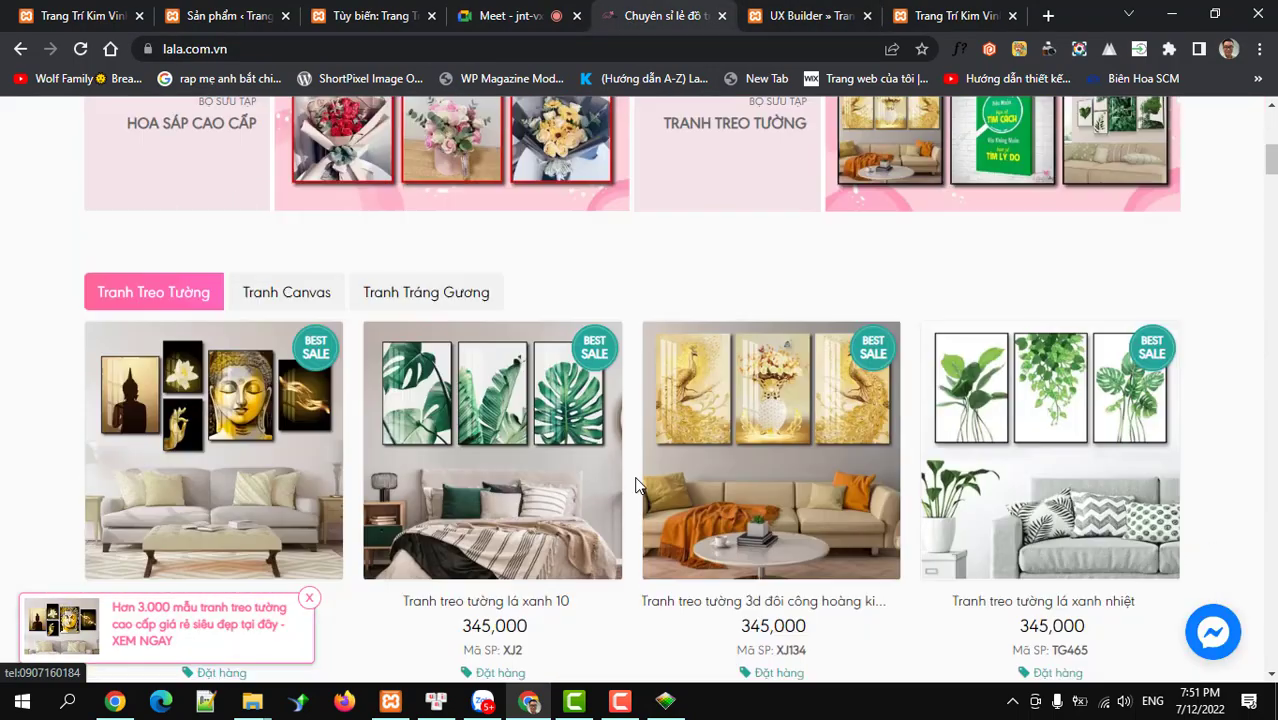
scroll(636, 484, down, 5)
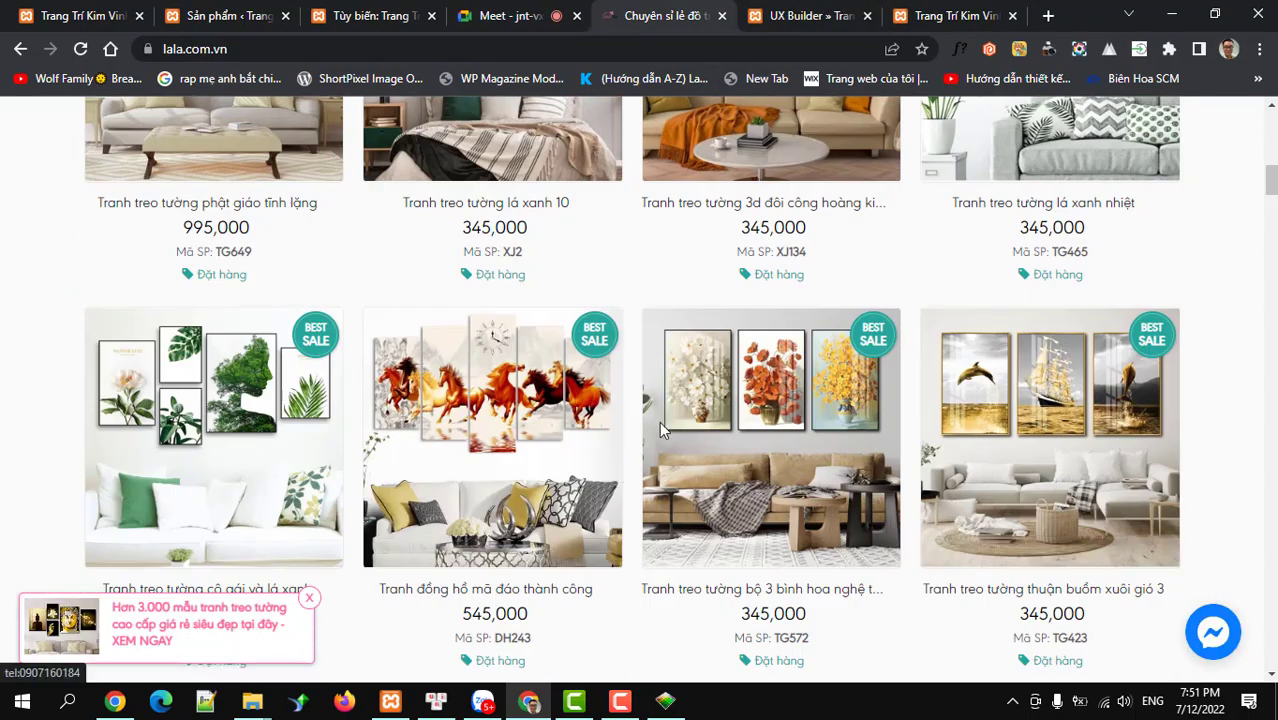
- Return to UX Builder and enable Equalize Items for the Products element
click(805, 16)
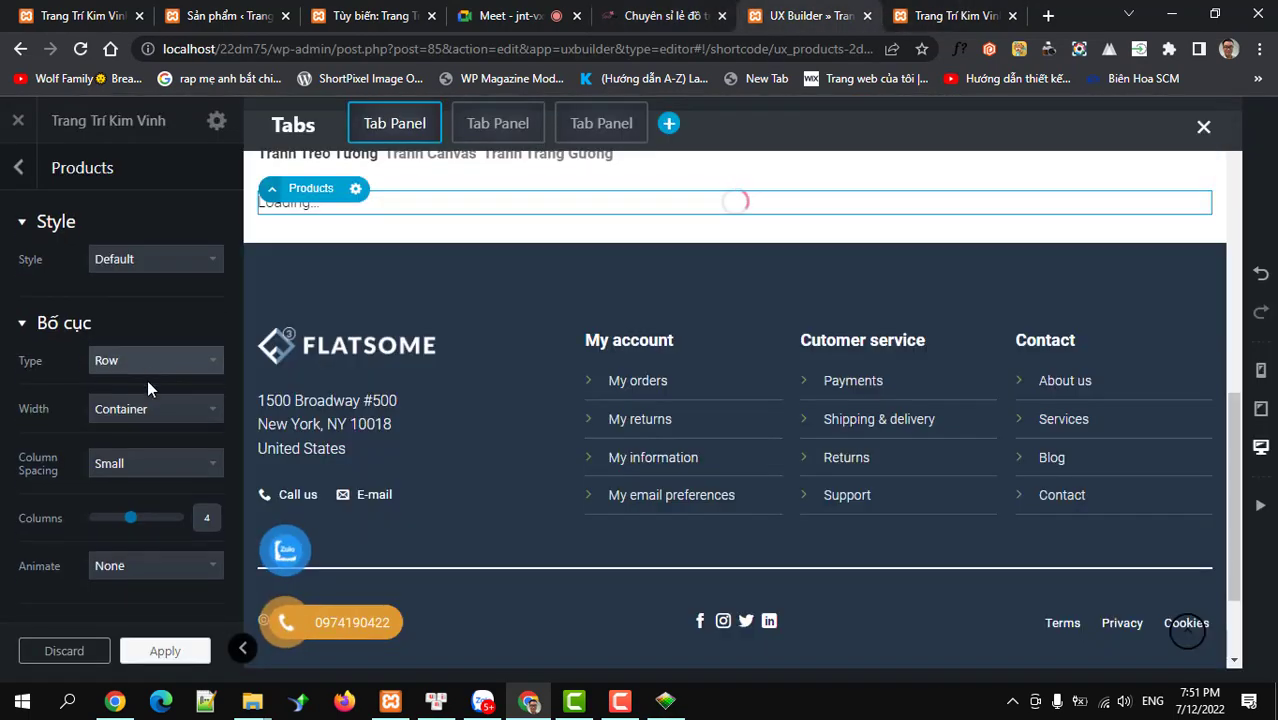
scroll(147, 380, down, 1)
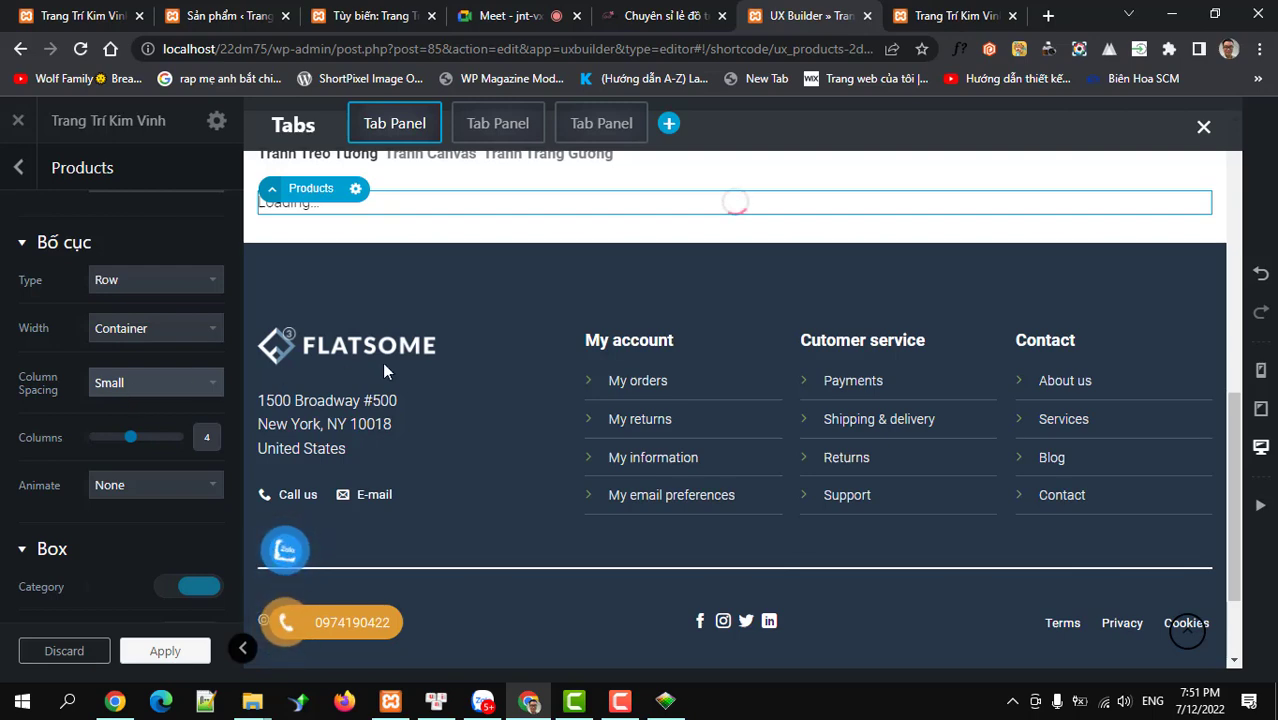
scroll(434, 362, up, 3)
scroll(130, 397, down, 2)
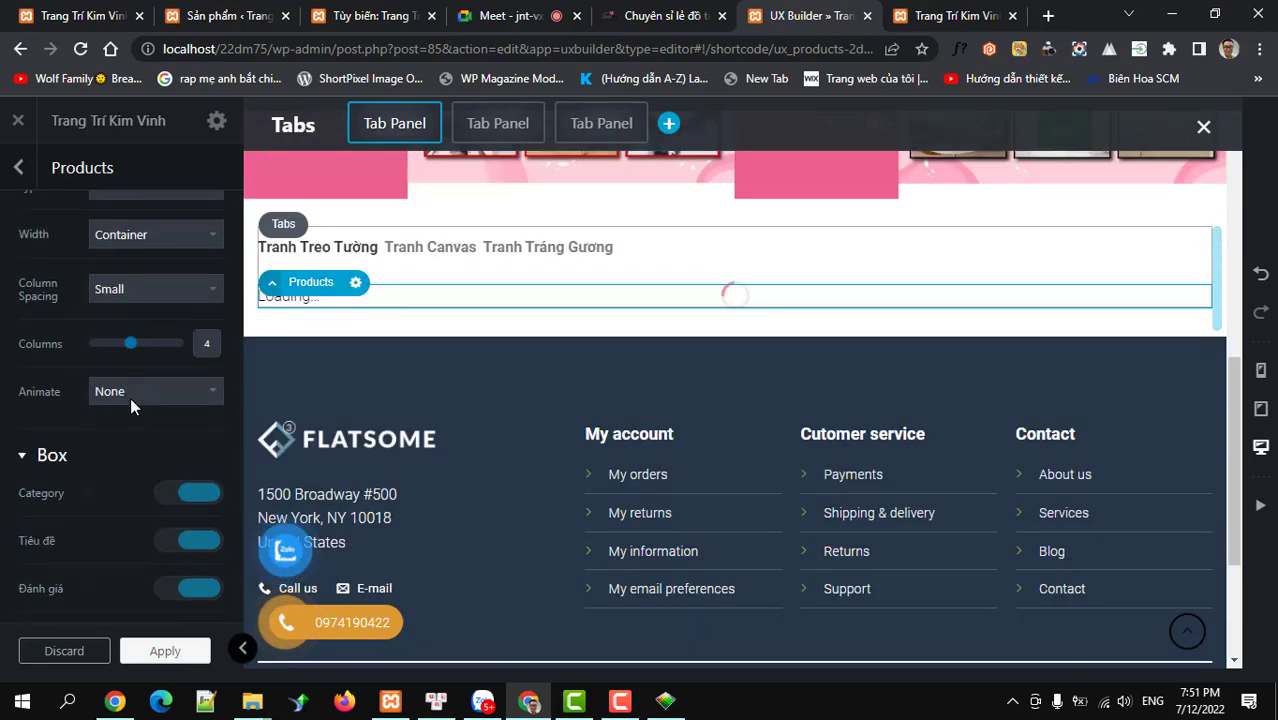
scroll(130, 397, down, 3)
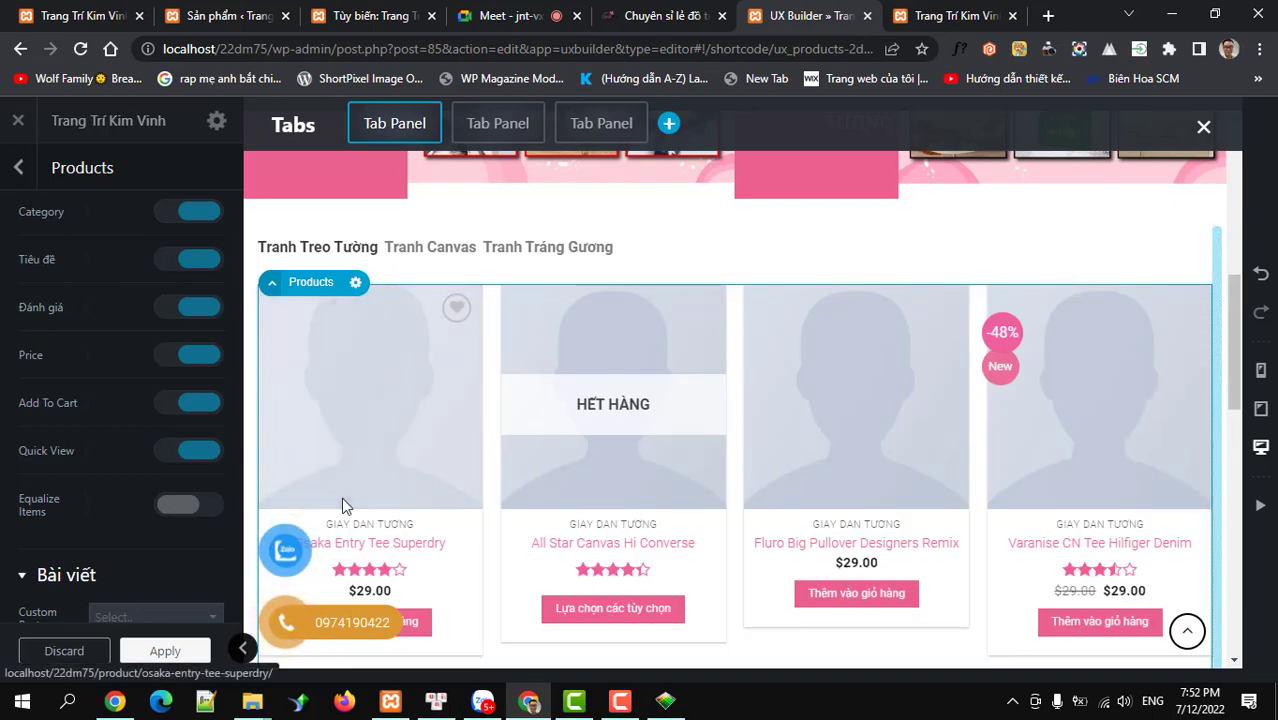
scroll(442, 494, down, 2)
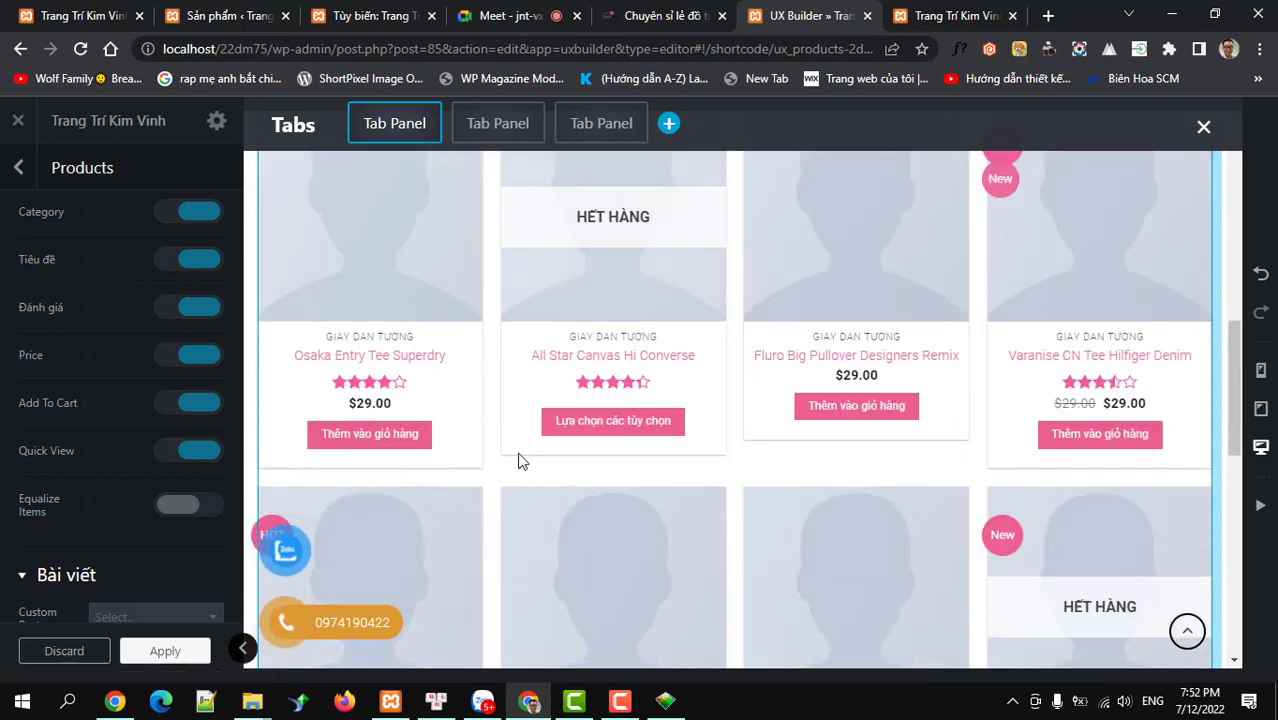
click(183, 510)
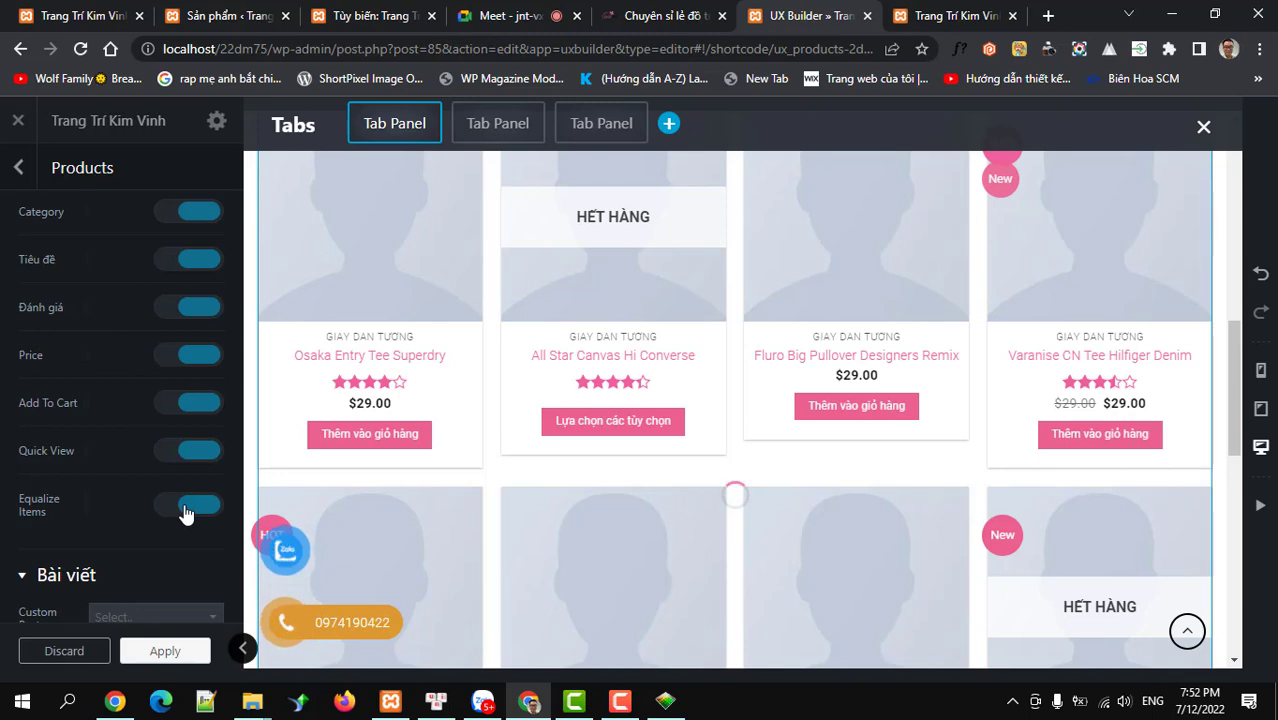
- Review the Products element's layout and post options and compare them with the product rows on the lala.com.vn reference site
scroll(184, 510, down, 1)
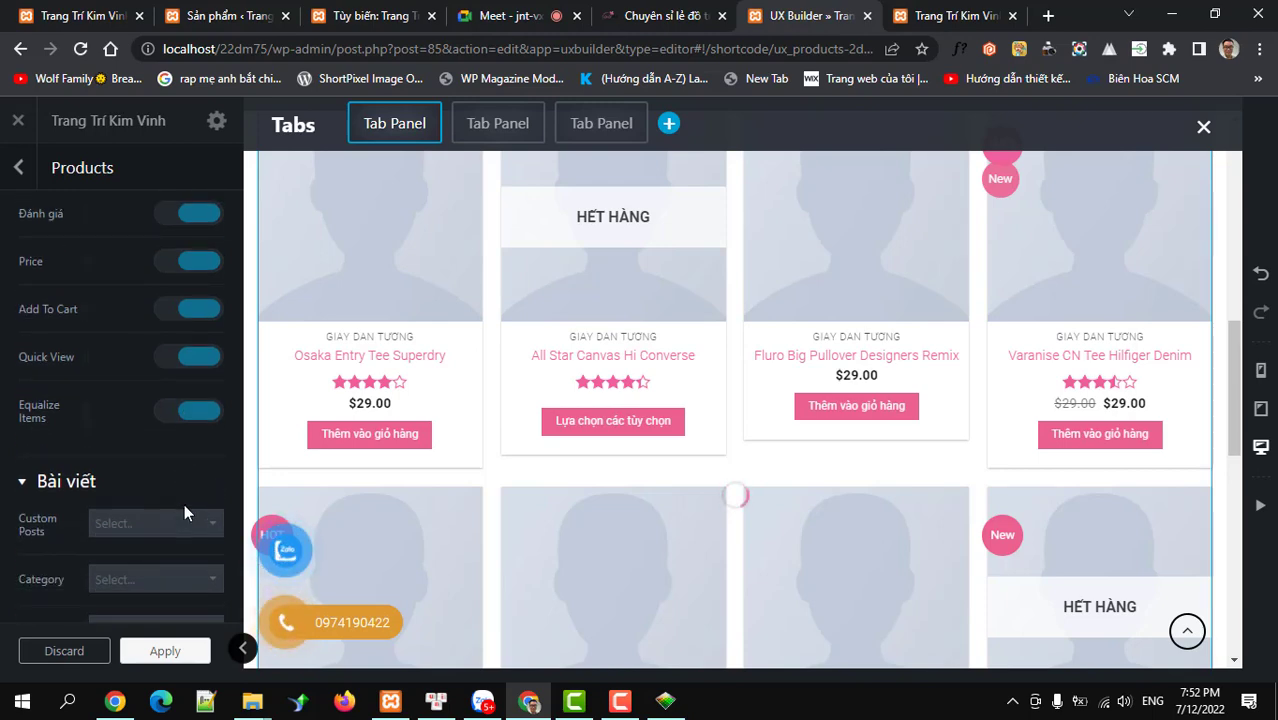
scroll(184, 512, up, 5)
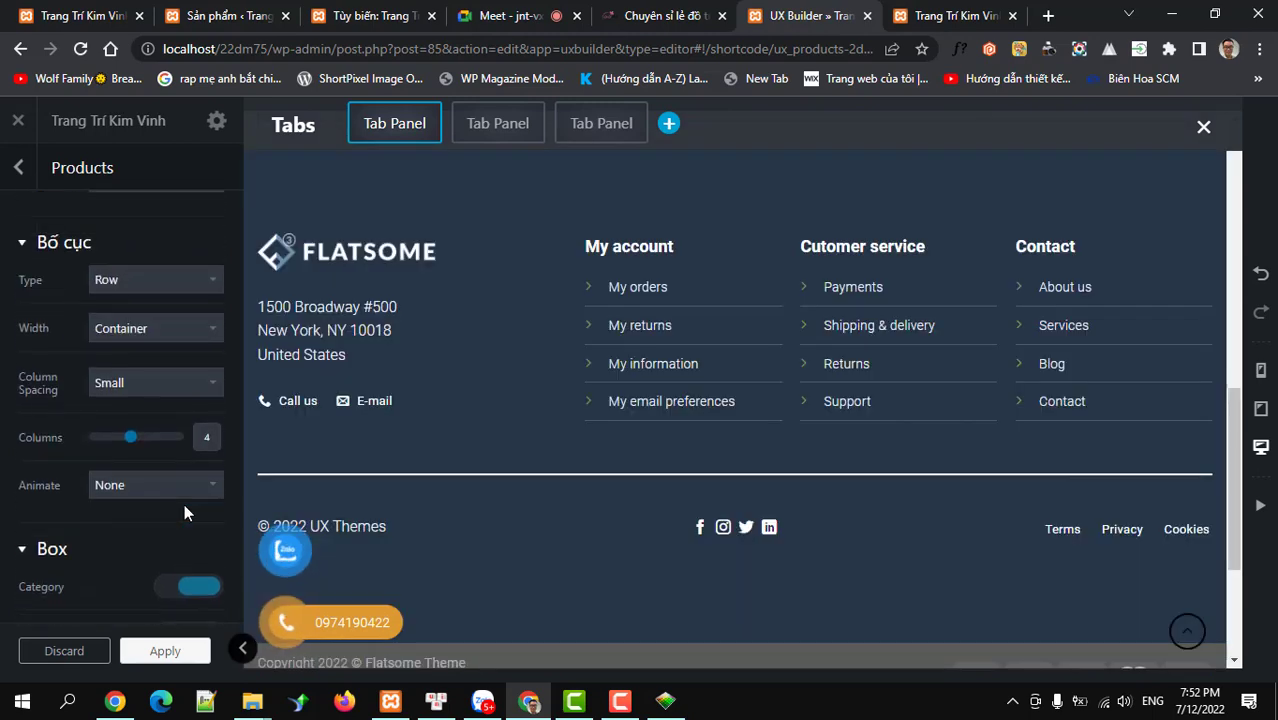
scroll(518, 370, up, 3)
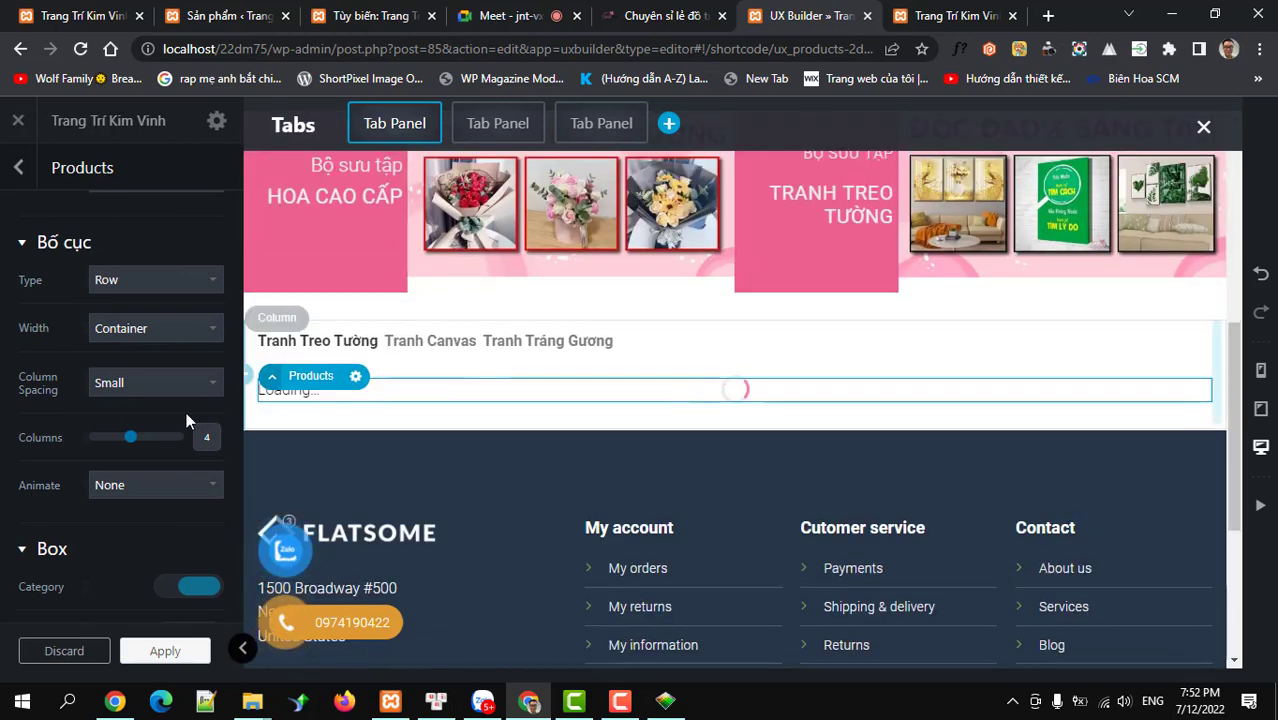
scroll(139, 411, down, 5)
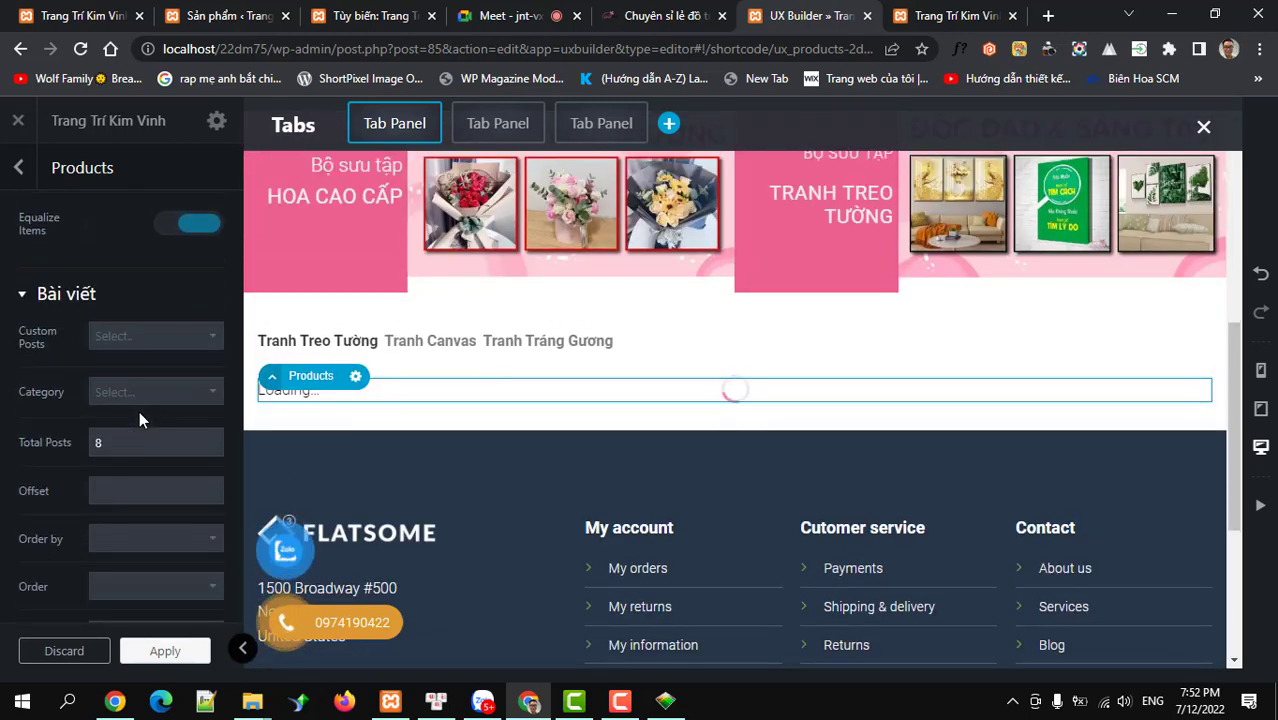
scroll(139, 411, up, 8)
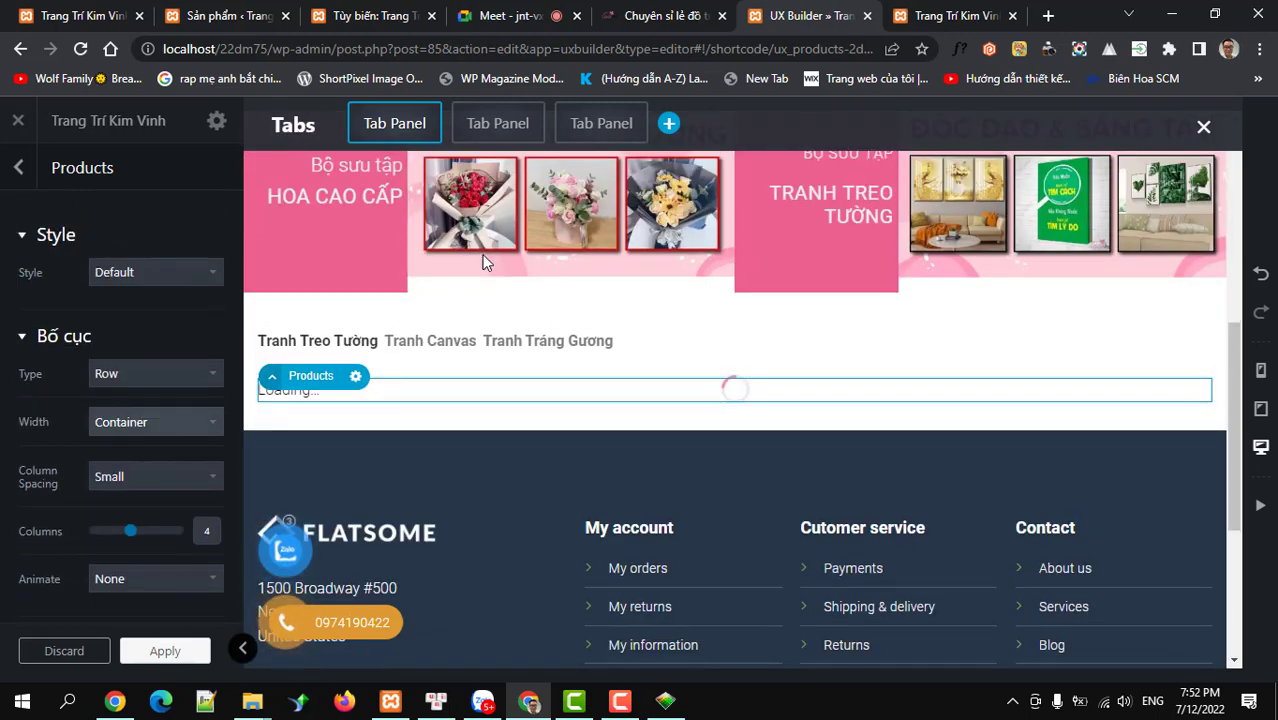
click(625, 16)
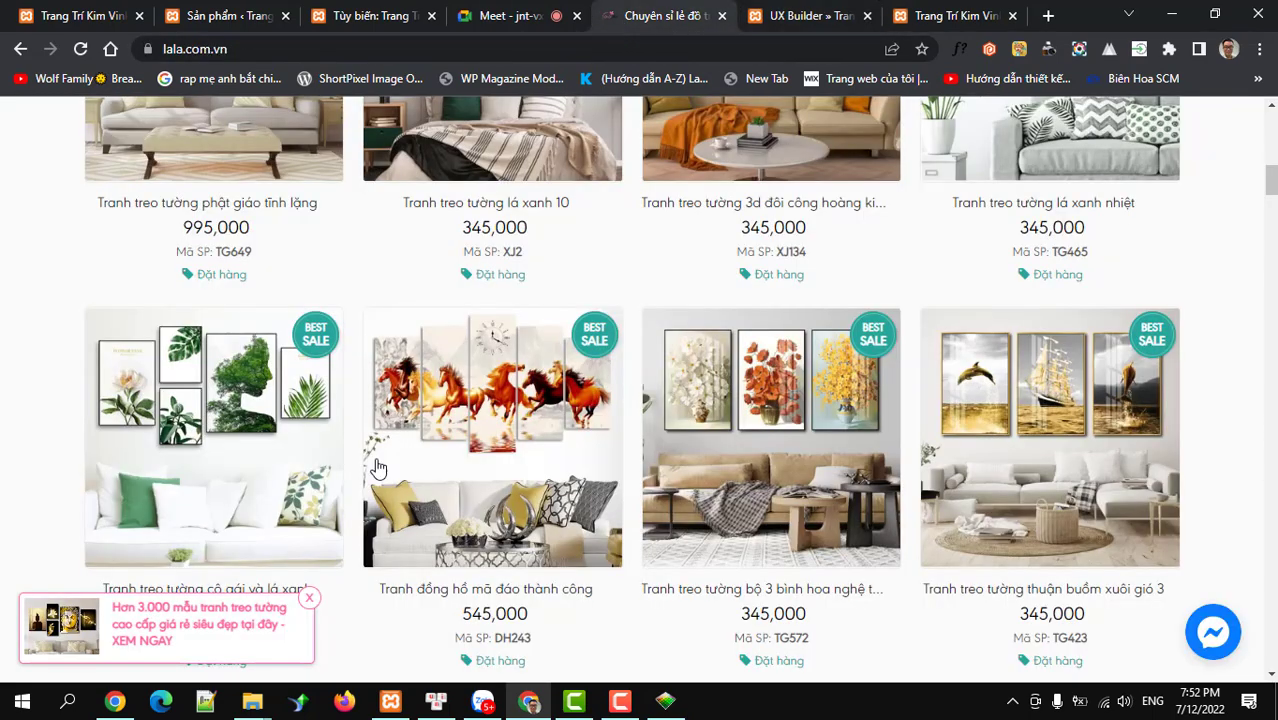
scroll(360, 480, down, 1)
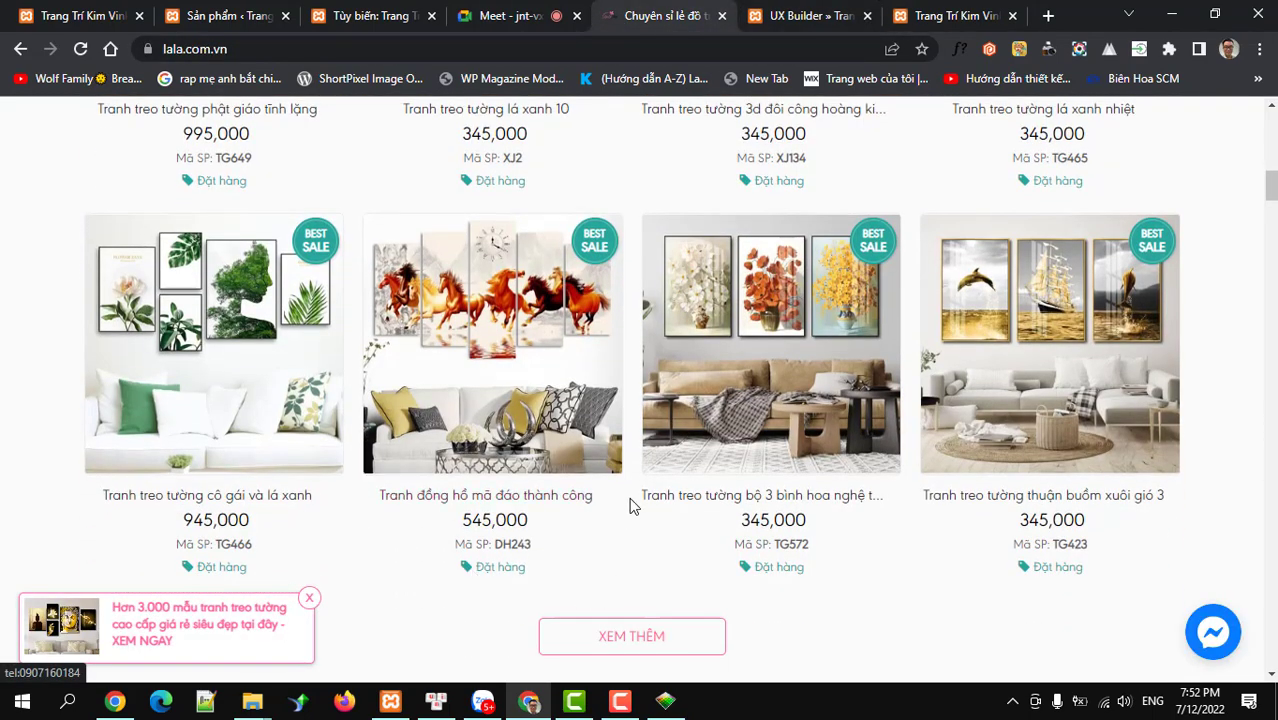
- Return to UX Builder, set the Products element's style to Normal and check the product grid preview
click(790, 17)
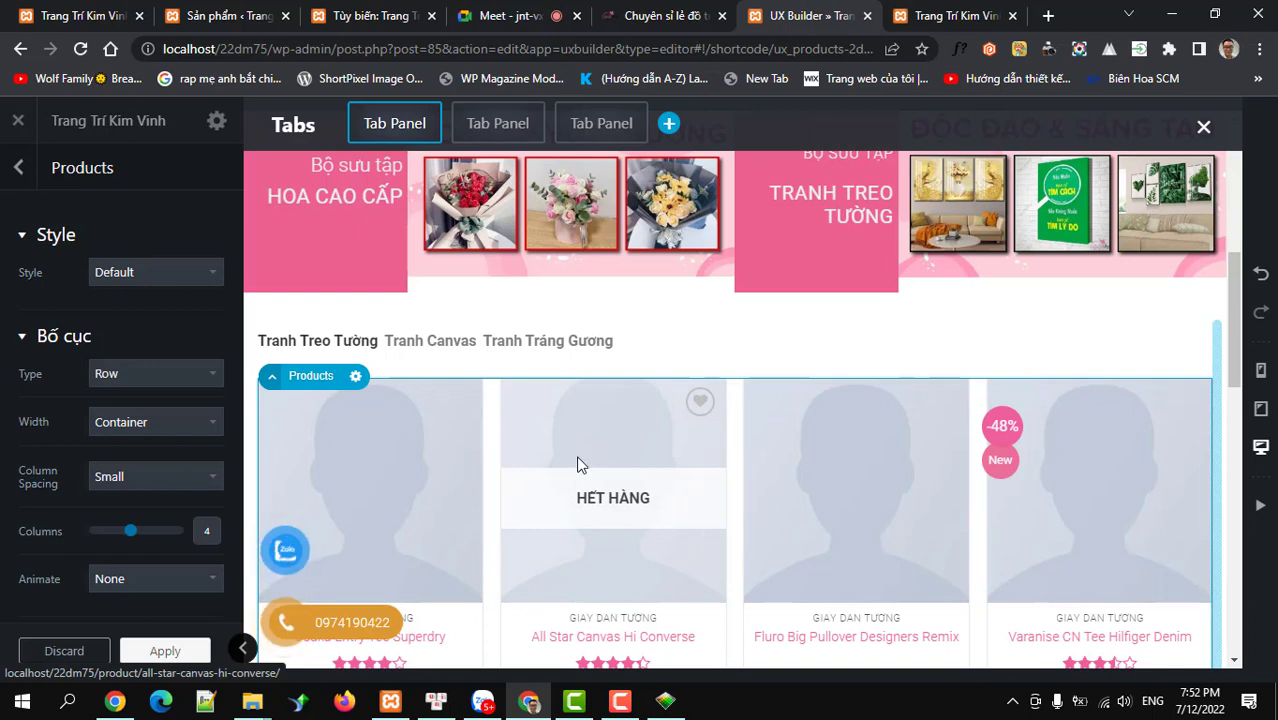
scroll(575, 470, down, 3)
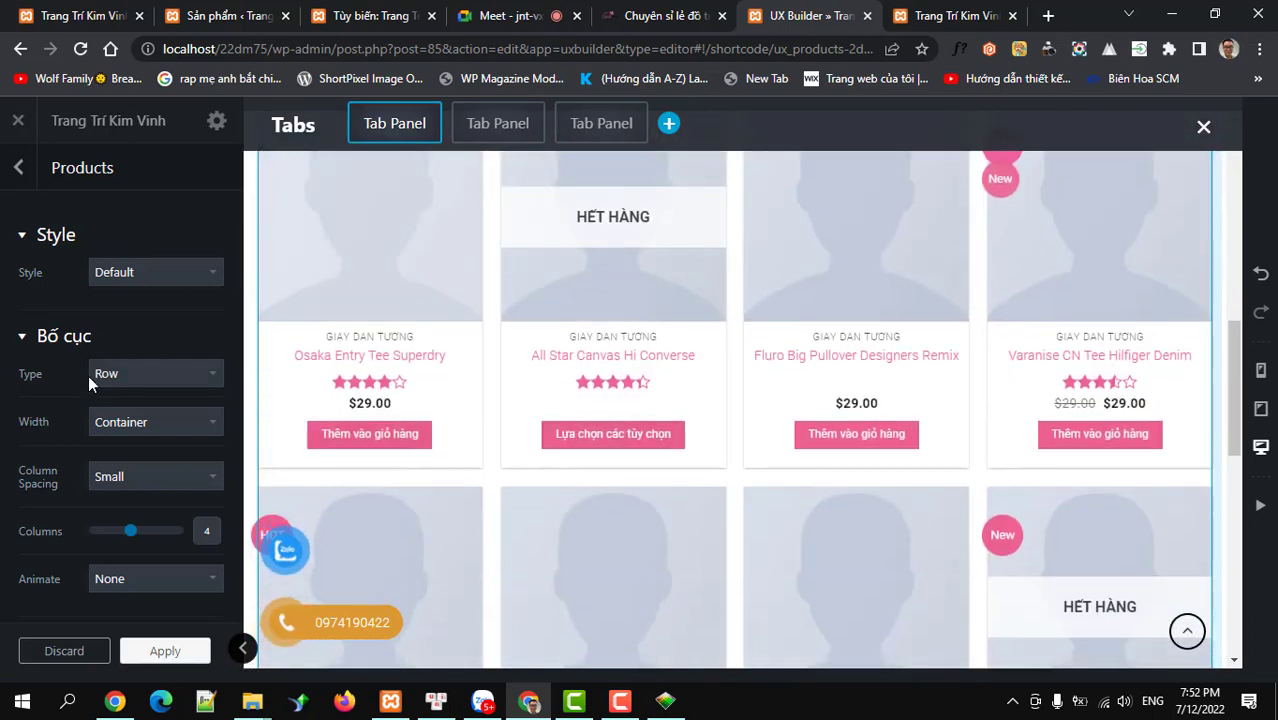
click(120, 275)
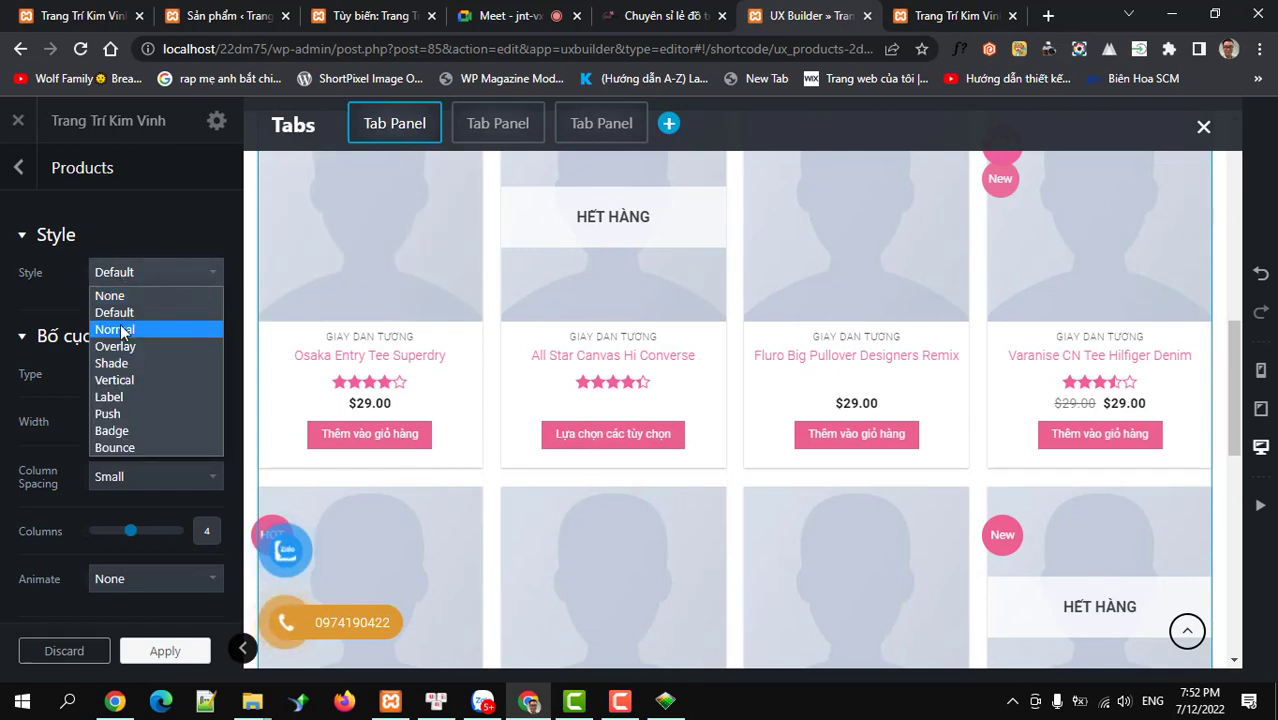
key(Escape)
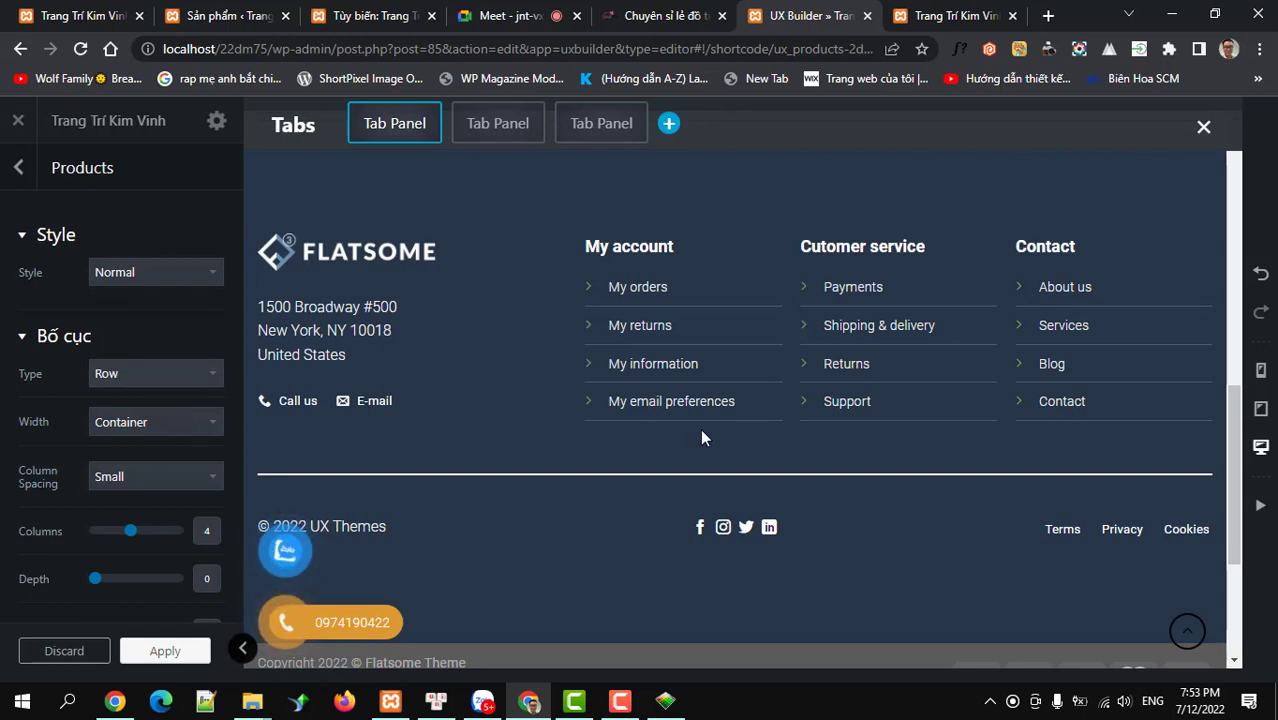
scroll(702, 434, up, 3)
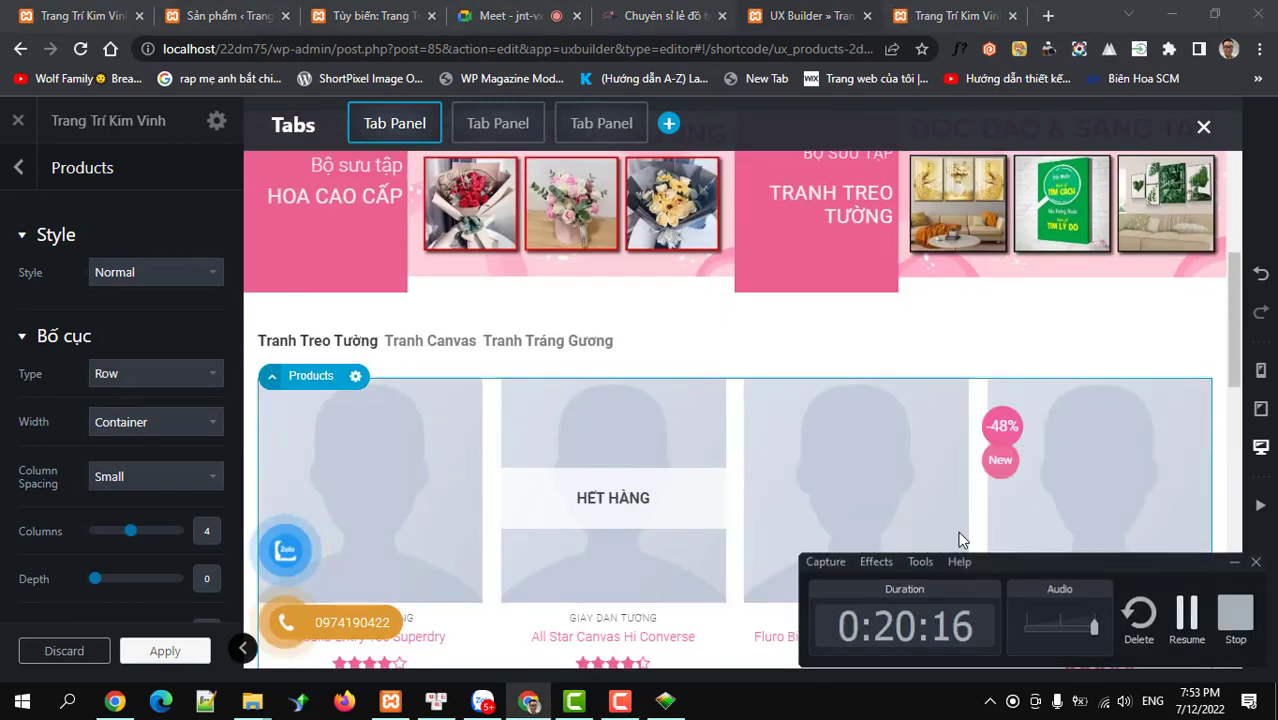
scroll(700, 494, down, 2)
scroll(702, 497, down, 1)
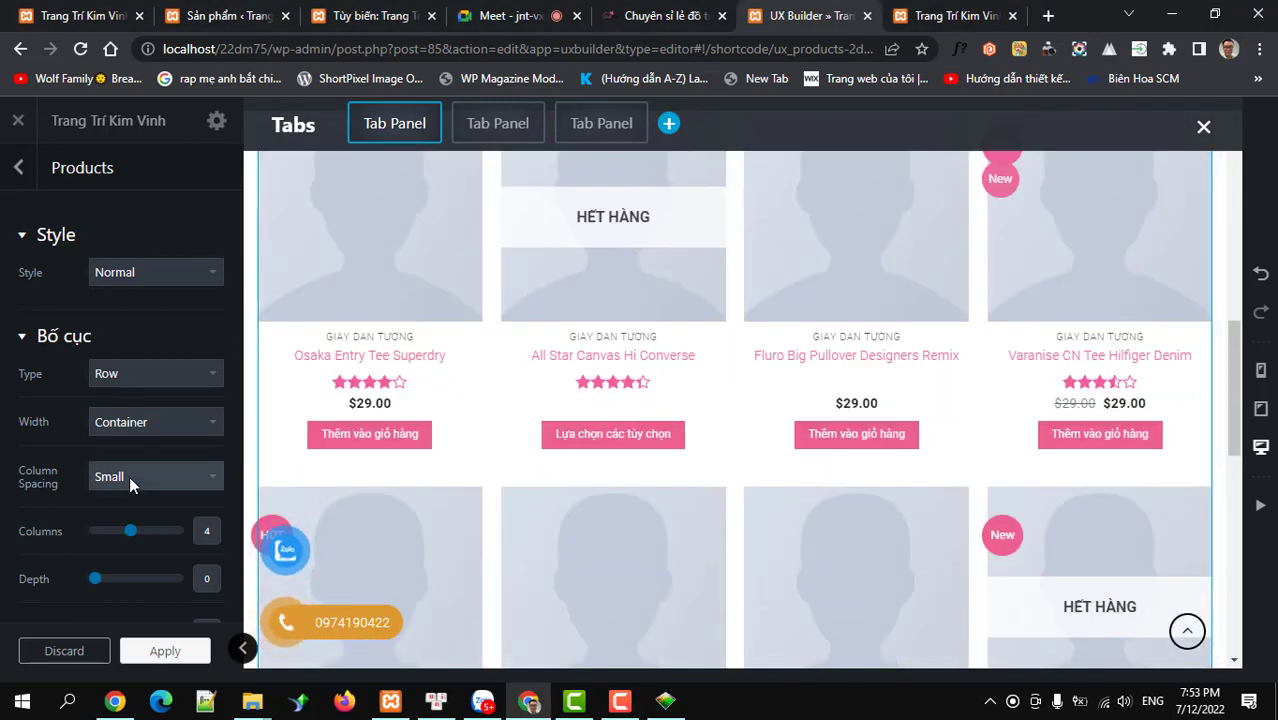
- Try a Depth and Depth Hover of 1 on the Products element and reset both to 0
scroll(129, 476, down, 2)
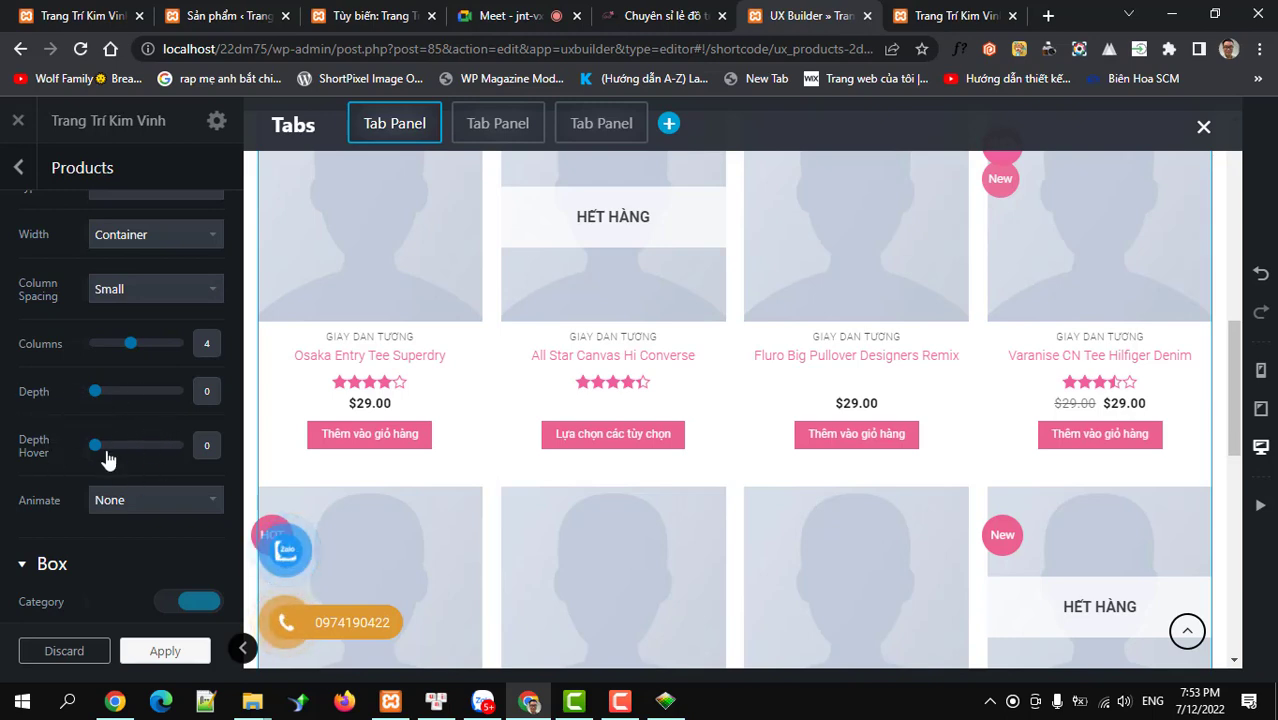
drag(103, 399, 112, 398)
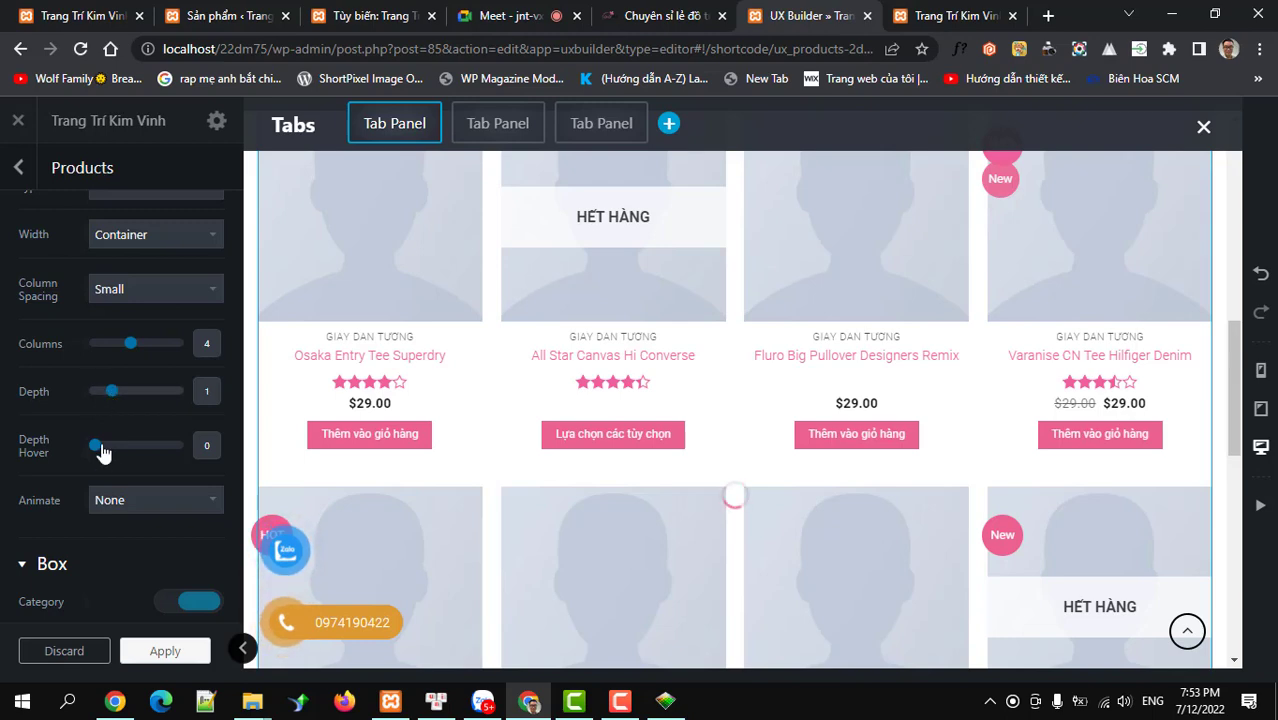
drag(100, 448, 115, 451)
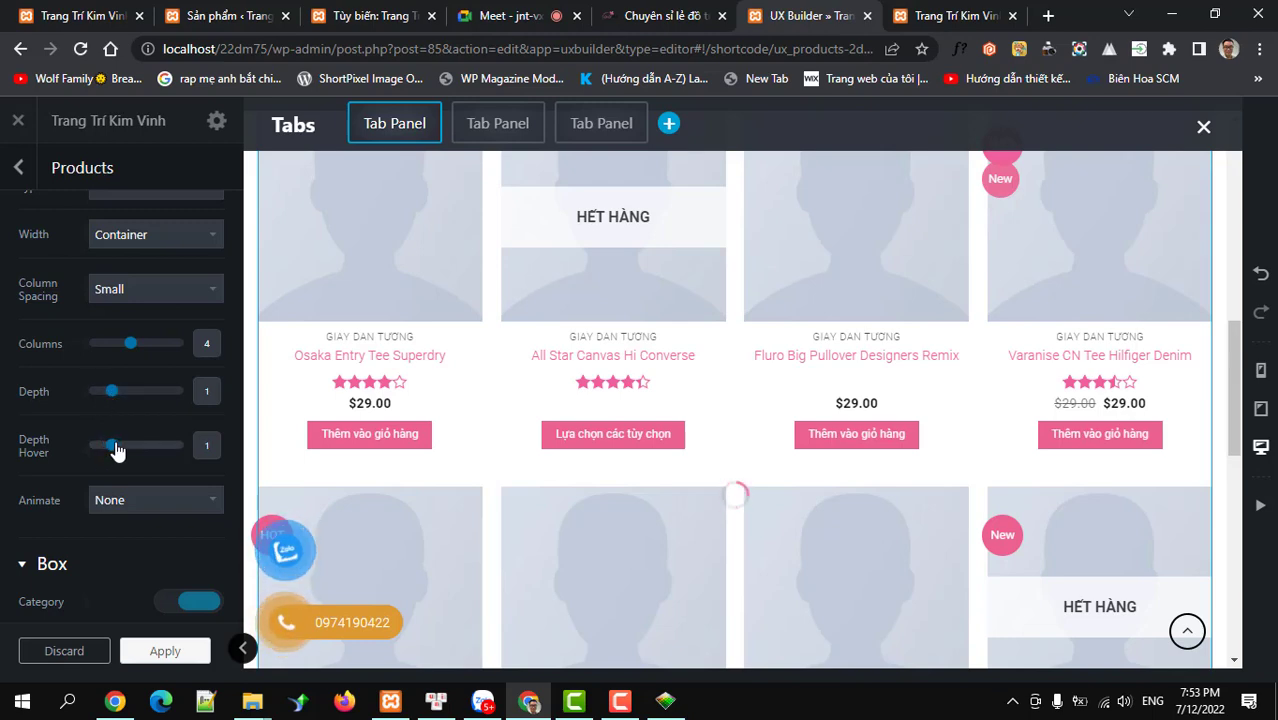
drag(115, 451, 94, 448)
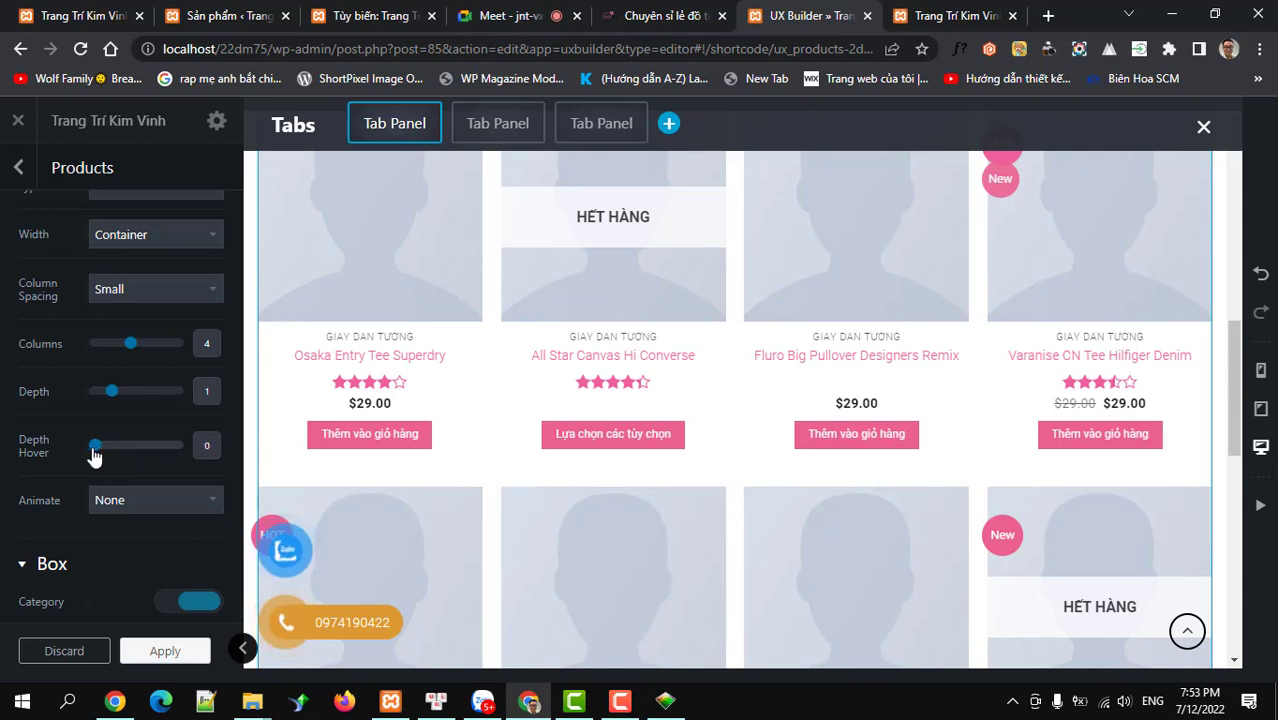
drag(110, 391, 82, 396)
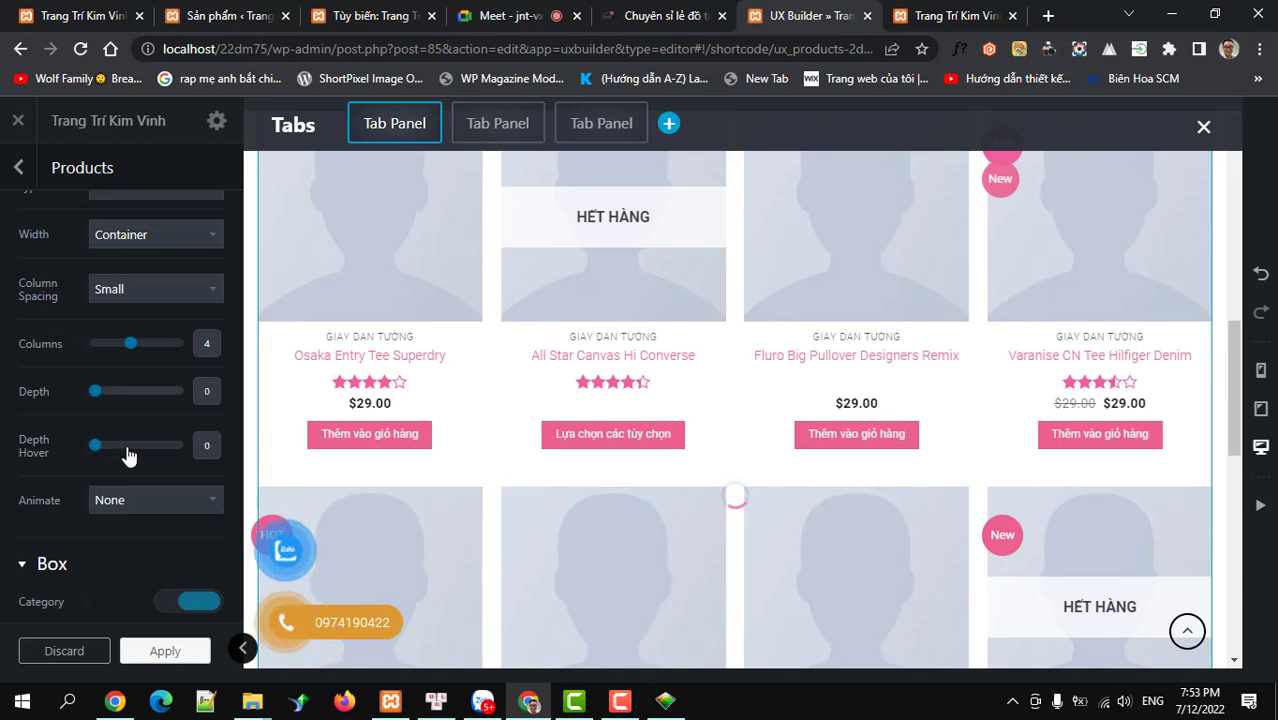
- Find "Tranh" in the Products element's category options and assign the Tranh Treo Tường category
scroll(127, 456, down, 6)
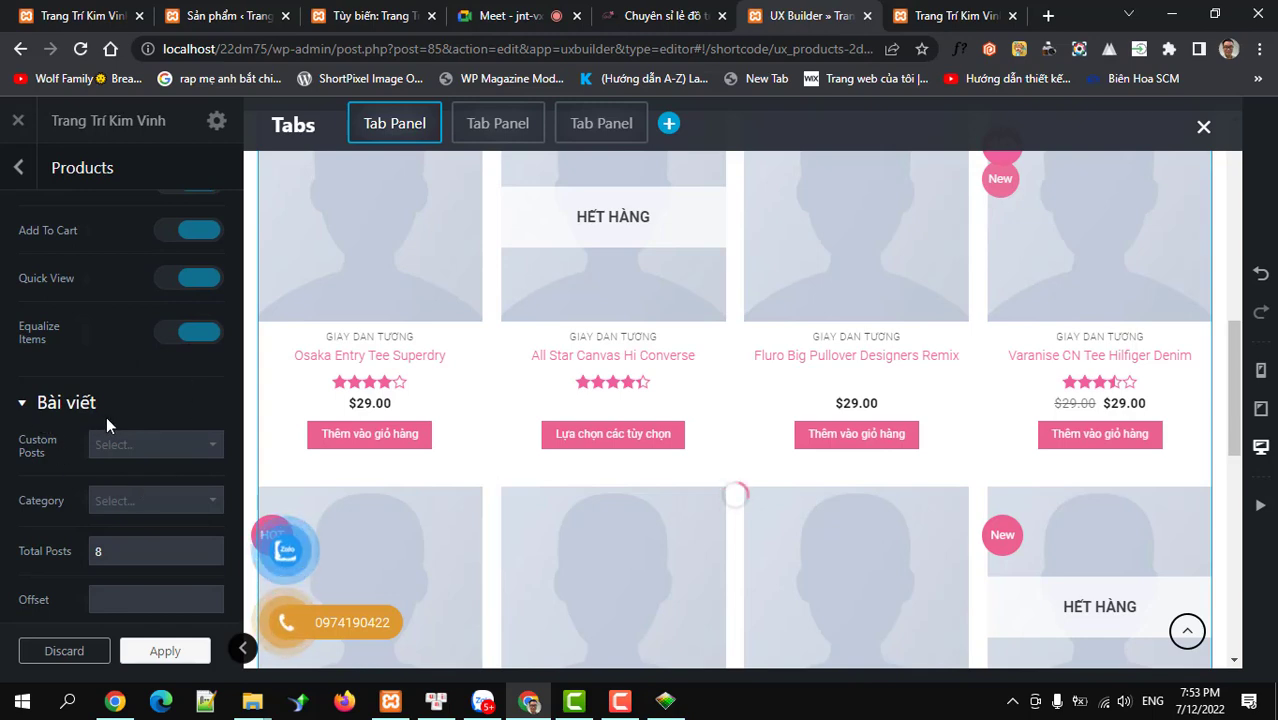
click(114, 499)
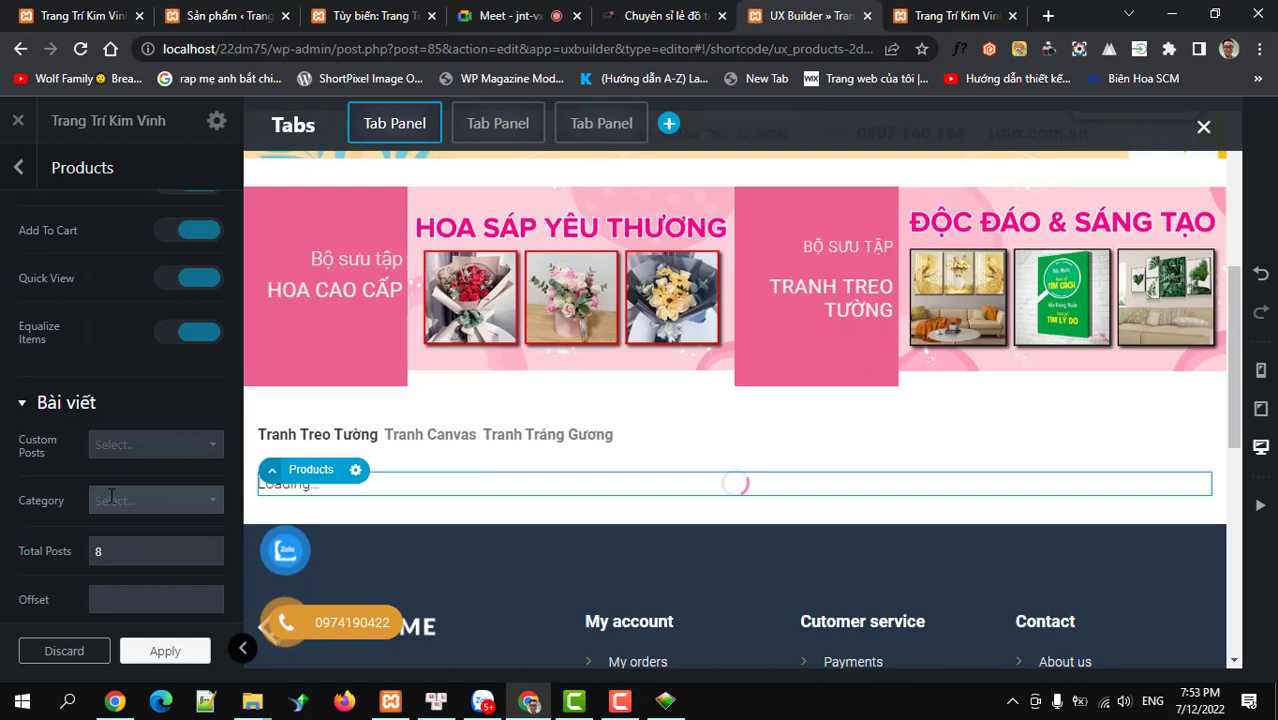
click(111, 496)
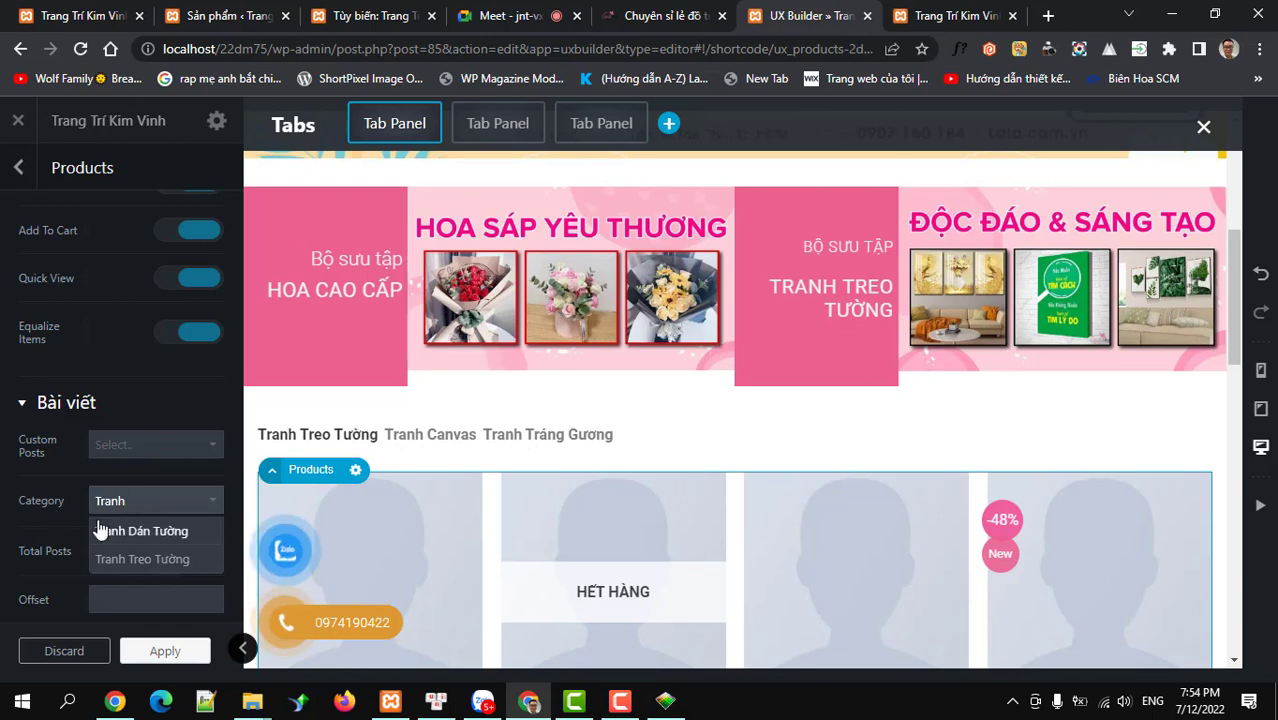
click(130, 561)
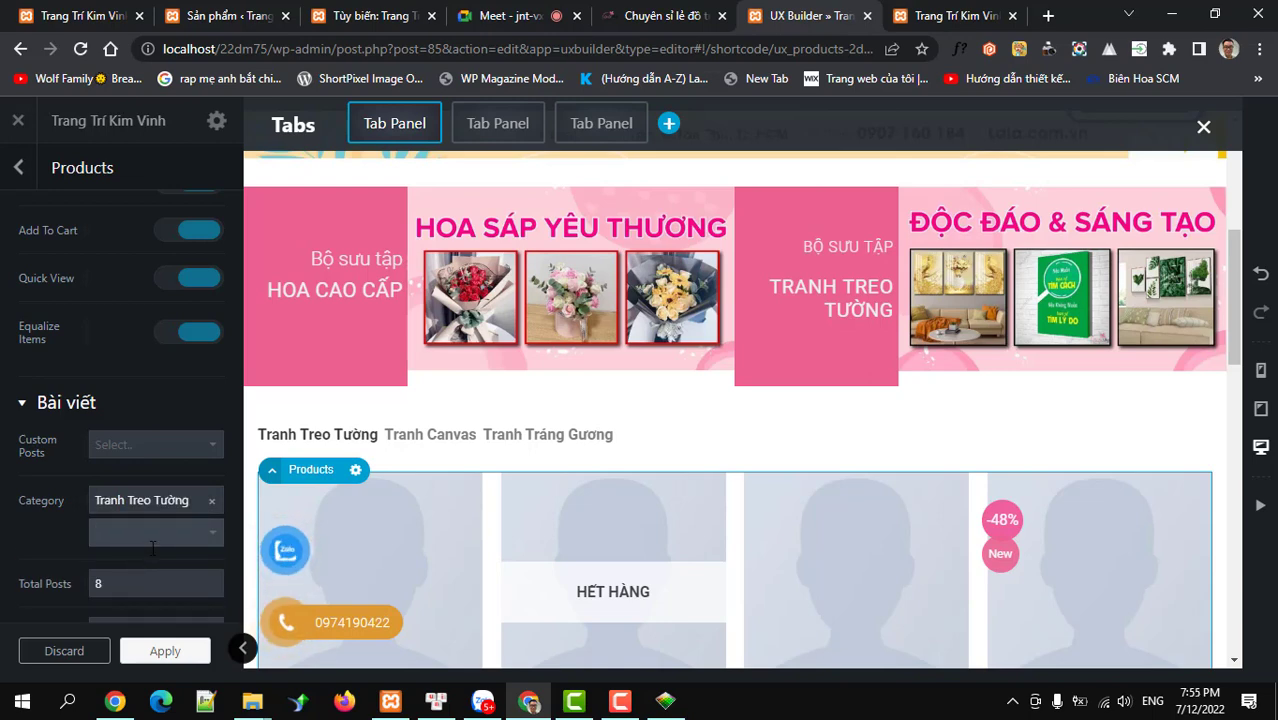
- Order the Products element's posts by Published Date
scroll(152, 548, down, 2)
scroll(152, 548, down, 1)
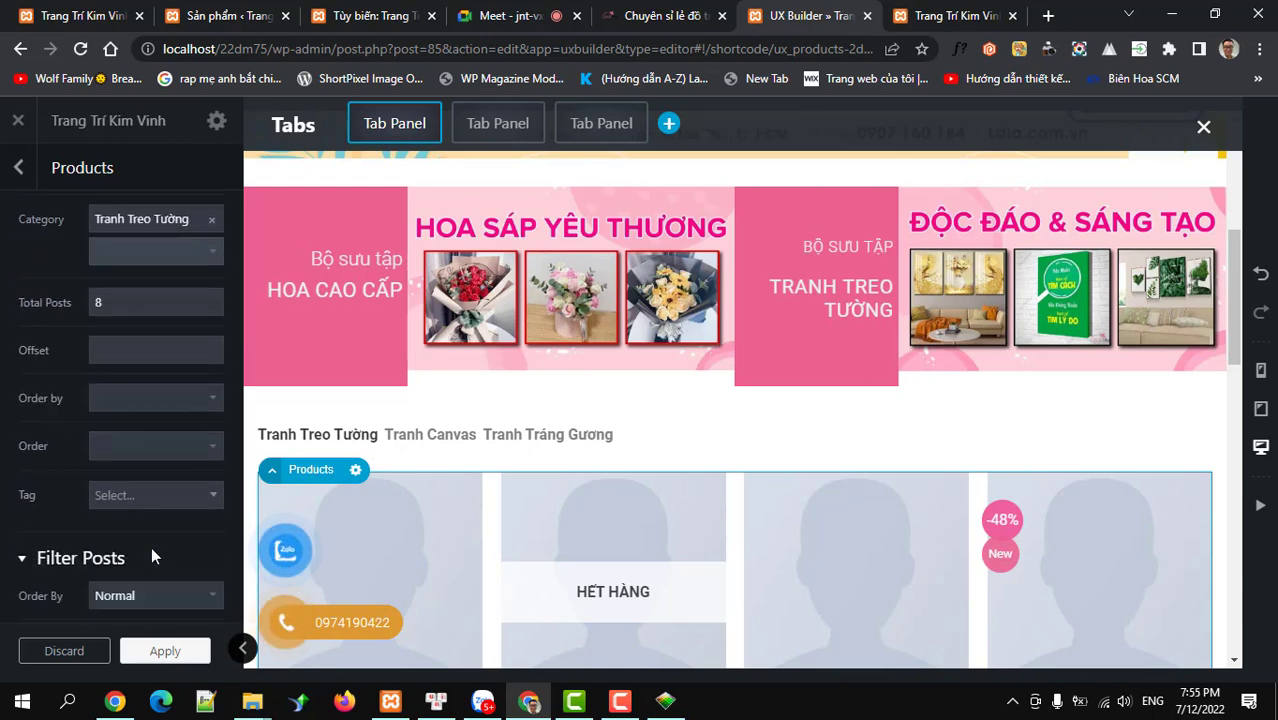
click(128, 398)
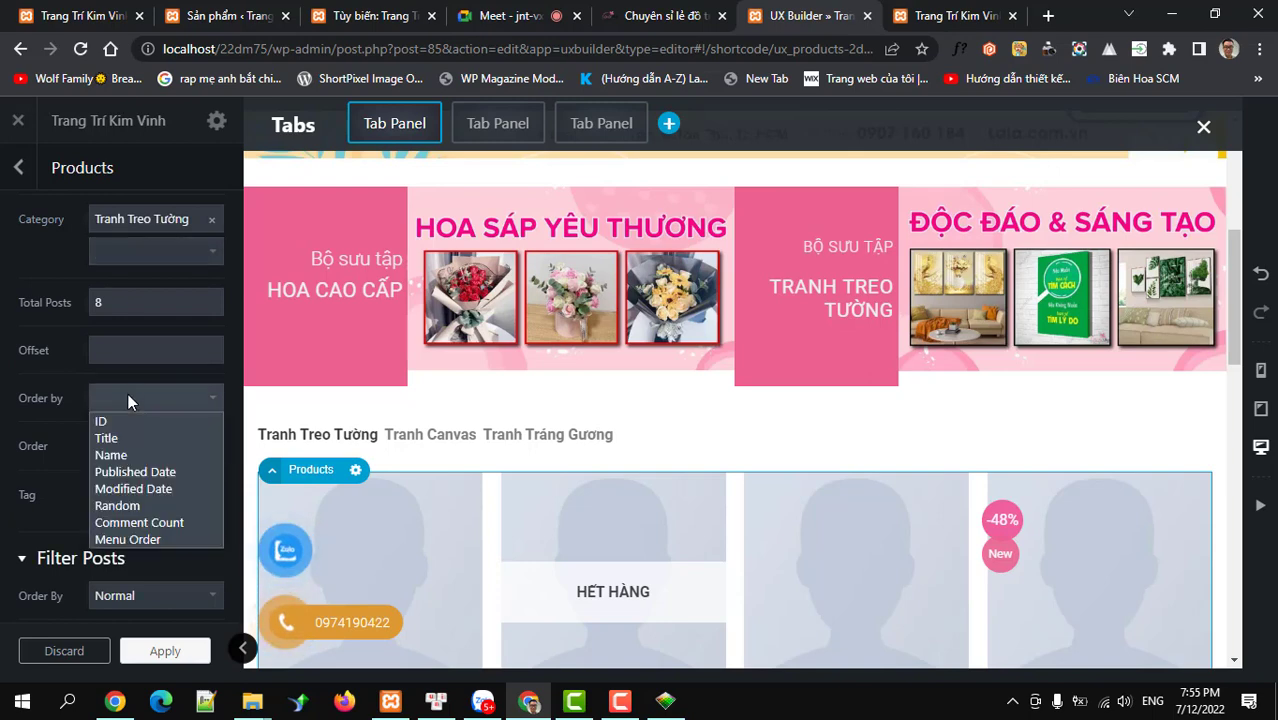
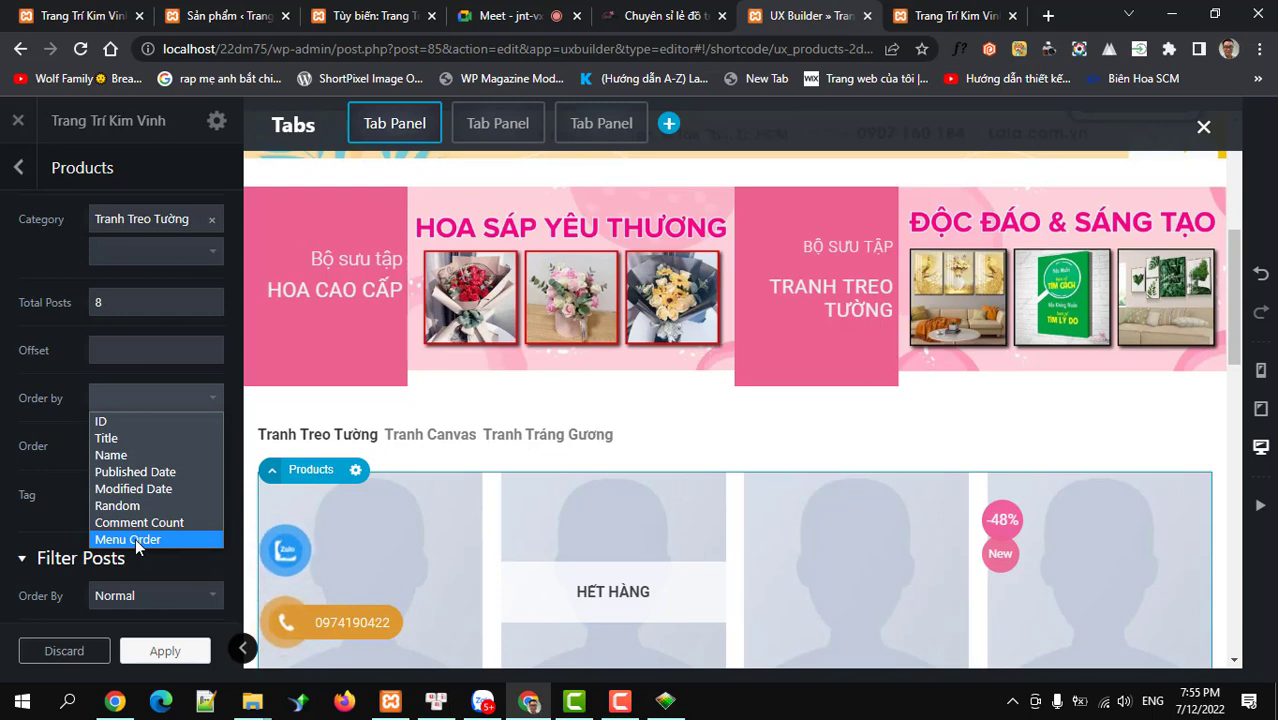
click(143, 476)
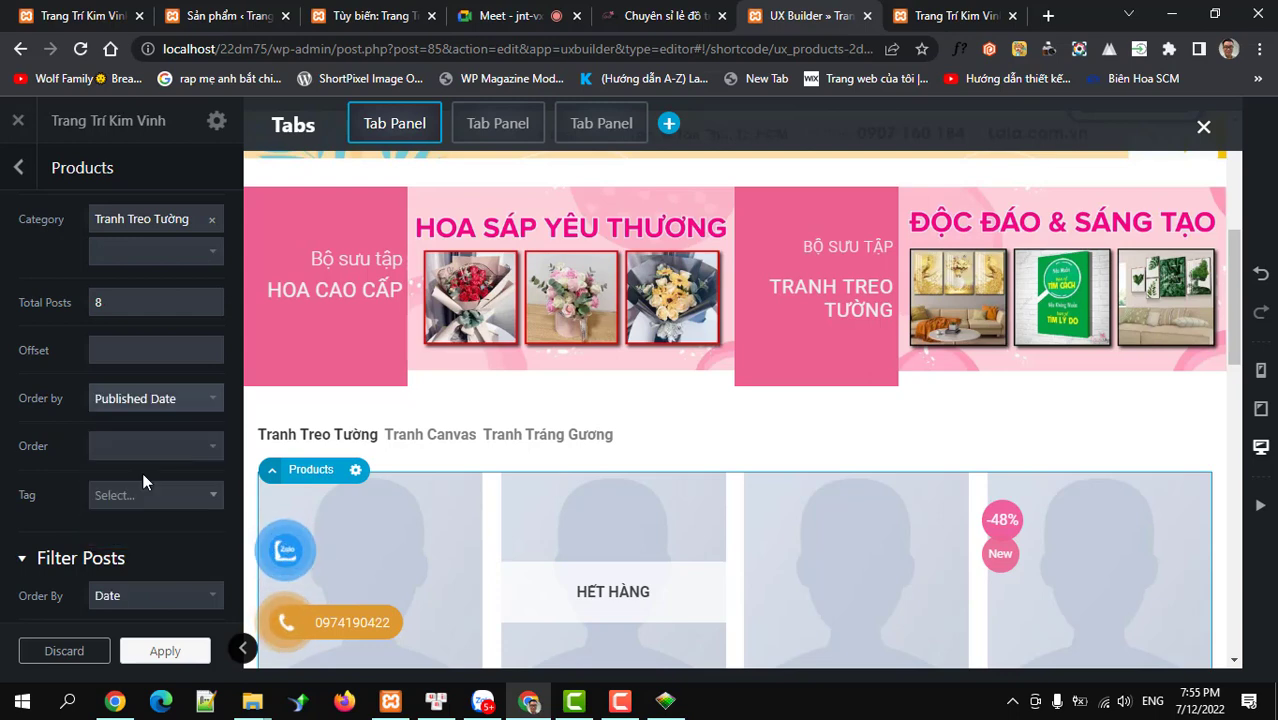
- Set the Products element's post order to DESC and its image height to the 4:3 ratio (75%)
click(149, 455)
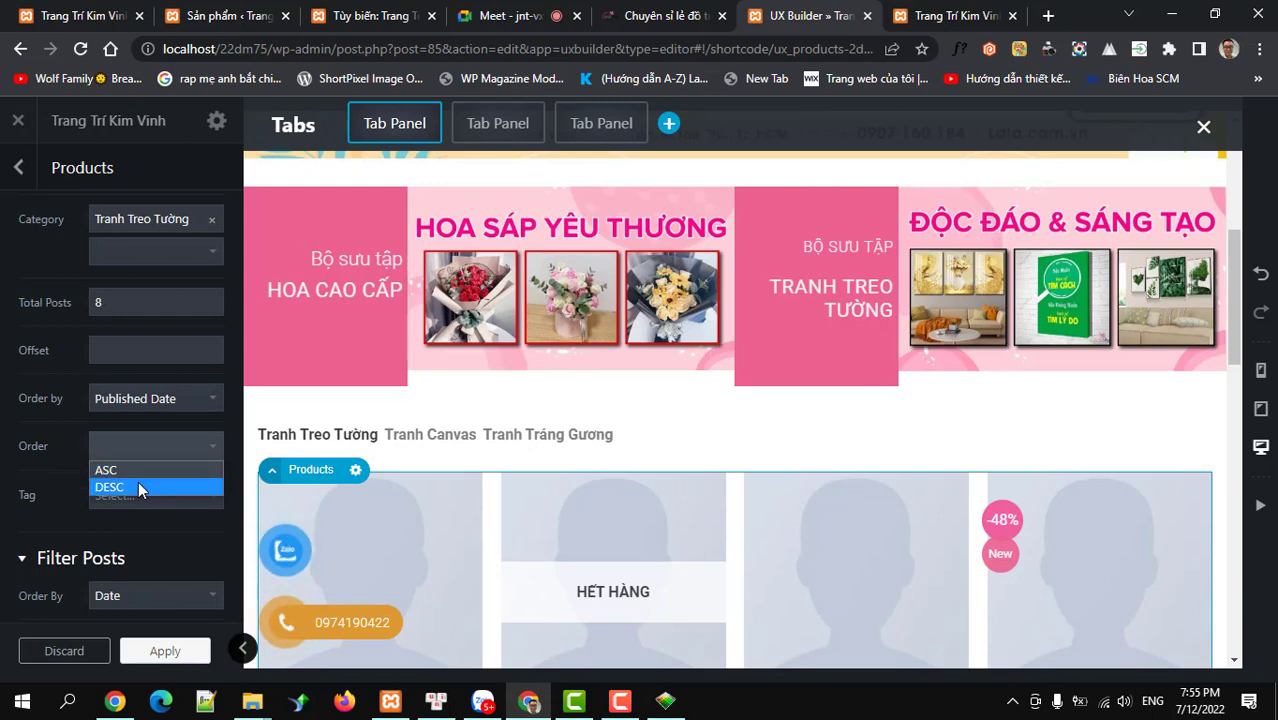
click(140, 487)
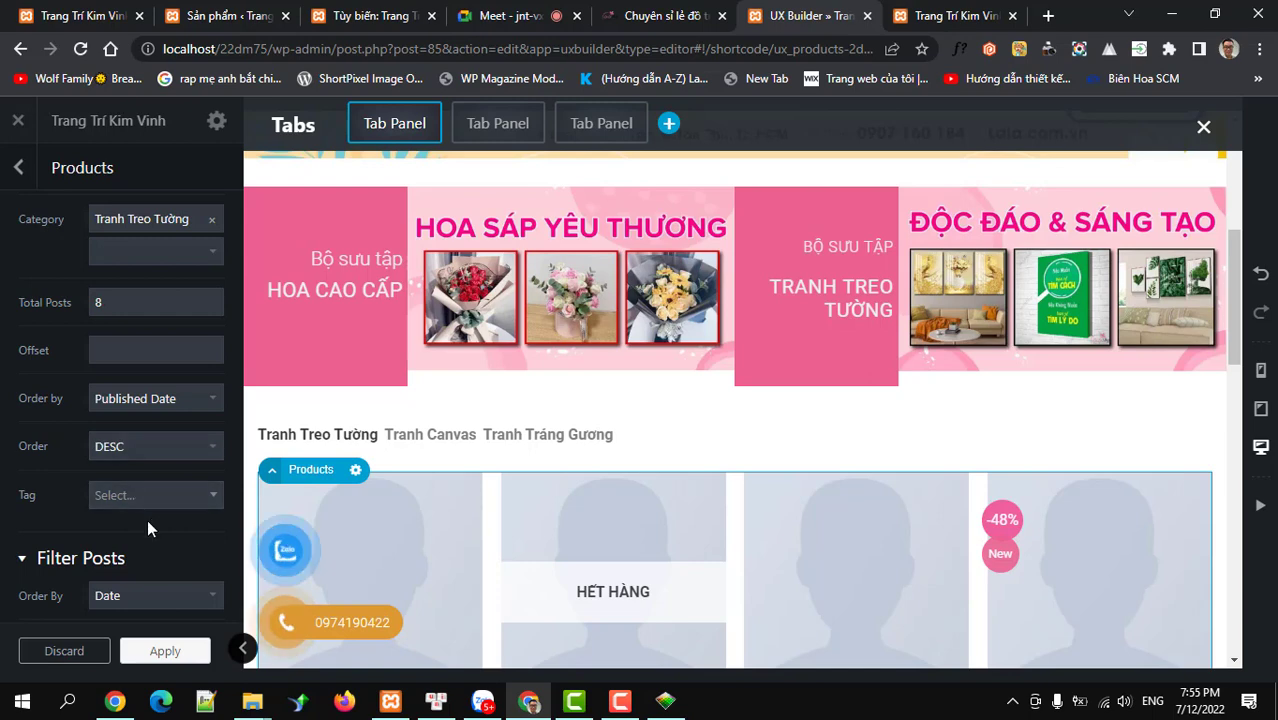
scroll(147, 519, down, 2)
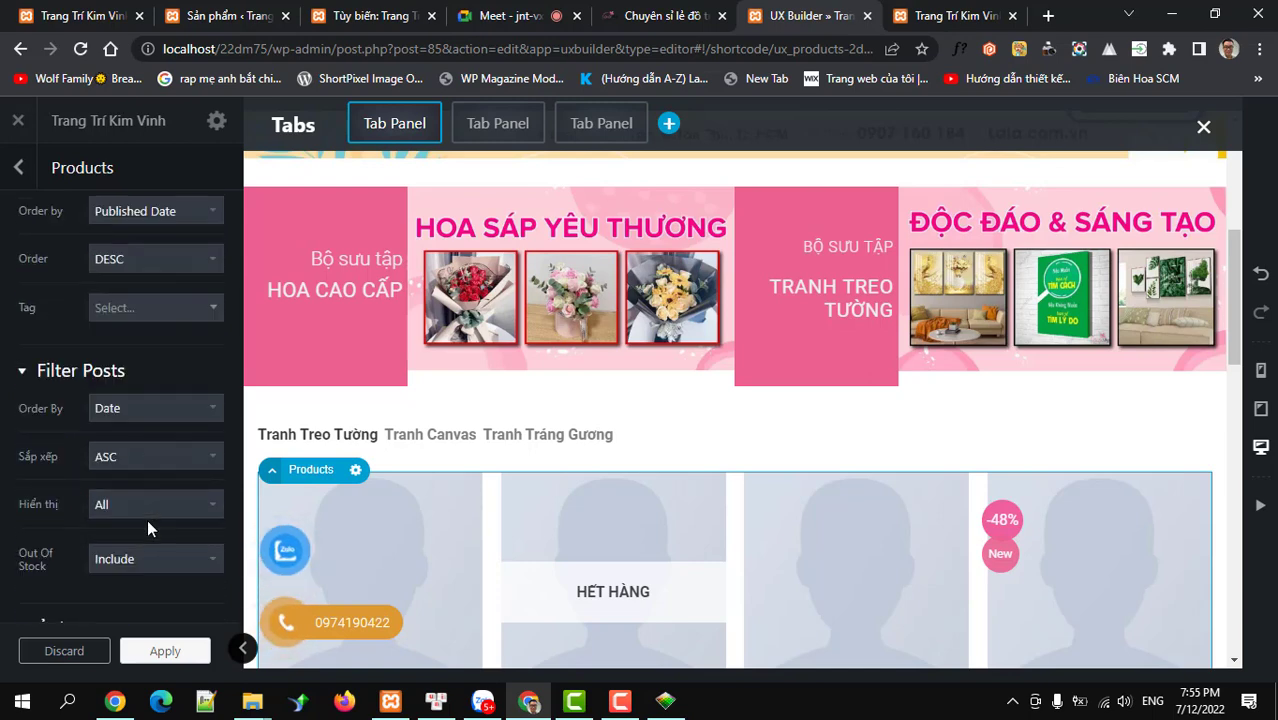
scroll(147, 519, down, 2)
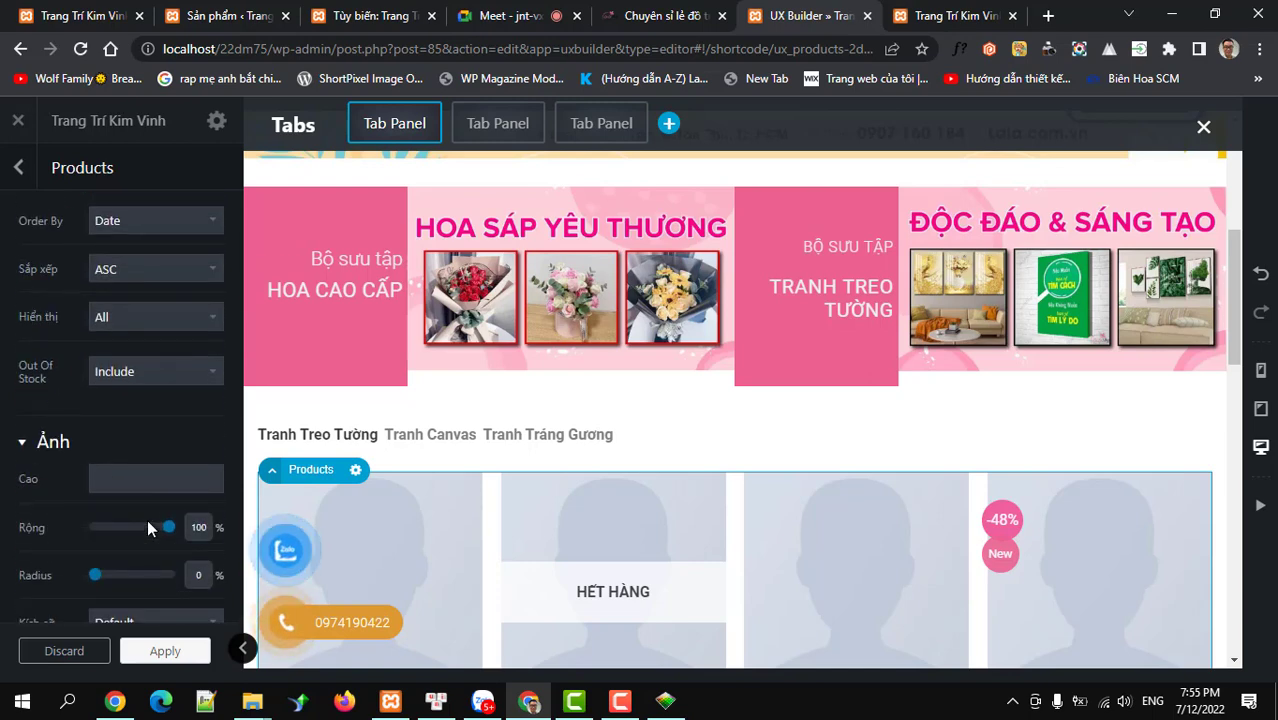
scroll(416, 538, down, 2)
mouse_move(165, 488)
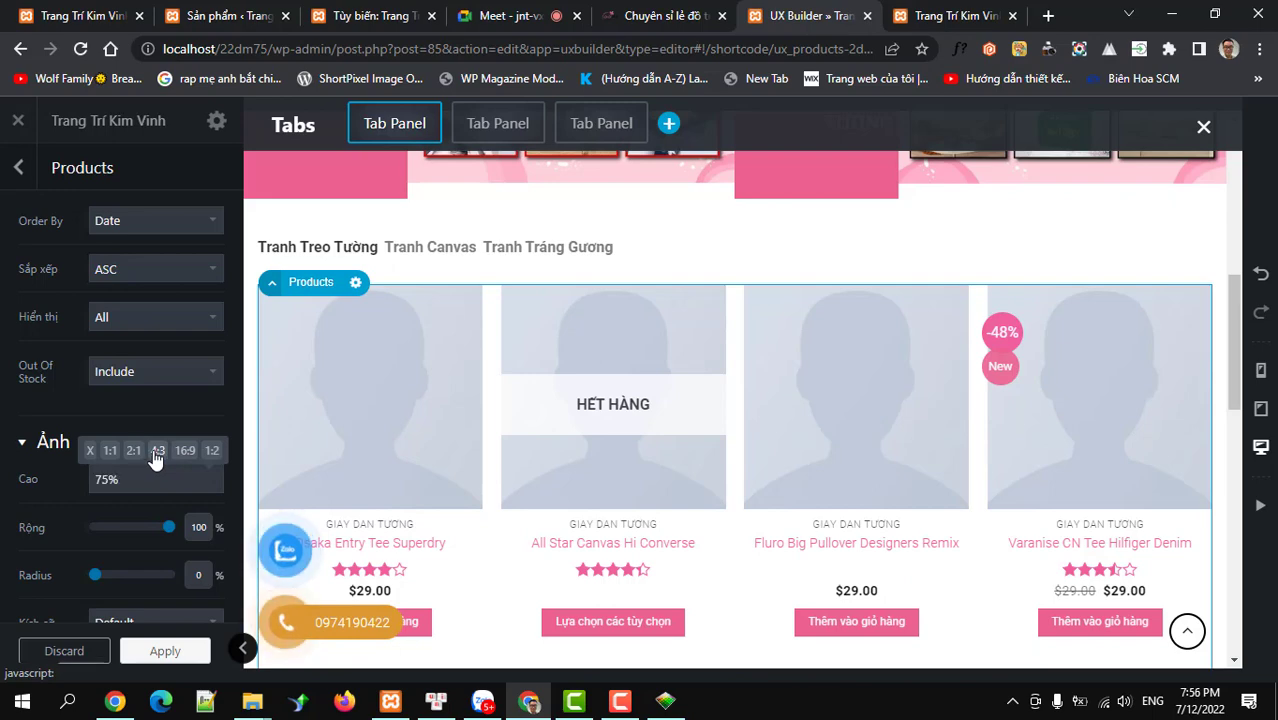
- Set the image size of the Products element to Original
scroll(135, 530, down, 2)
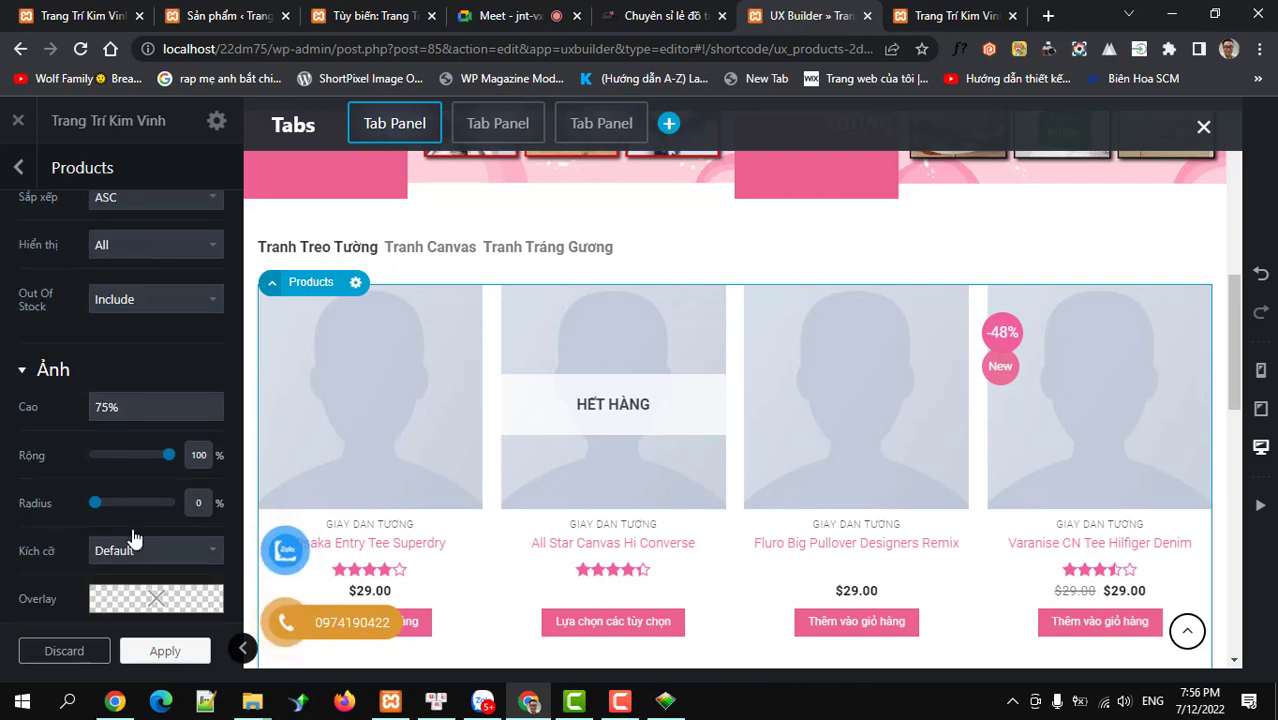
scroll(133, 520, down, 2)
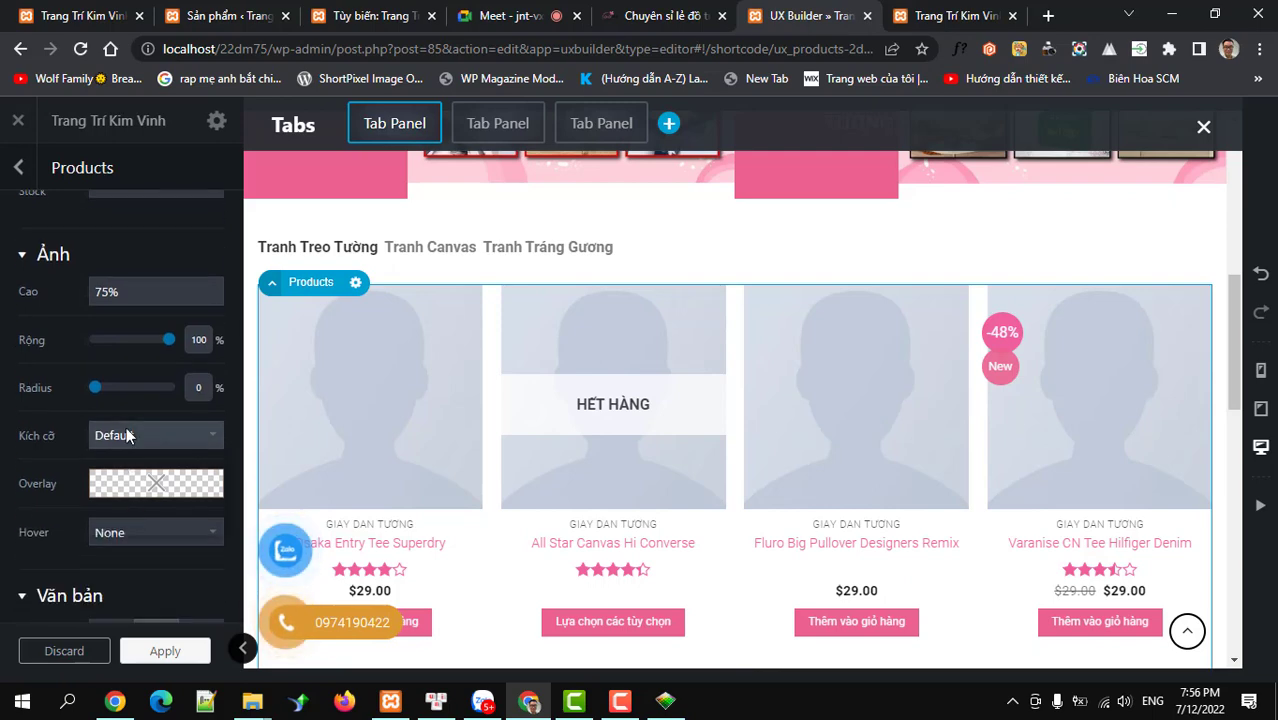
click(131, 437)
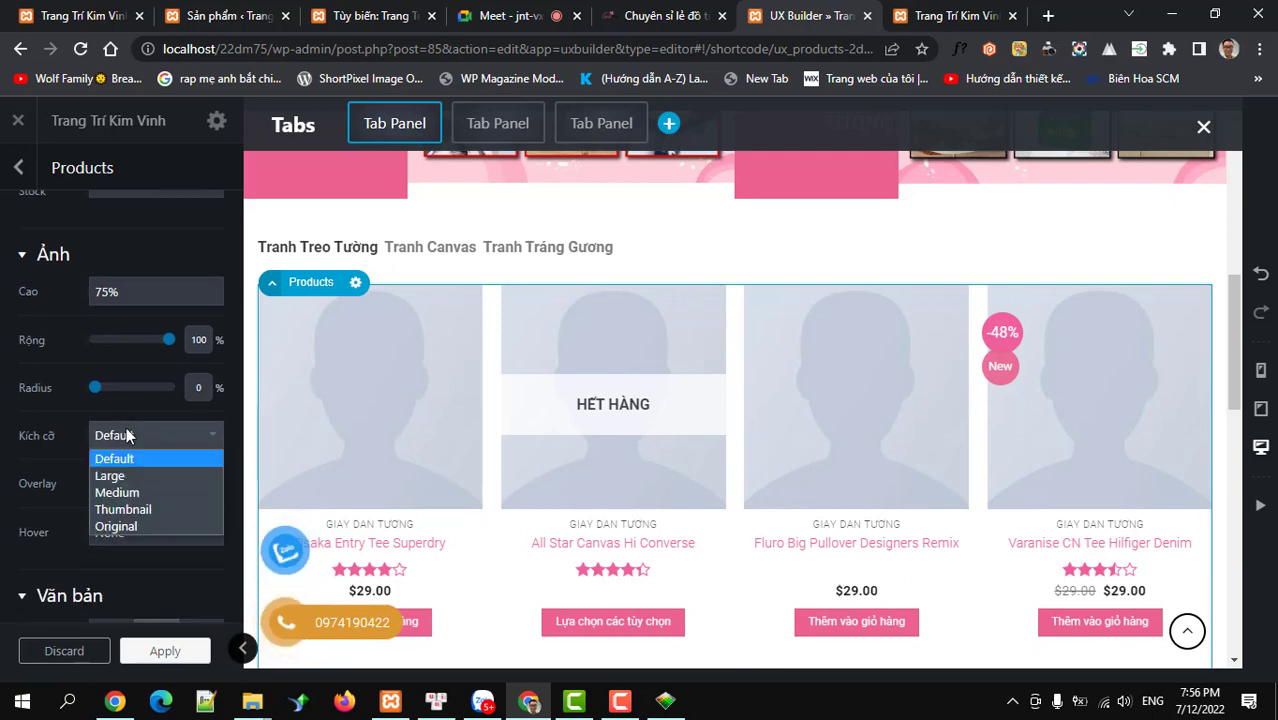
click(131, 527)
- Check the Products element's remaining text and advanced options, apply its settings and update the page
scroll(131, 528, down, 4)
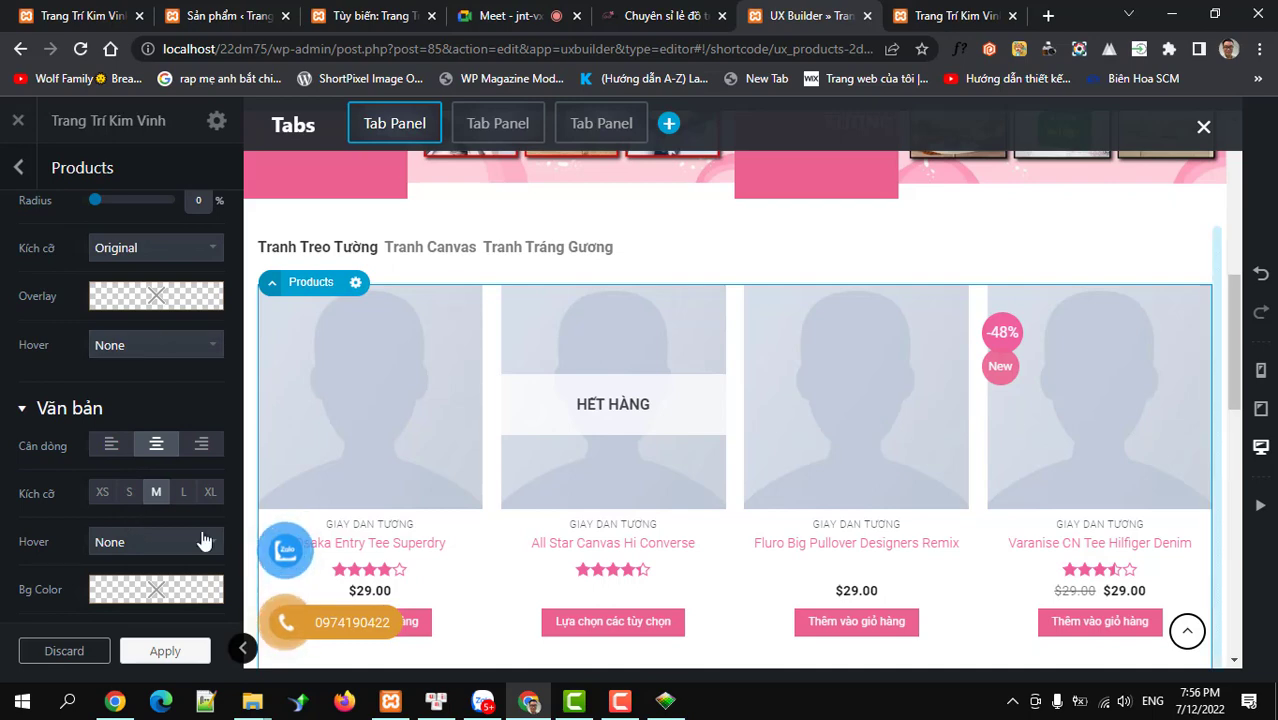
scroll(130, 543, down, 6)
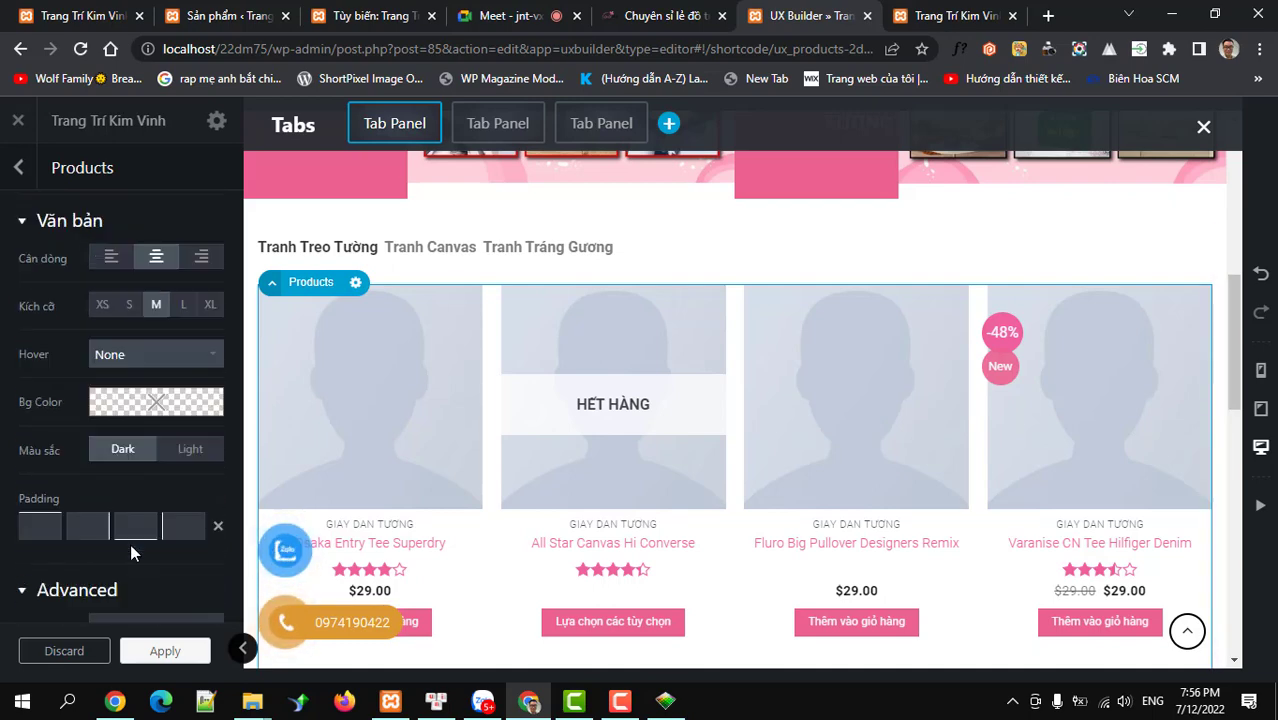
scroll(130, 543, up, 2)
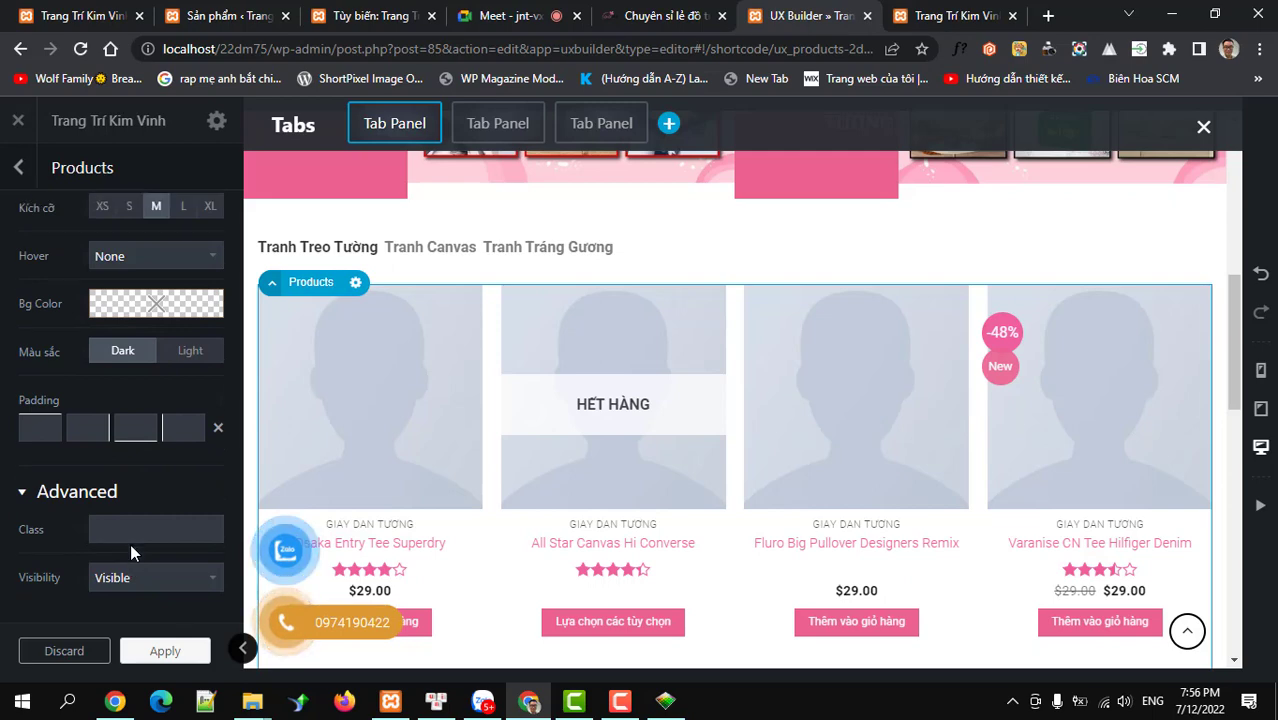
scroll(398, 528, down, 1)
scroll(398, 528, down, 2)
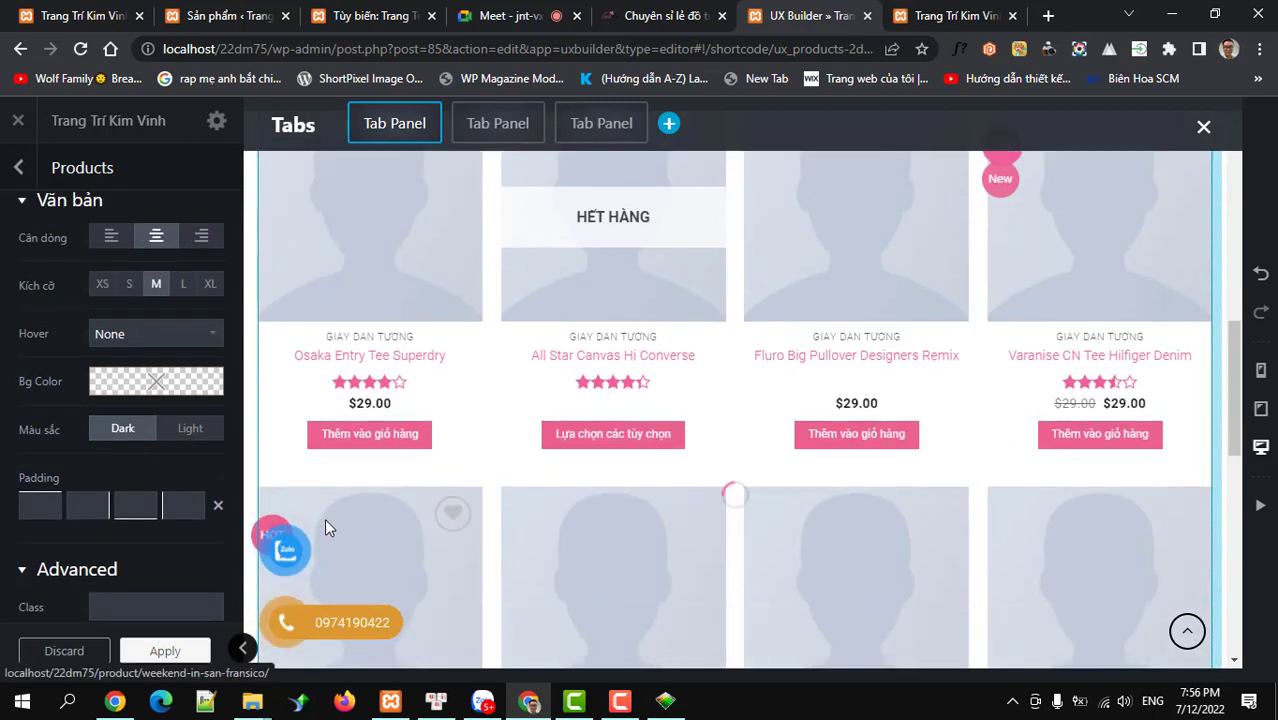
click(164, 655)
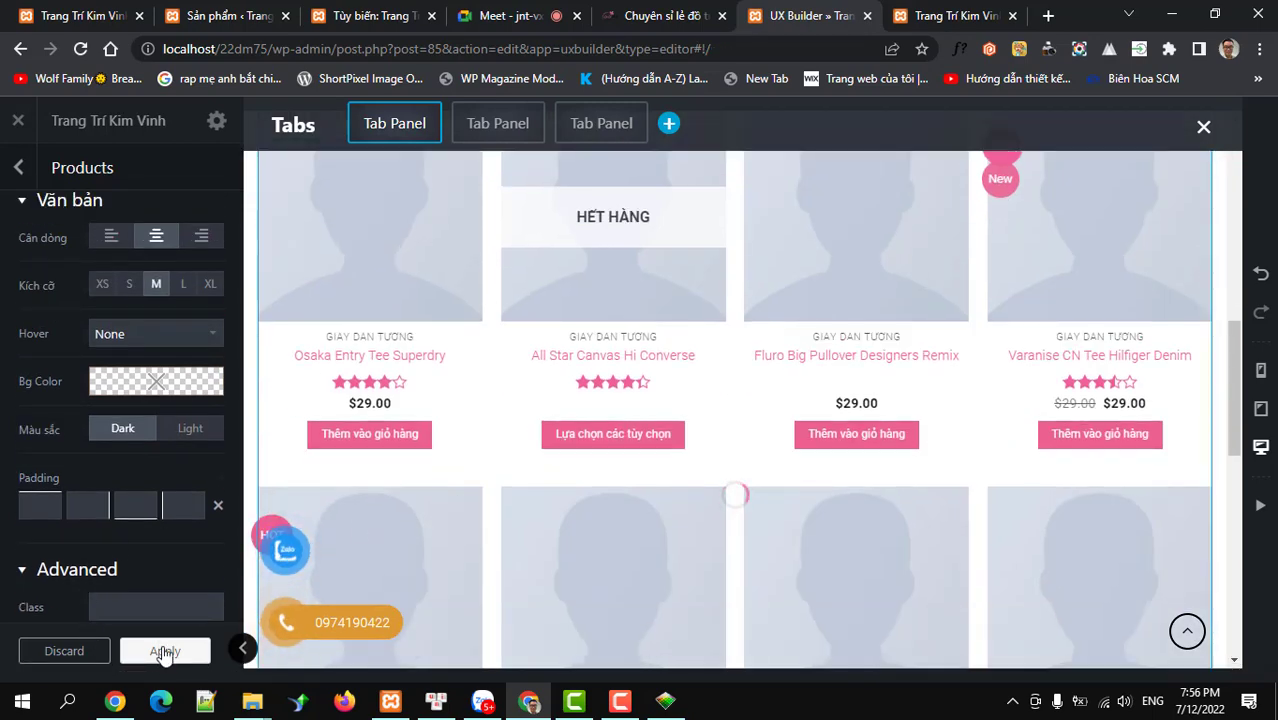
click(145, 651)
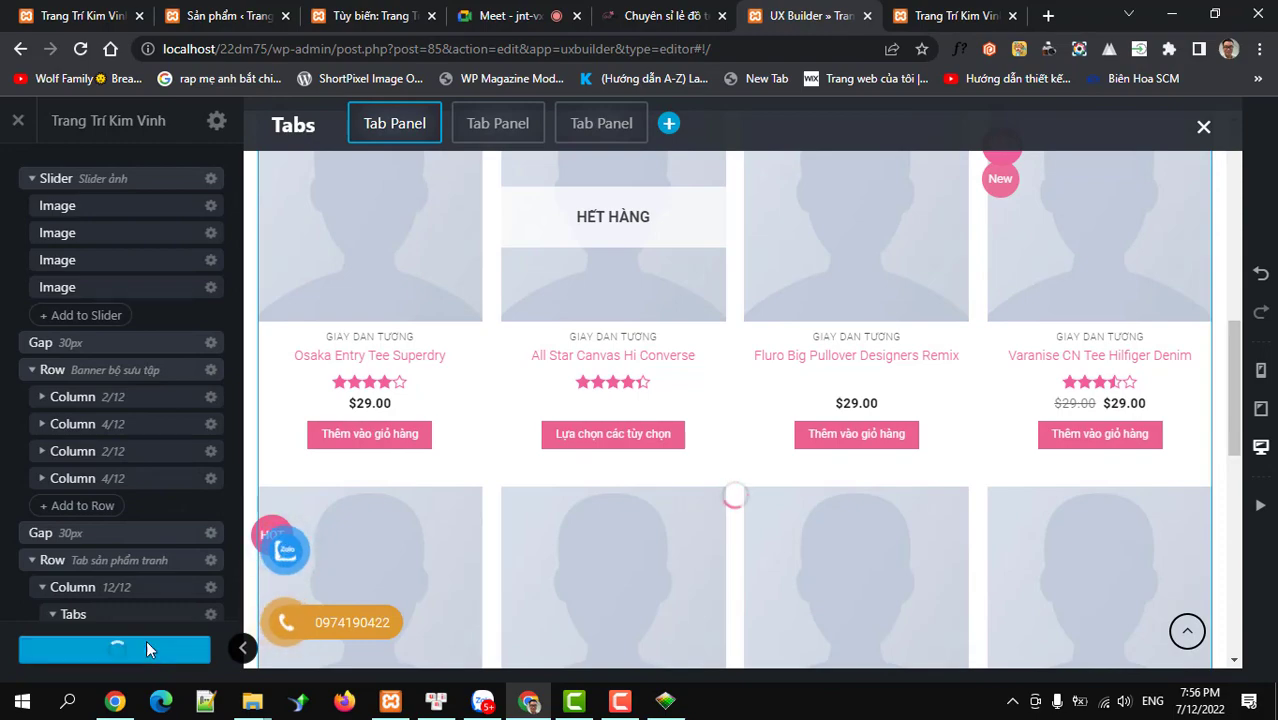
- Examine the tab headings and the product grid on the live homepage
scroll(765, 560, down, 3)
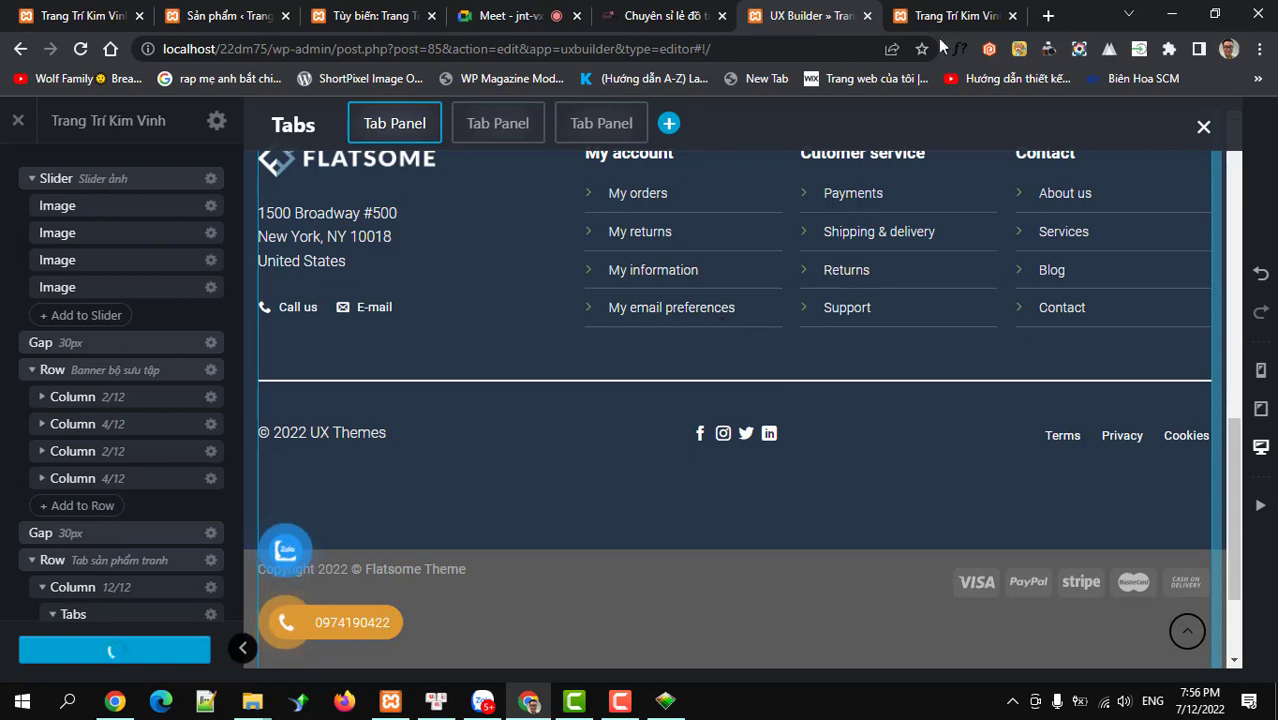
click(618, 704)
click(618, 704)
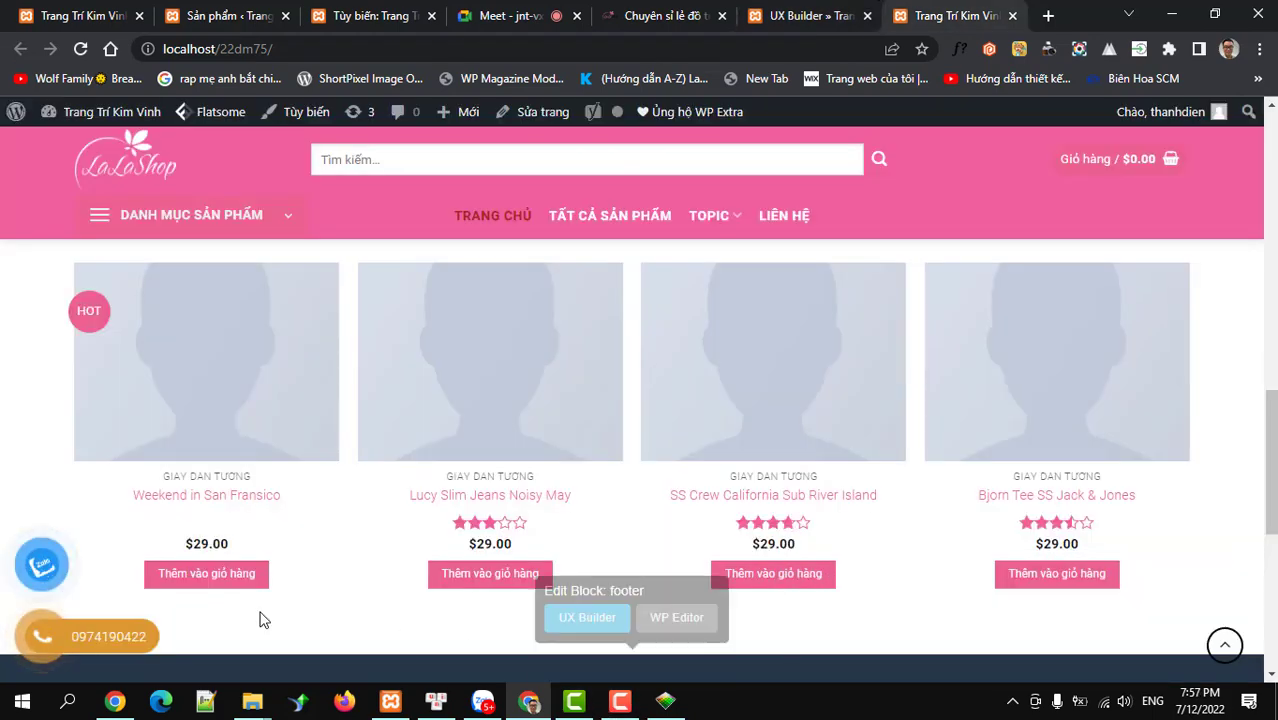
scroll(556, 512, down, 3)
scroll(556, 512, up, 3)
scroll(553, 512, up, 5)
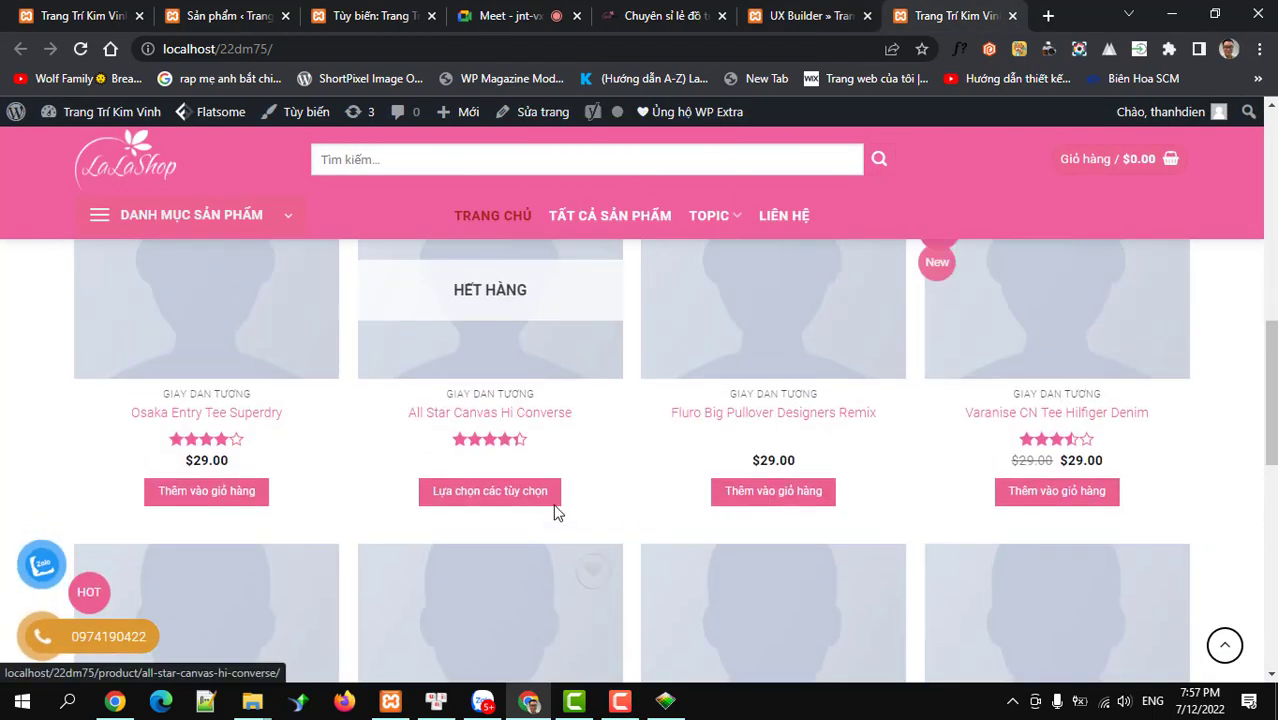
scroll(600, 500, down, 1)
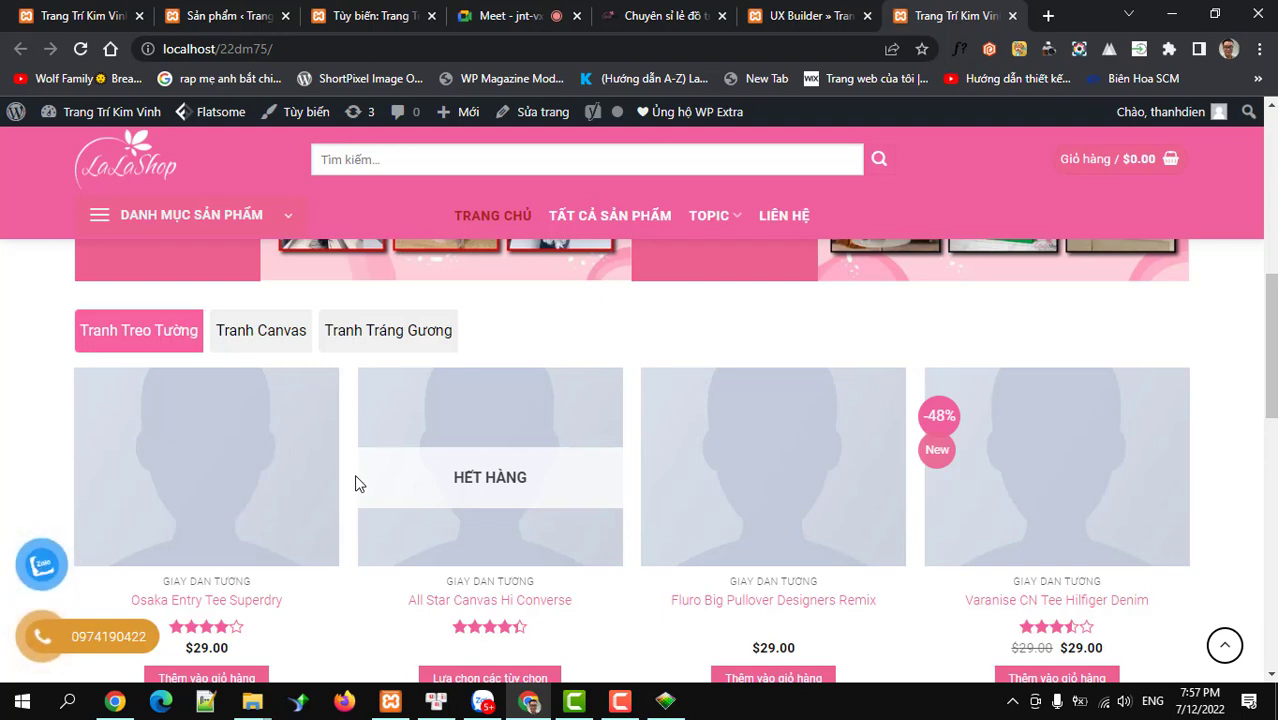
scroll(508, 110, down, 1)
scroll(540, 100, up, 2)
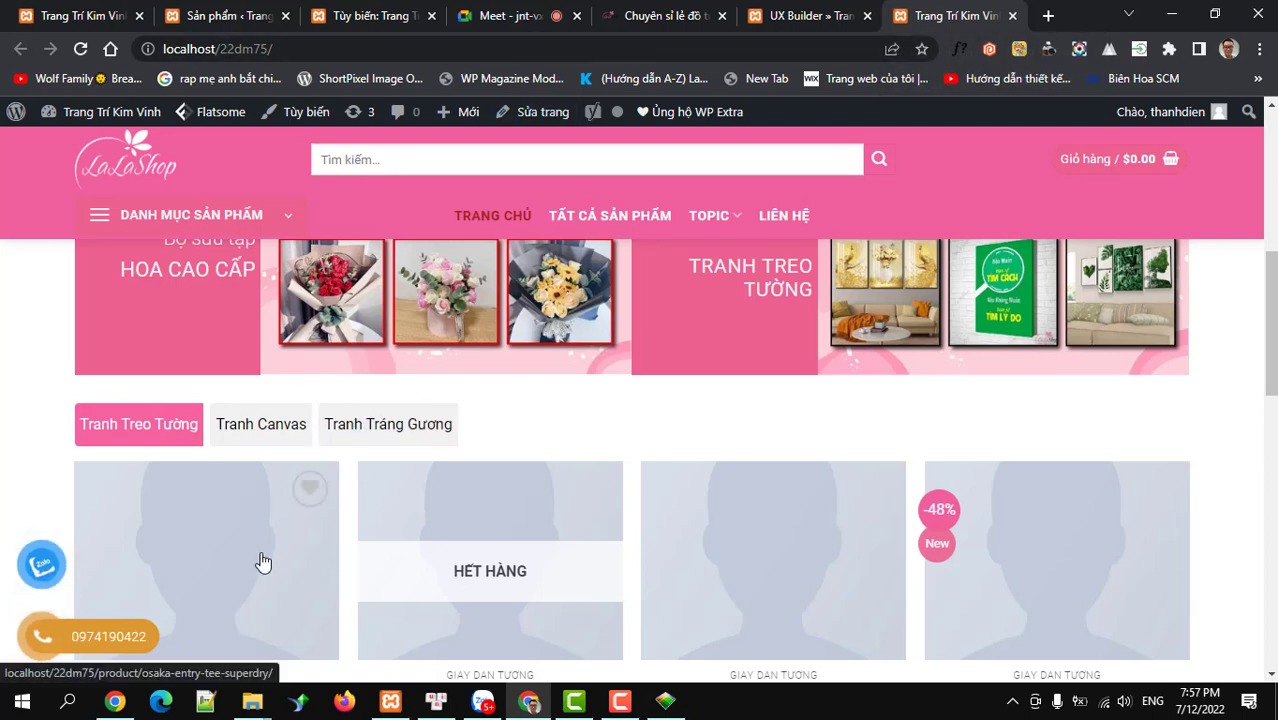
- Return to UX Builder, clear the Products element's image height, and apply and update the page
click(785, 22)
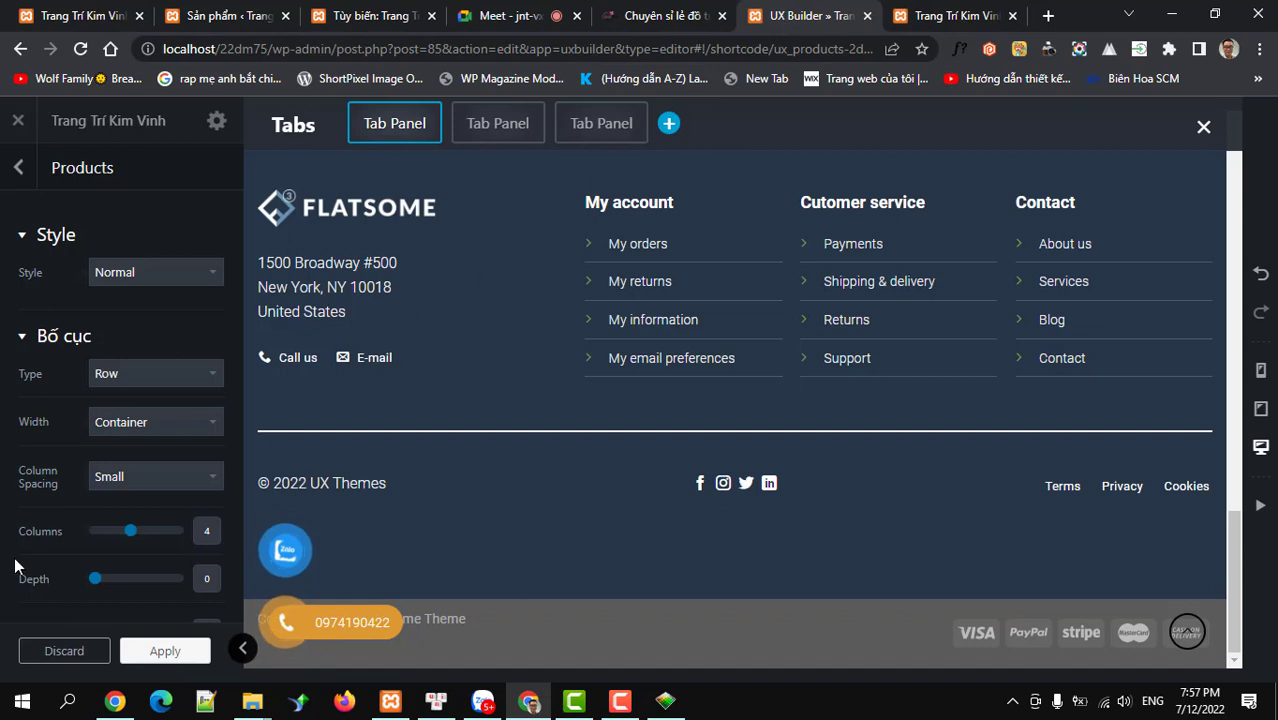
scroll(141, 495, down, 10)
scroll(153, 497, down, 8)
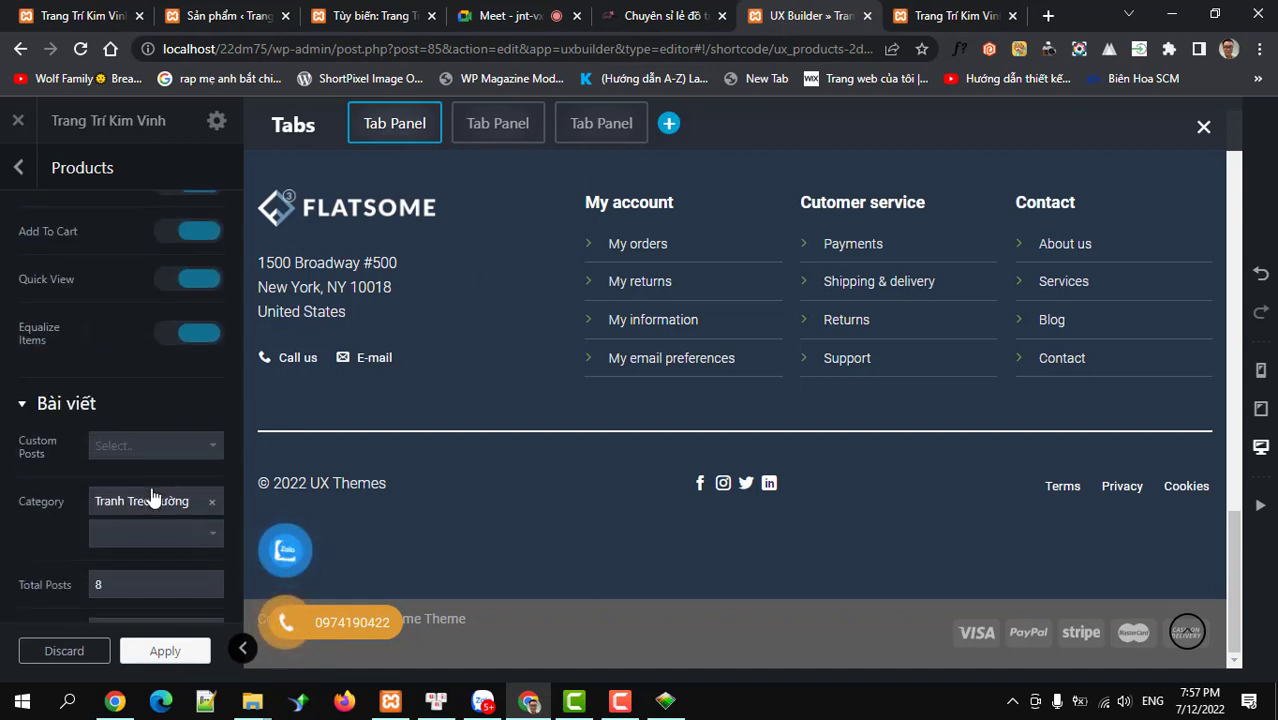
scroll(153, 497, down, 5)
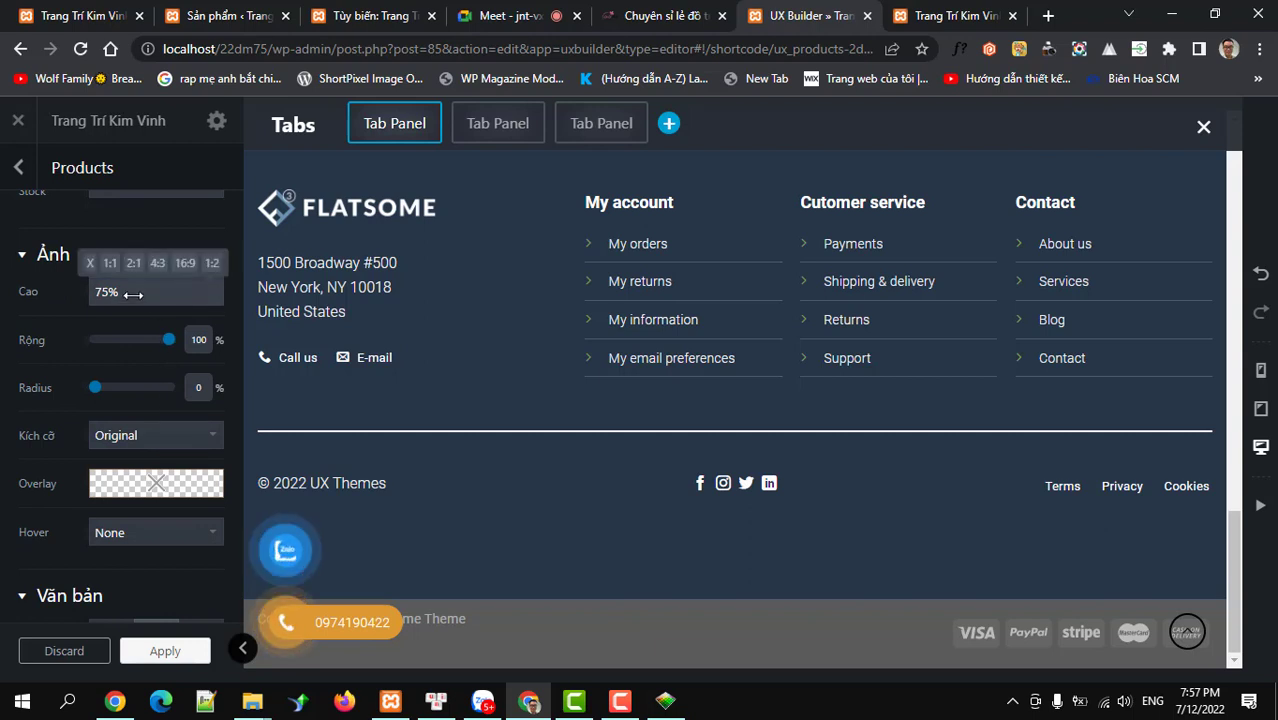
click(90, 263)
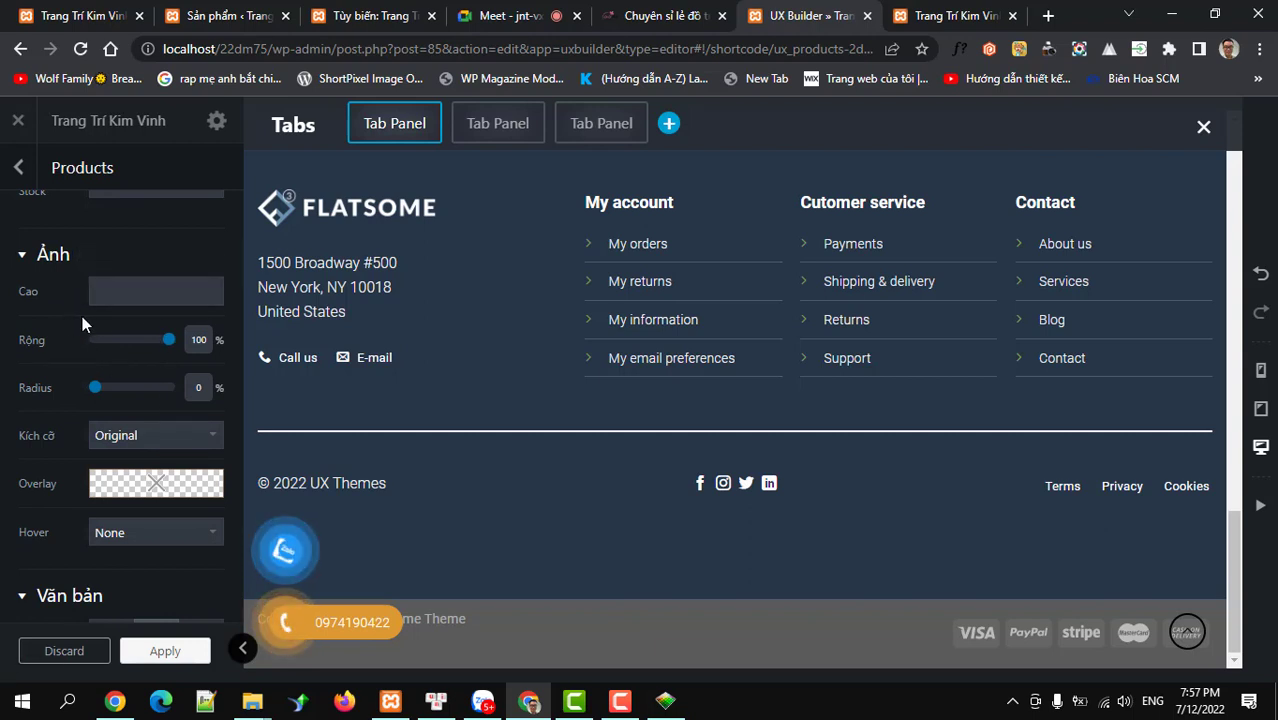
mouse_move(76, 291)
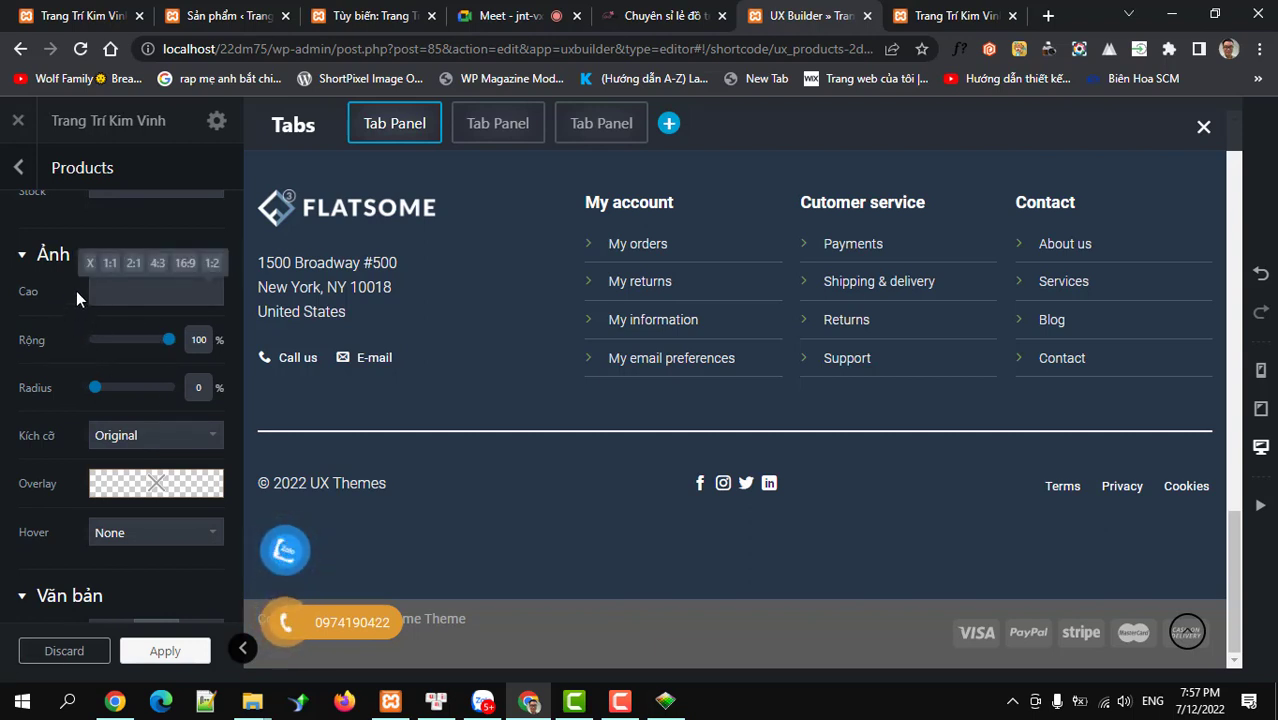
click(165, 652)
click(85, 652)
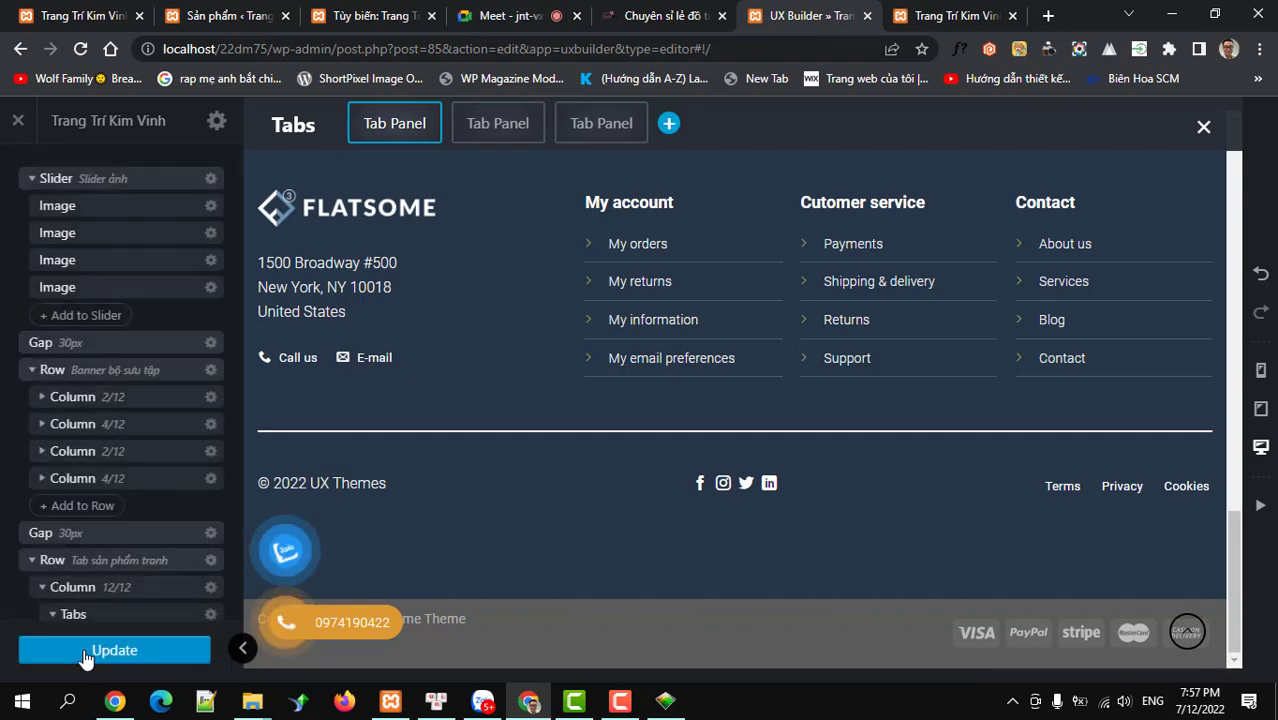
click(85, 655)
click(949, 16)
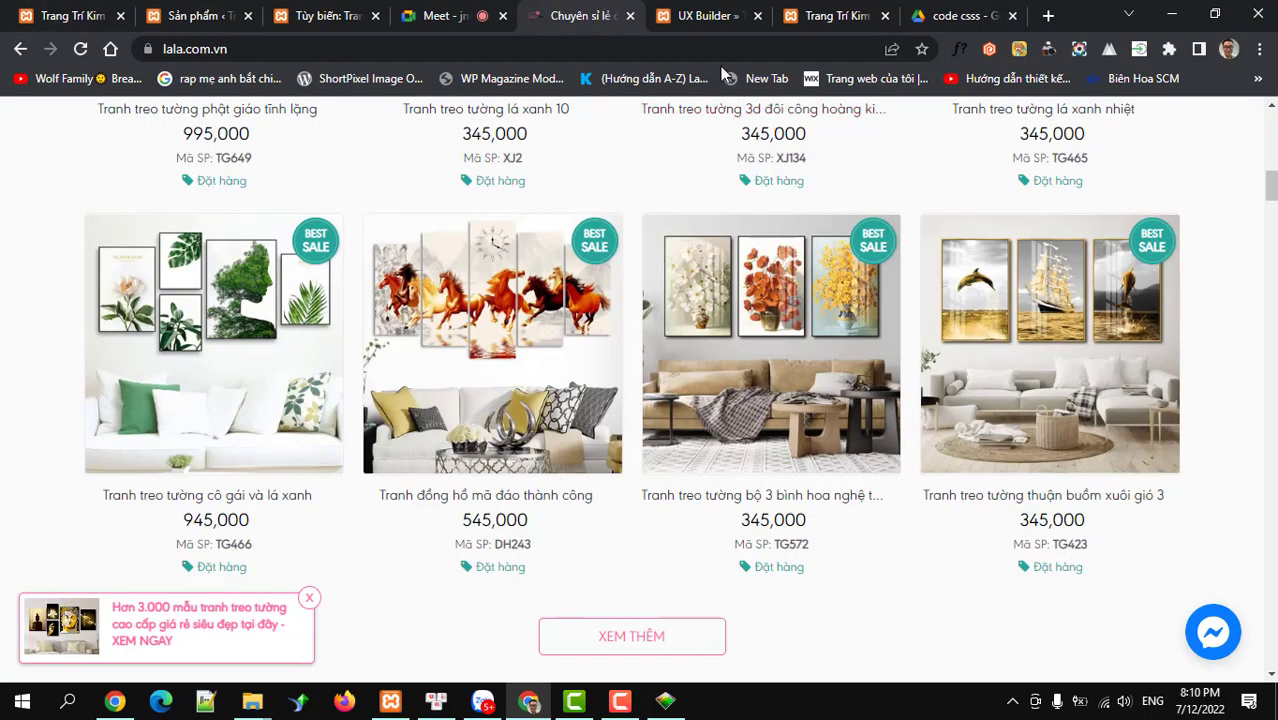
- Return to UX Builder and duplicate the Products element in the Tranh Treo Tường tab panel
click(703, 16)
scroll(554, 360, down, 10)
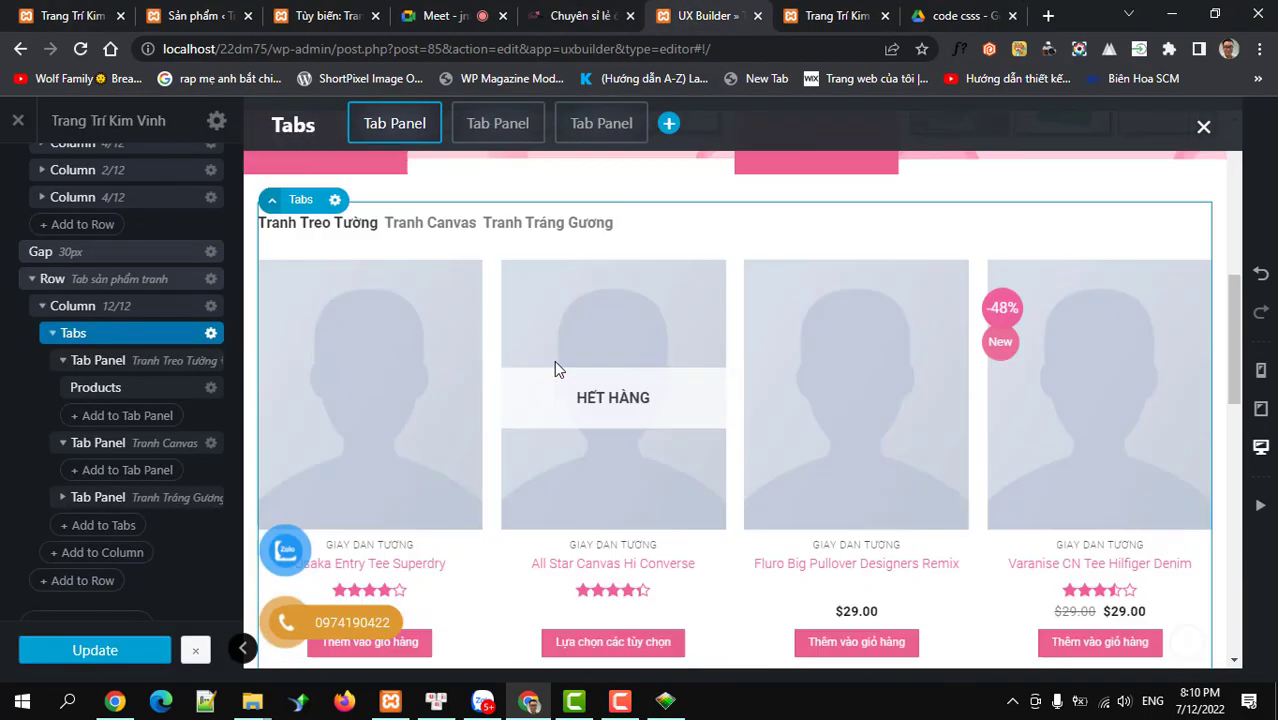
scroll(554, 360, up, 5)
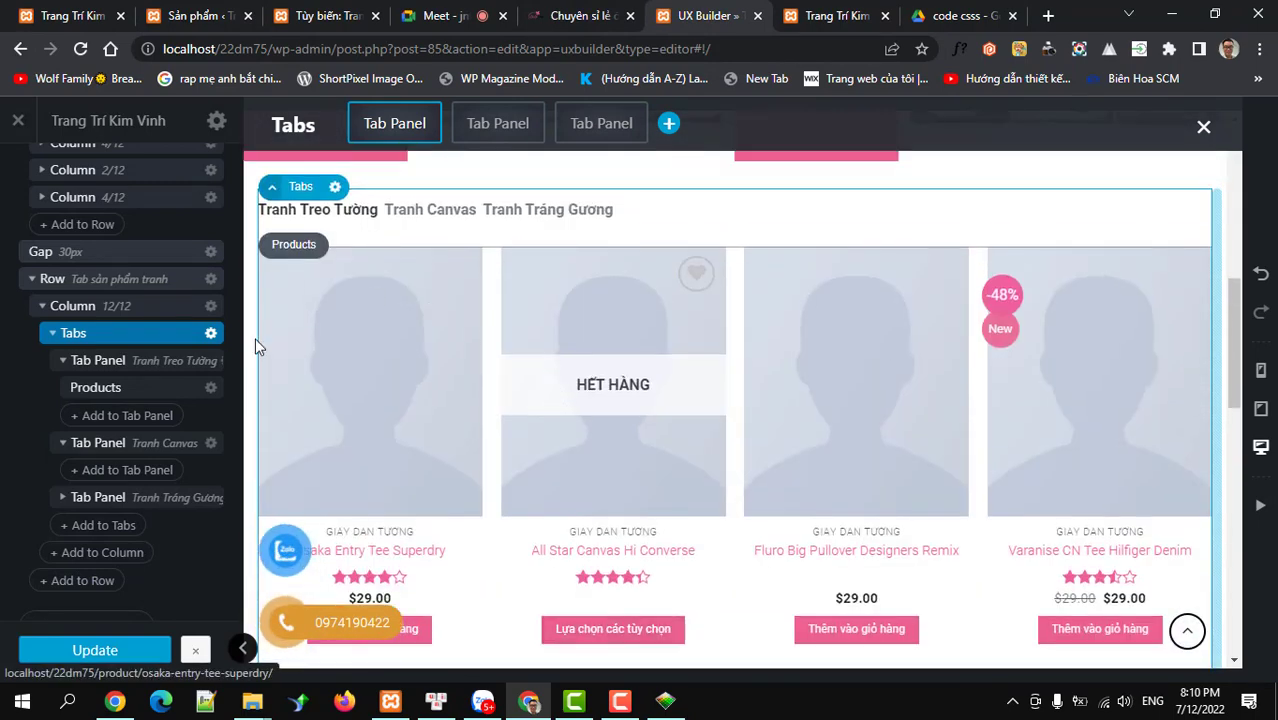
click(124, 393)
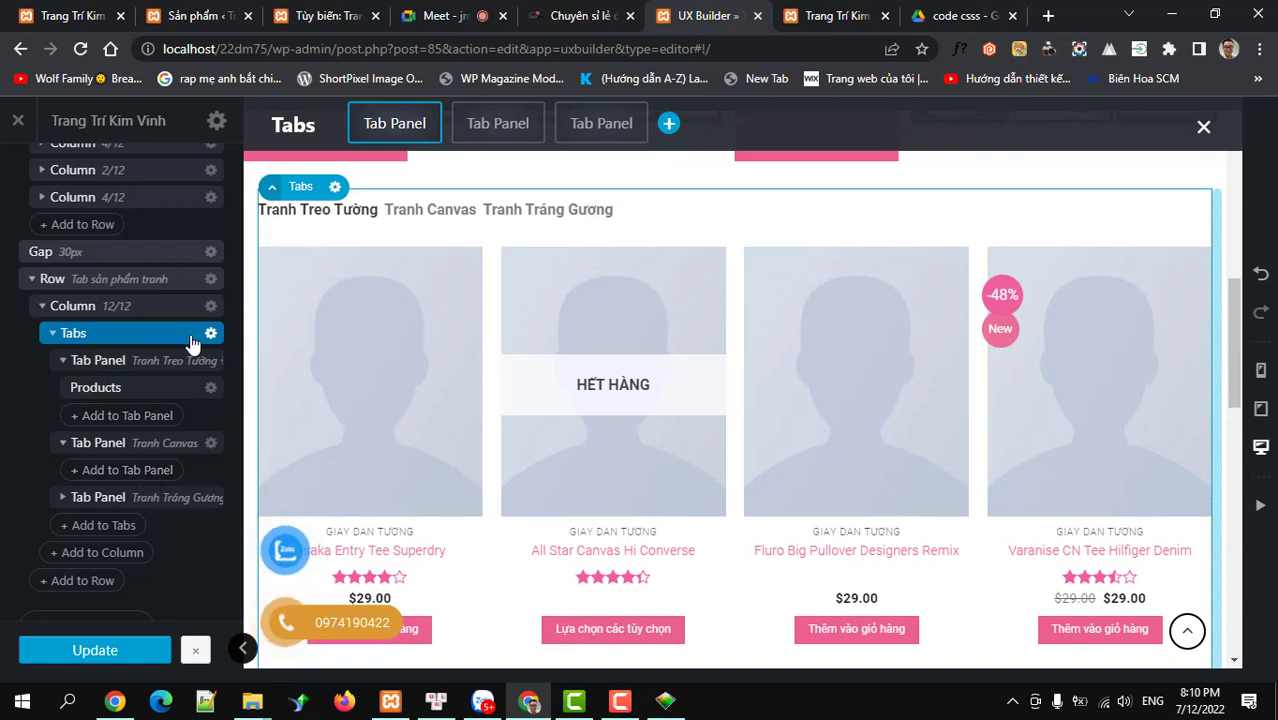
right_click(124, 392)
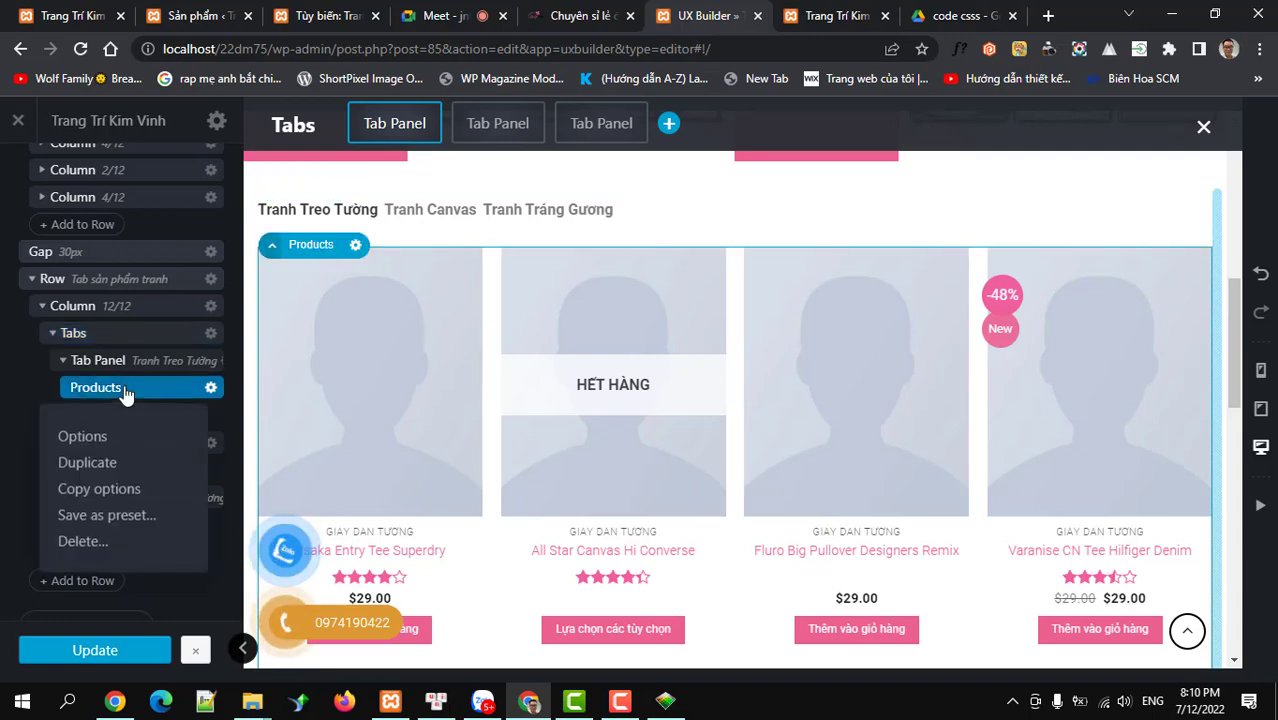
click(97, 468)
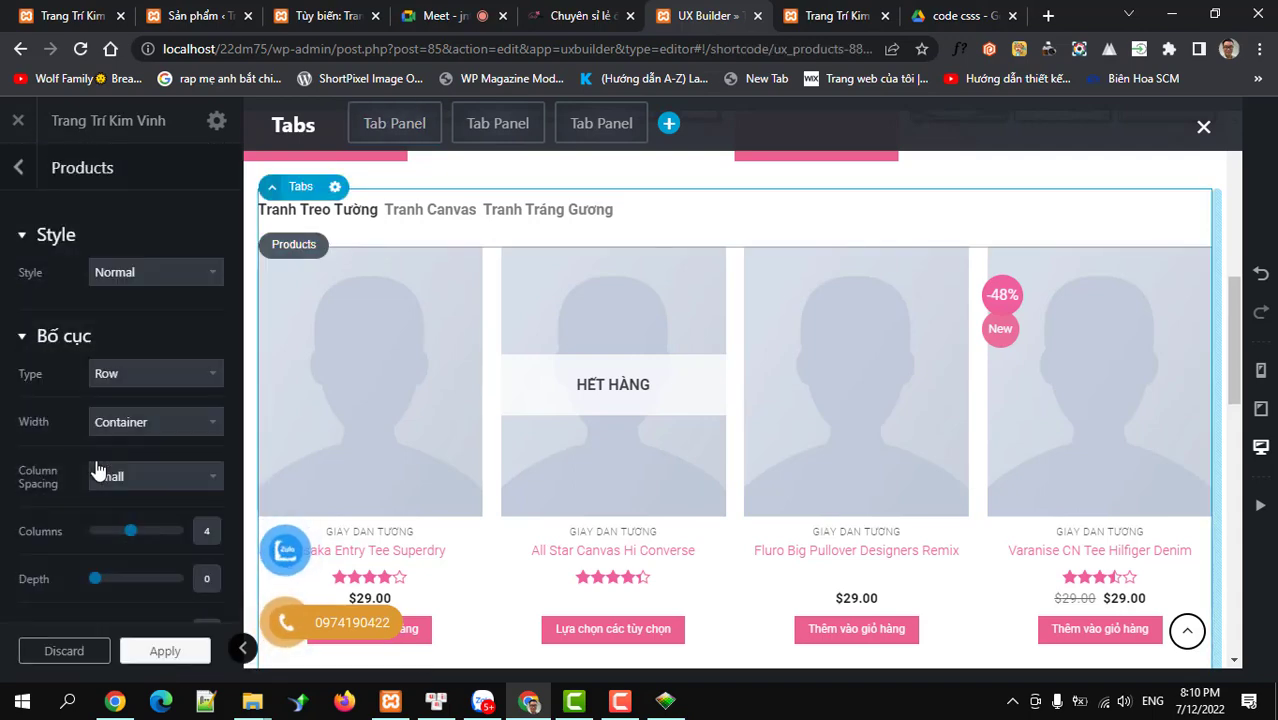
- Open the duplicated Products element's category choices, then apply its options without picking a category
scroll(117, 476, down, 4)
scroll(117, 476, down, 4)
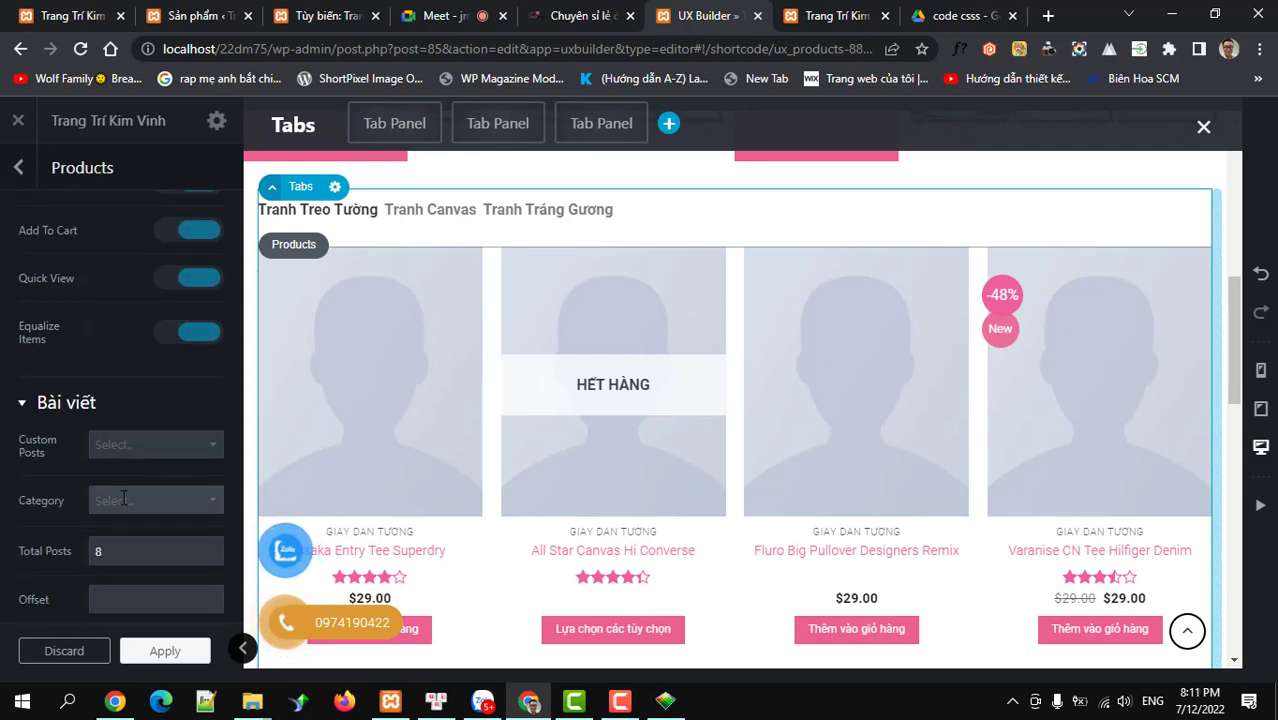
click(123, 498)
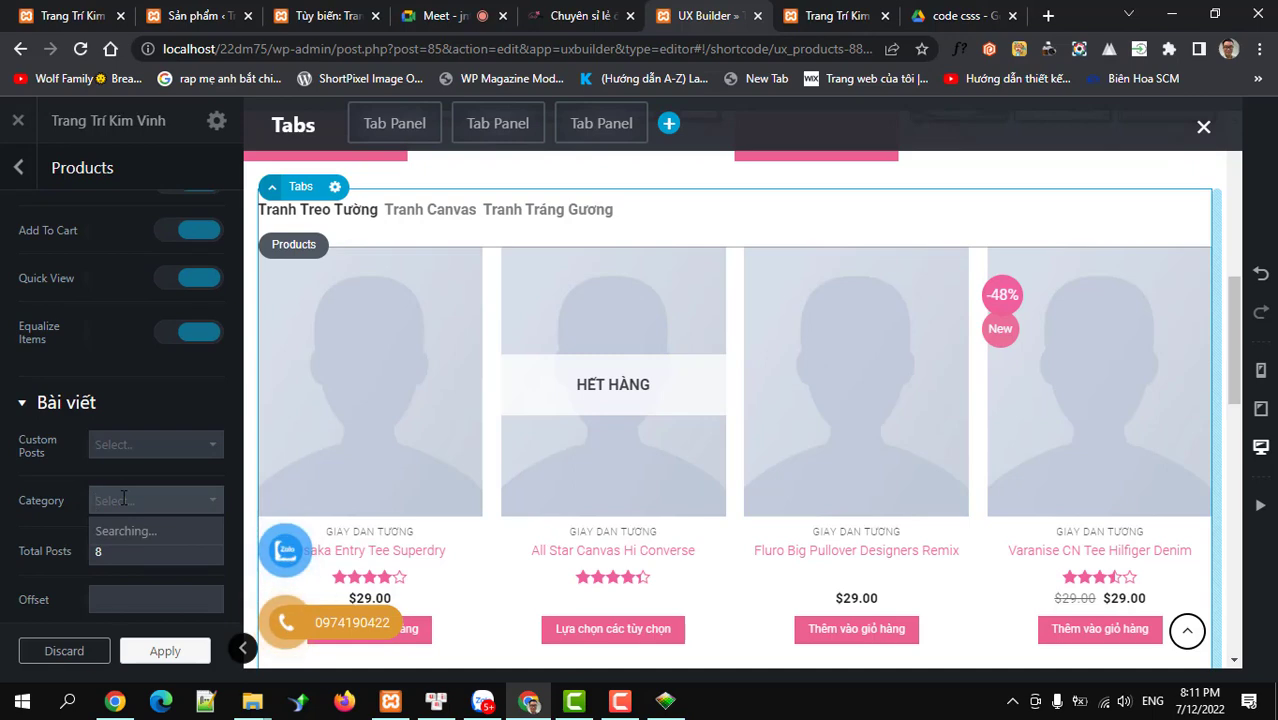
click(160, 653)
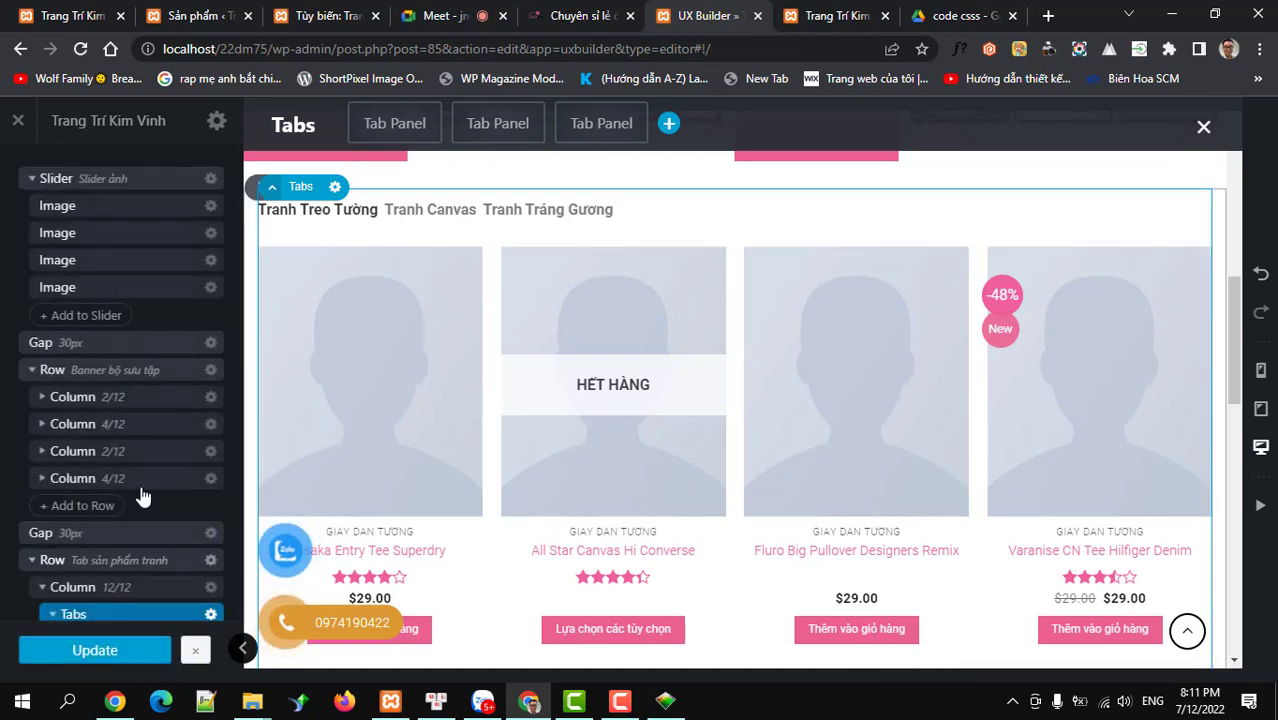
- Move the duplicated Products element from the Tranh Treo Tường tab panel into the Tranh Canvas tab panel
scroll(143, 500, down, 3)
click(122, 483)
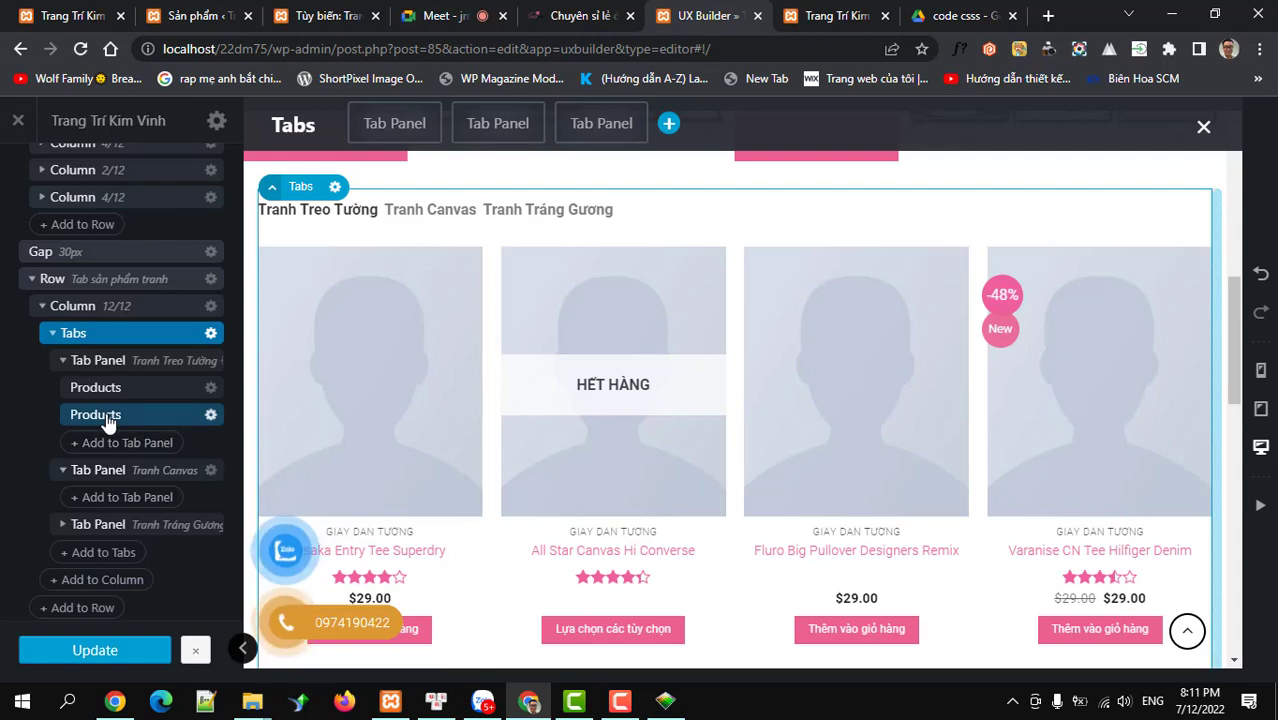
drag(108, 419, 118, 497)
click(118, 472)
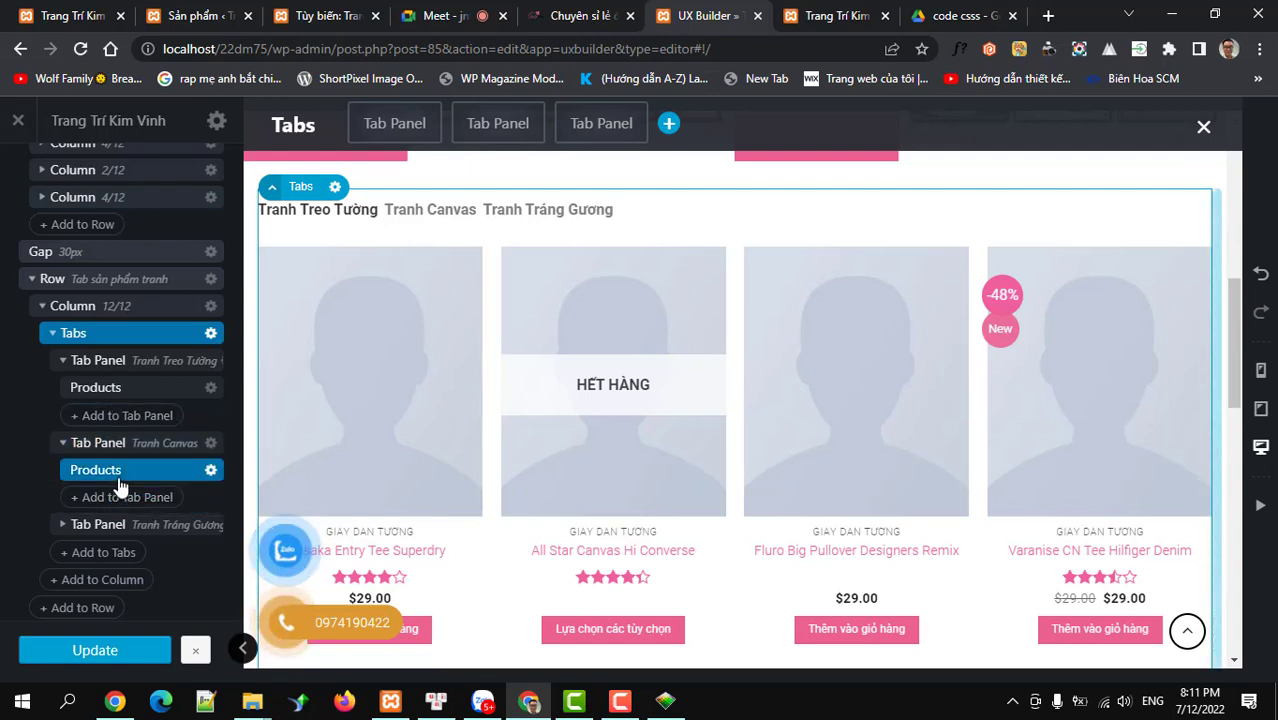
- Duplicate the Products element in the Tranh Canvas tab panel and move the copy into the Tranh Tráng Gương tab panel
right_click(88, 387)
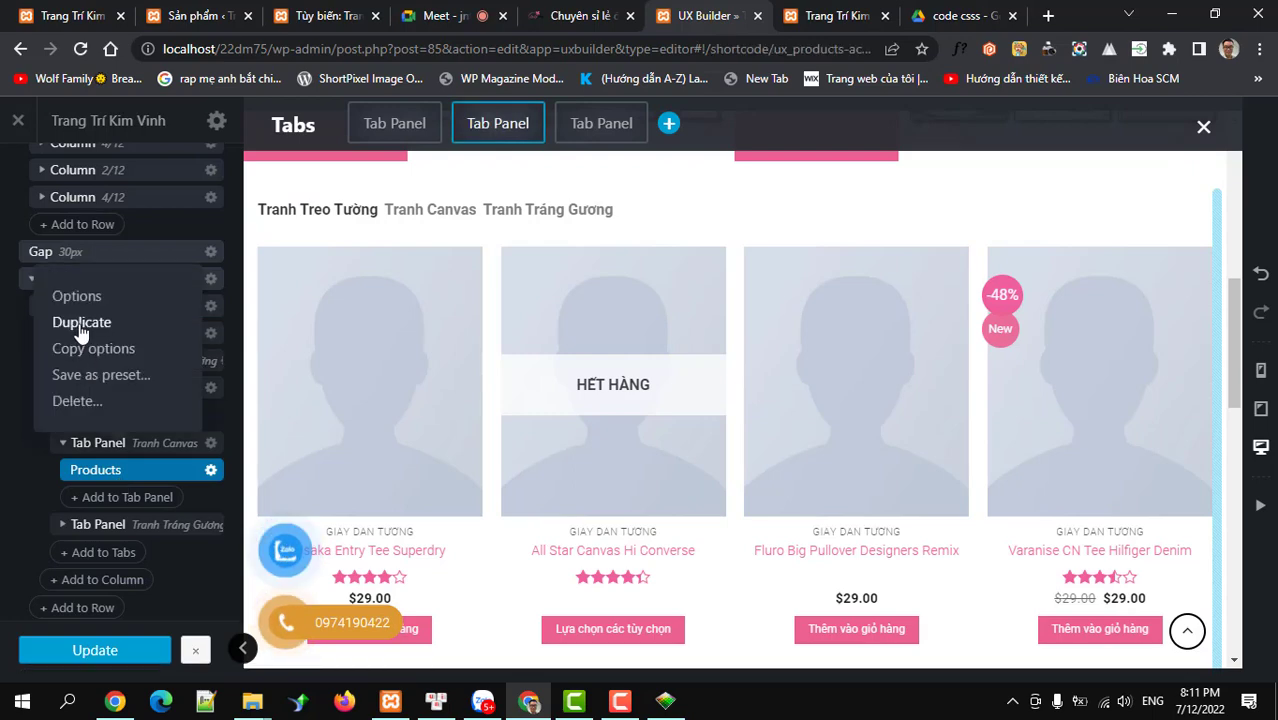
click(105, 465)
click(165, 651)
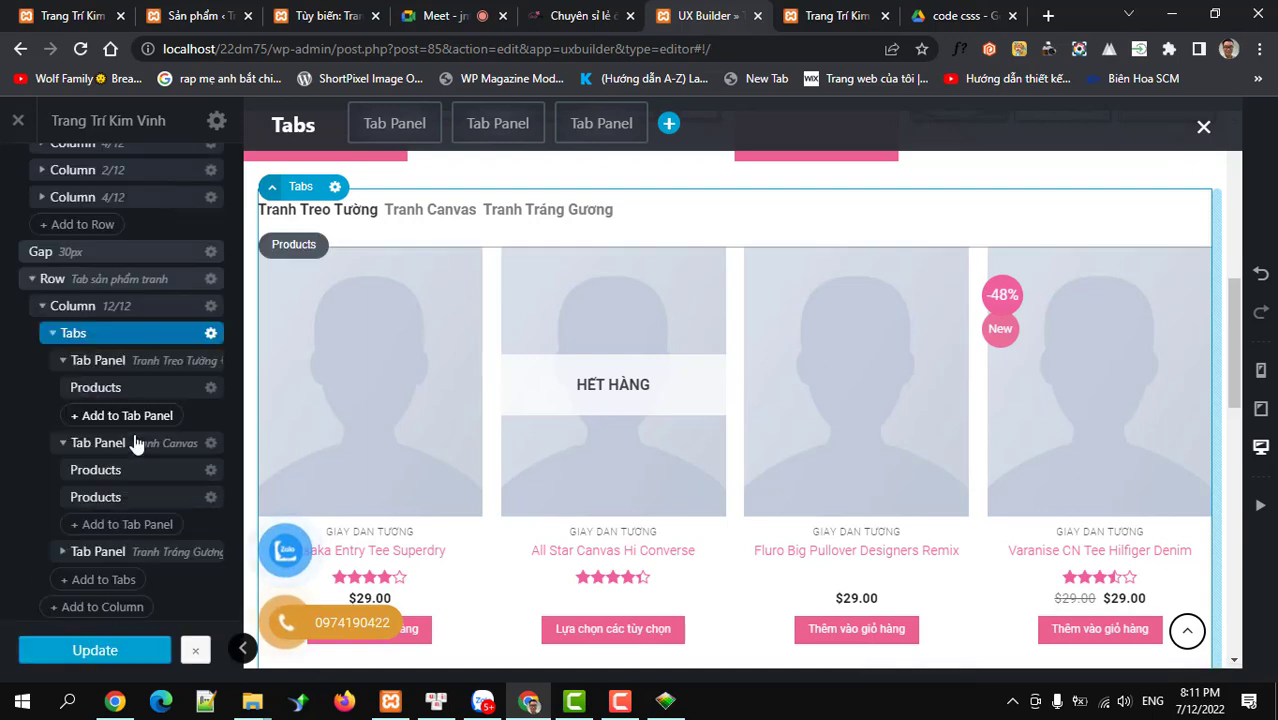
scroll(133, 456, down, 1)
click(110, 434)
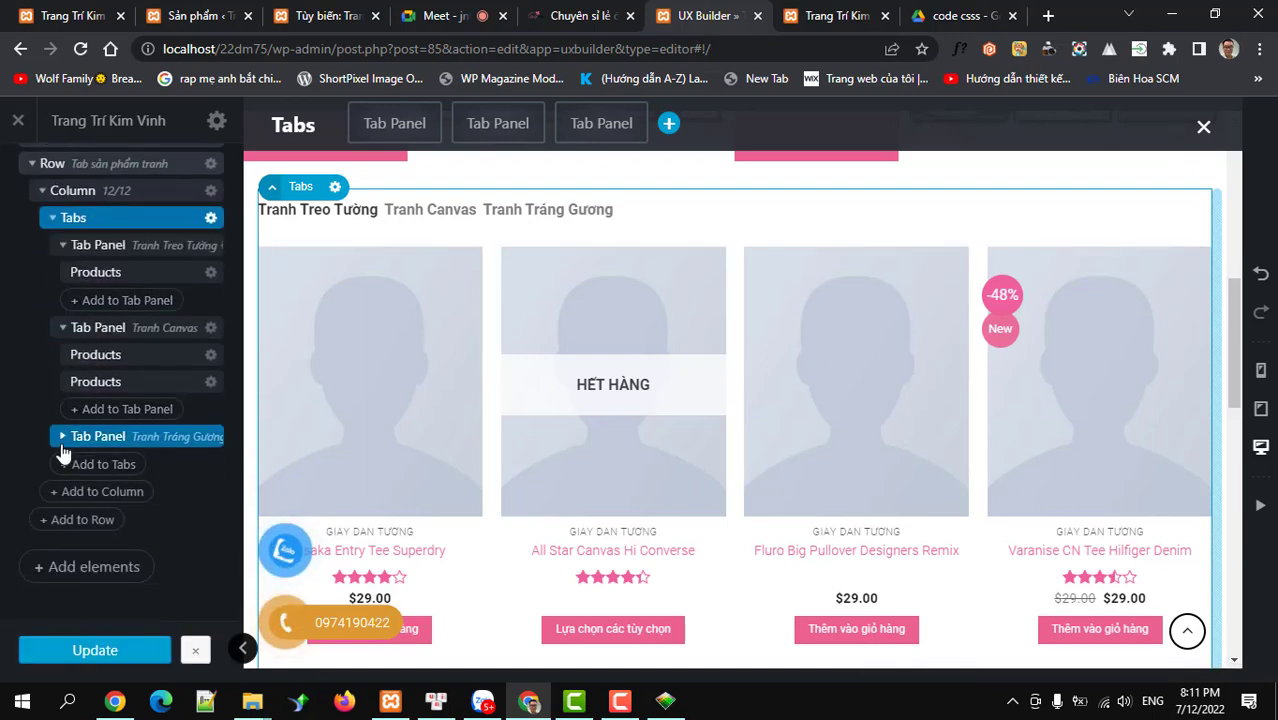
click(117, 388)
drag(117, 395, 109, 450)
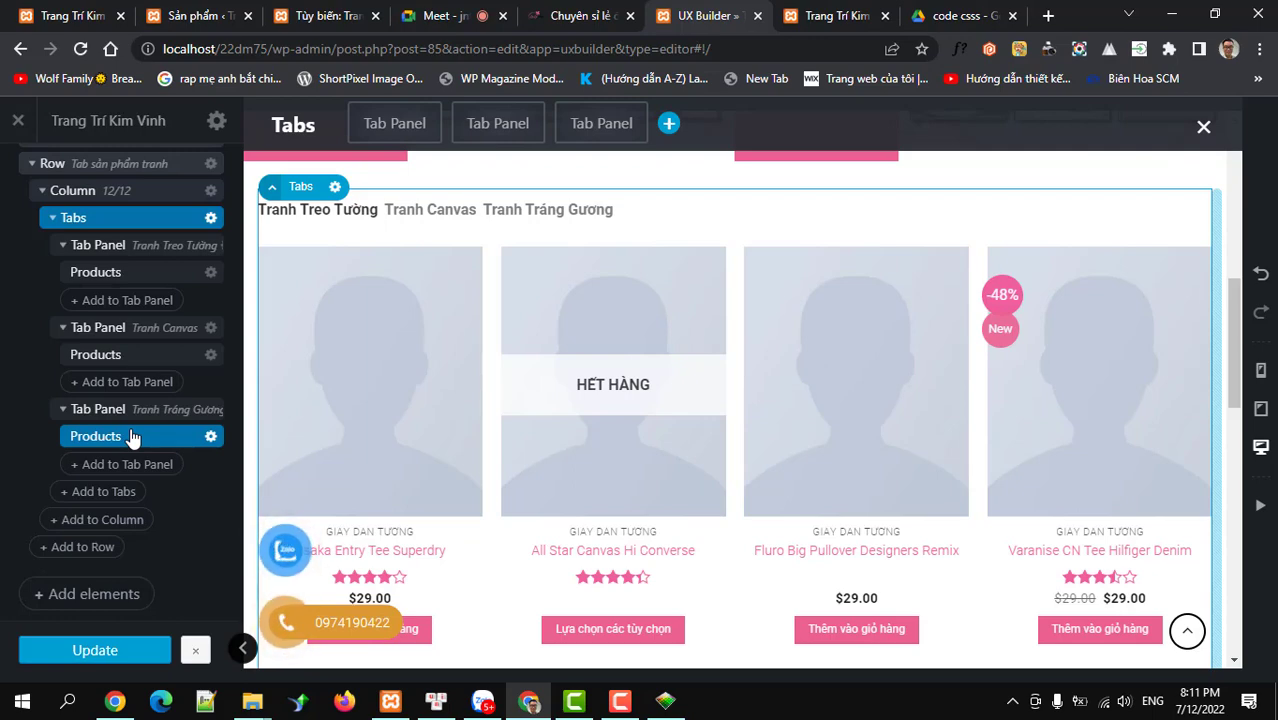
- Open the category choices of the Products element in the Tranh Canvas tab panel
click(209, 355)
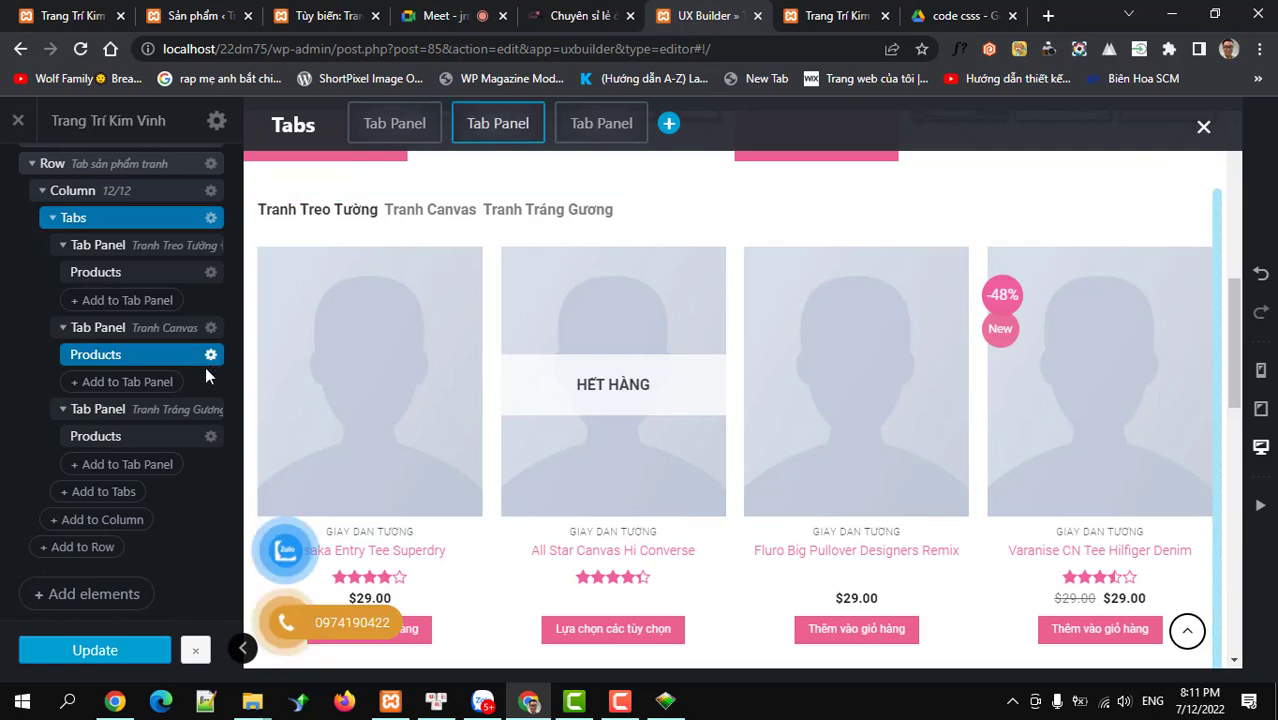
click(178, 410)
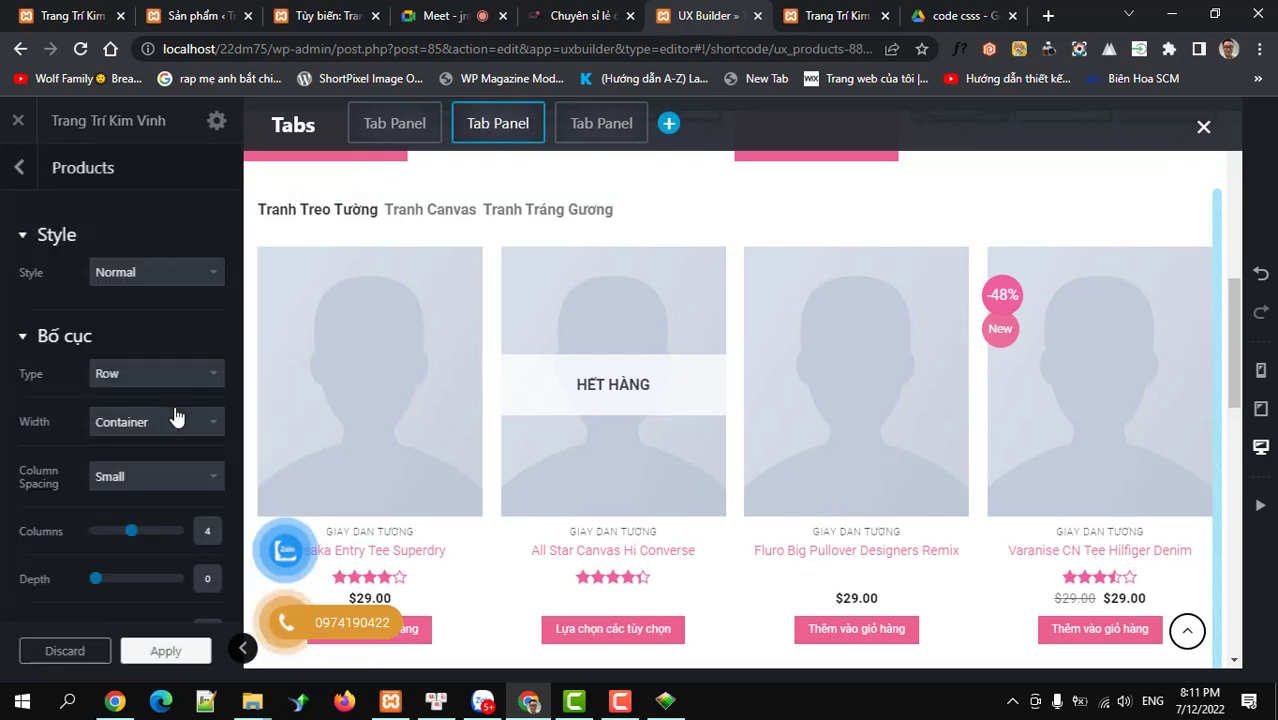
scroll(172, 410, down, 10)
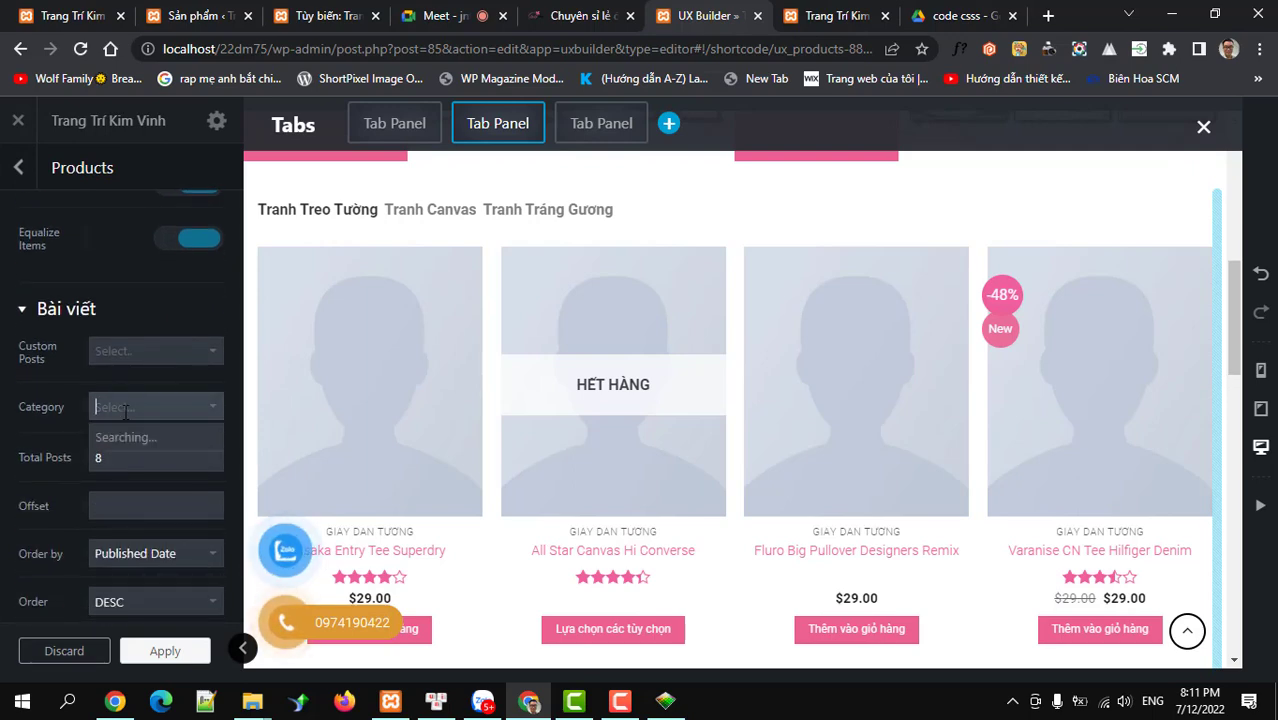
- Switch to the live homepage and examine the product grids under the Tranh Treo Tường, Tranh Canvas and Tranh Tráng Gương tabs
text(t/22dm75/)
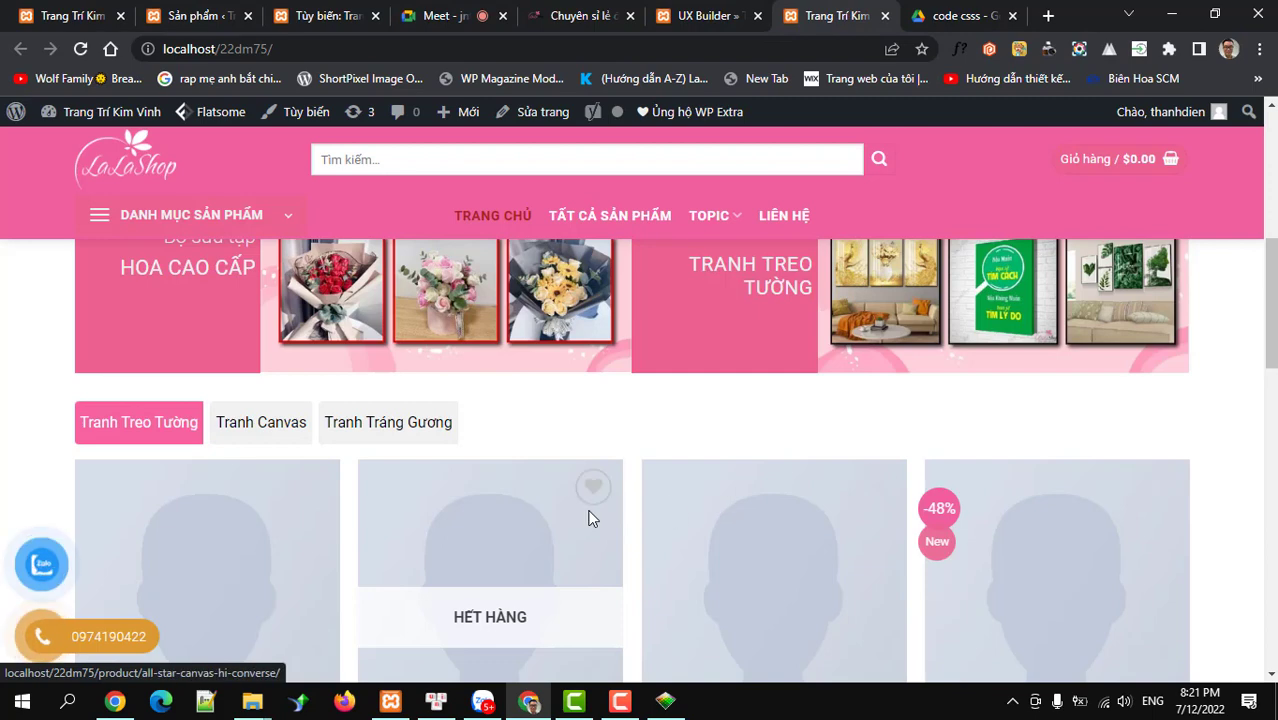
scroll(590, 516, down, 1)
scroll(590, 518, down, 1)
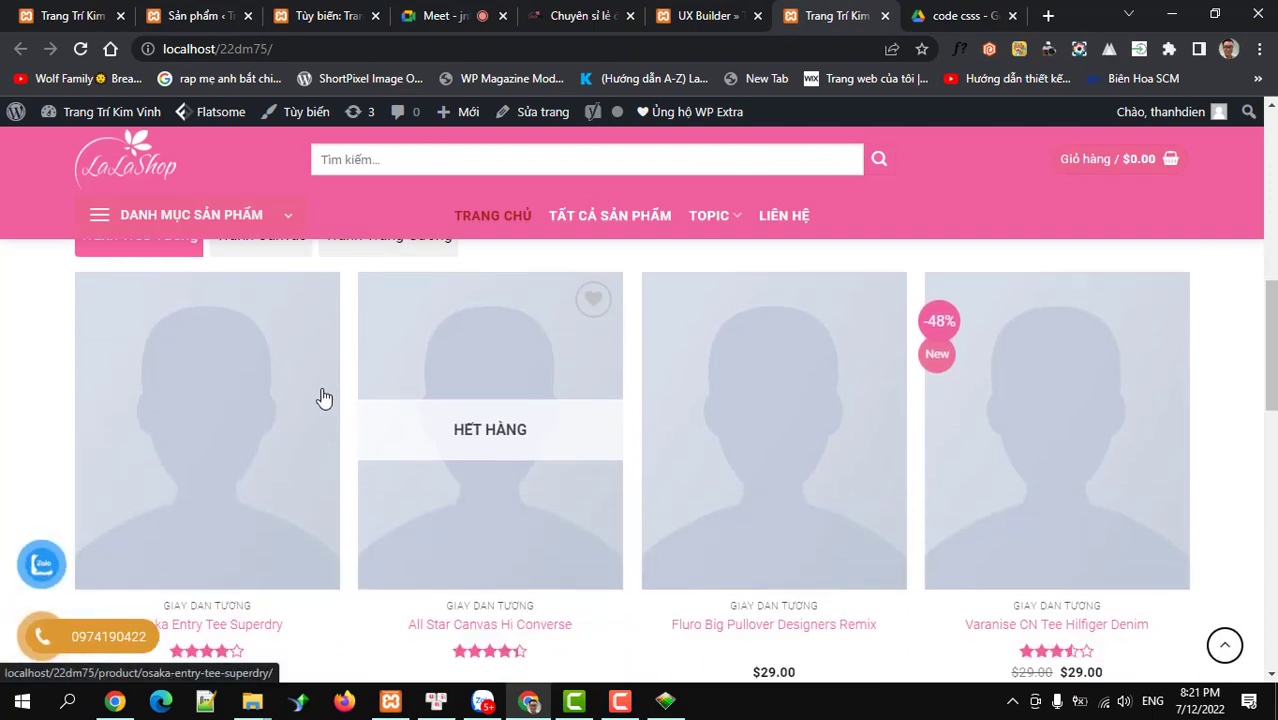
scroll(310, 420, up, 2)
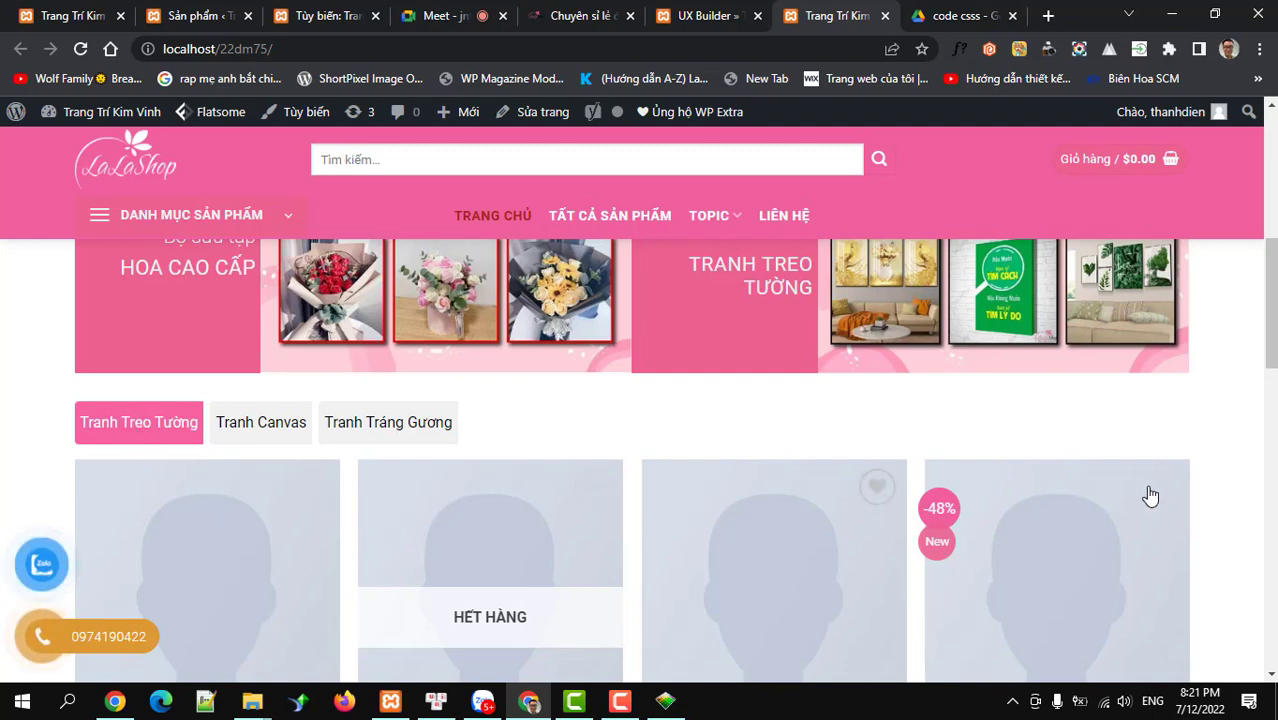
click(254, 431)
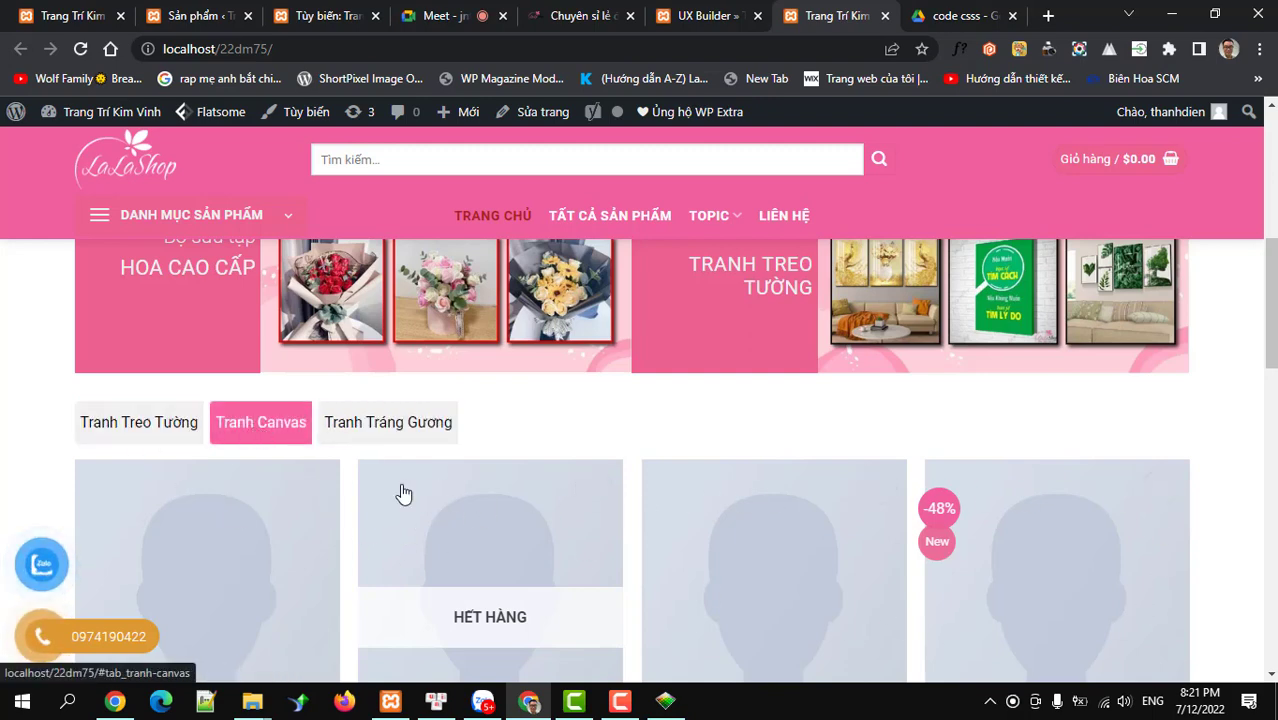
click(420, 426)
scroll(455, 535, down, 2)
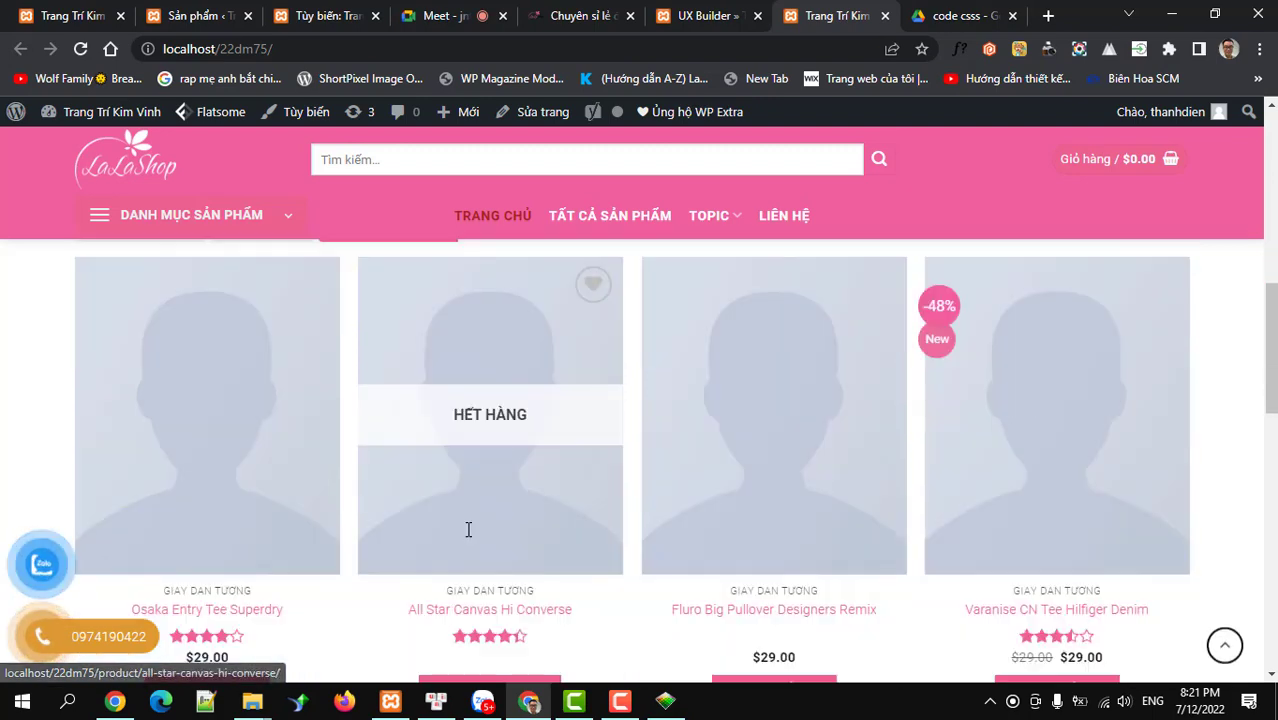
scroll(468, 533, down, 2)
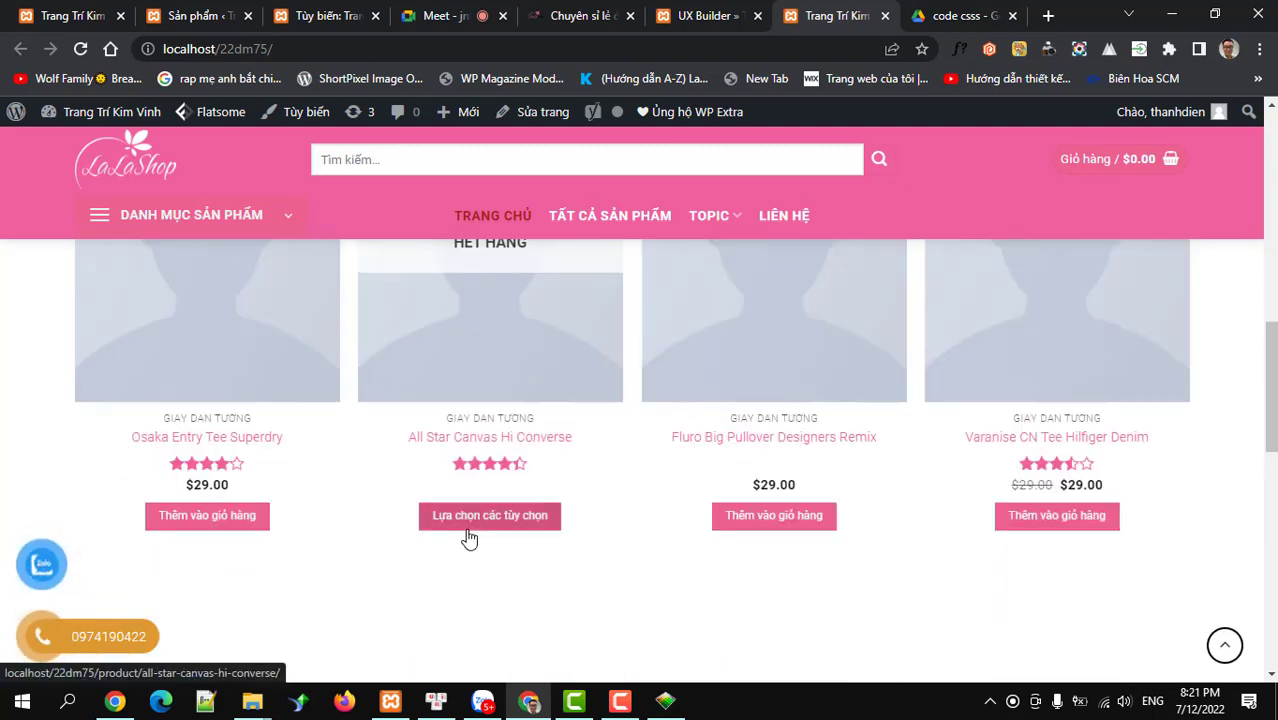
scroll(469, 538, down, 5)
scroll(467, 537, up, 7)
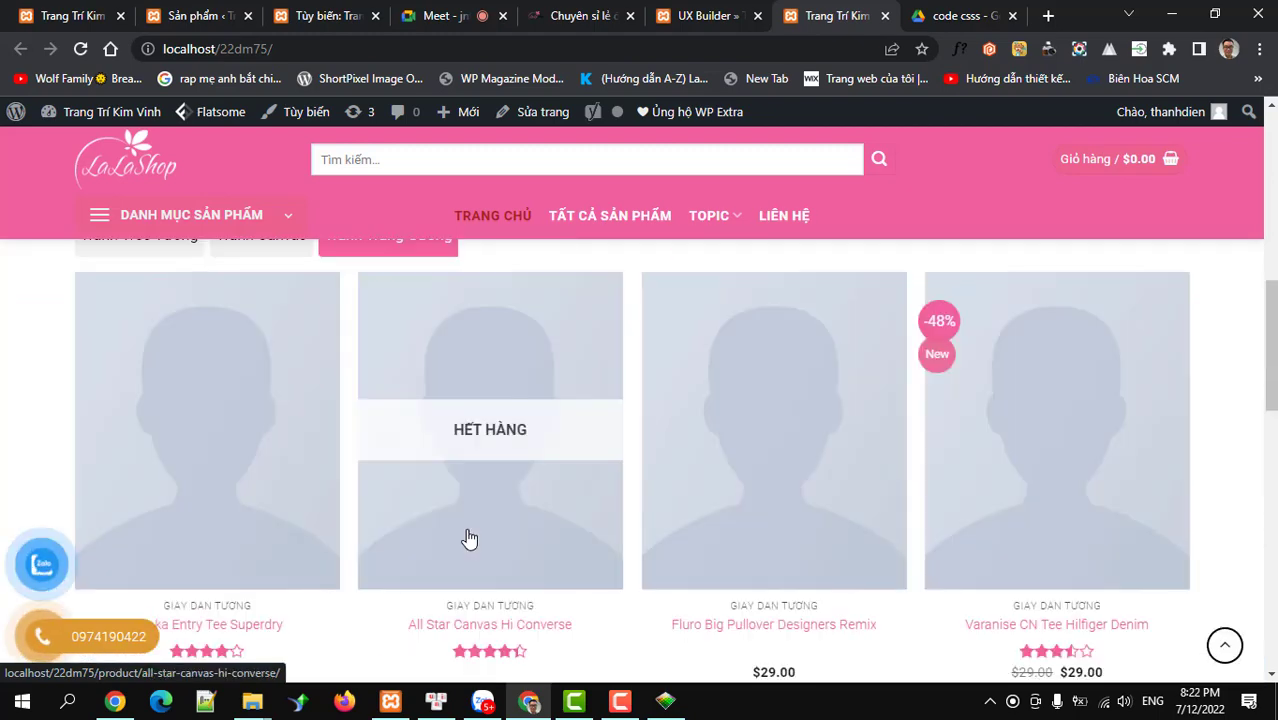
scroll(469, 539, down, 4)
scroll(469, 539, down, 3)
scroll(469, 539, up, 3)
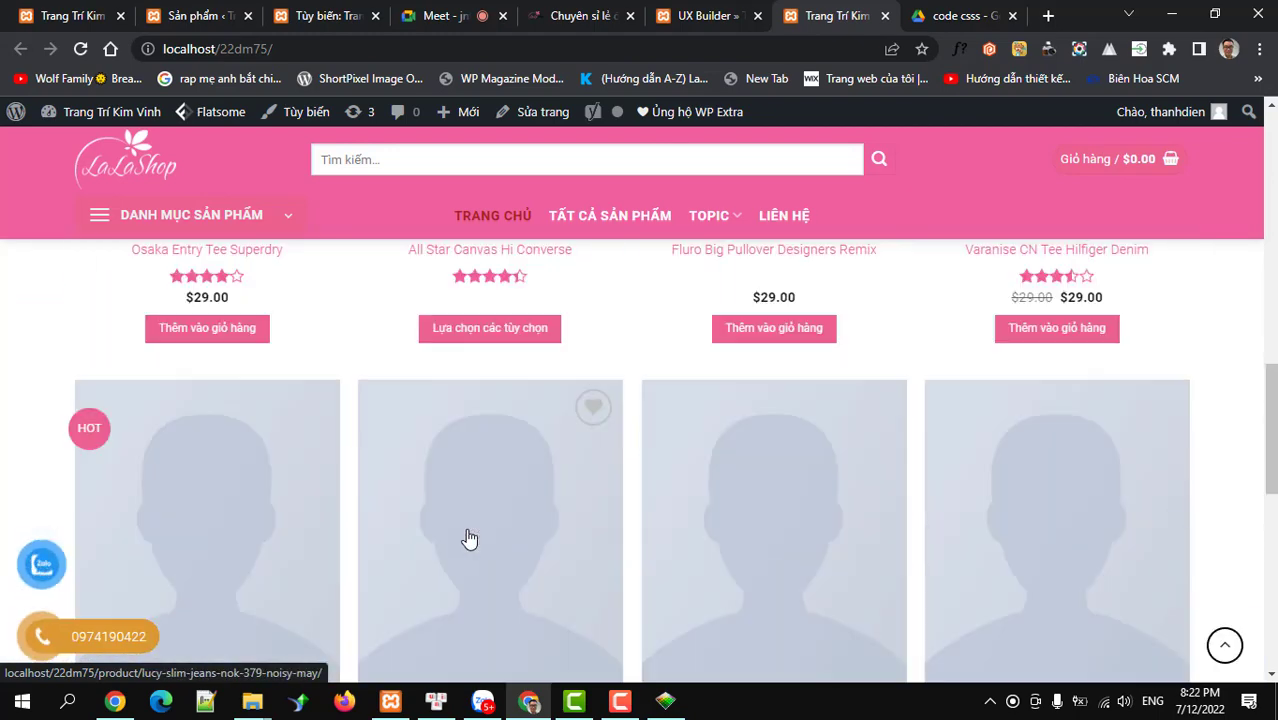
scroll(469, 539, up, 5)
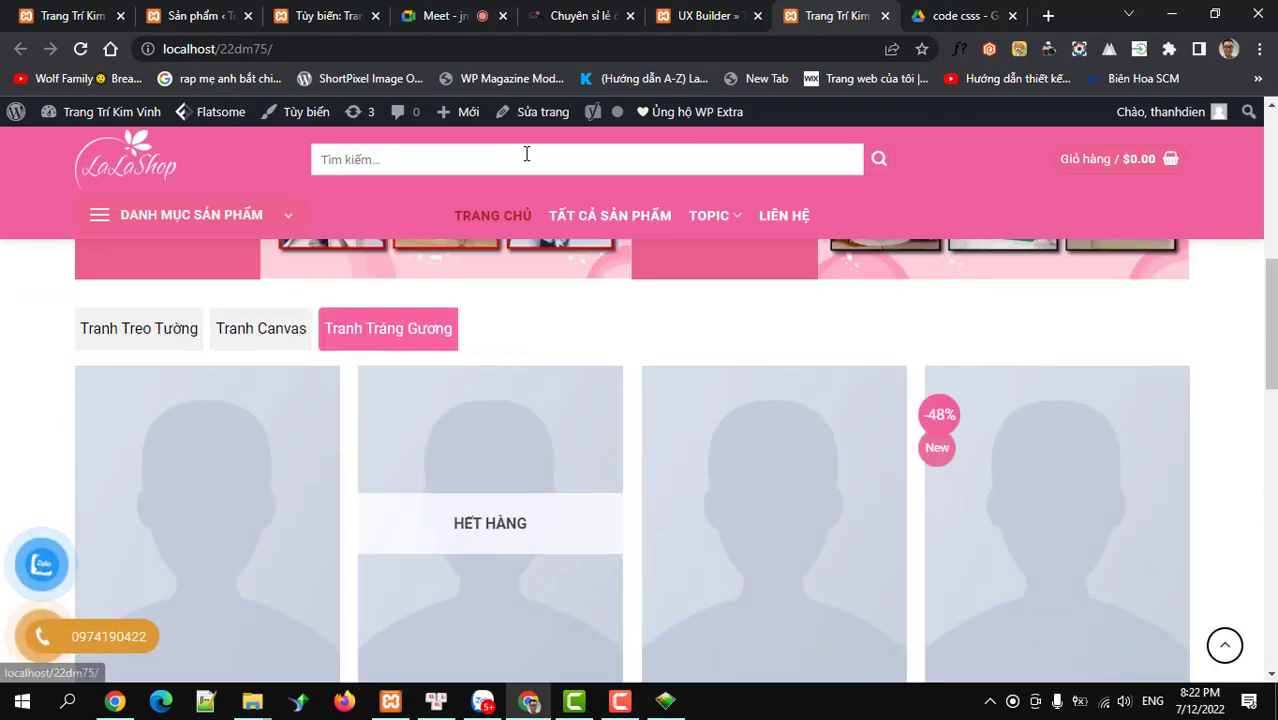
- Switch to lala.com.vn and examine the XEM THÊM button beneath the wall-picture product grid
click(548, 22)
scroll(251, 442, up, 7)
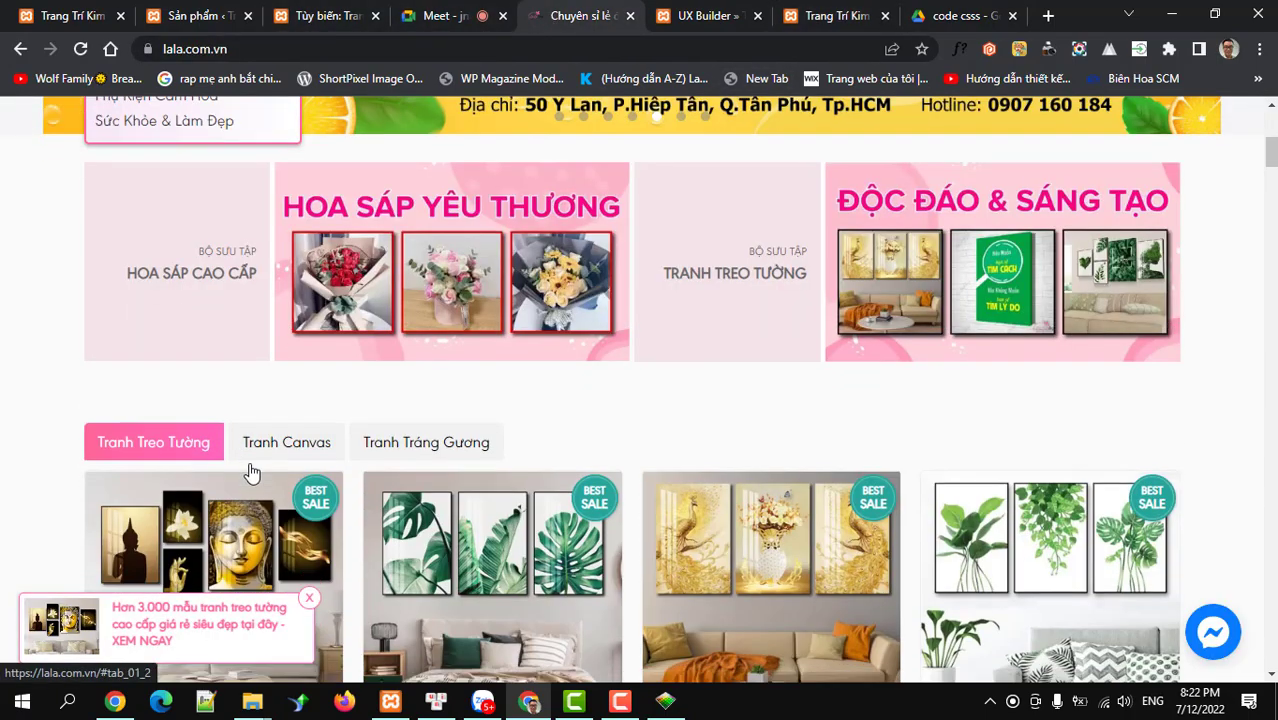
scroll(251, 472, down, 8)
scroll(257, 477, up, 2)
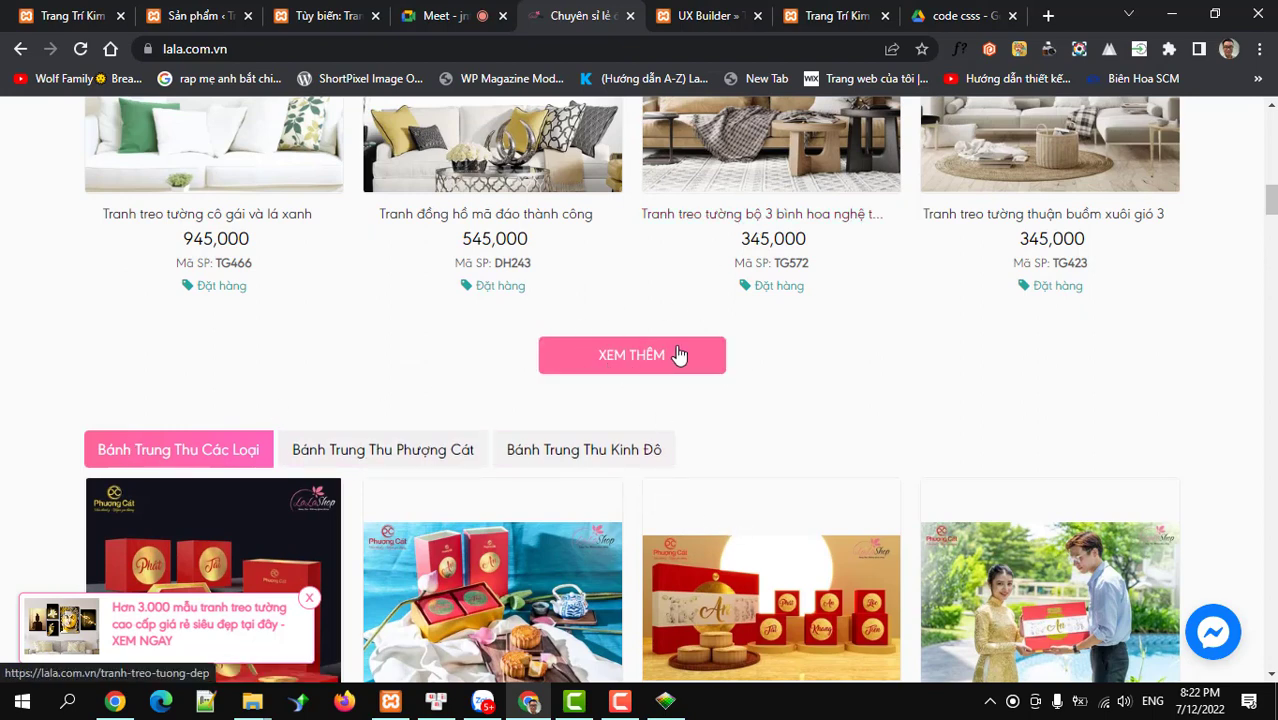
- Return to UX Builder and add a Button element with the Round preset below the products in the Tranh Treo Tường tab panel
click(692, 22)
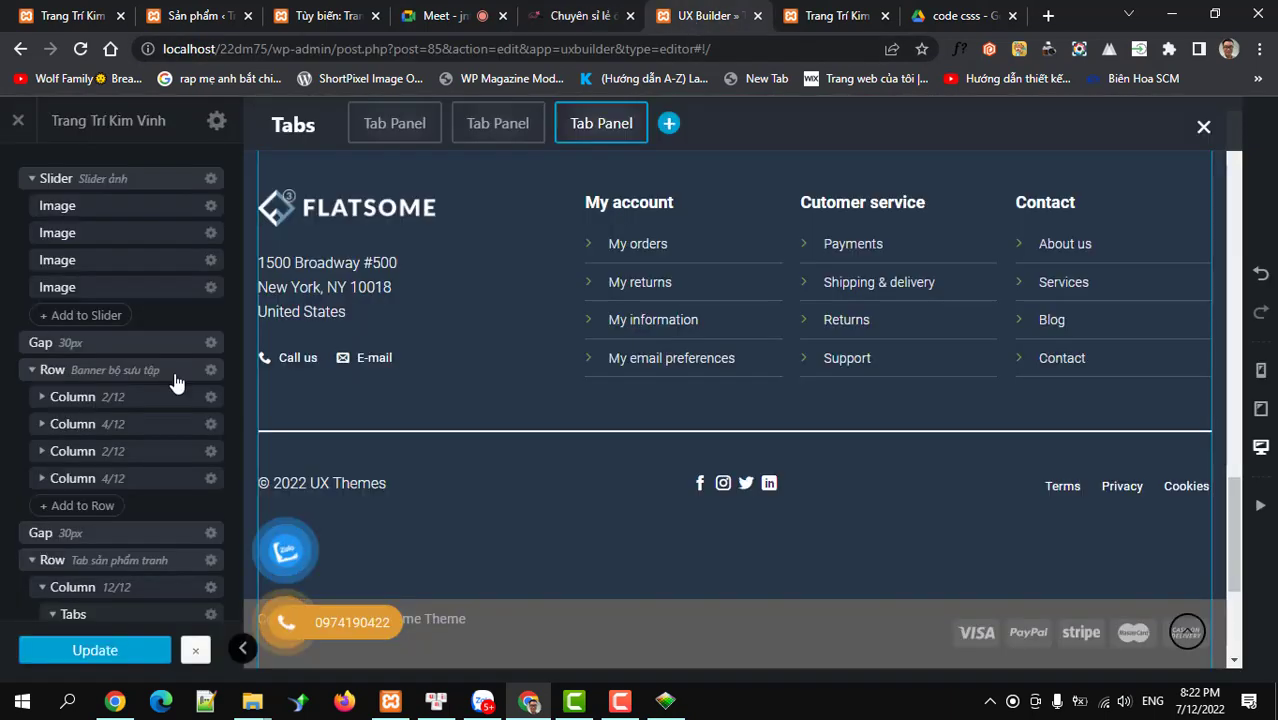
scroll(104, 496, down, 5)
click(92, 502)
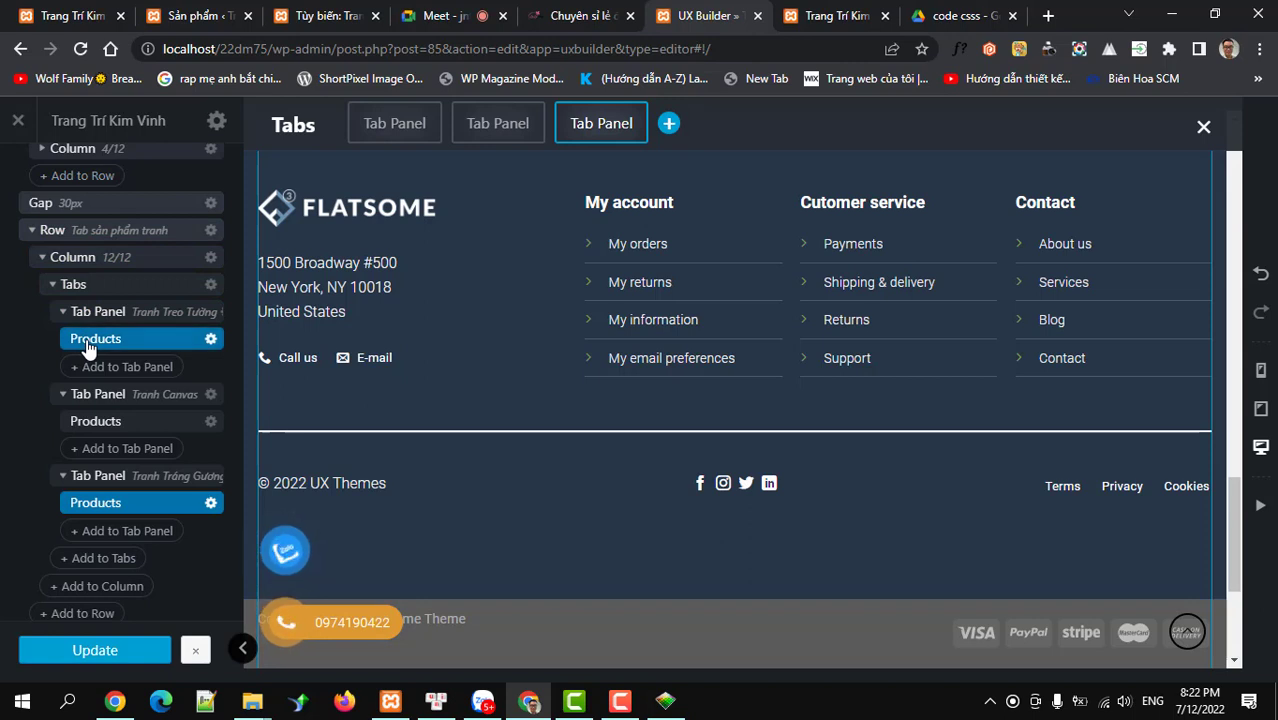
click(138, 372)
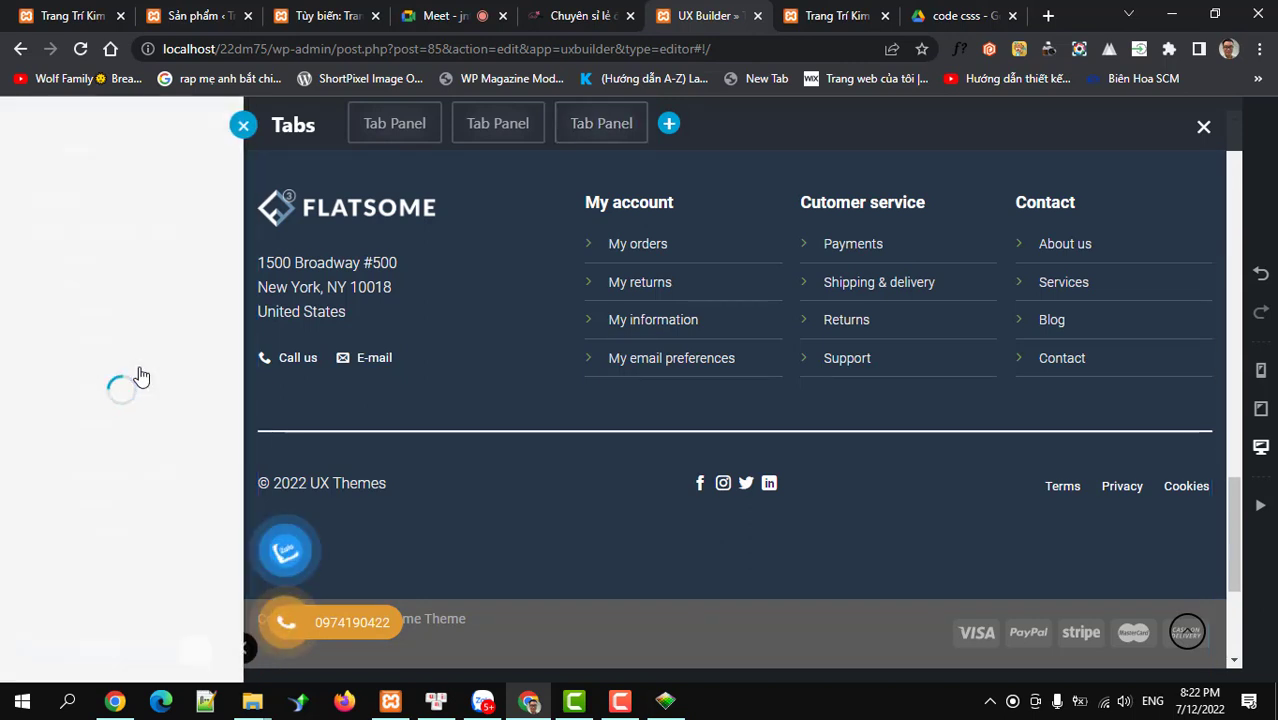
click(99, 213)
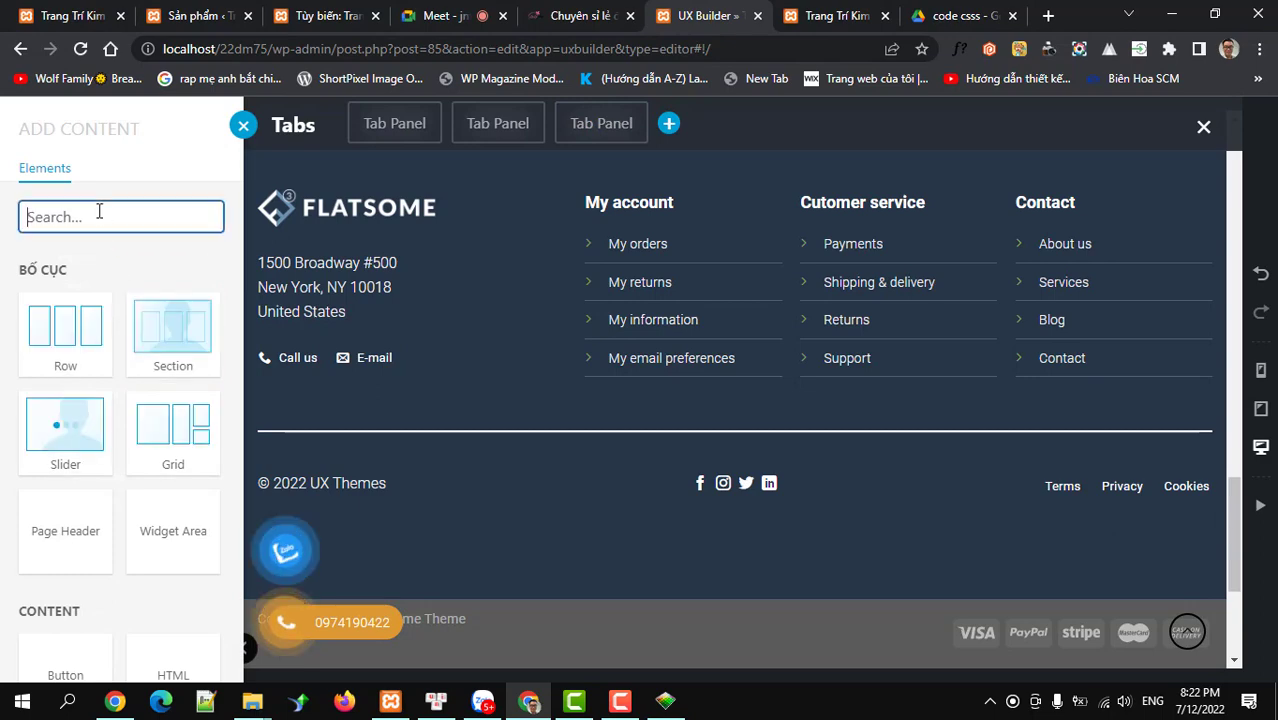
text(NUT)
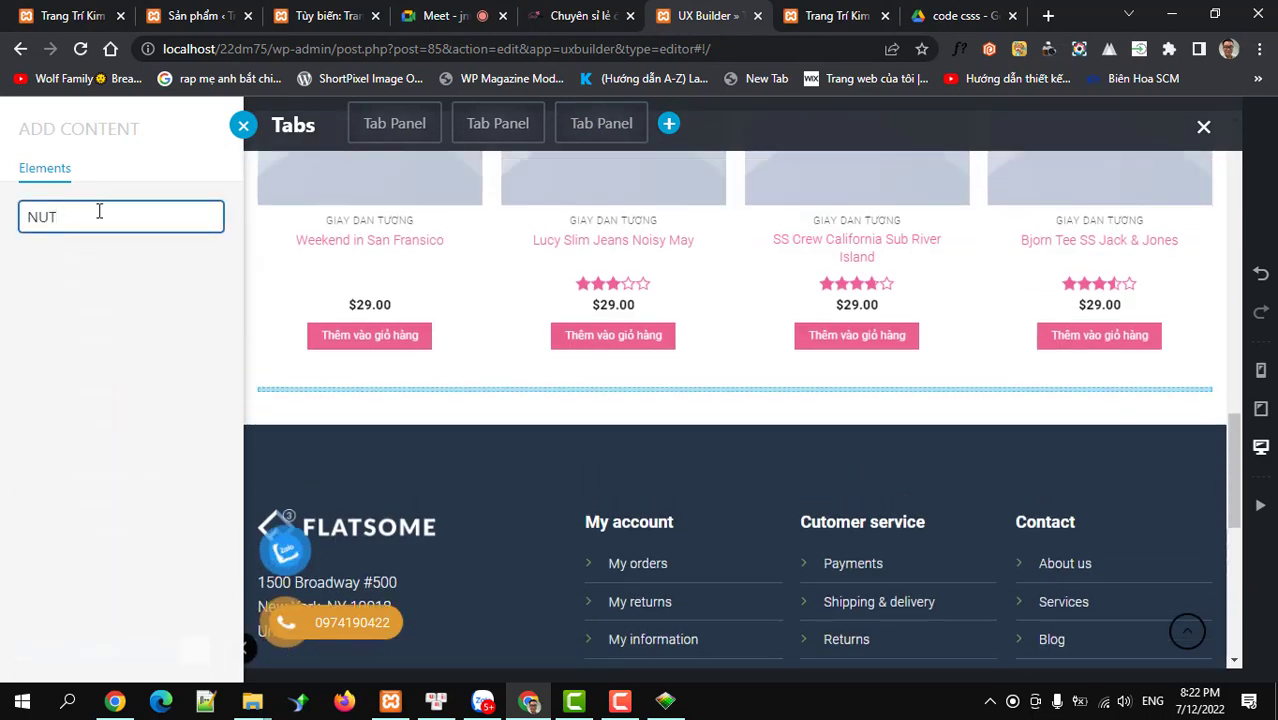
key(BackSpace)
key(BackSpace)
key(BackSpace)
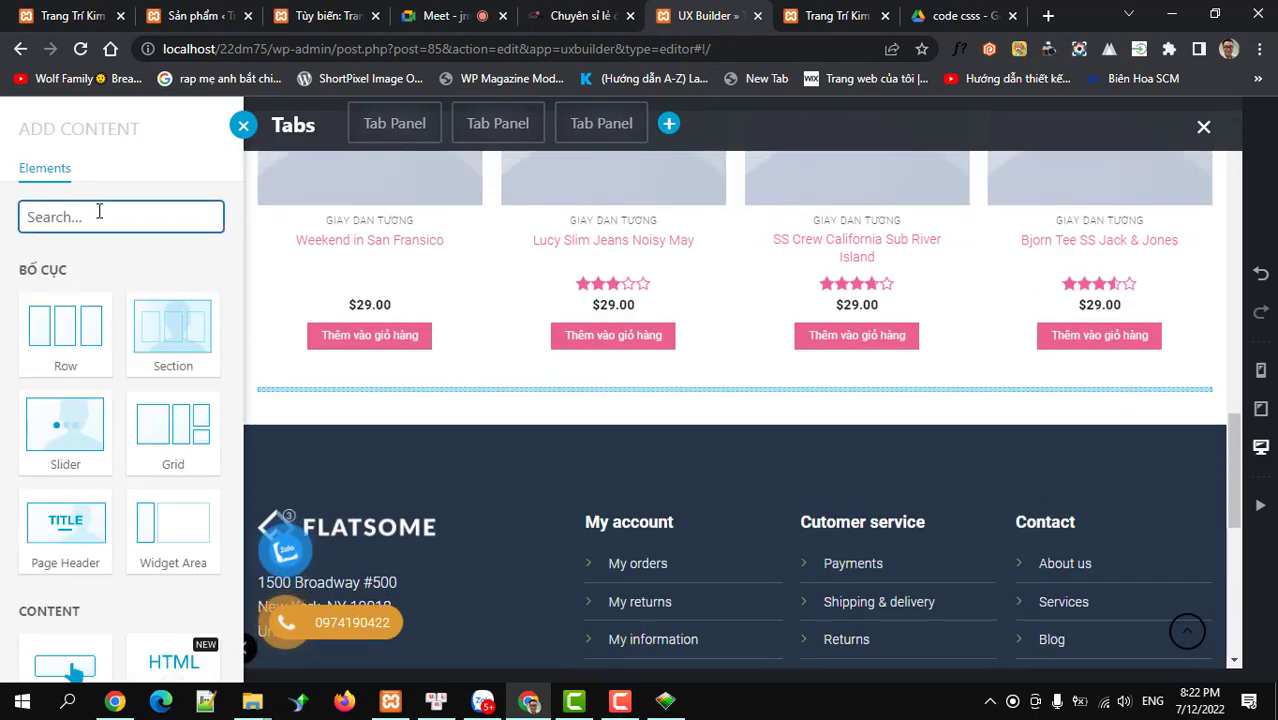
text(BUT)
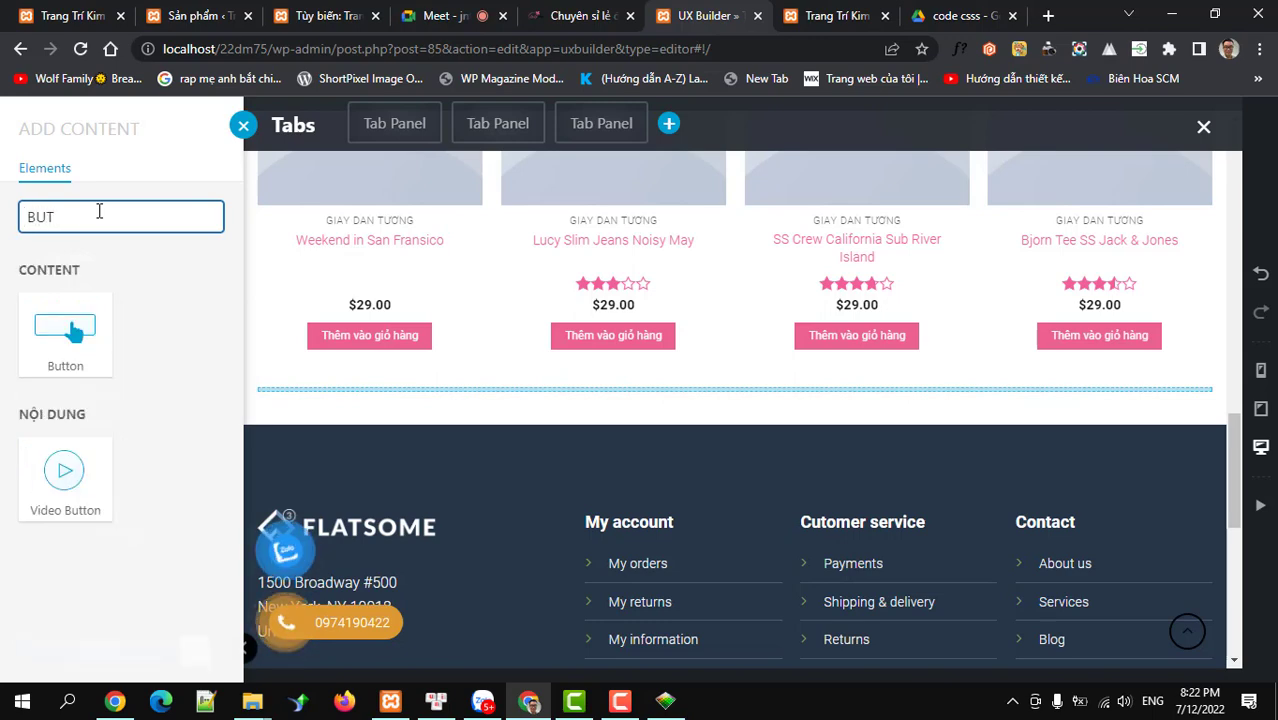
click(80, 330)
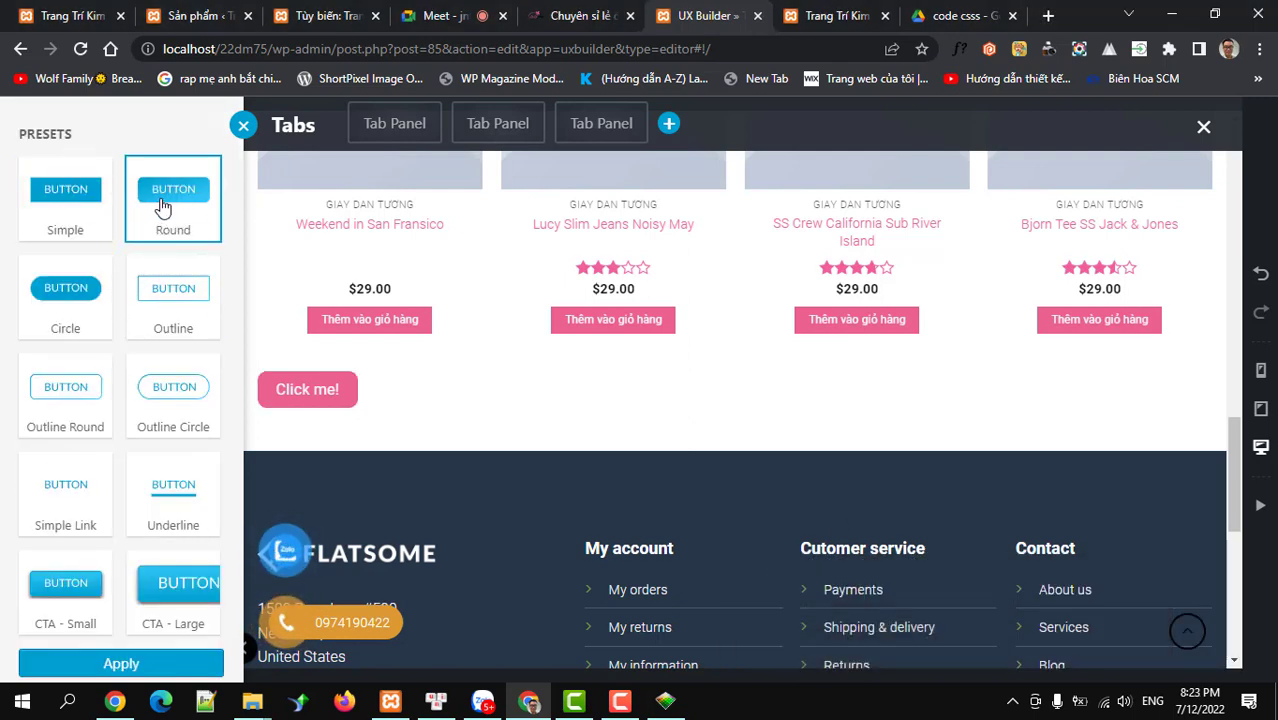
click(124, 664)
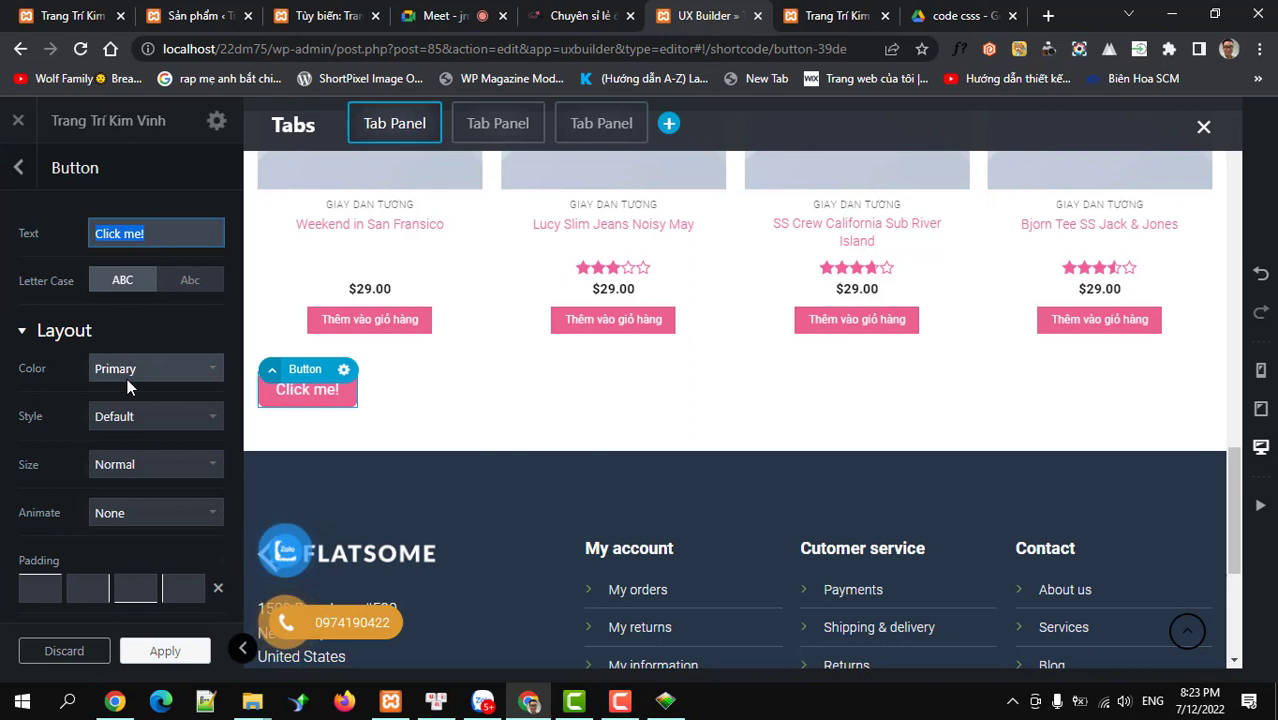
- Set the new button's text to "Xem thêm"
text(x)
key(BackSpace)
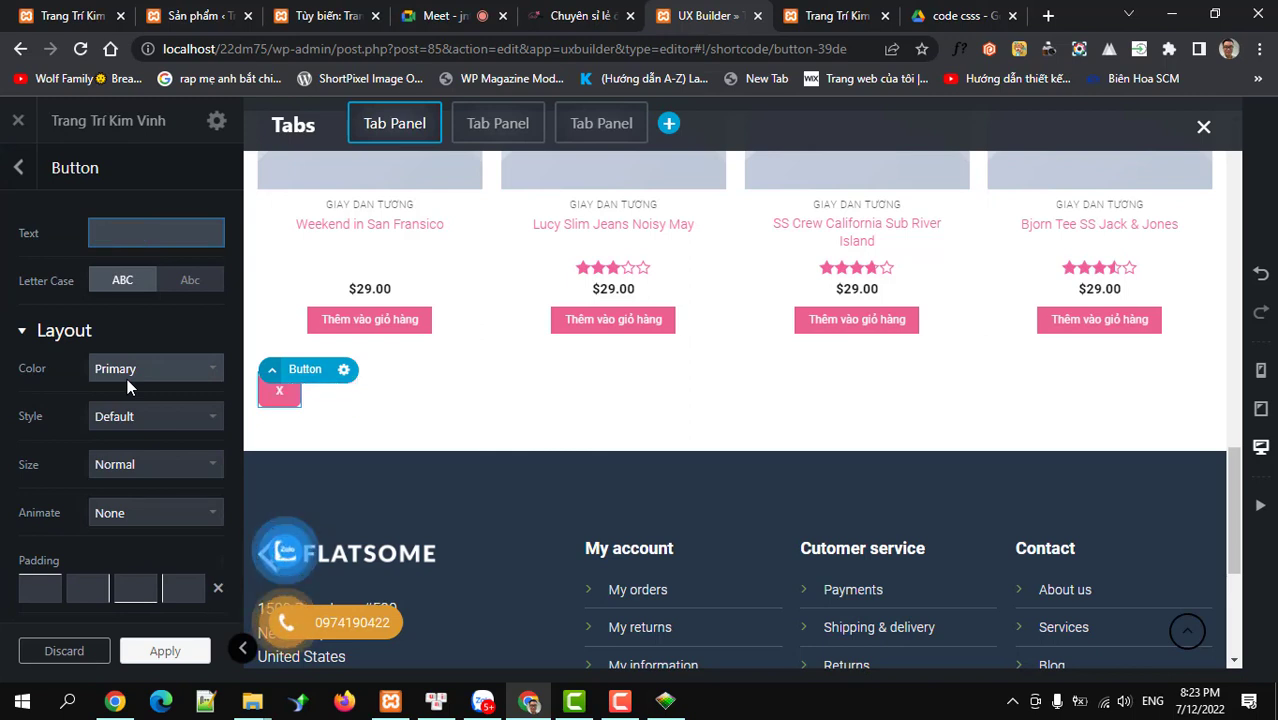
text(Xem thêm)
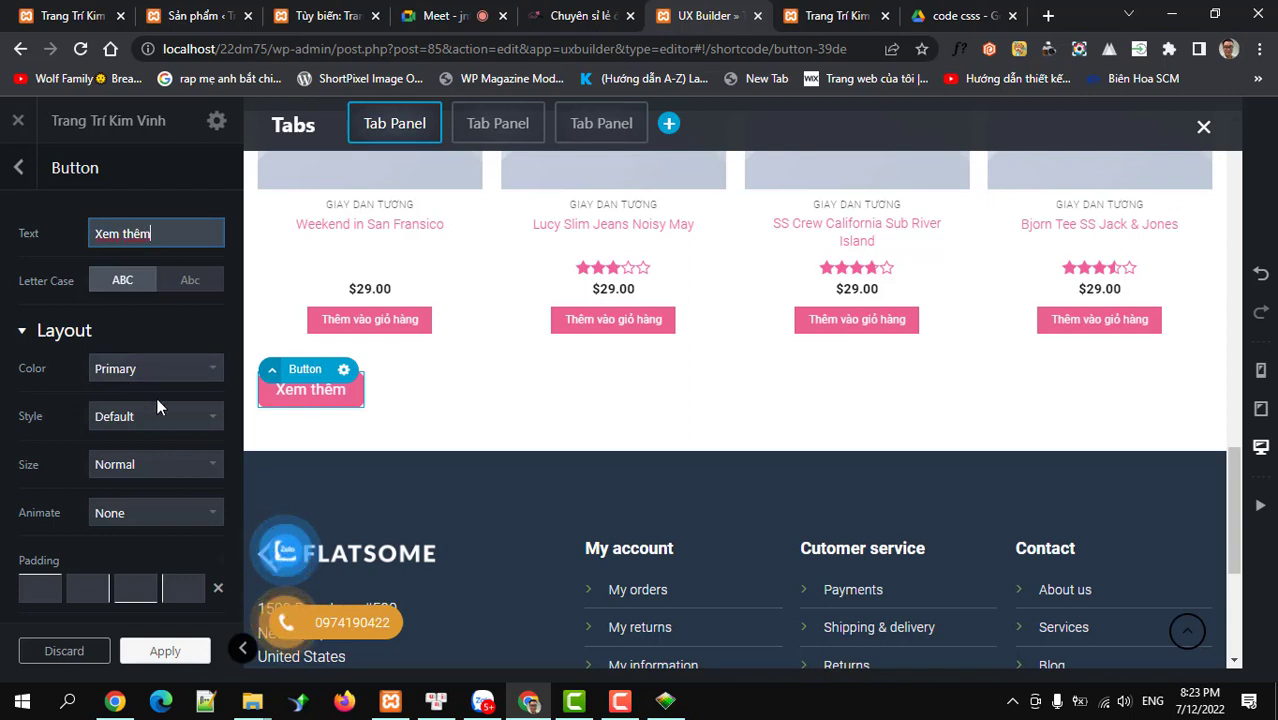
- Add a Plus icon to the Xem thêm button and set the icon's position to Left
scroll(166, 497, down, 3)
scroll(166, 497, down, 2)
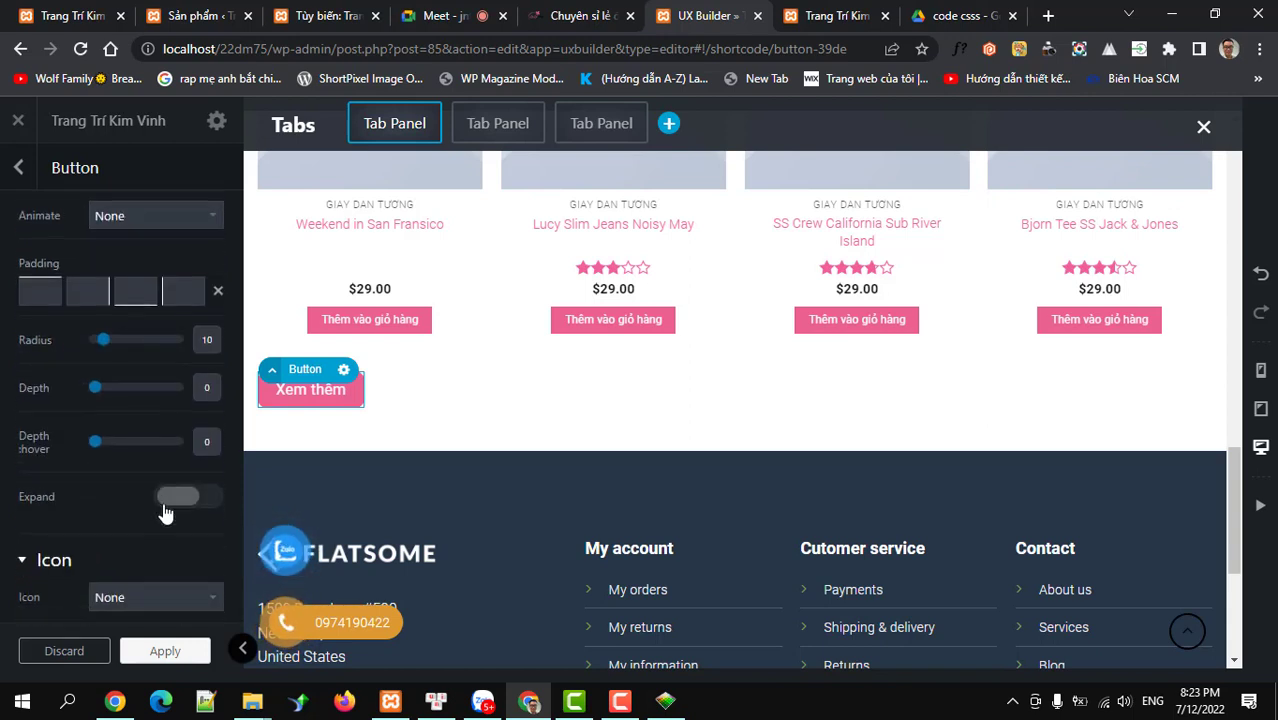
scroll(163, 502, up, 3)
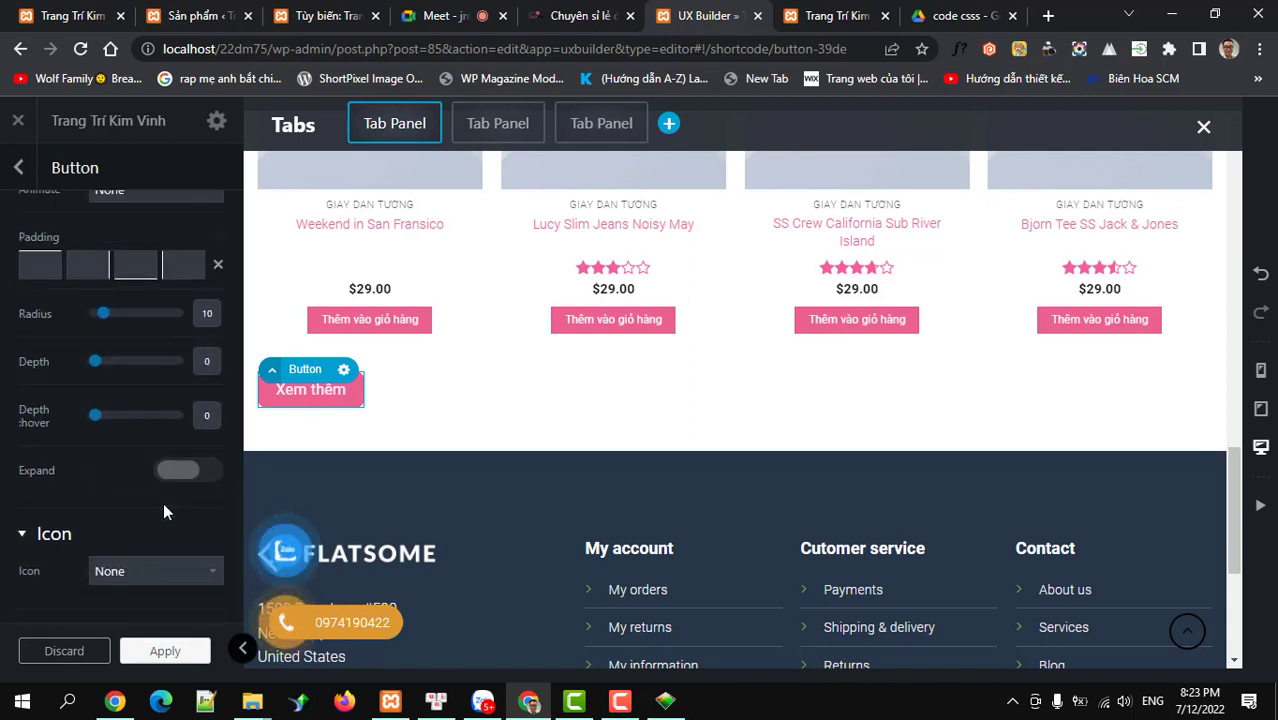
scroll(101, 350, up, 1)
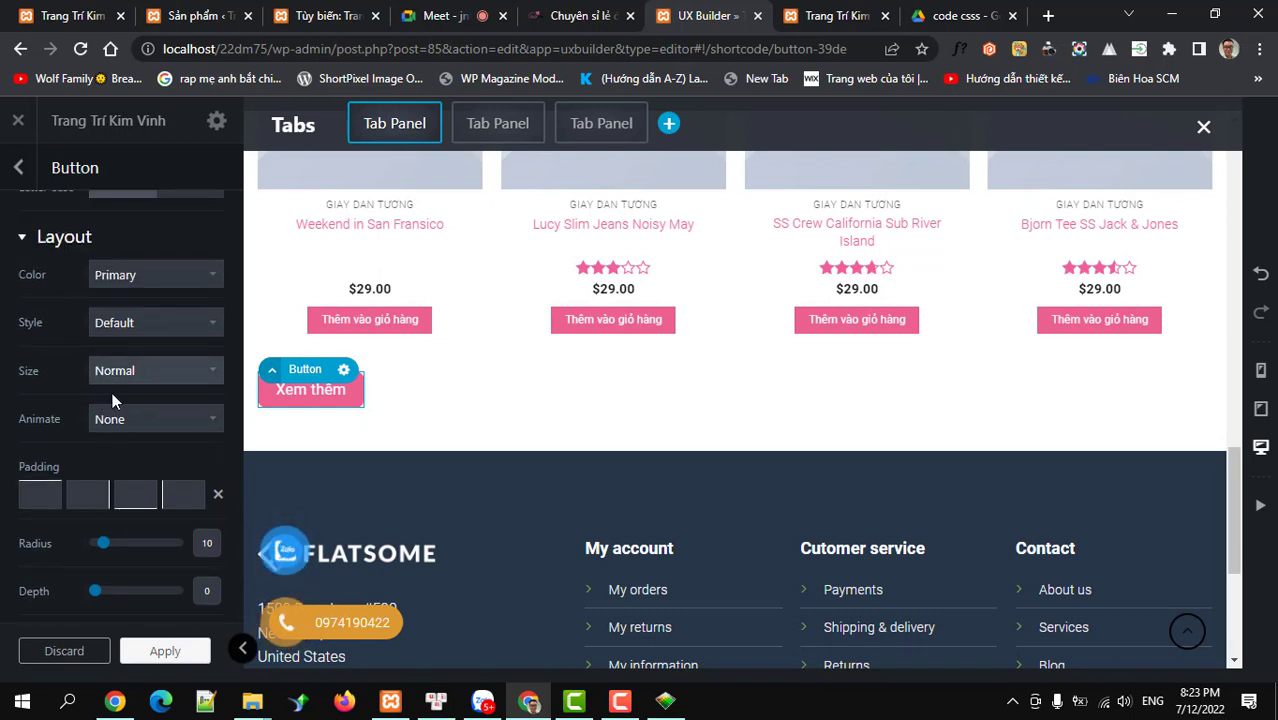
scroll(113, 401, up, 1)
scroll(113, 410, down, 5)
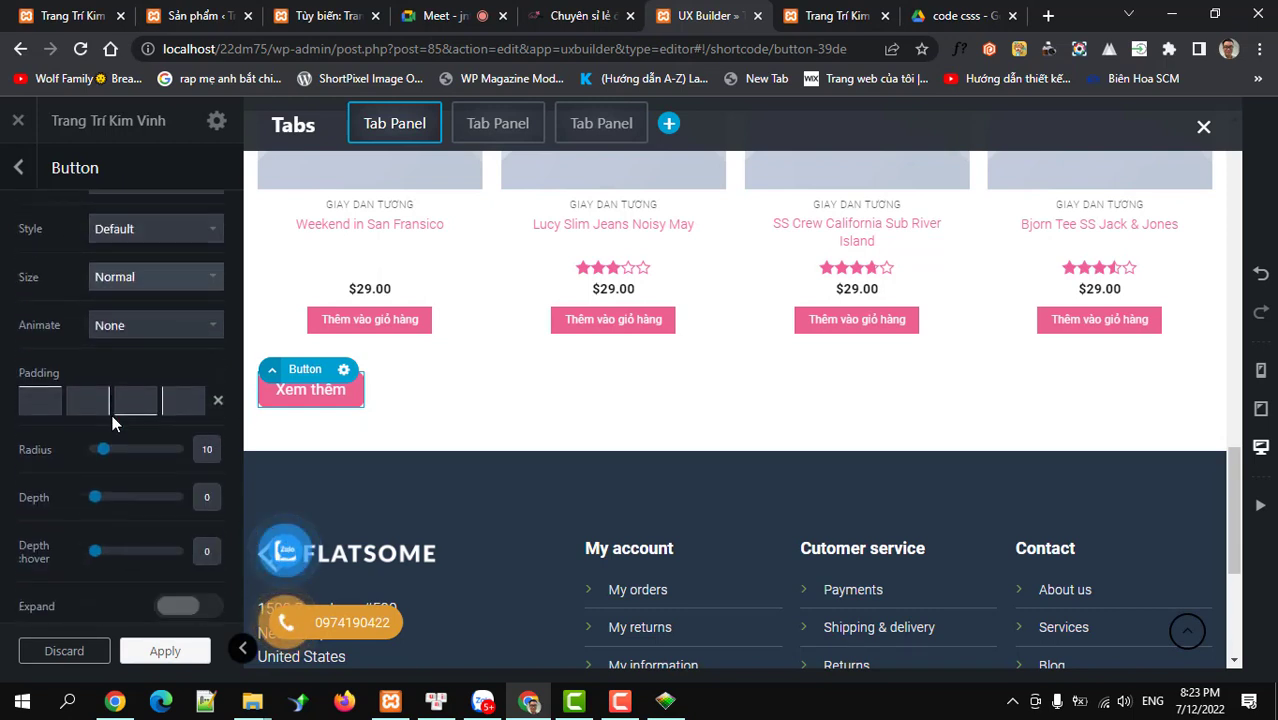
click(113, 425)
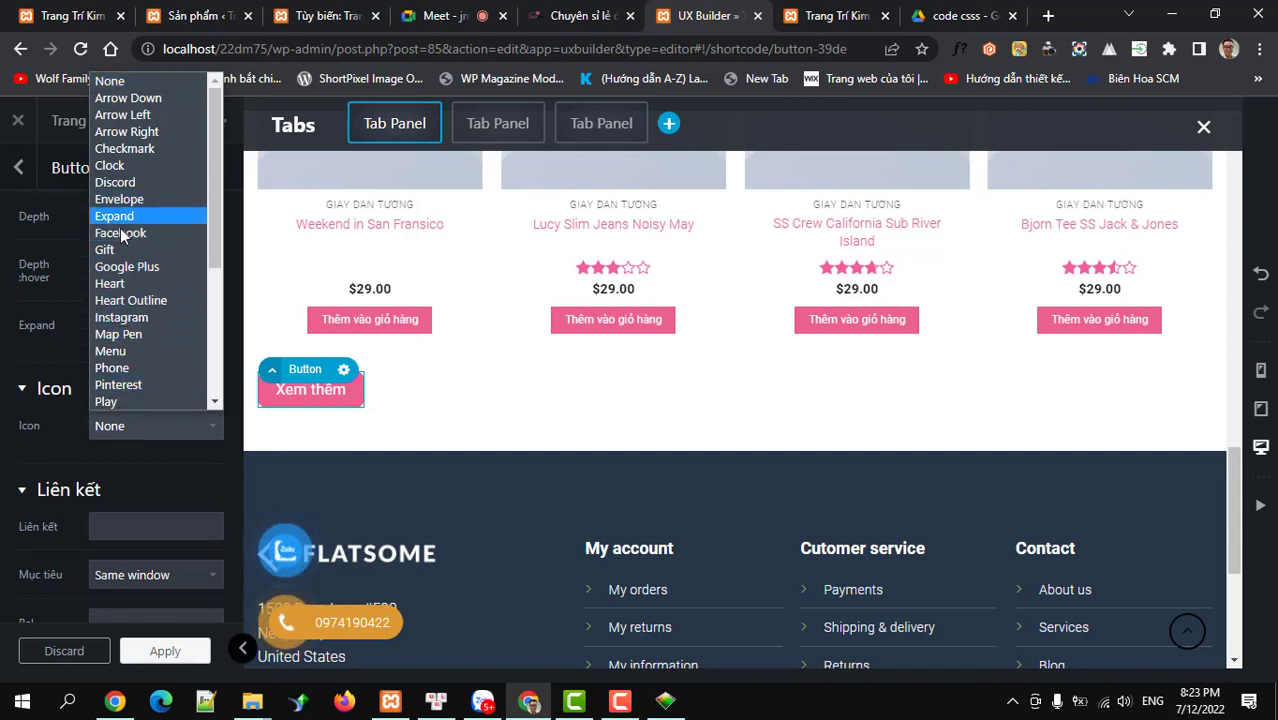
scroll(113, 393, down, 3)
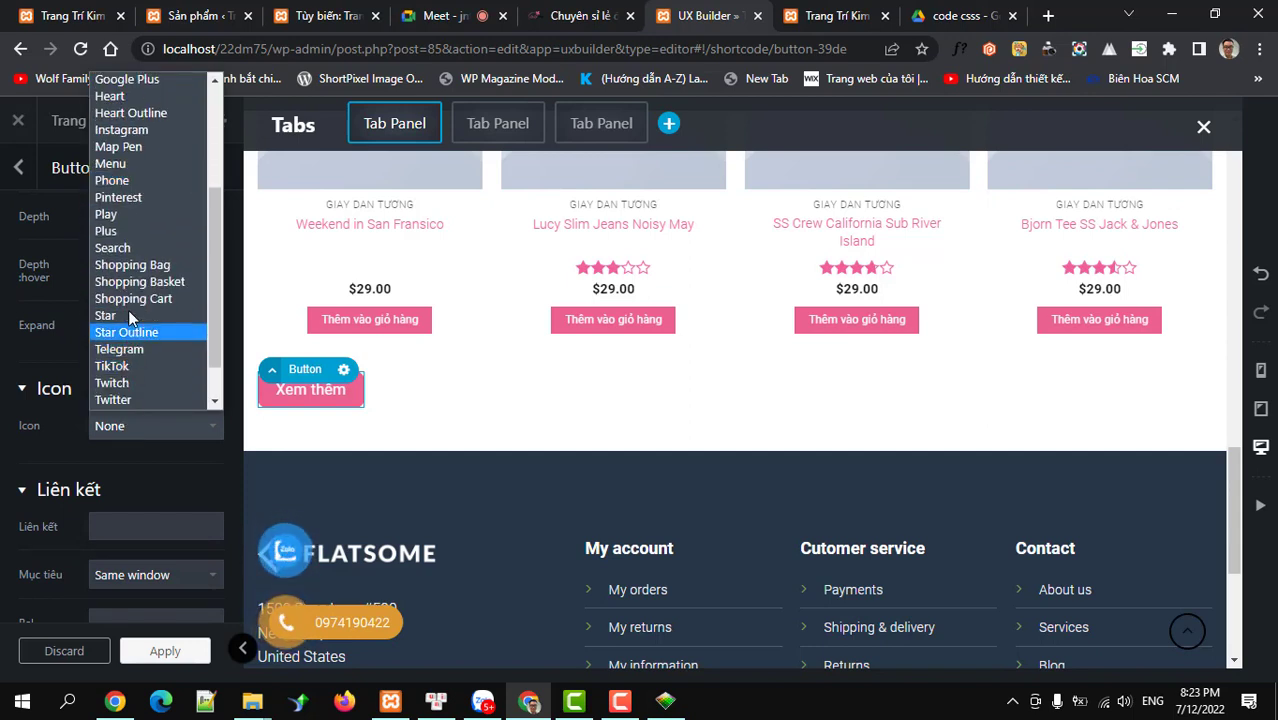
click(106, 231)
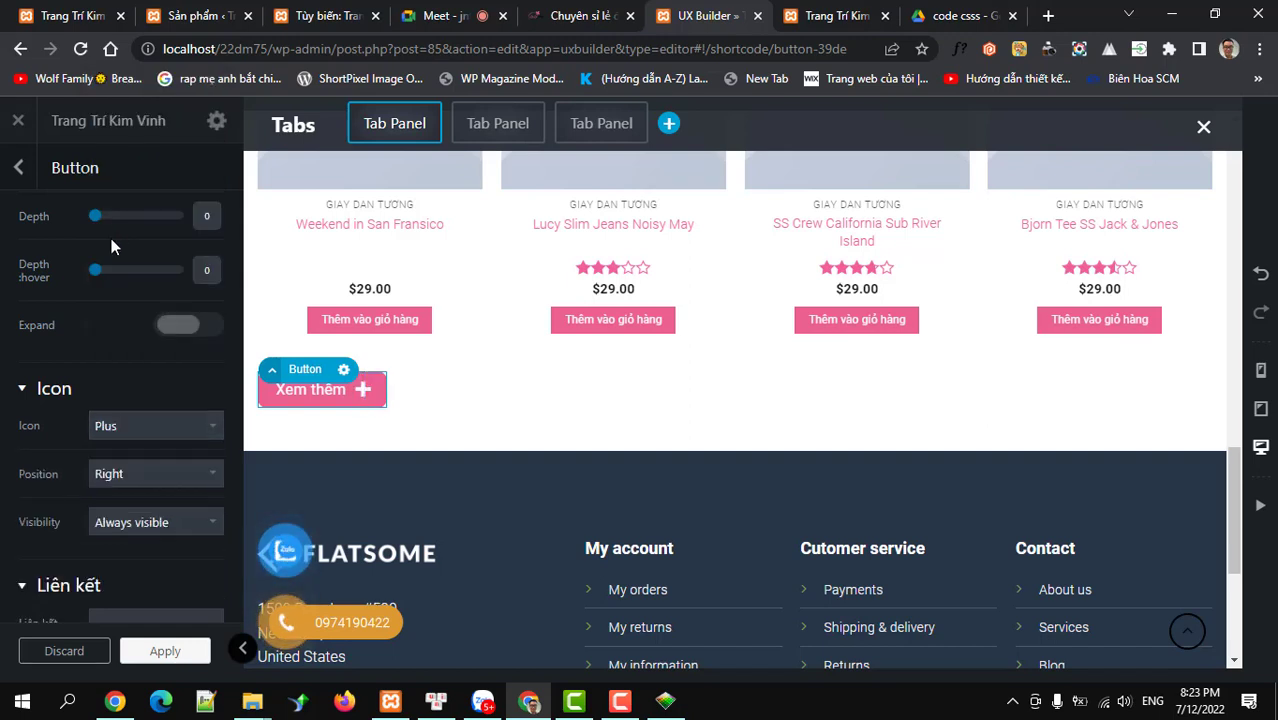
click(128, 466)
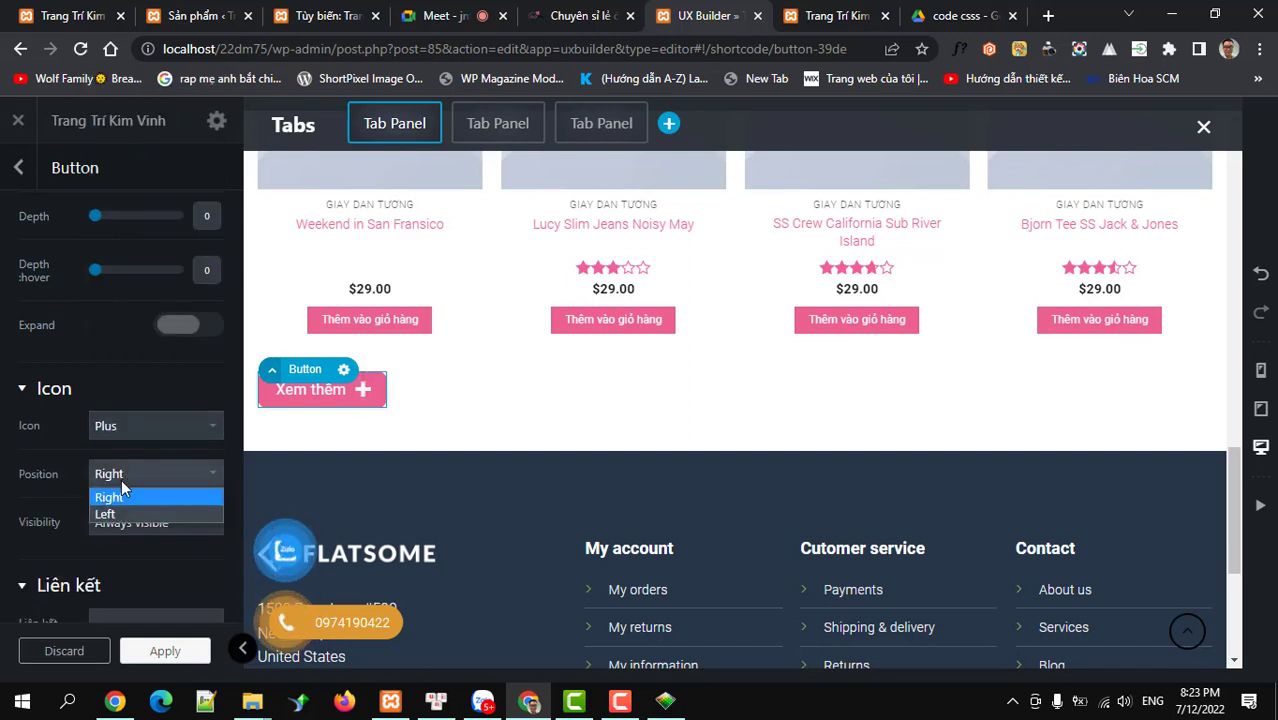
click(116, 513)
- Start editing the Xem thêm button's link, then switch to the WordPress product admin and open the product categories (Danh mục) page
scroll(143, 510, down, 2)
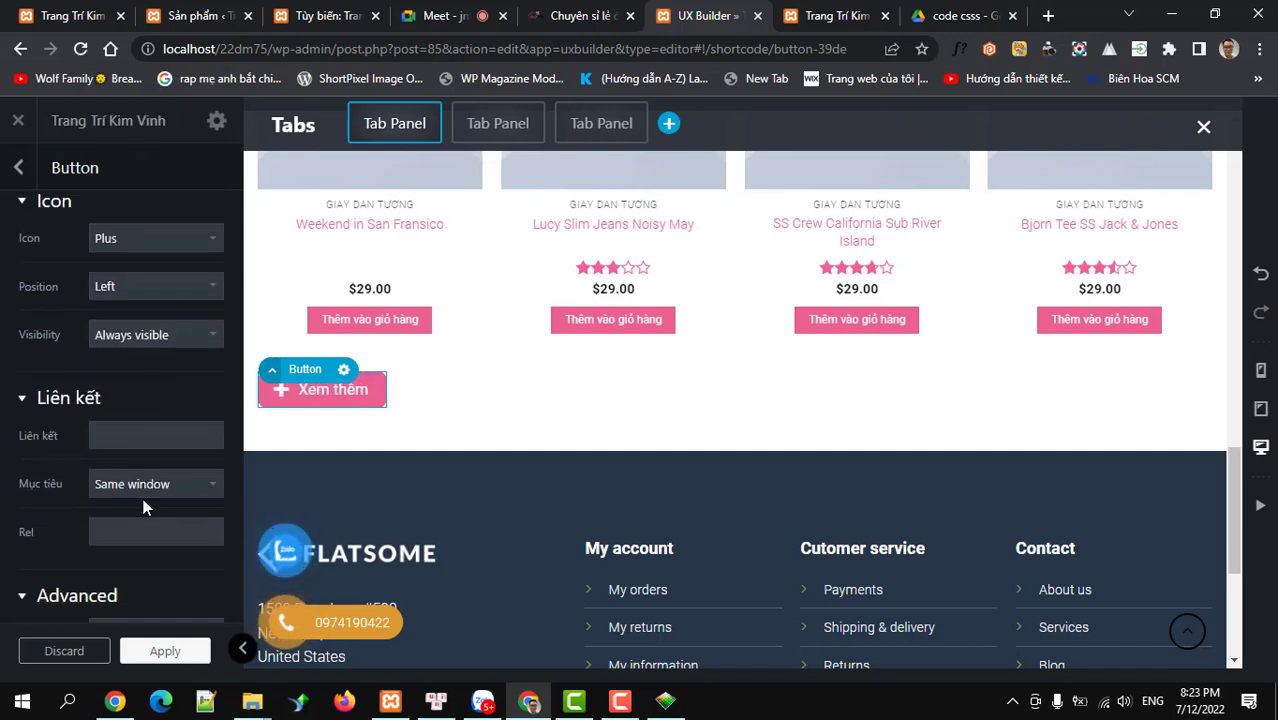
click(121, 438)
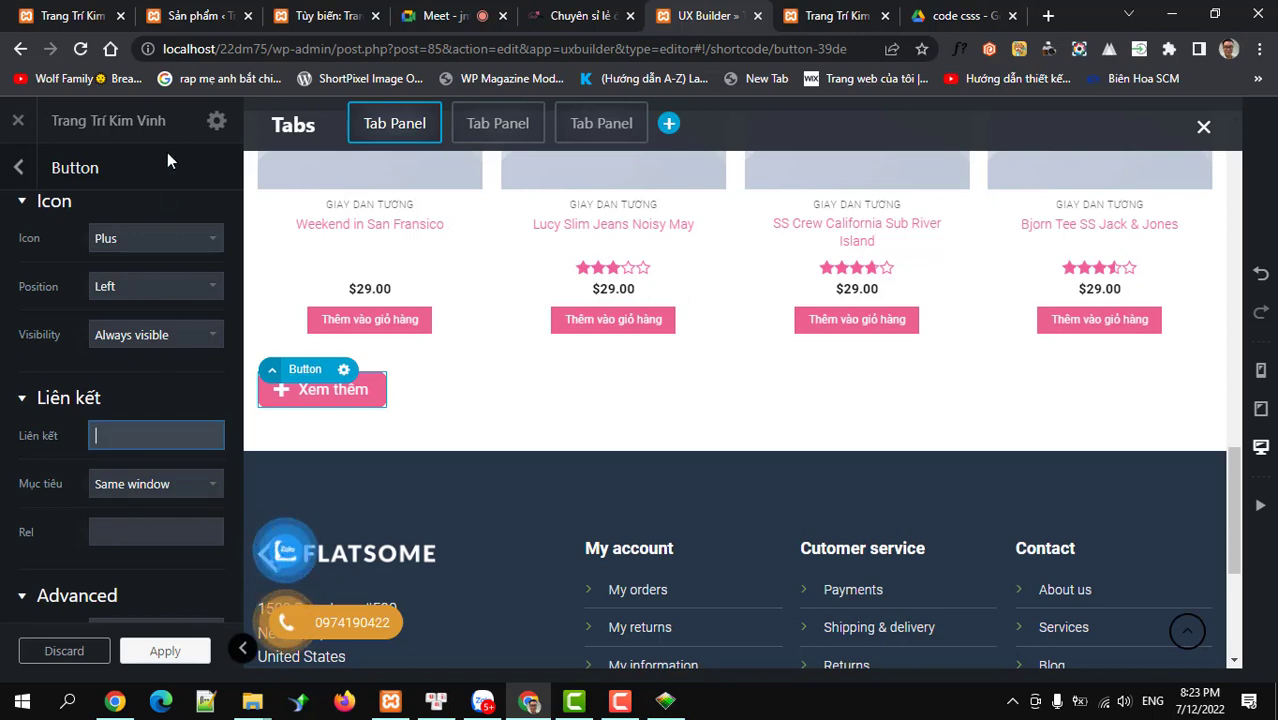
click(195, 16)
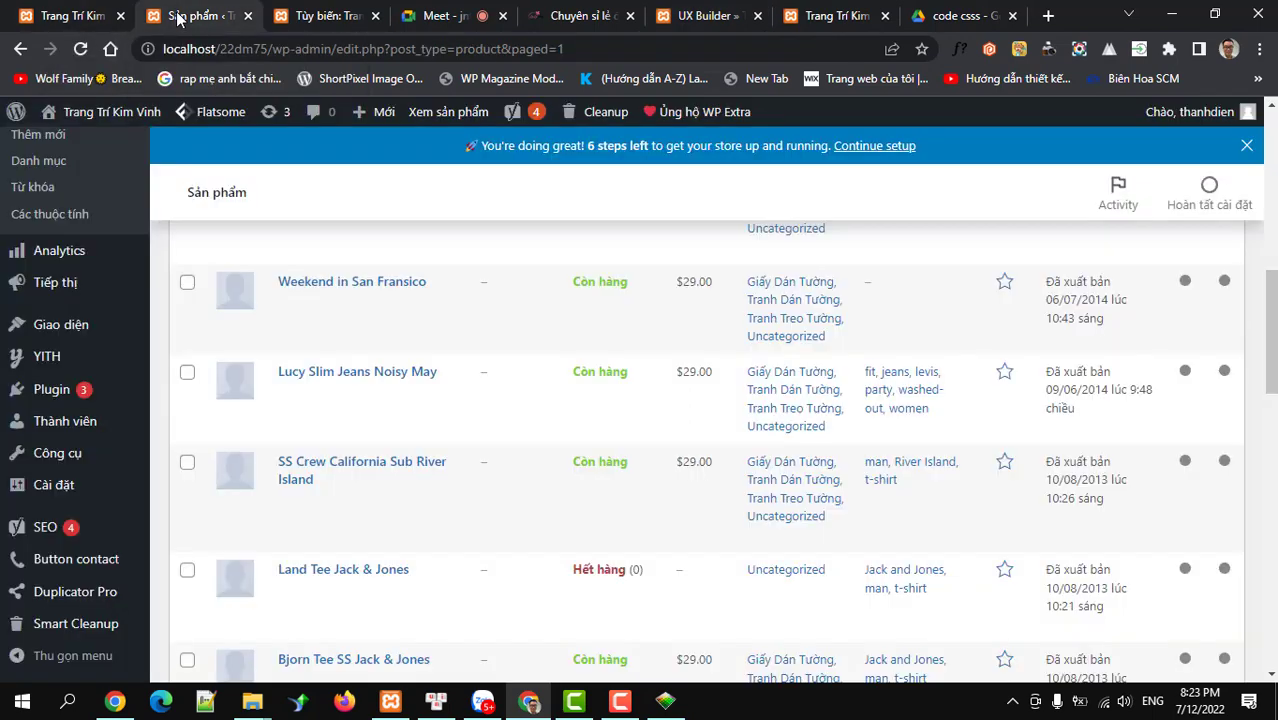
scroll(80, 485, down, 2)
scroll(68, 380, up, 2)
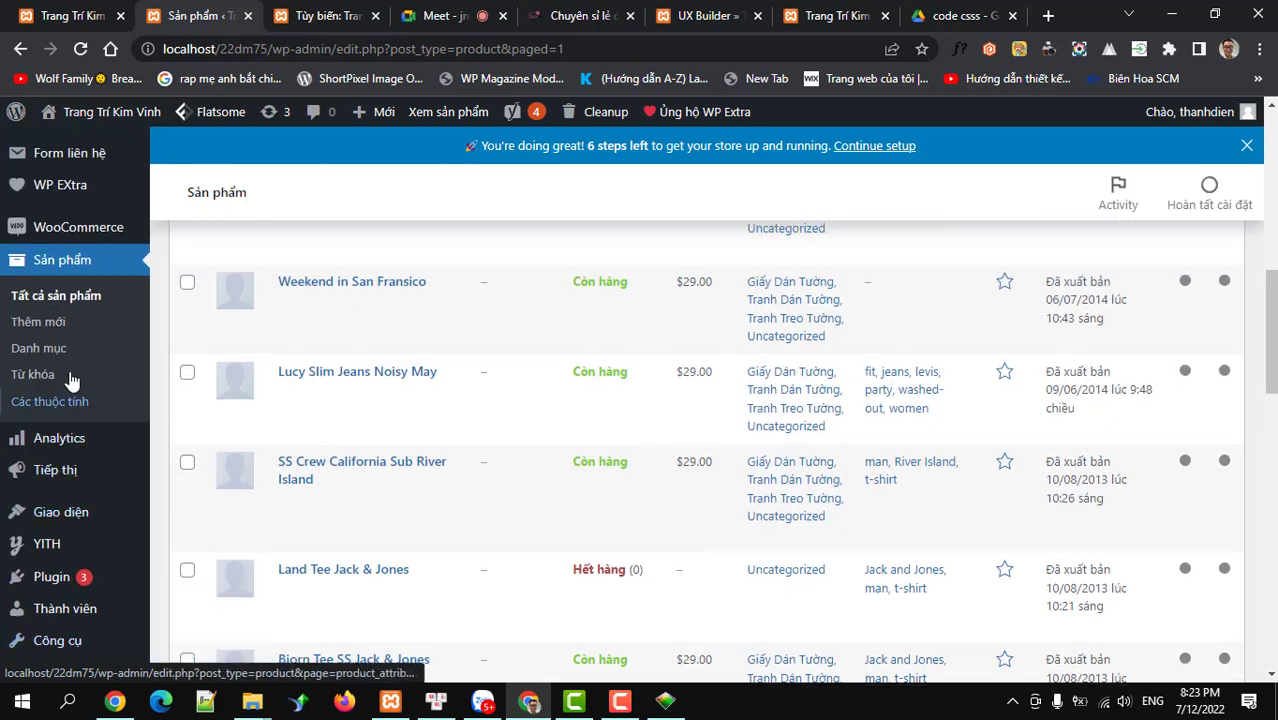
click(41, 350)
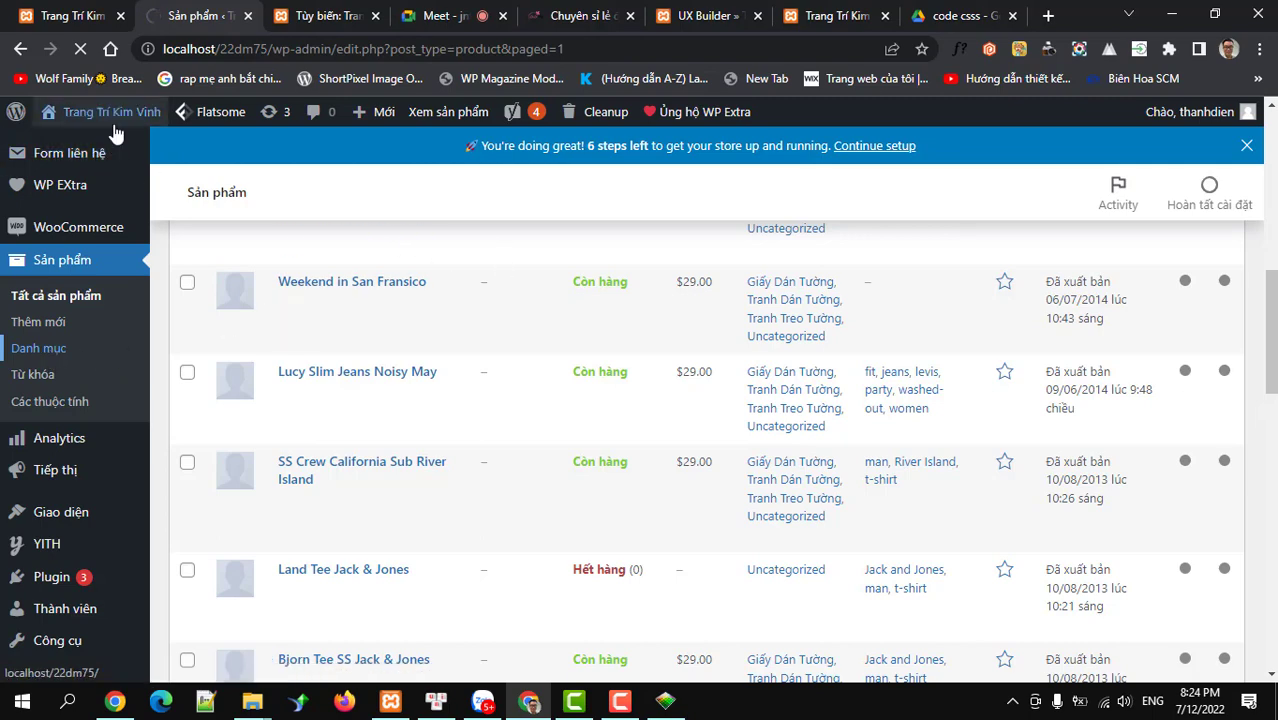
- Copy the address of the storefront's Tranh Treo Tường category page and paste it as the Xem thêm button's link in UX Builder
click(66, 15)
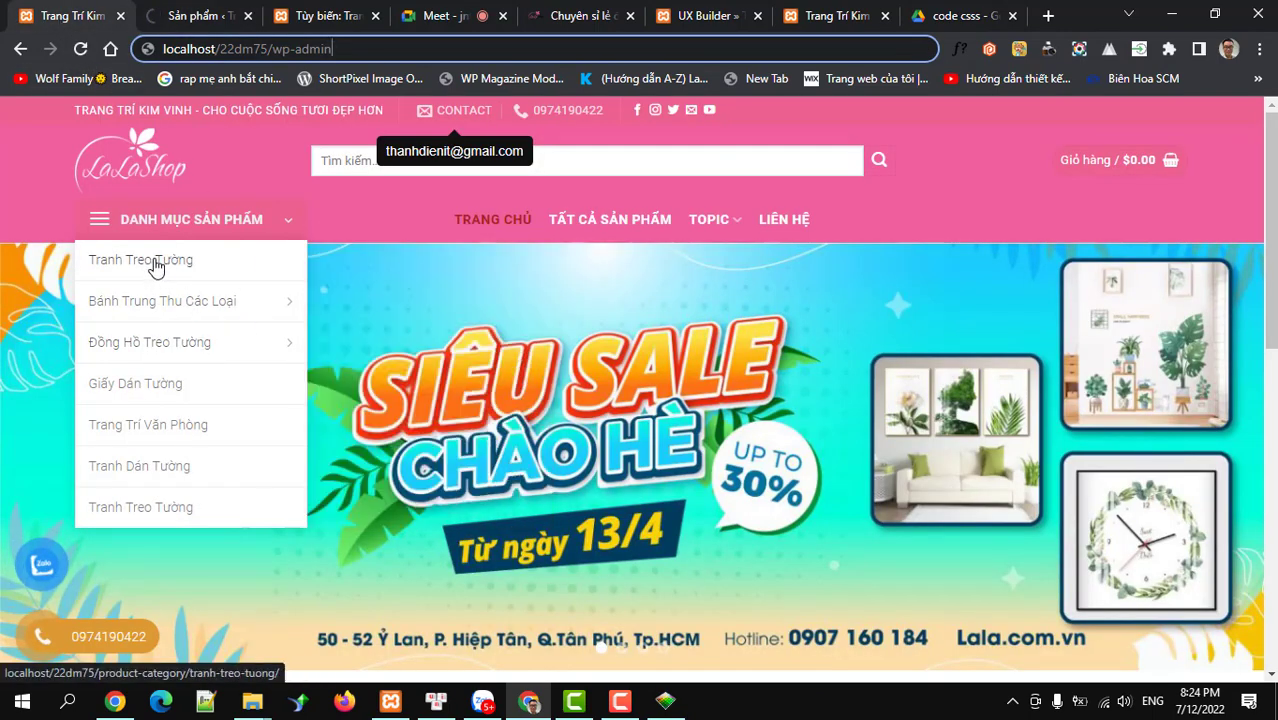
key(Return)
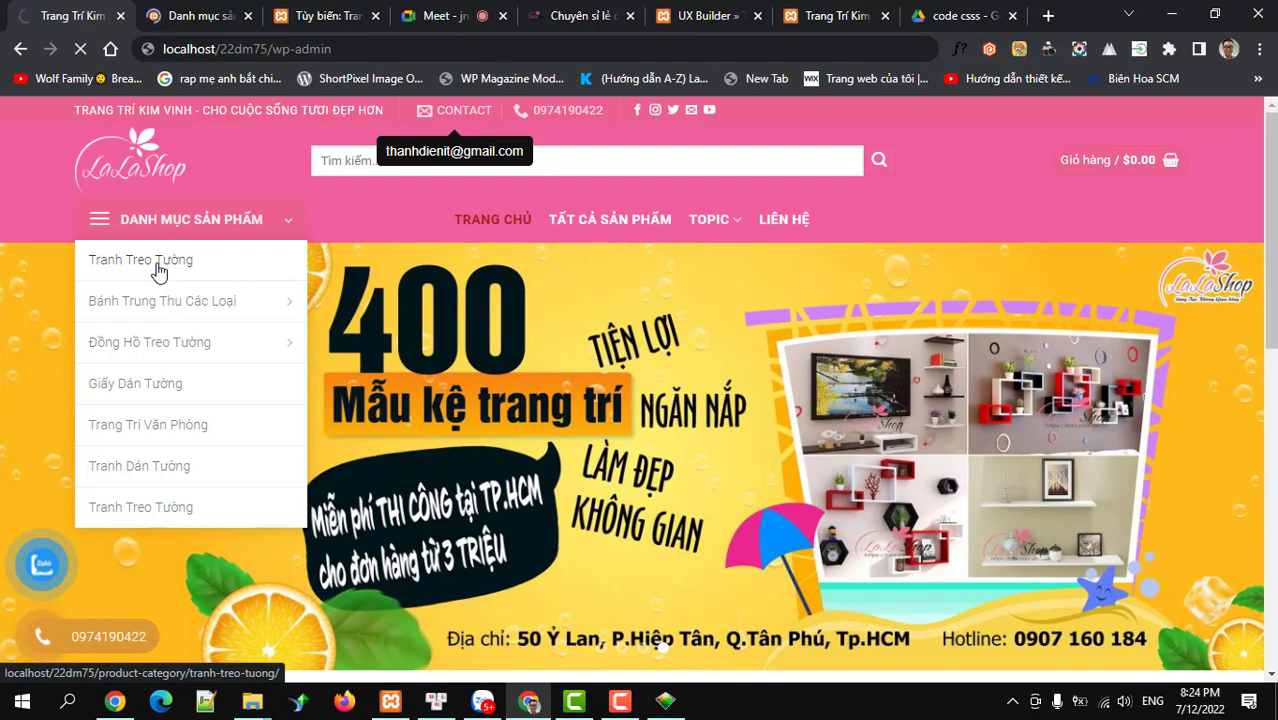
click(157, 266)
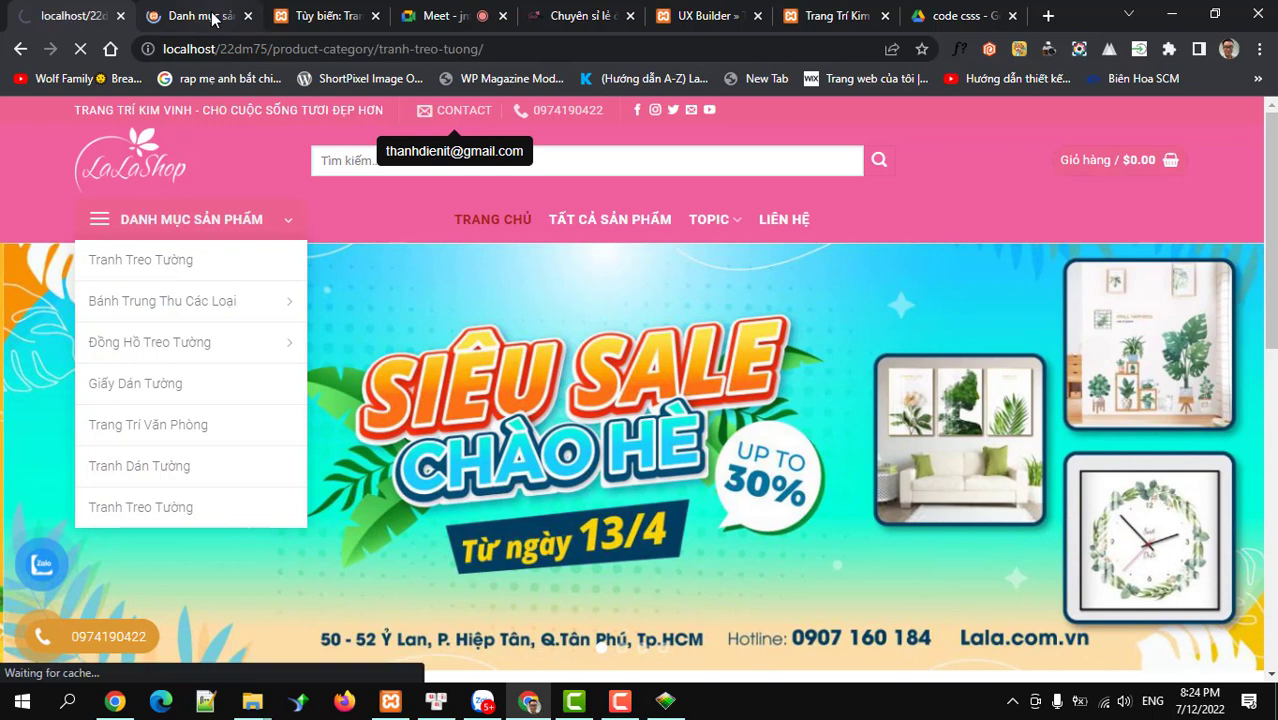
click(213, 18)
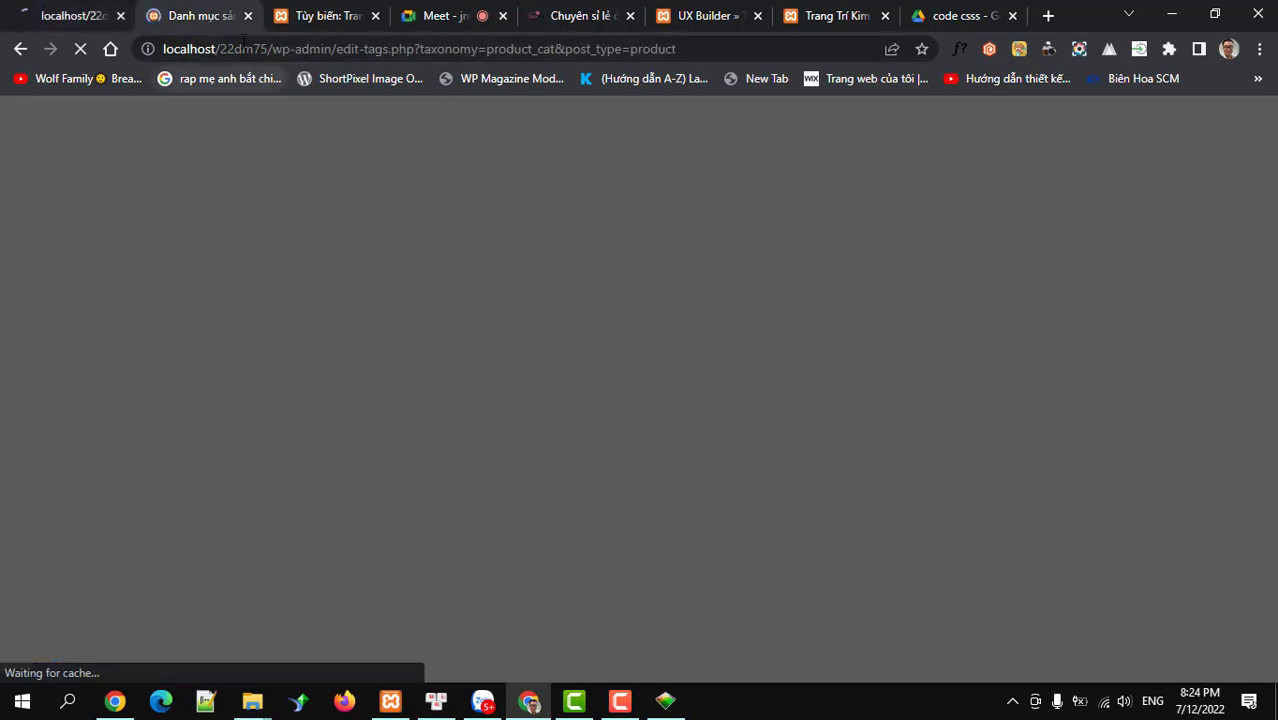
click(68, 18)
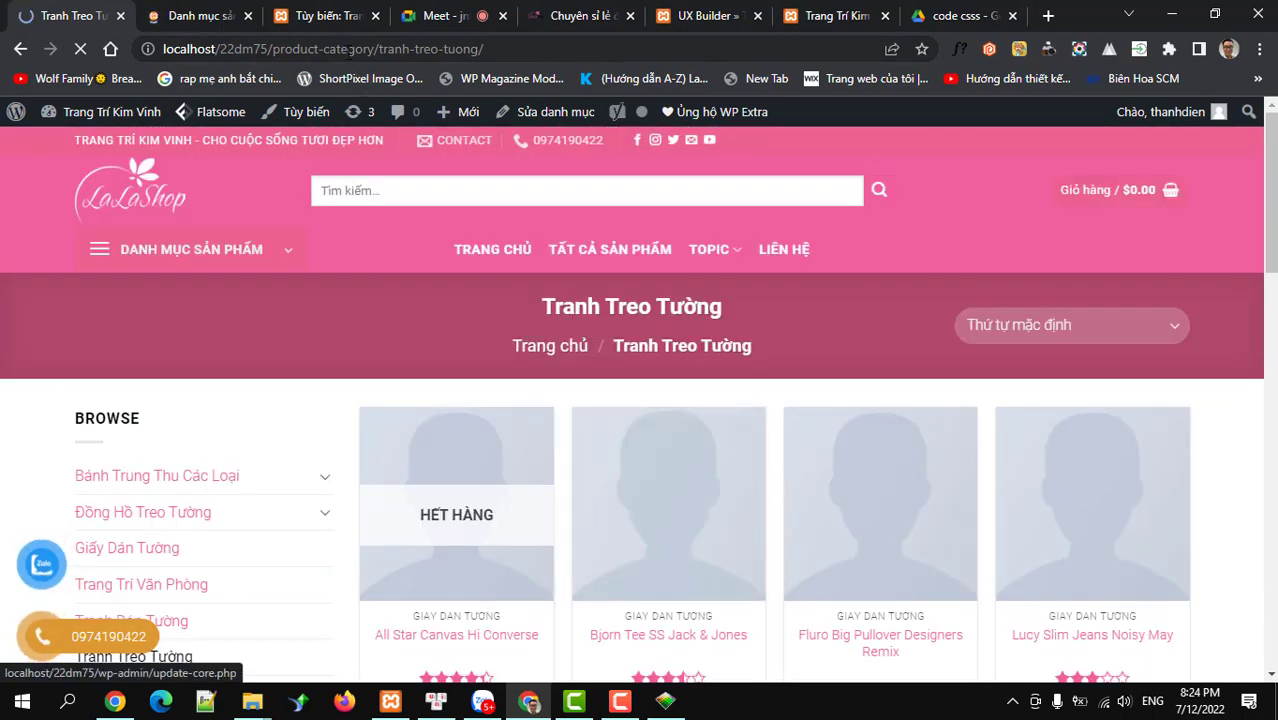
click(348, 49)
key(ctrl+c)
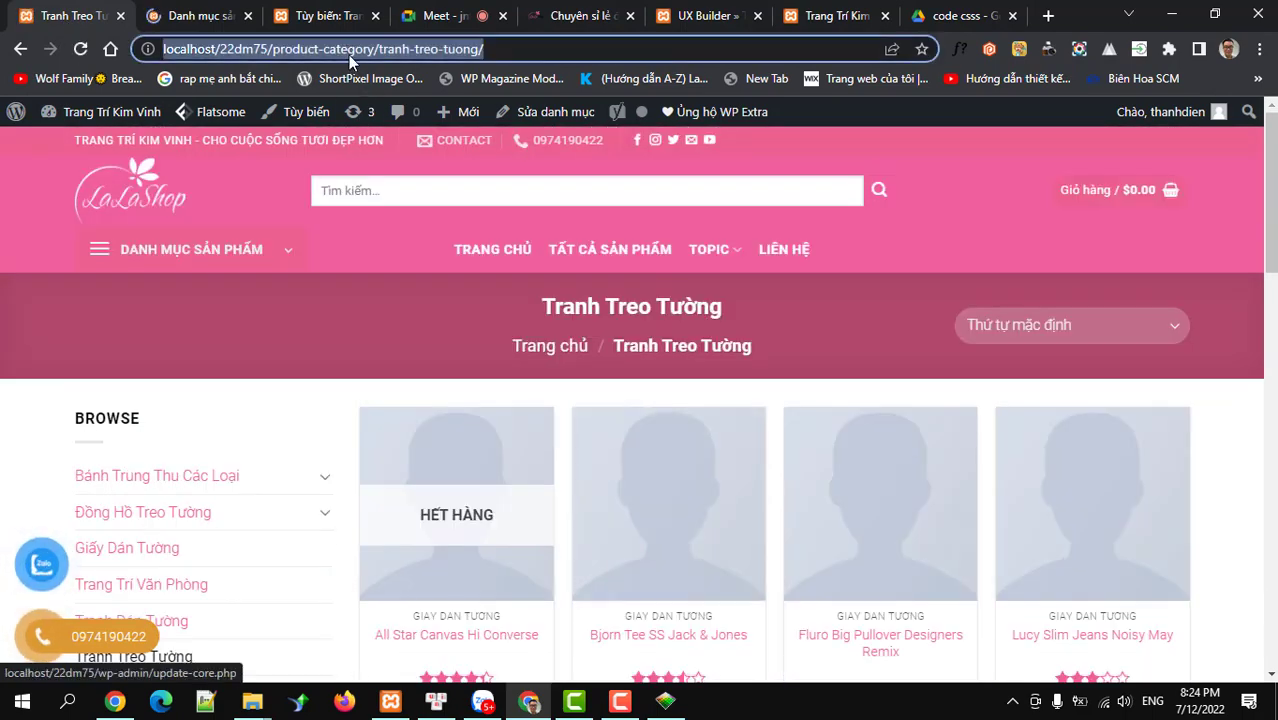
click(700, 16)
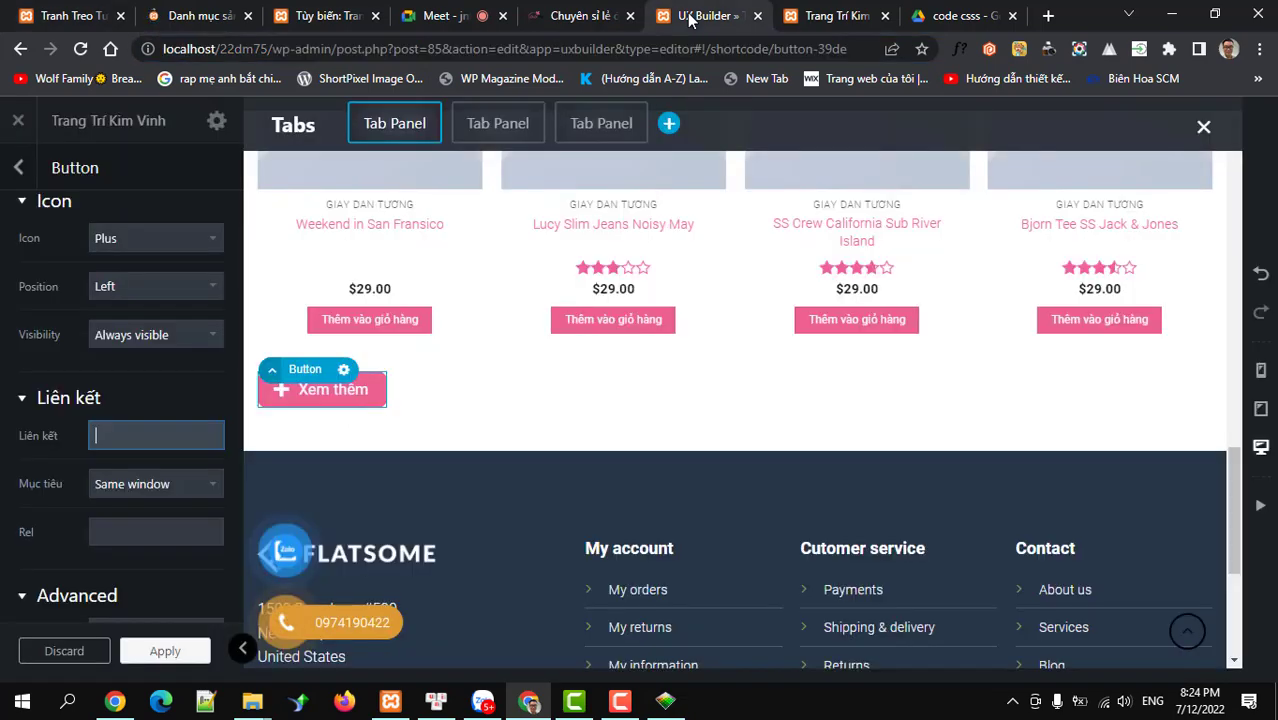
key(ctrl+v)
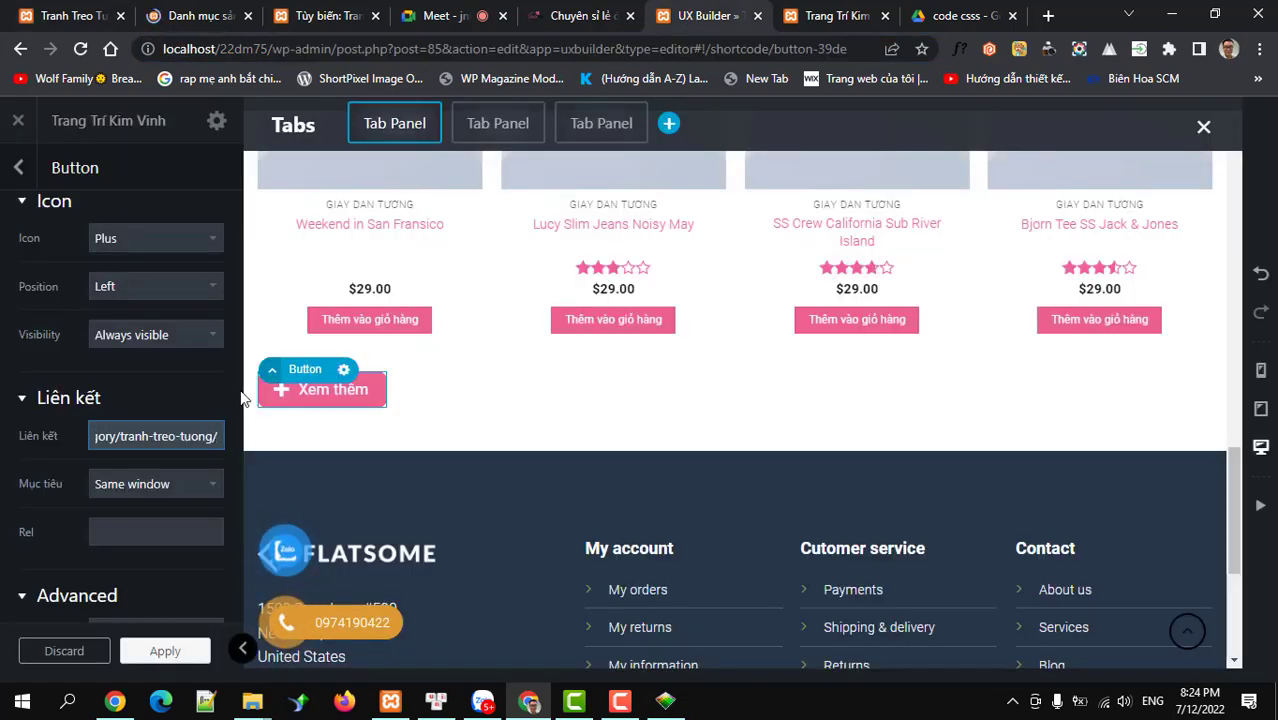